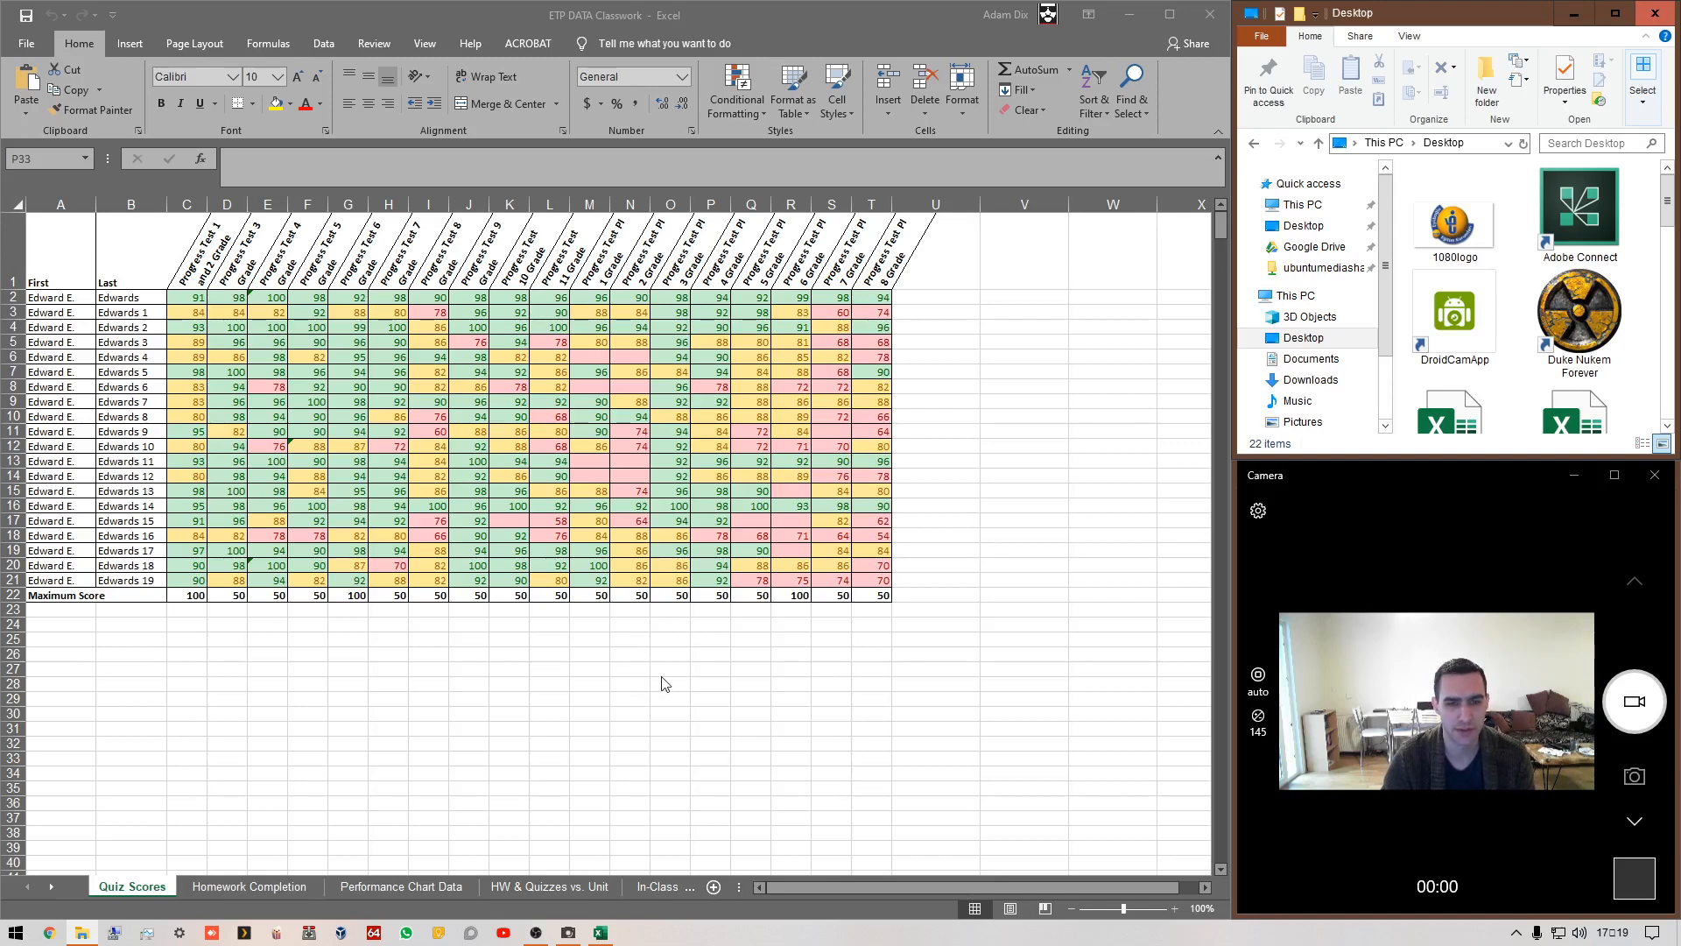
- Examine the blank quiz score cells in columns M and N and the first student's row of scores
left_click(627, 461)
left_click(578, 476)
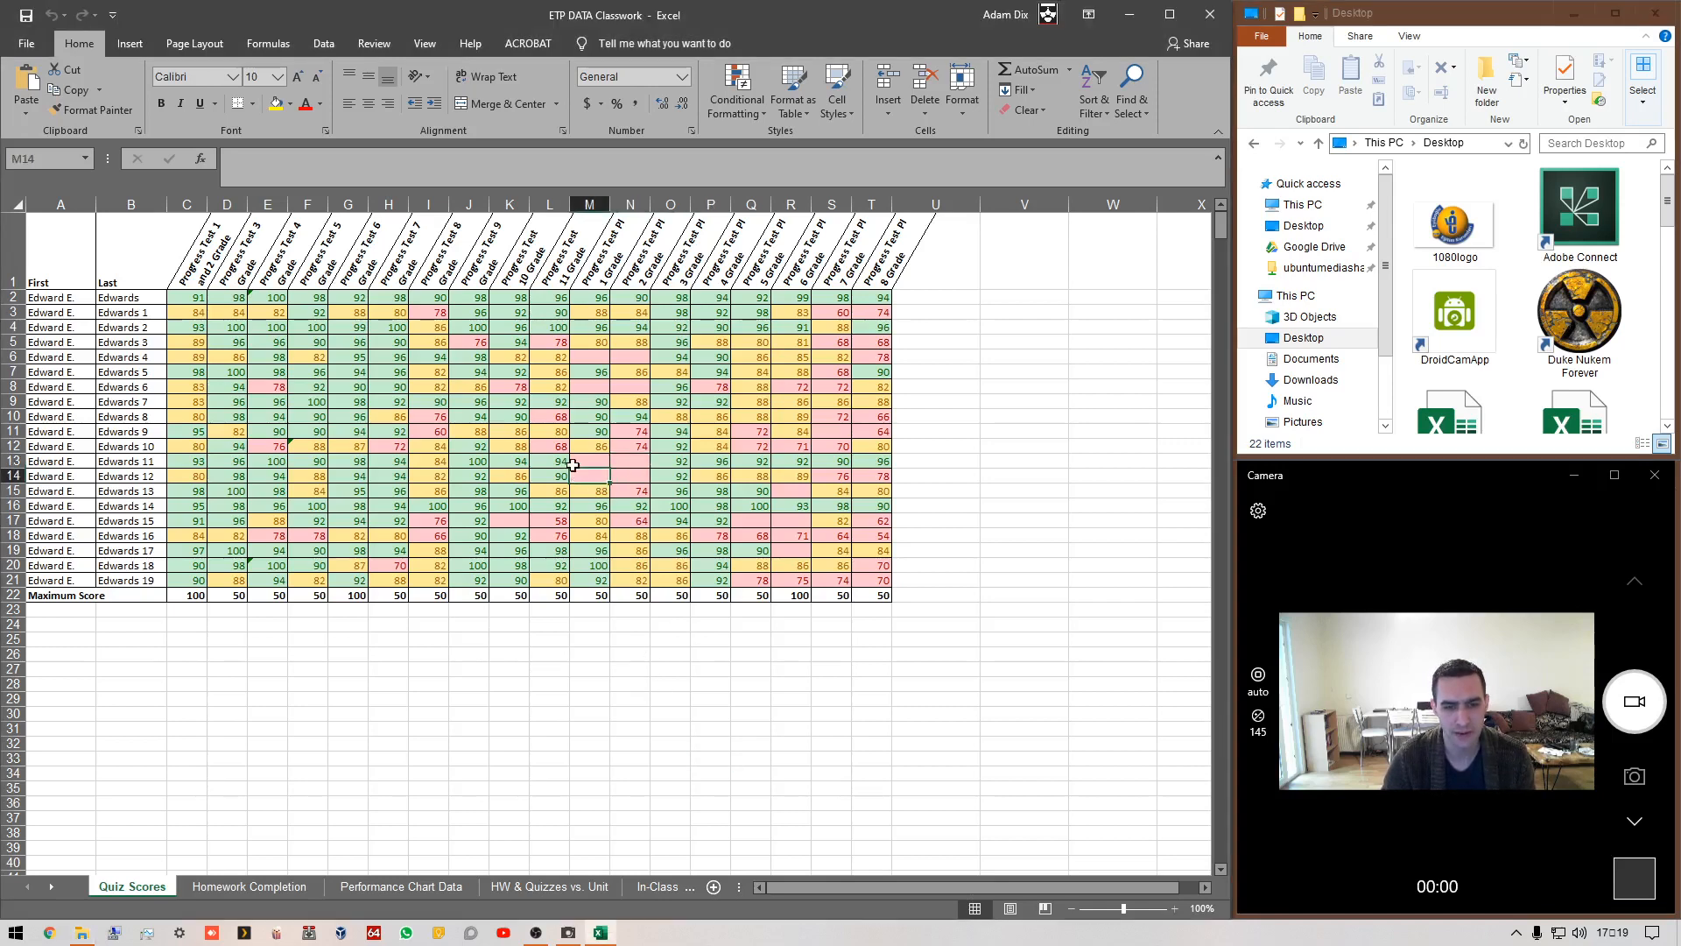
left_click(591, 358)
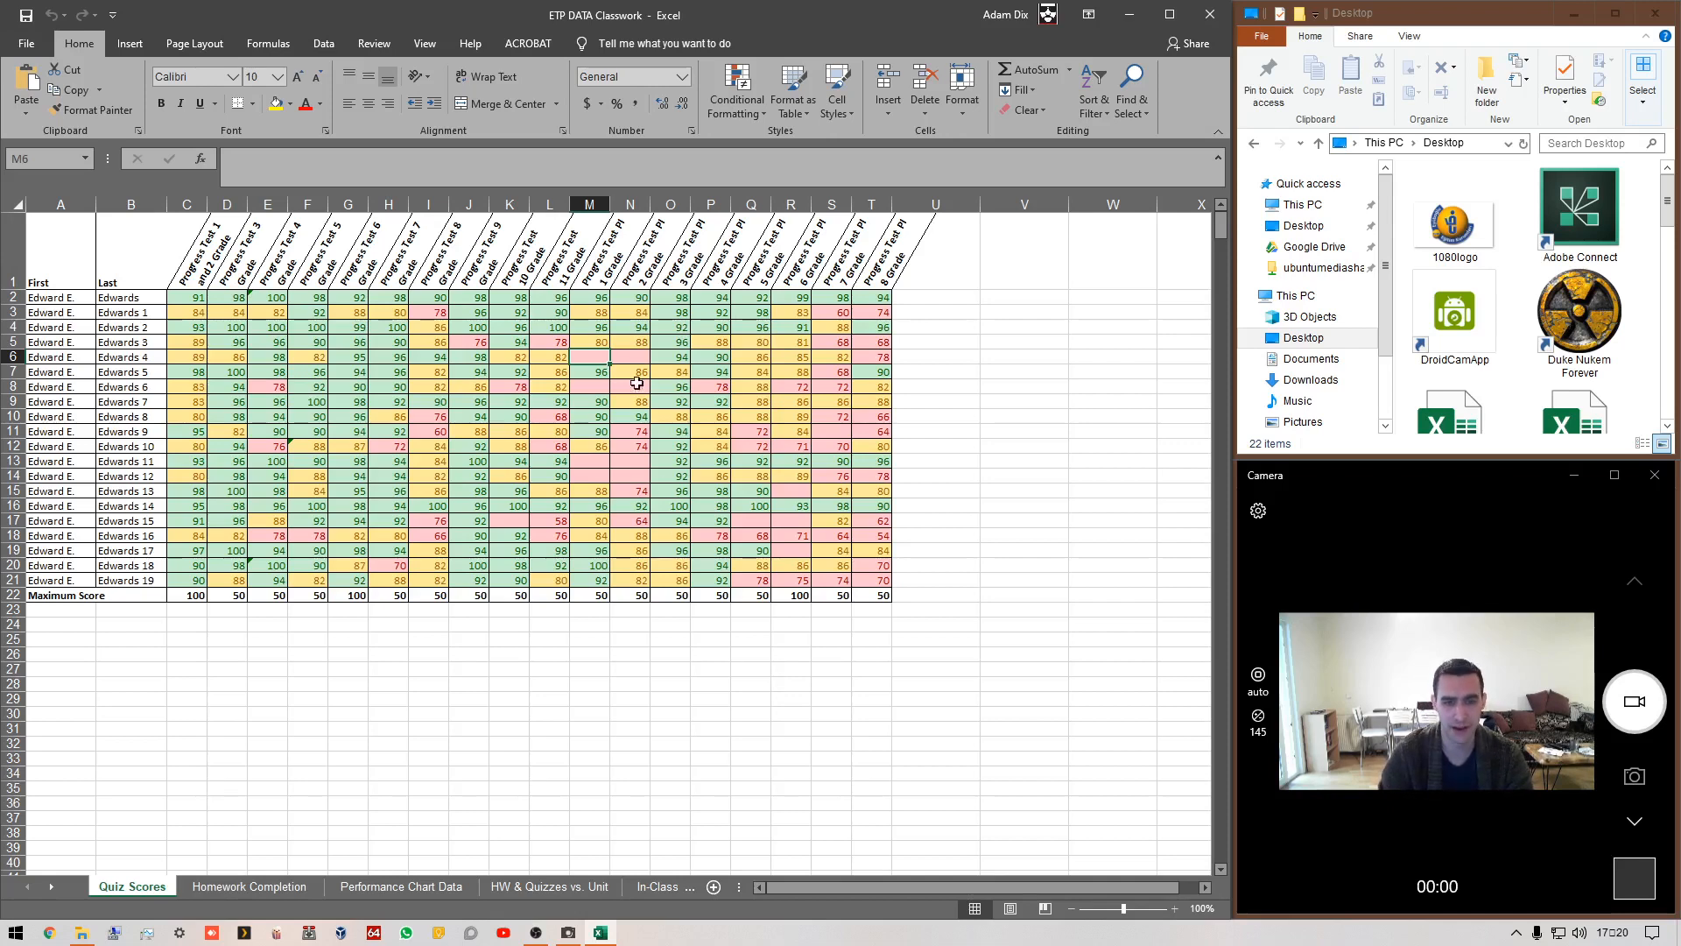
left_click(636, 354)
left_click(589, 356)
left_click(641, 386)
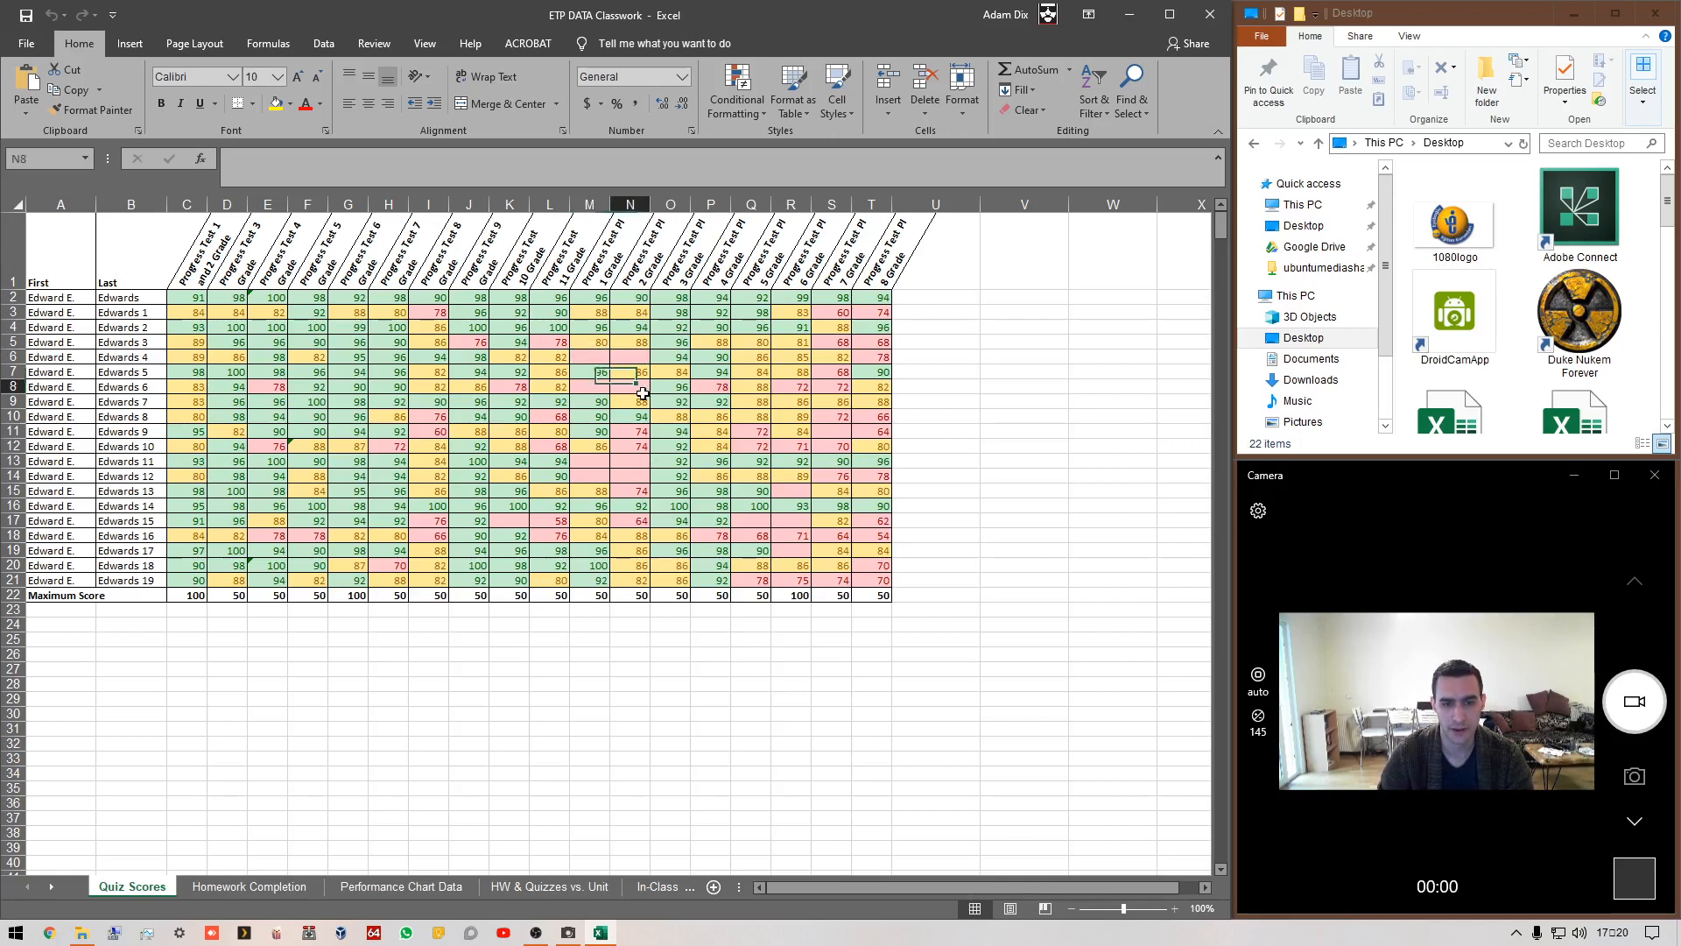
left_click(594, 380)
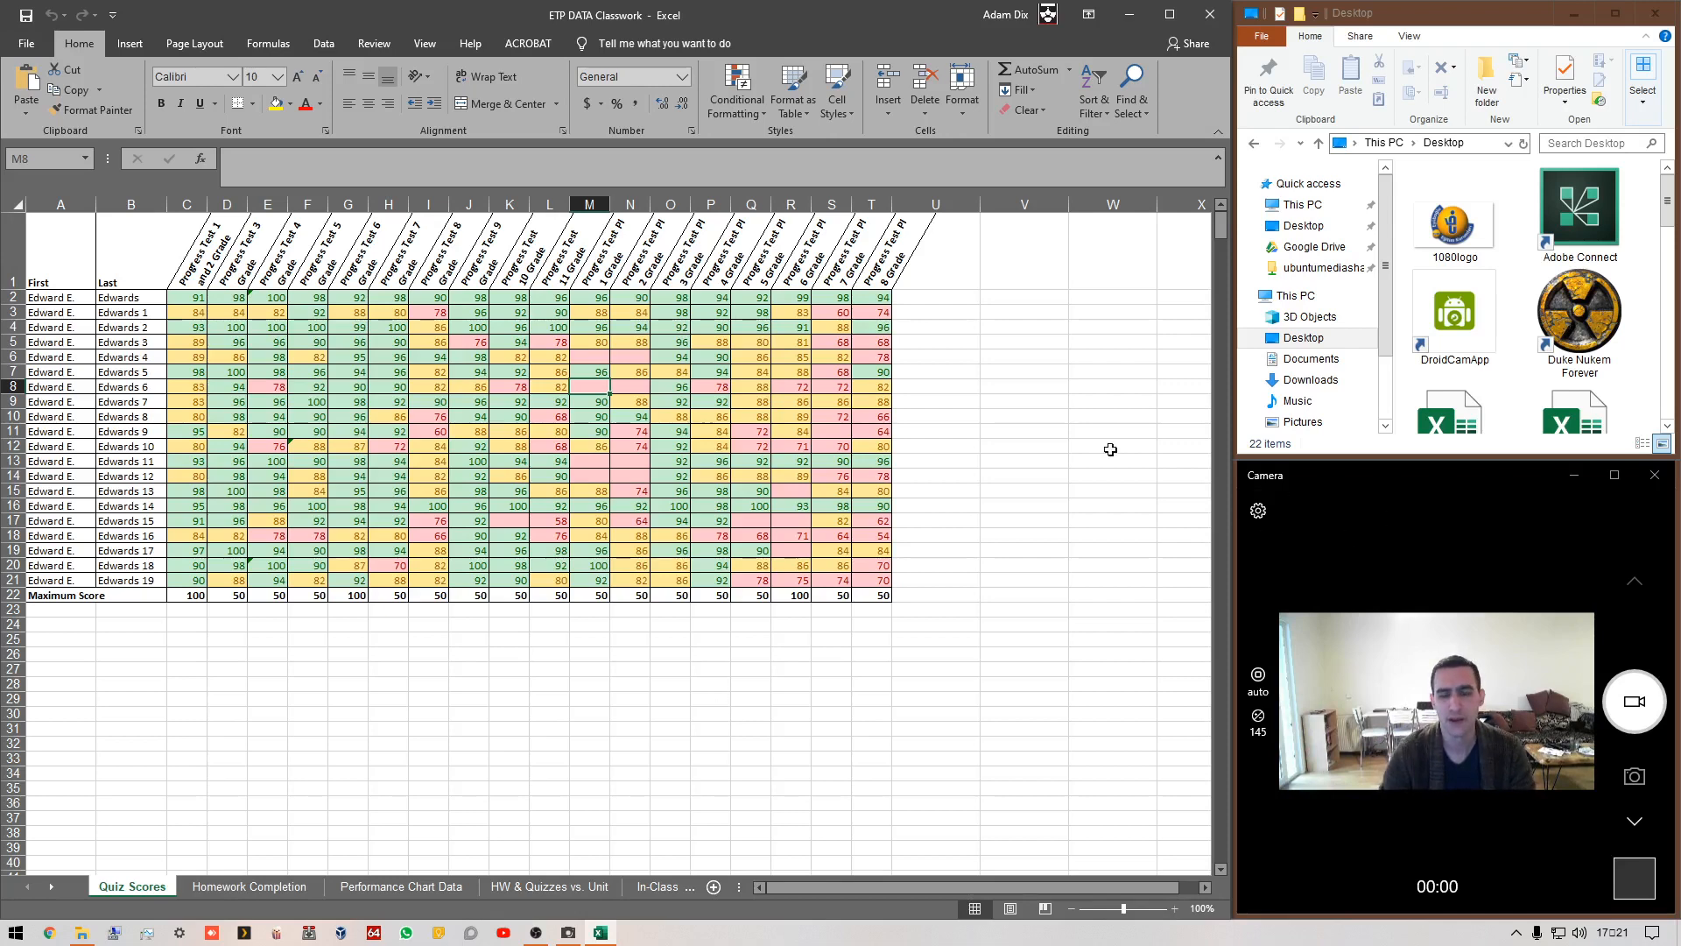
left_click(943, 298)
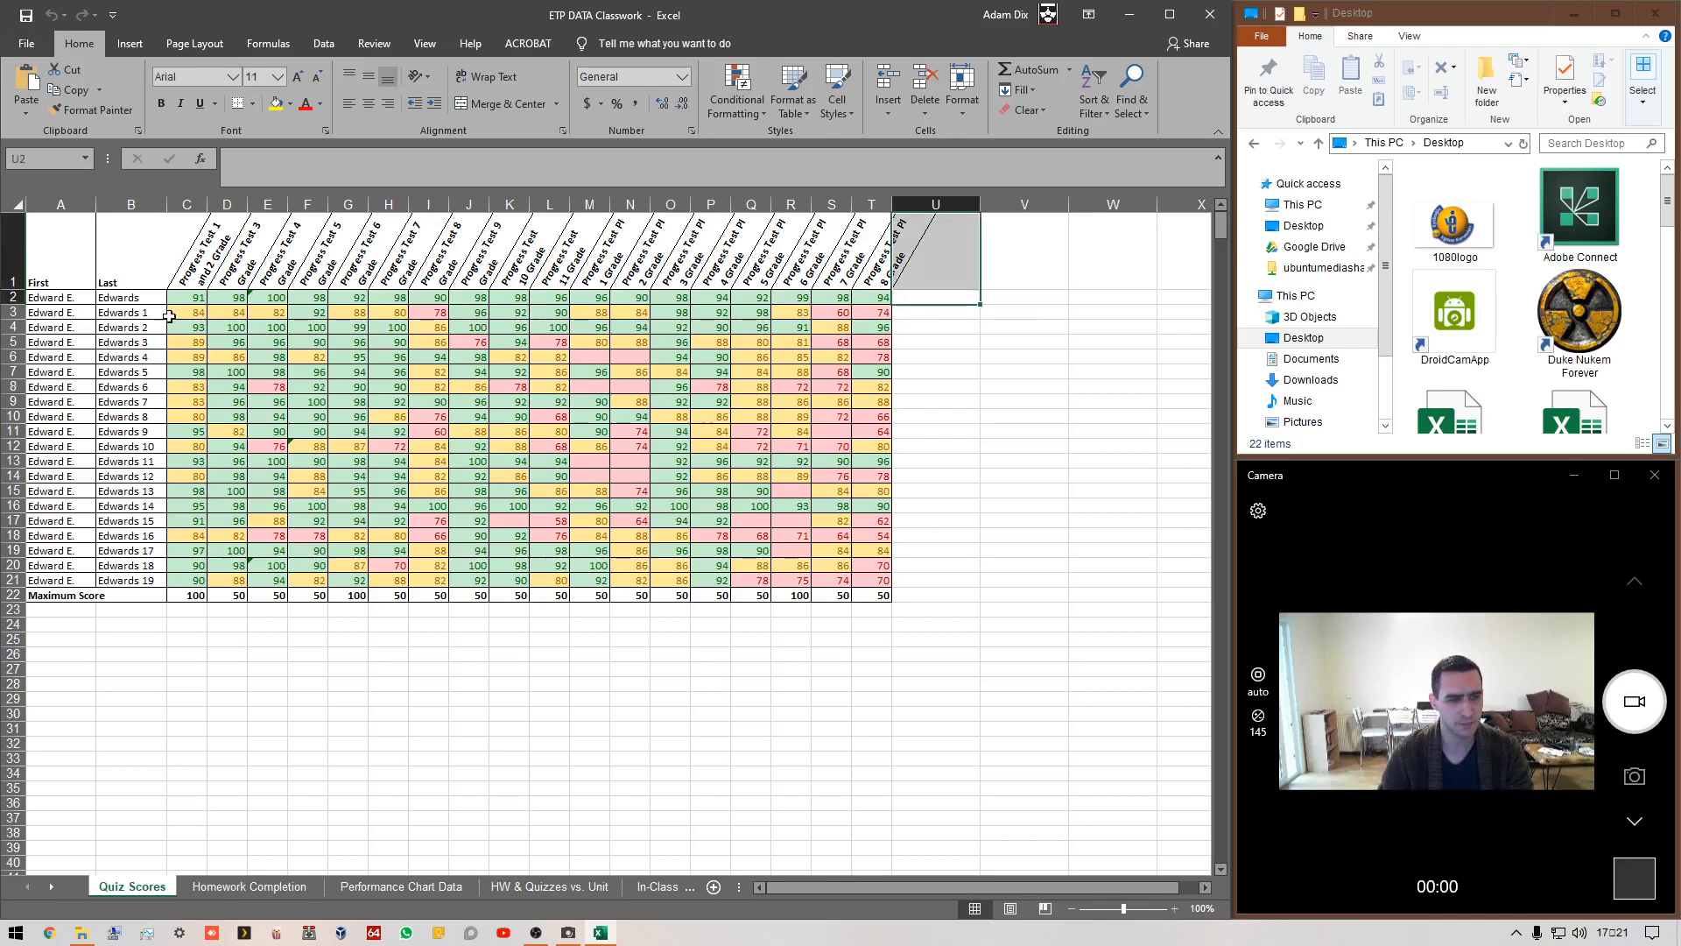
left_click(11, 298)
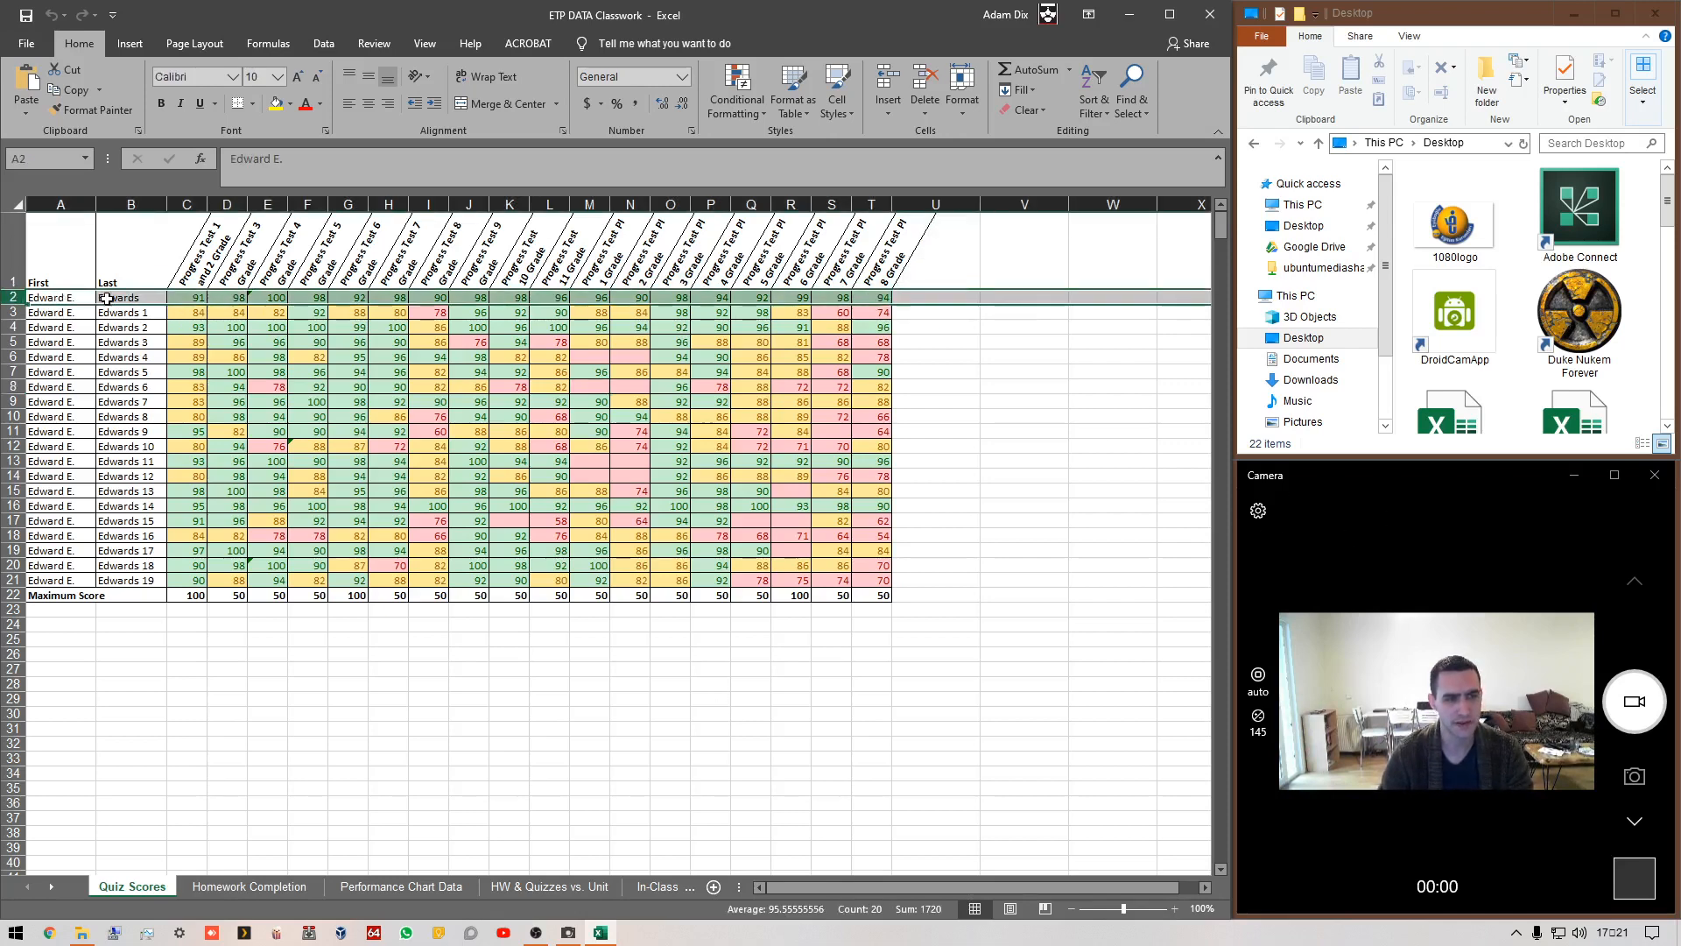
- Start a MIN formula in cell U2, at the end of the first student's scores
left_click(941, 296)
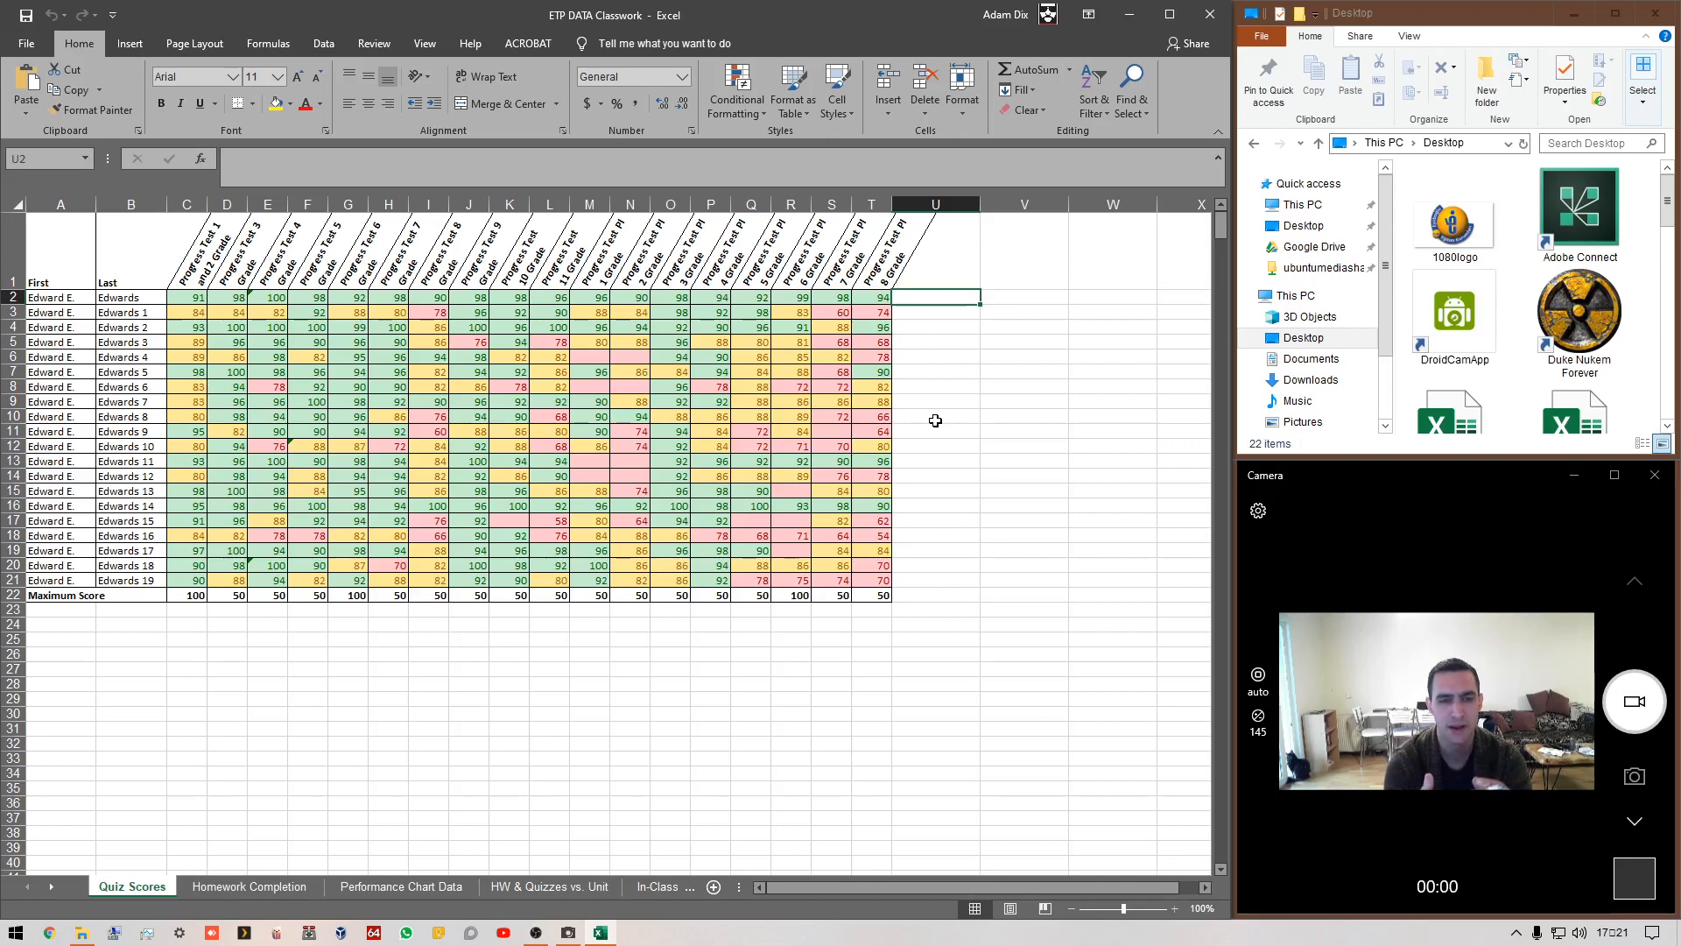
type("=")
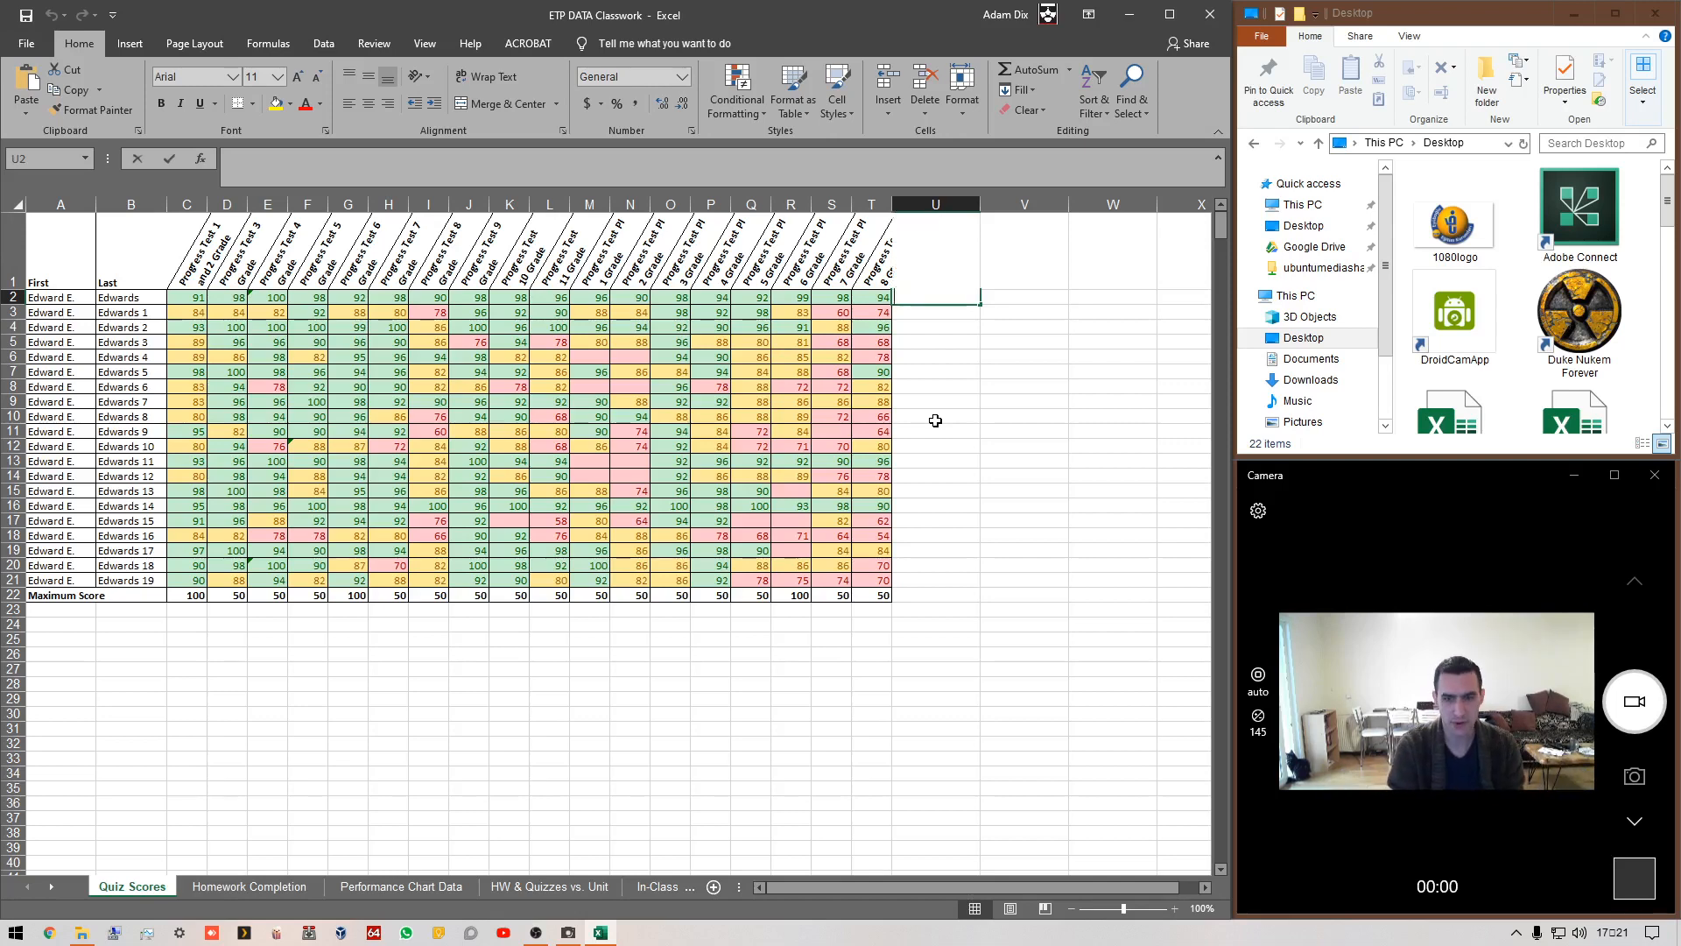
type("min(")
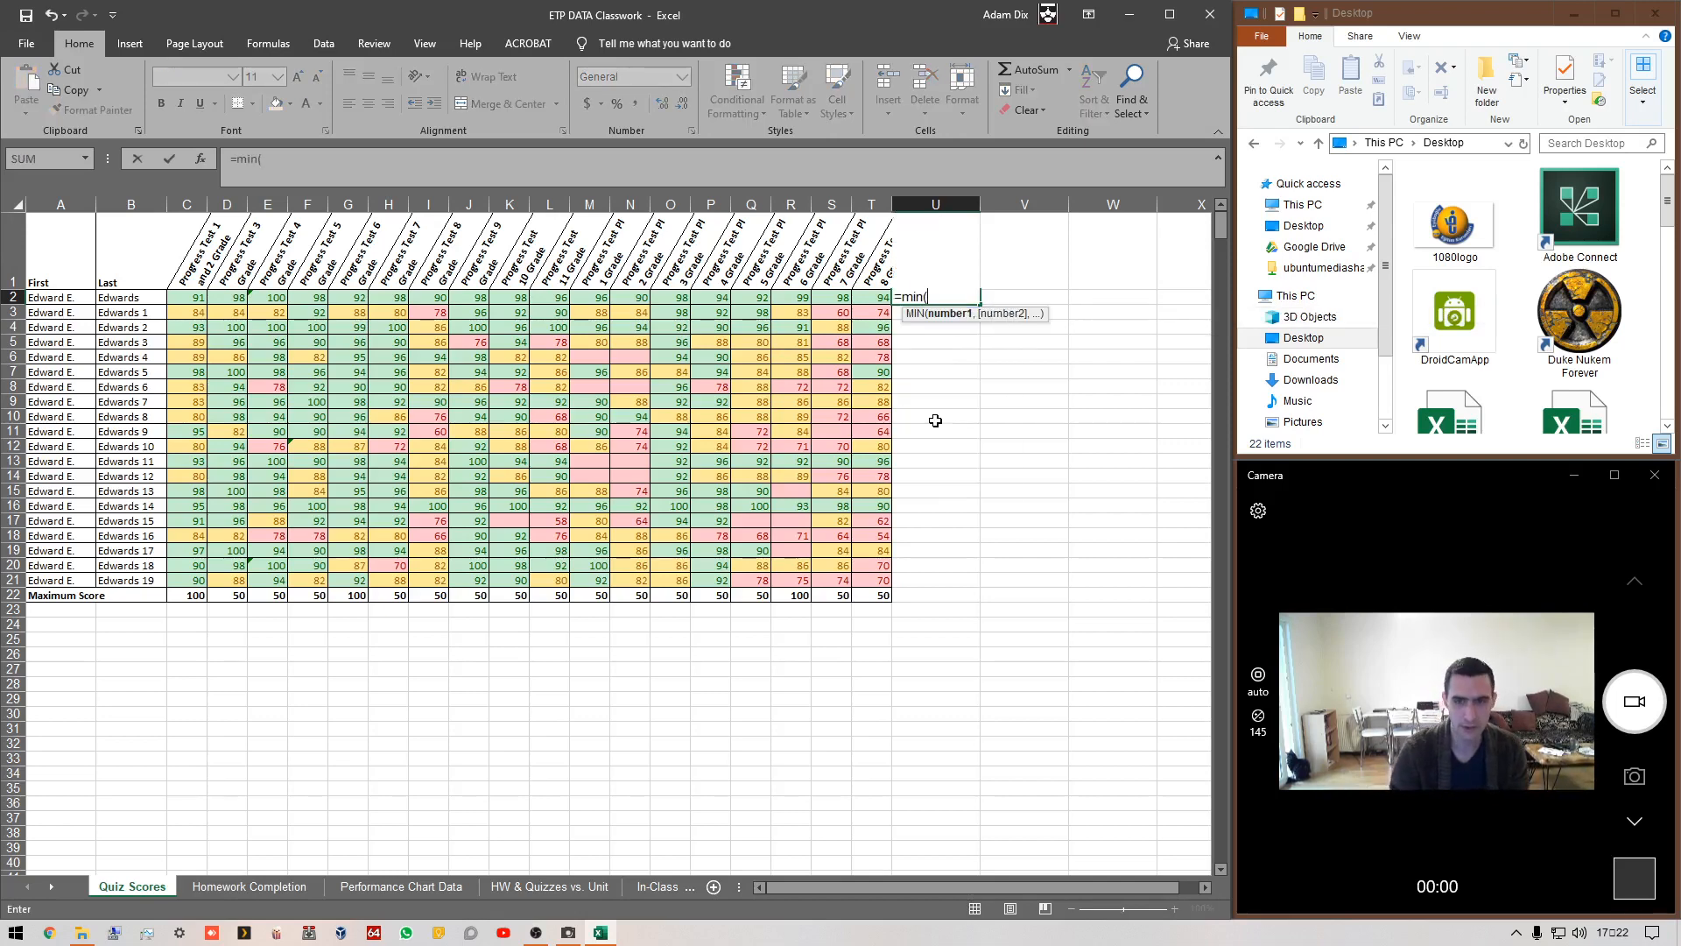
- Try adding cells C2, D2, E2 and F2 one by one as MIN arguments, and clear them from the formula
left_click(194, 299)
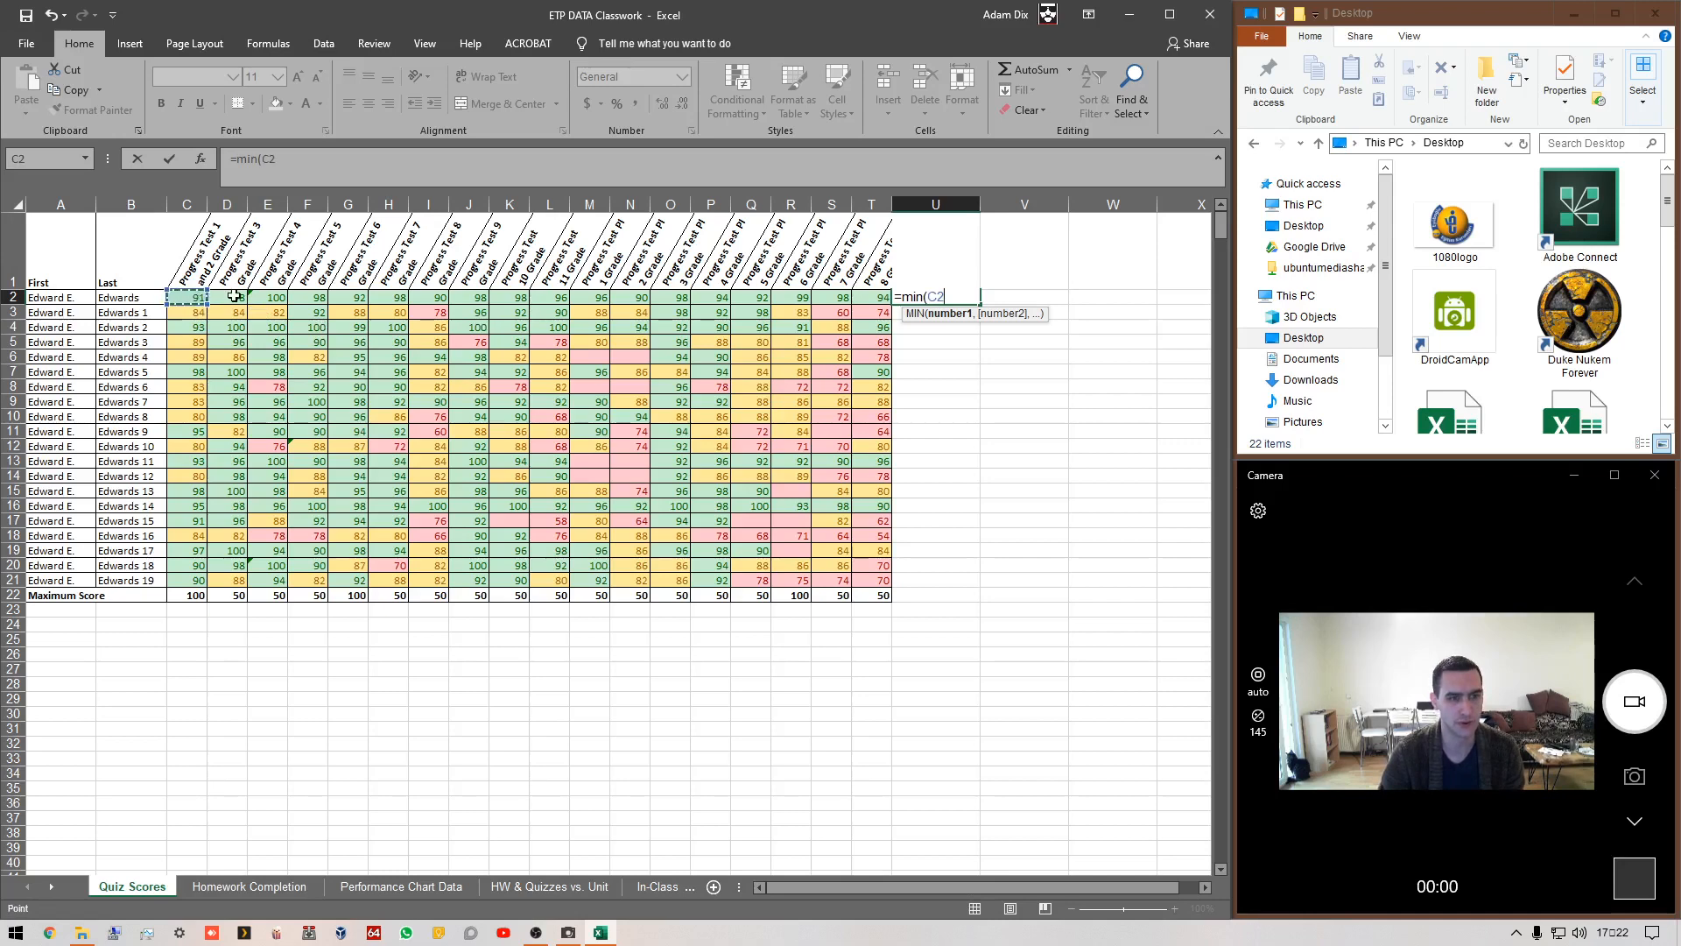
type(",")
left_click(229, 298)
type(",")
left_click(269, 297)
type(",")
left_click(312, 297)
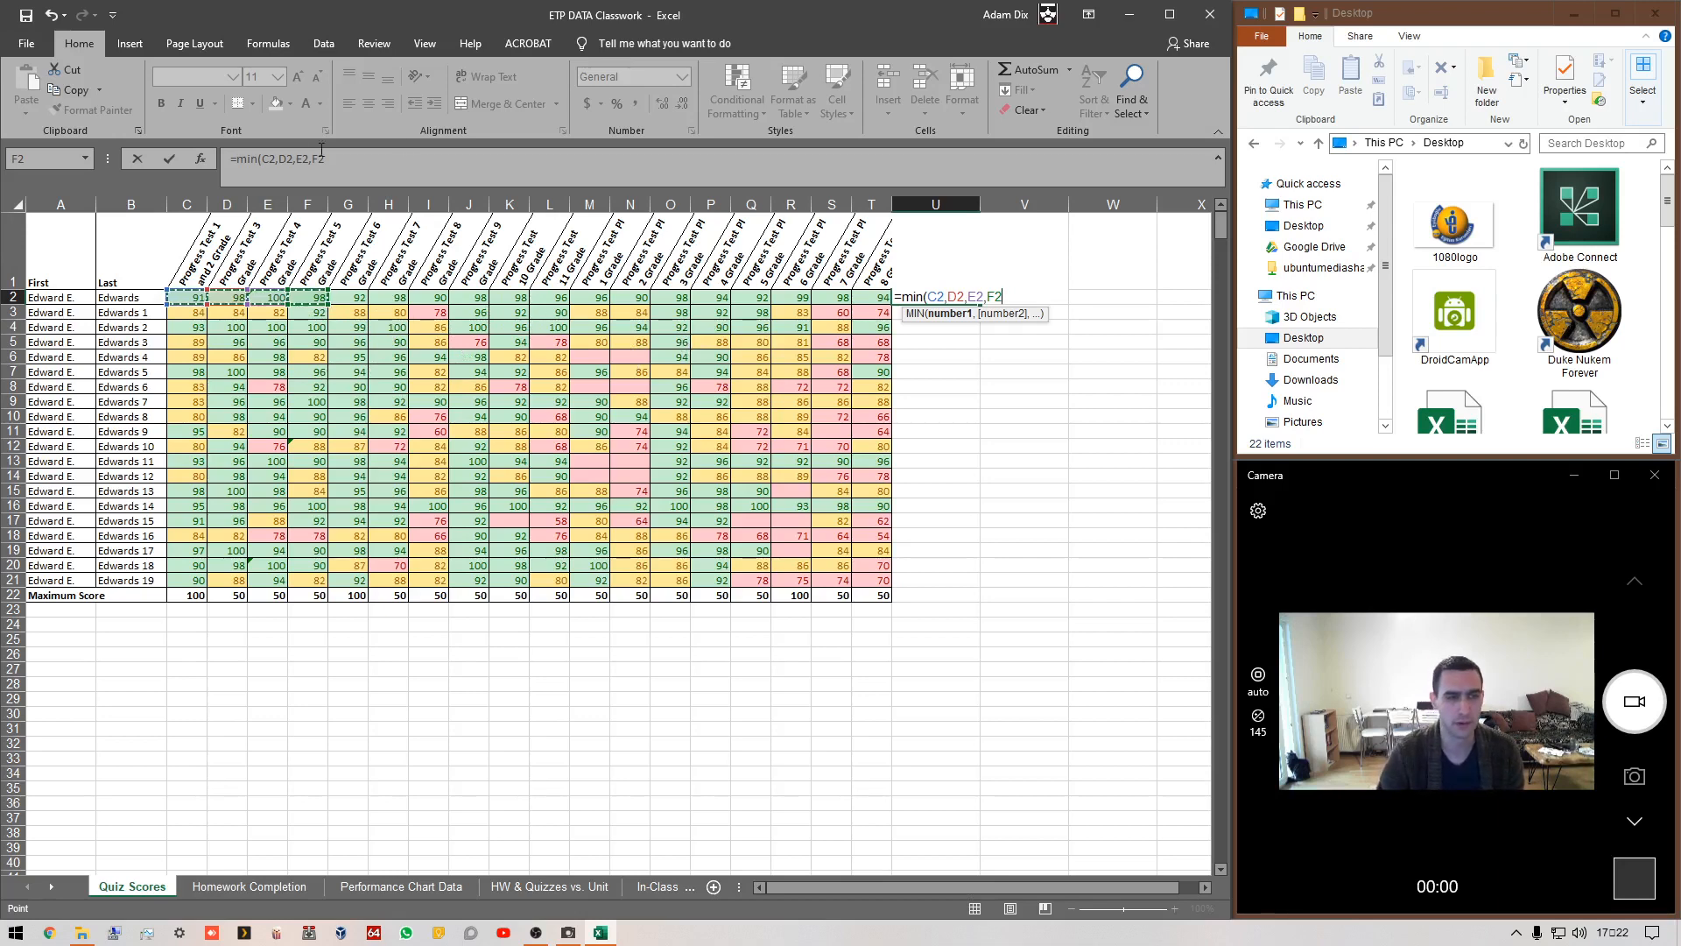
left_click_drag(263, 159, 417, 174)
key("BackSpace")
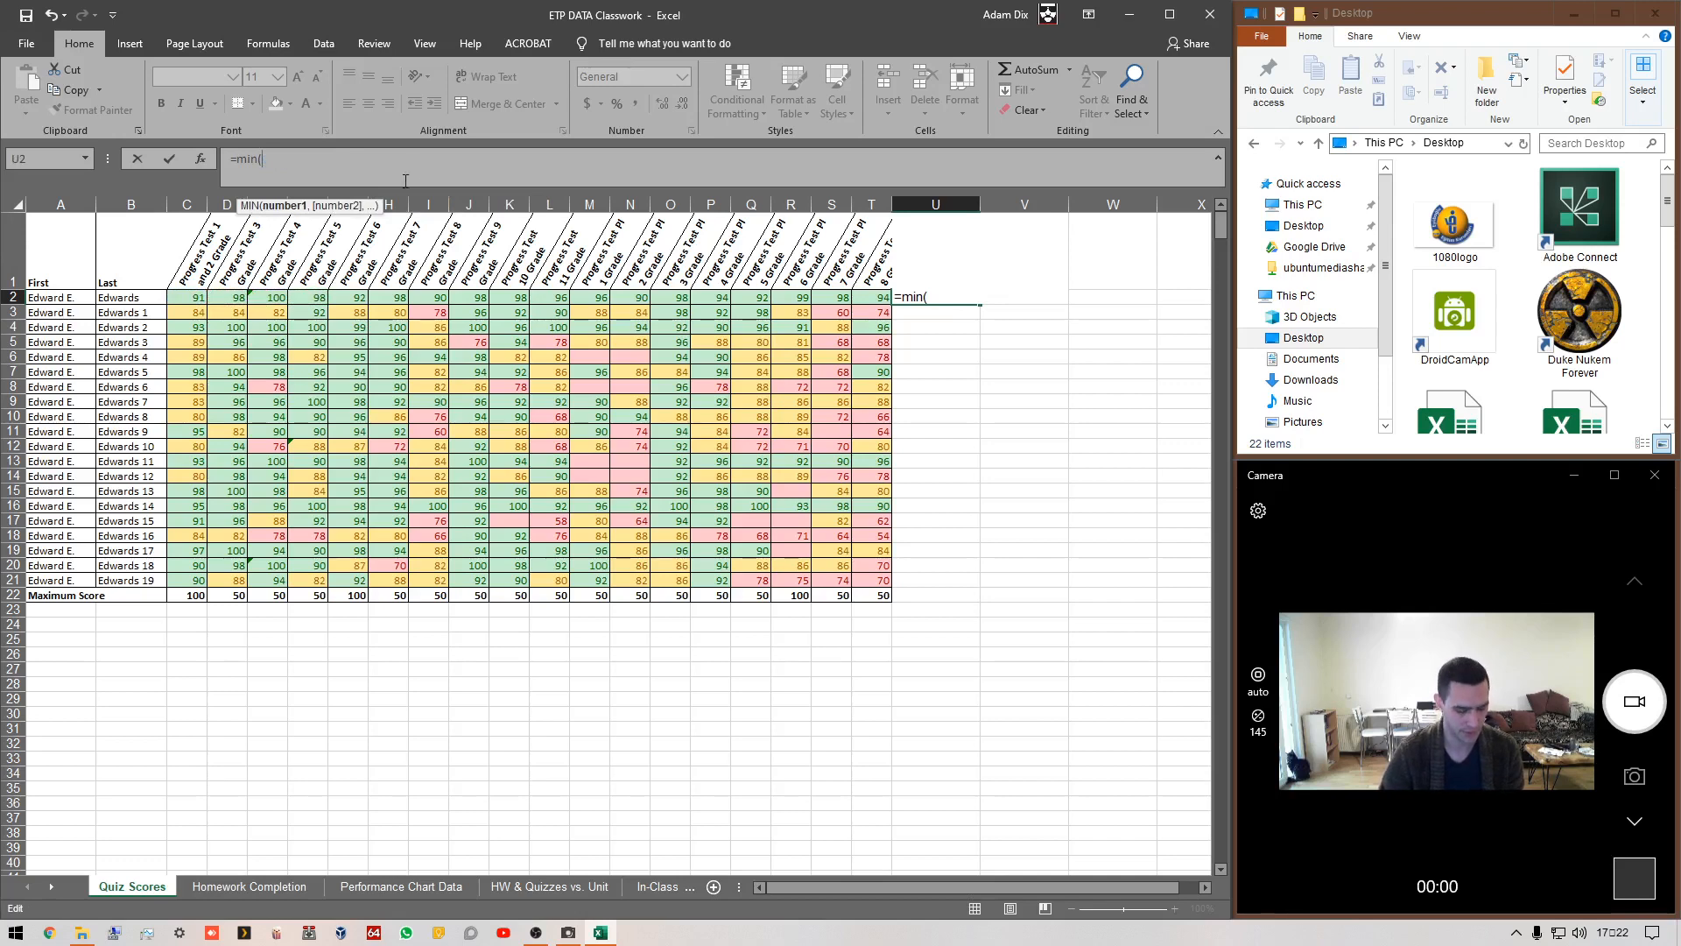
- Try the whole range C2:T2 as the MIN argument, and remove it from the formula
left_click_drag(195, 298, 862, 298)
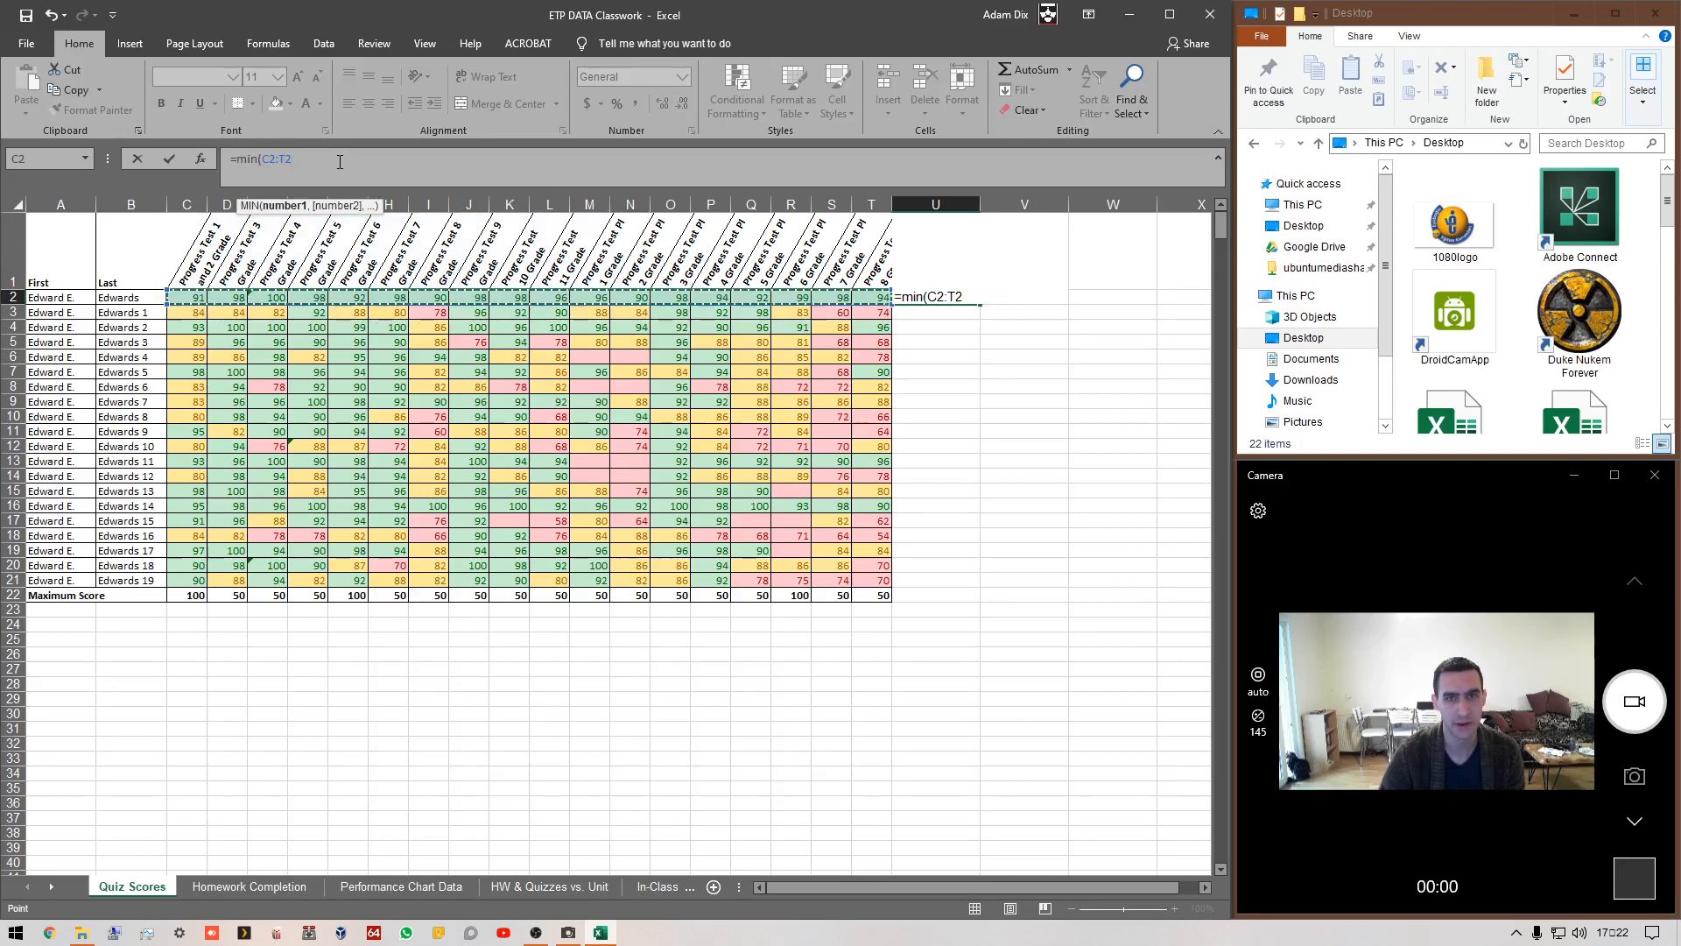
double_click(277, 160)
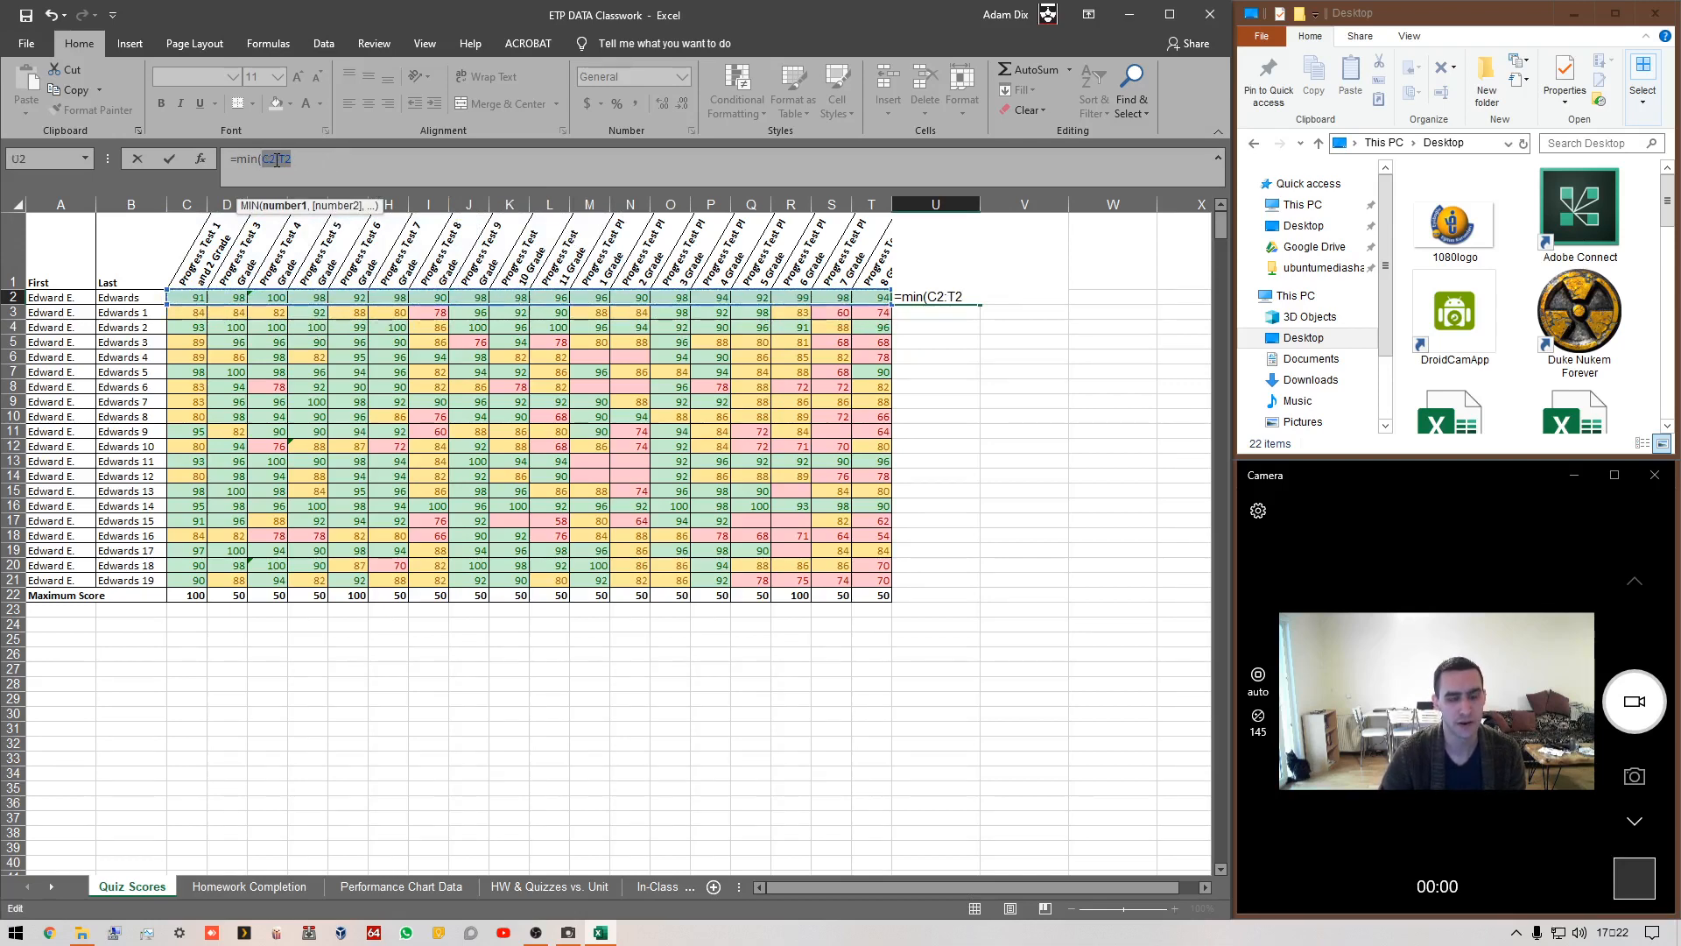
key("BackSpace")
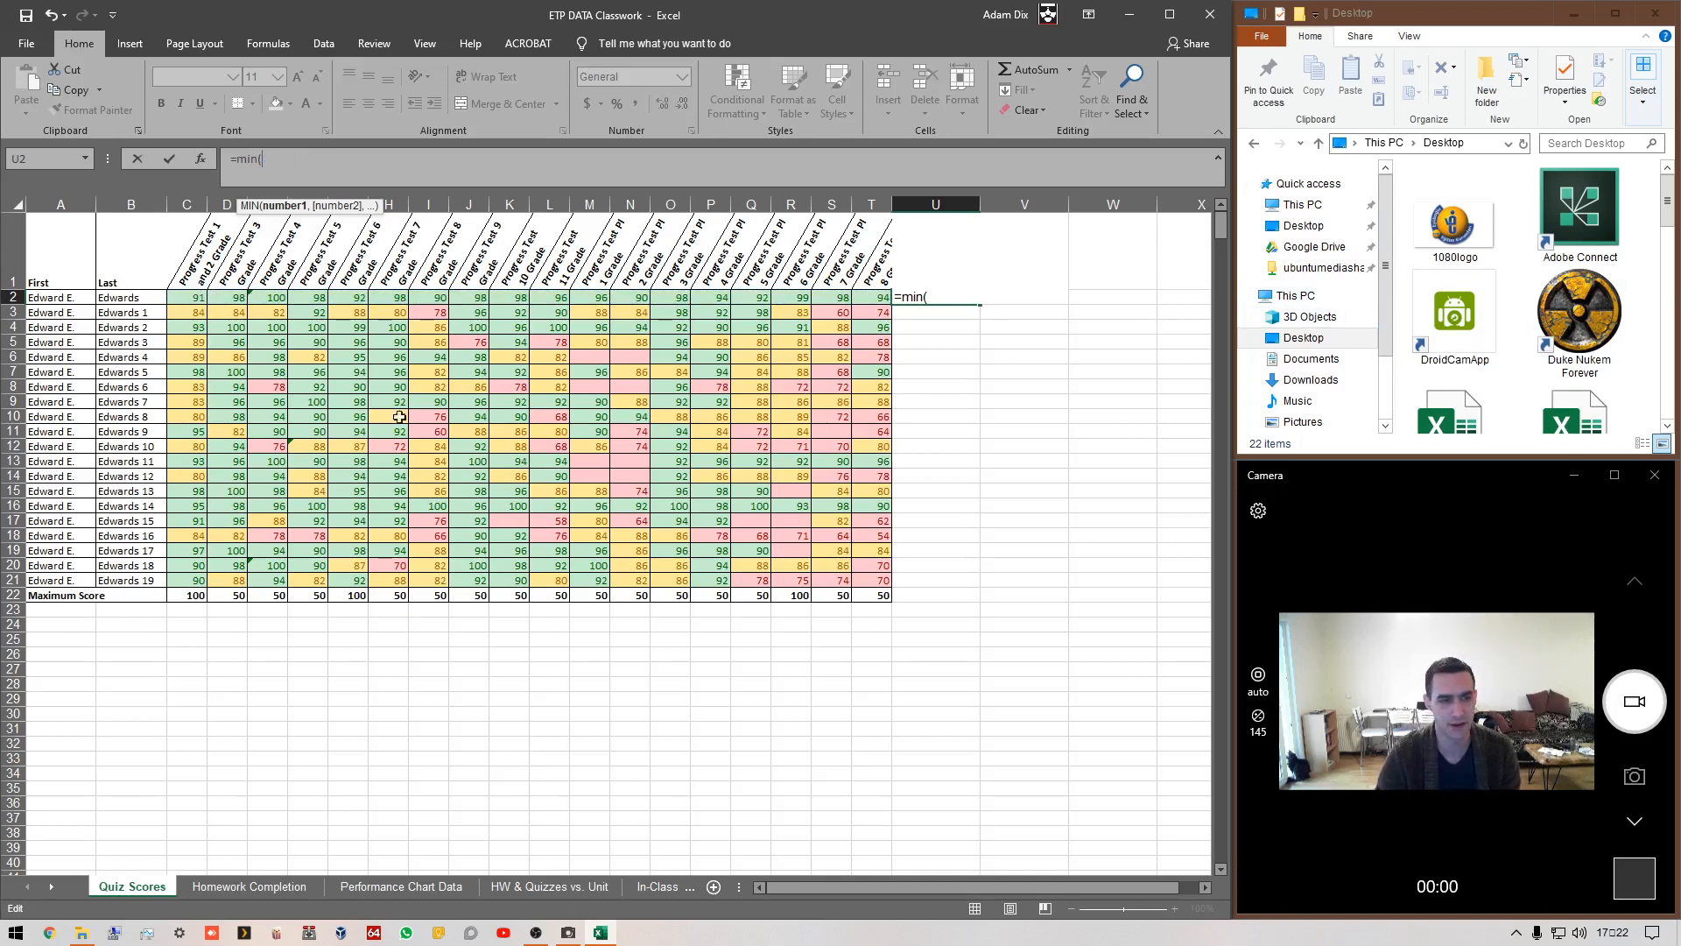
- Complete the MIN formula in U2 with the range C2:T2, selected from its first to its last cell
left_click(172, 298)
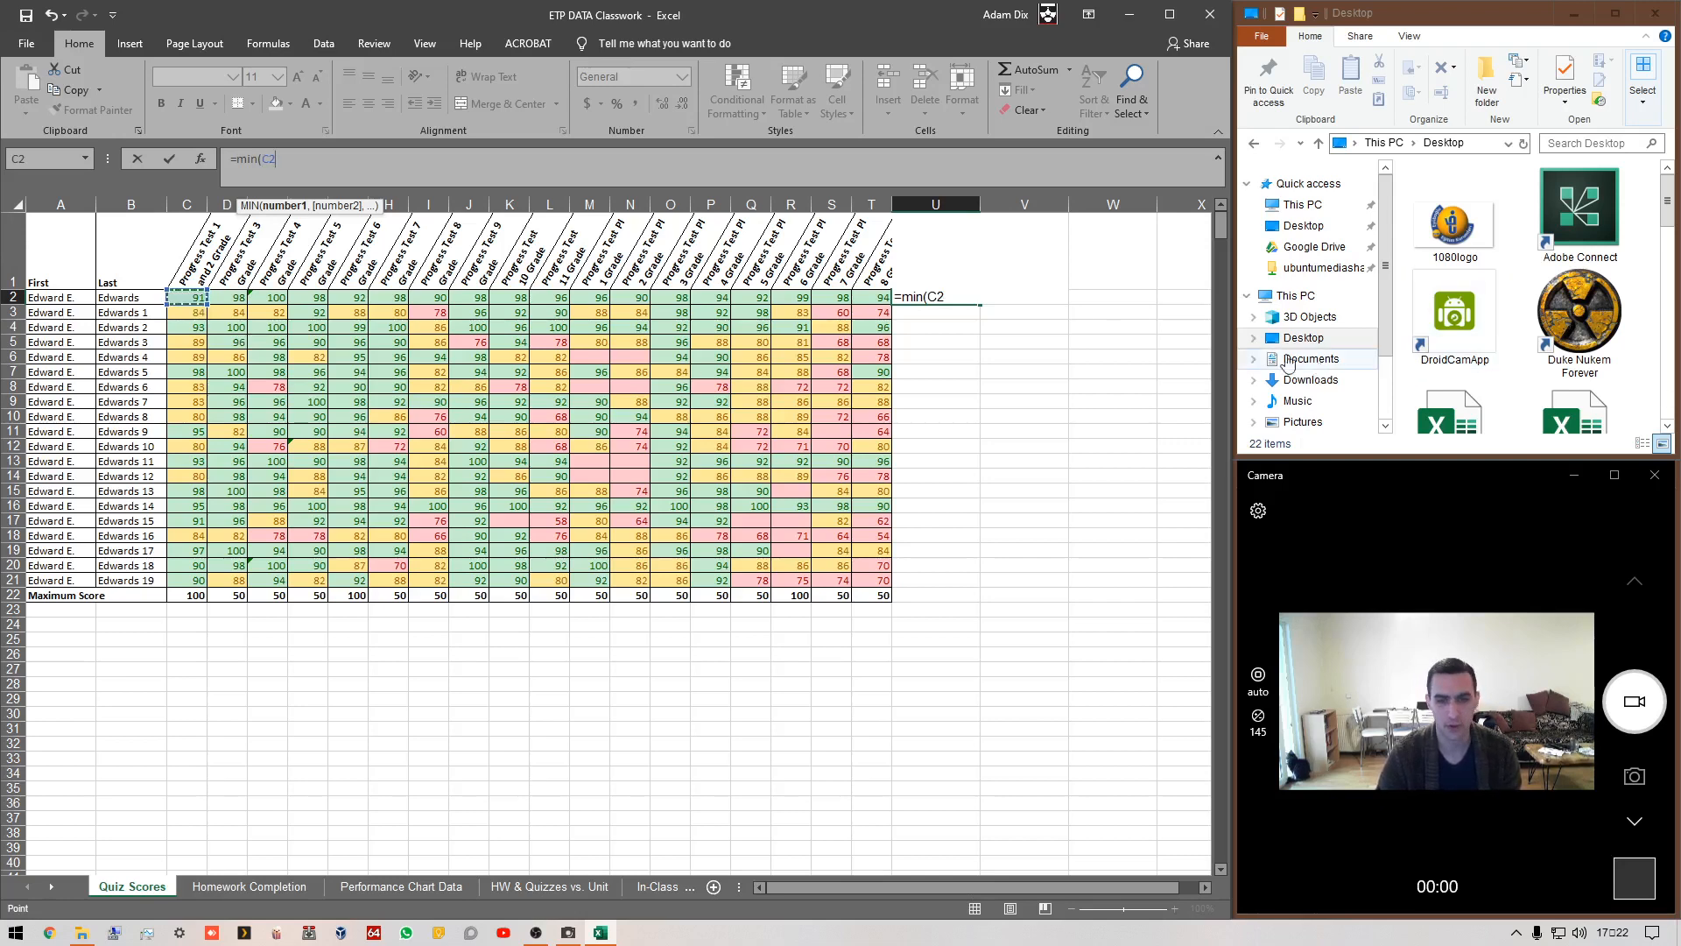
left_click(874, 298, "shift")
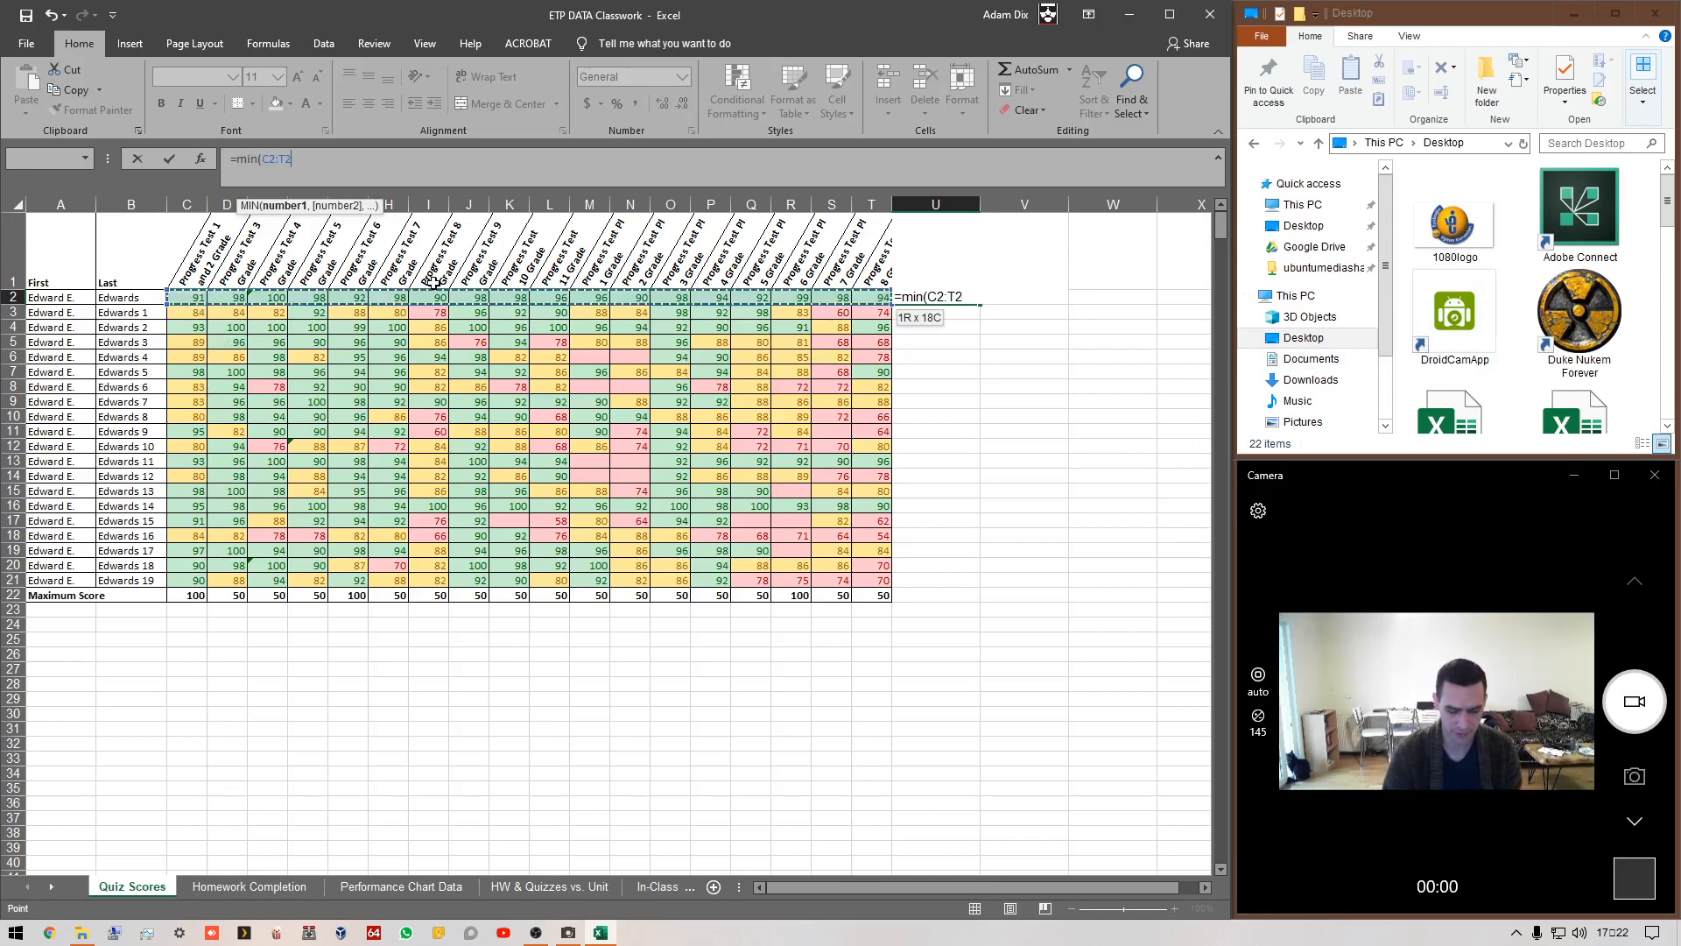
type(")")
key("Return")
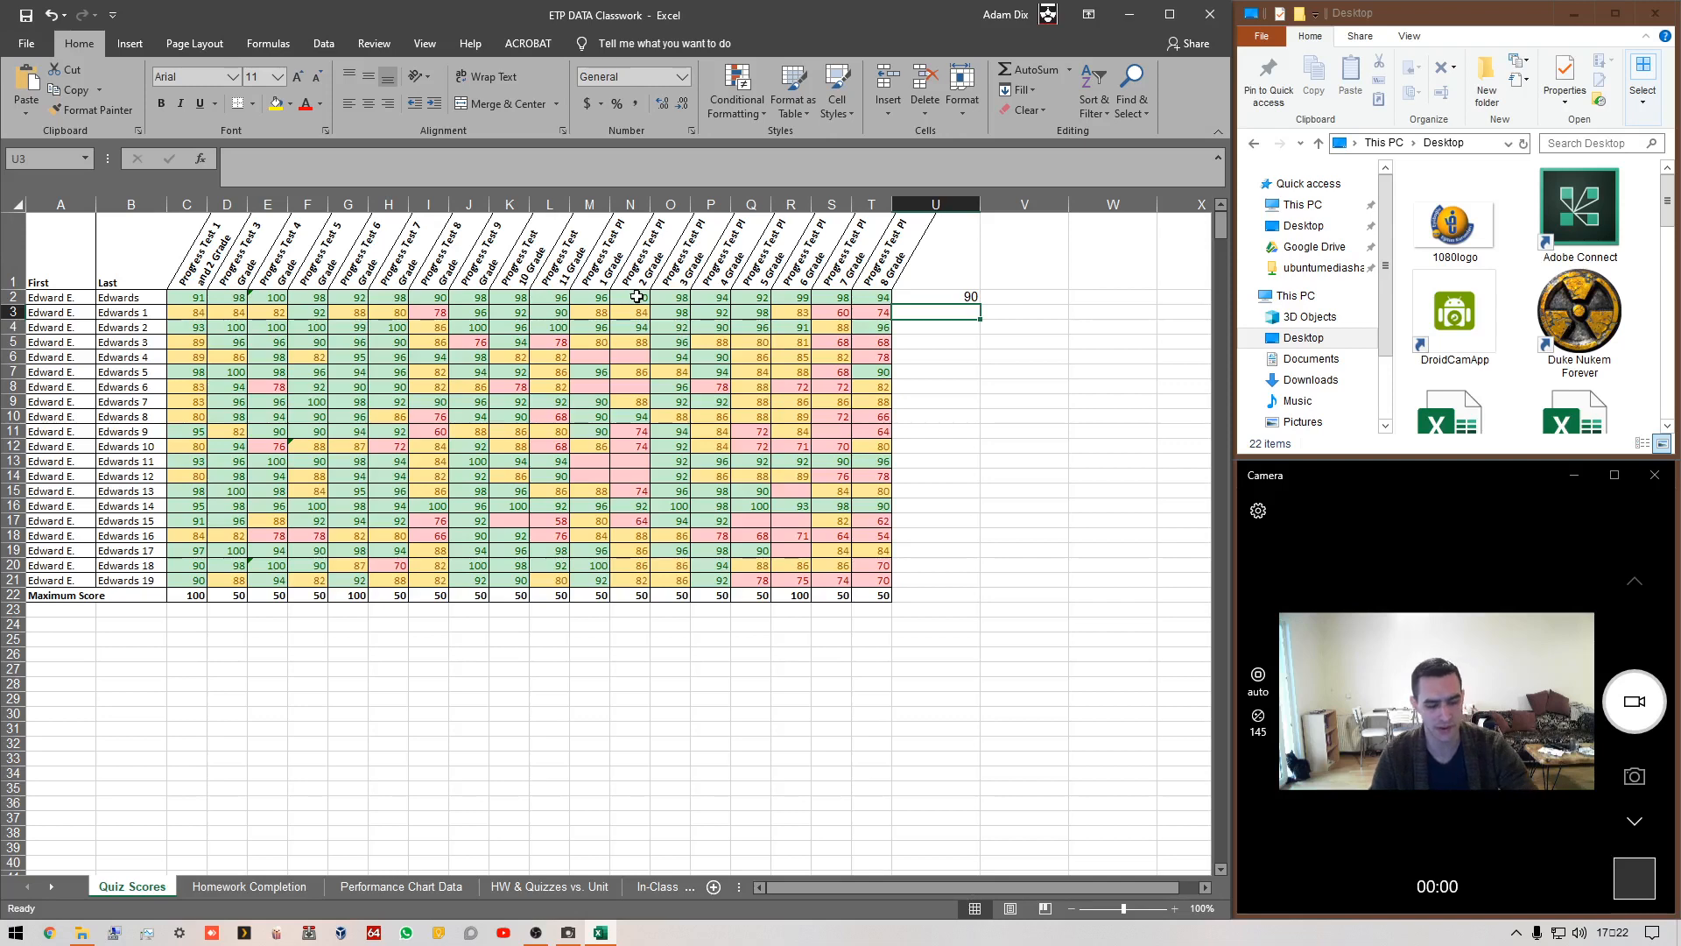
- Label the new column in cell U1 as "Min Score"
left_click(1002, 299)
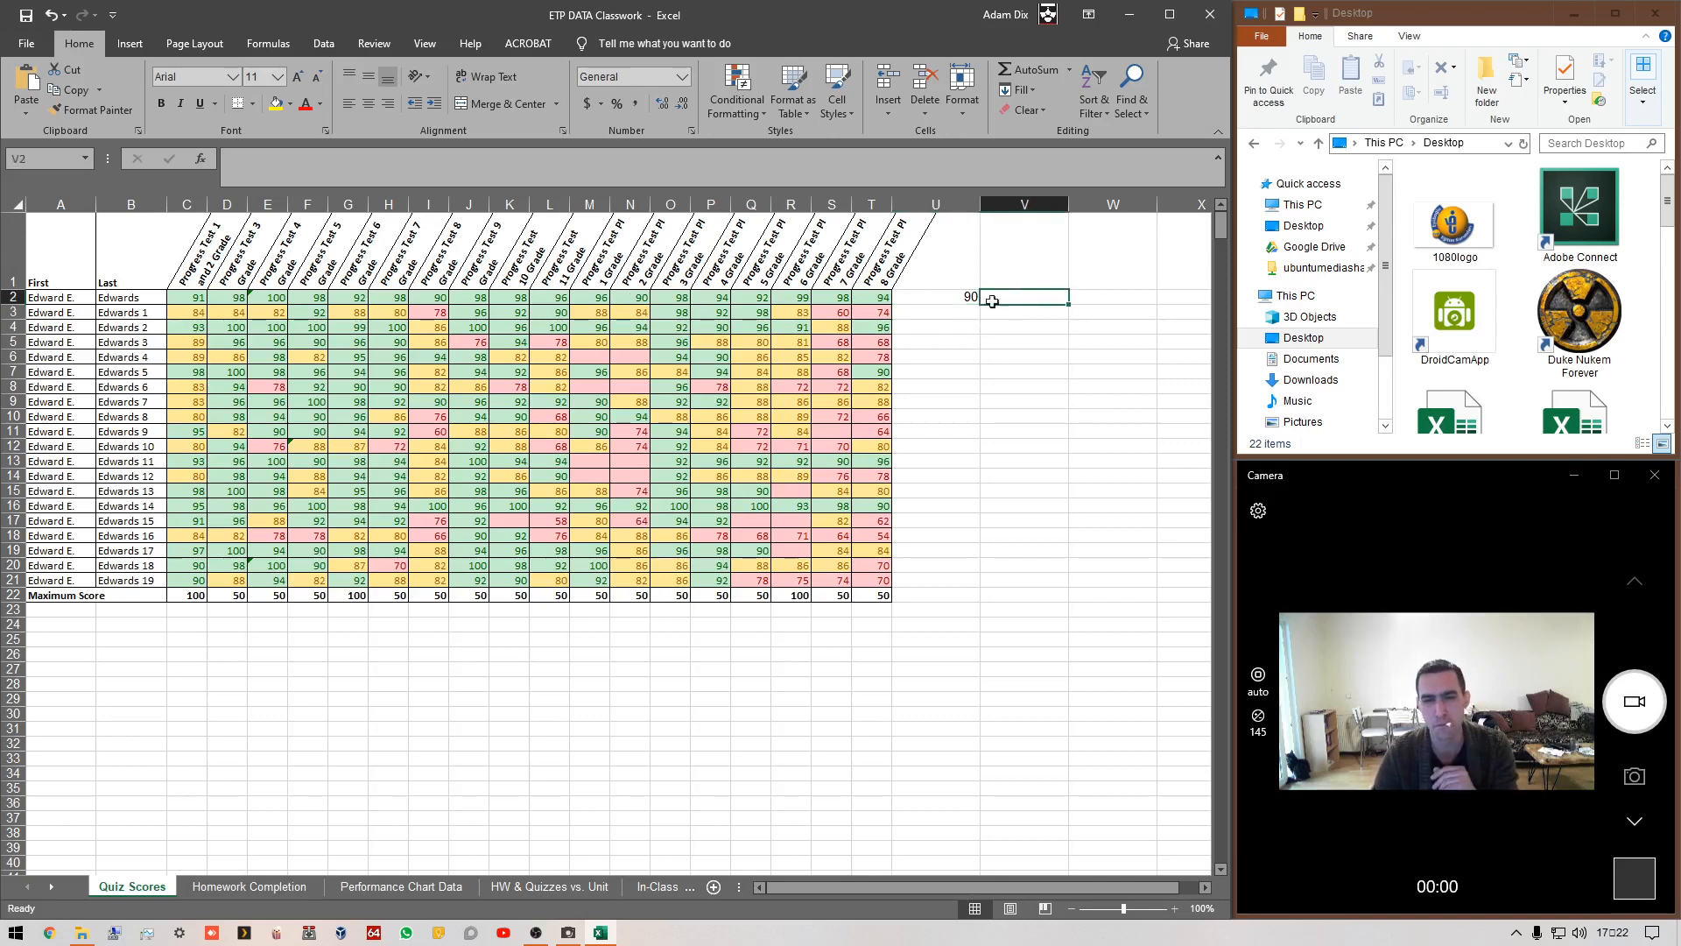
left_click(945, 247)
double_click(946, 247)
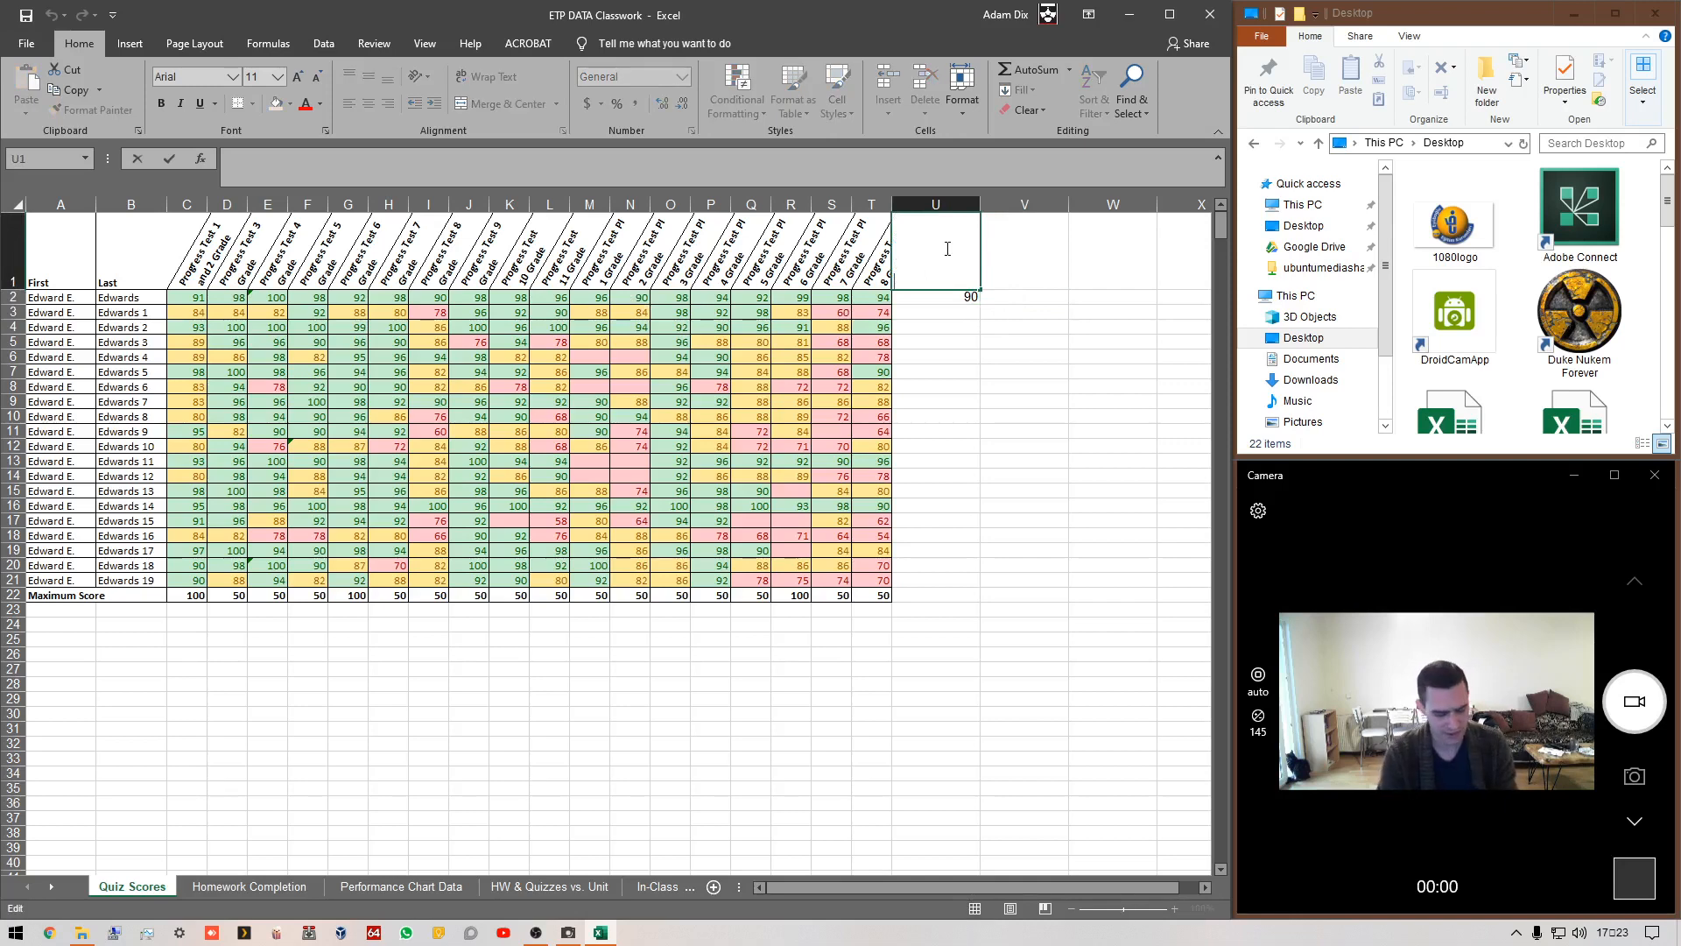
type("Min S")
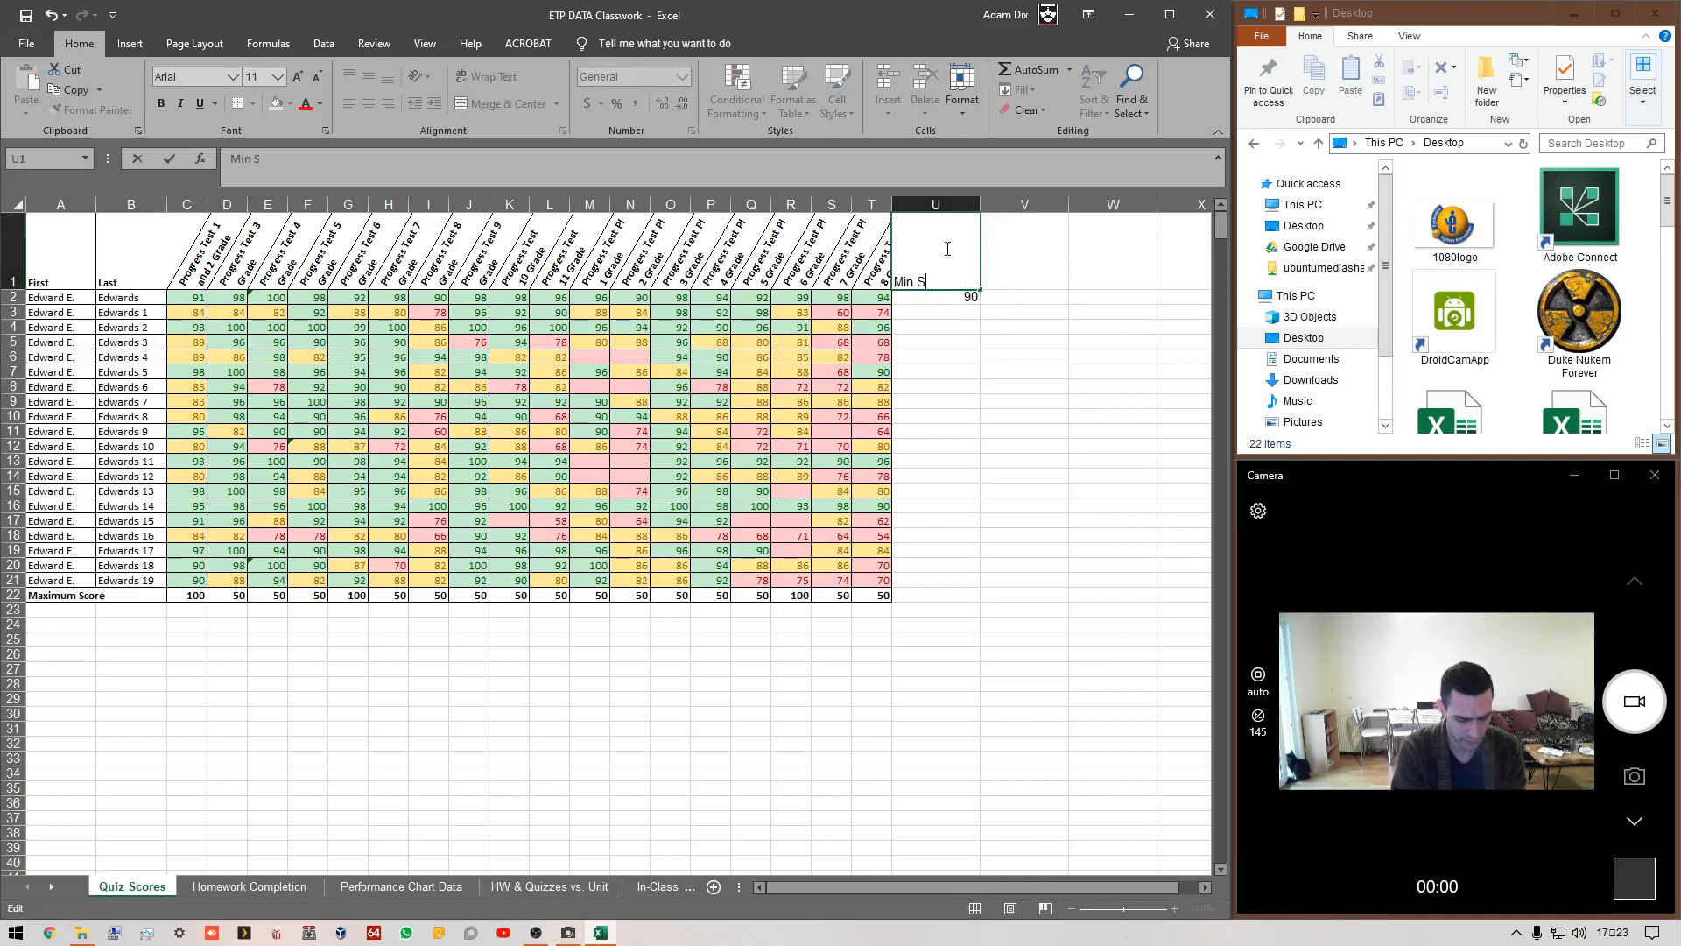
type("core")
key("Tab")
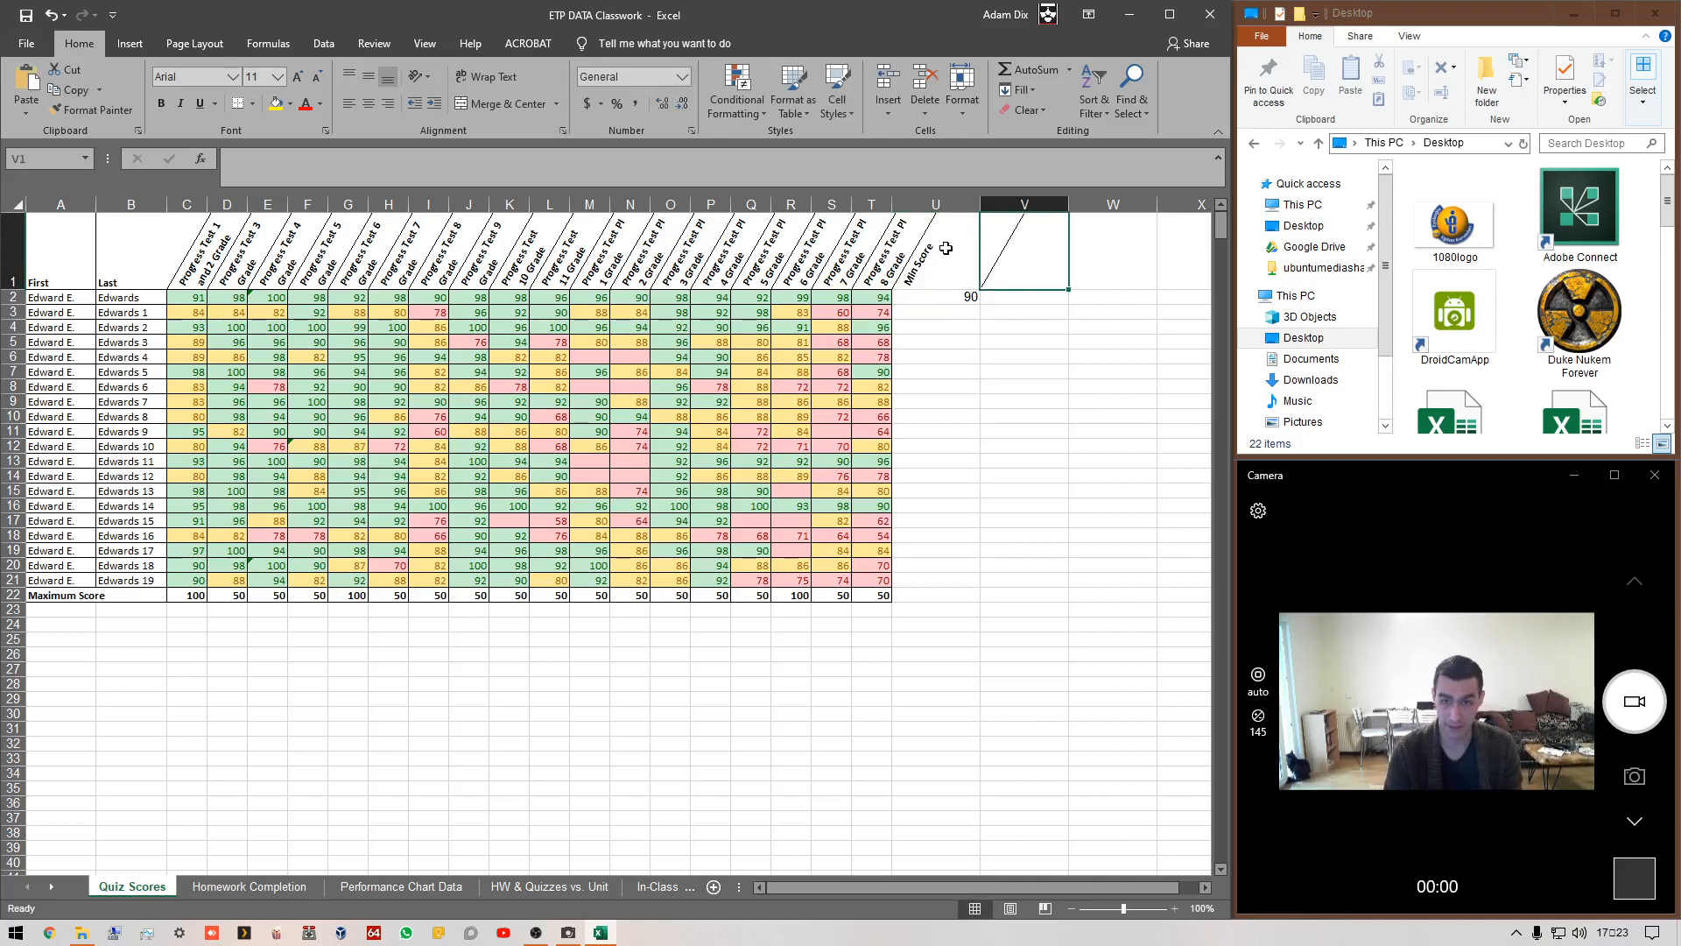
left_click(1042, 302)
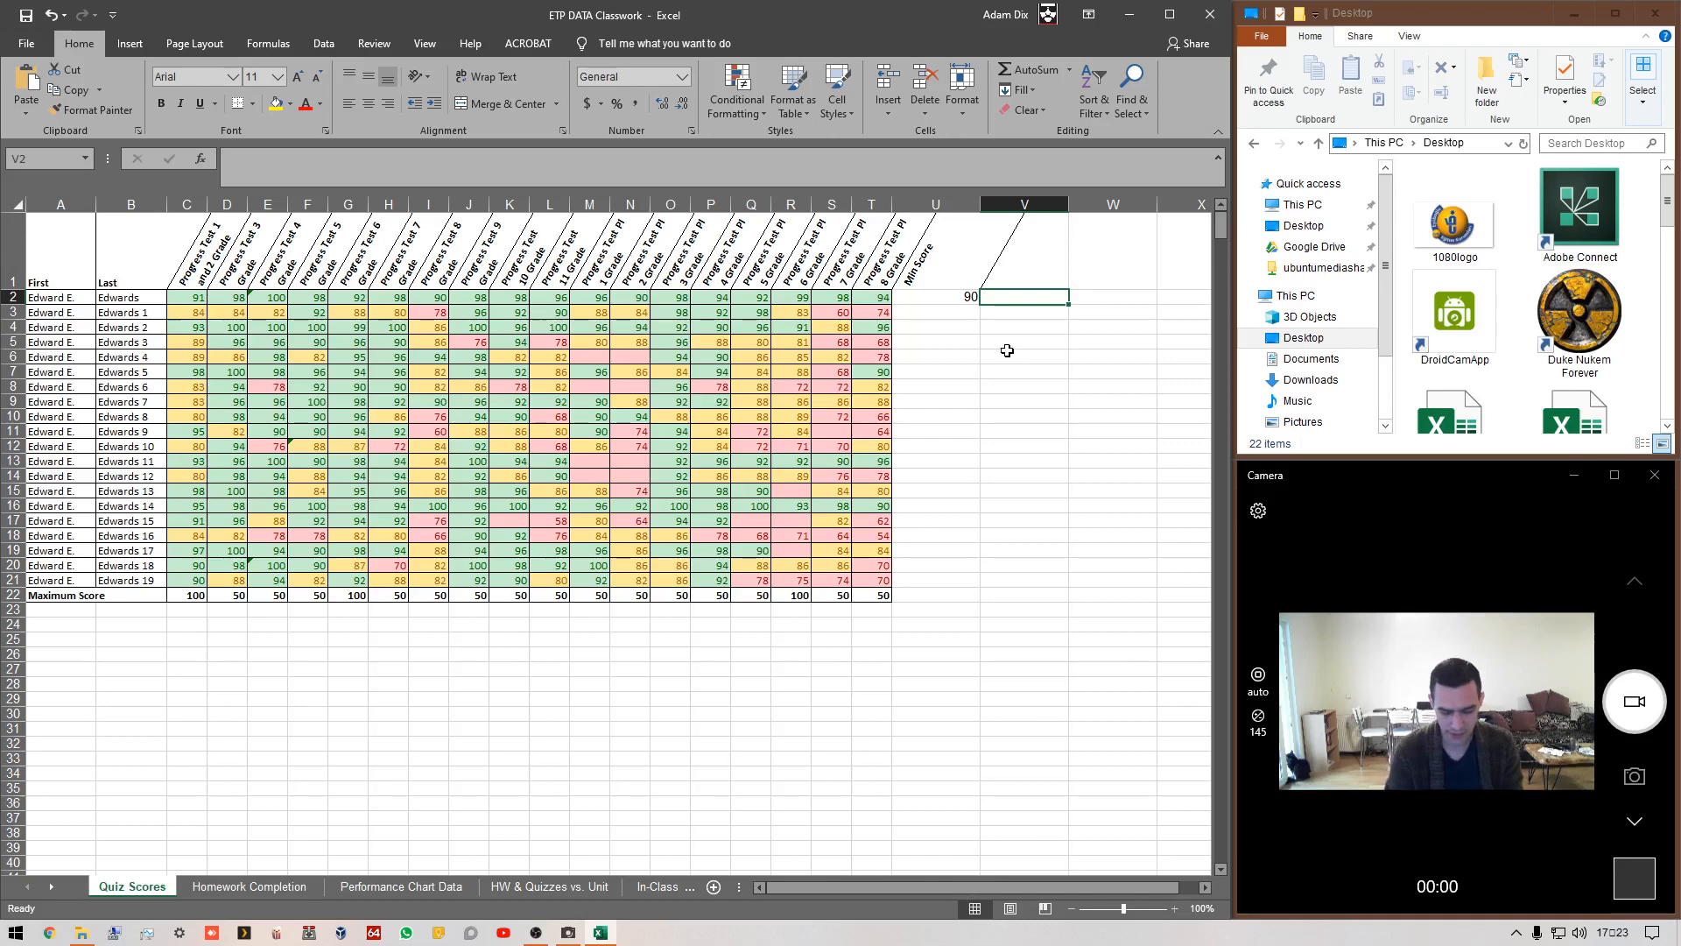
type("=ave")
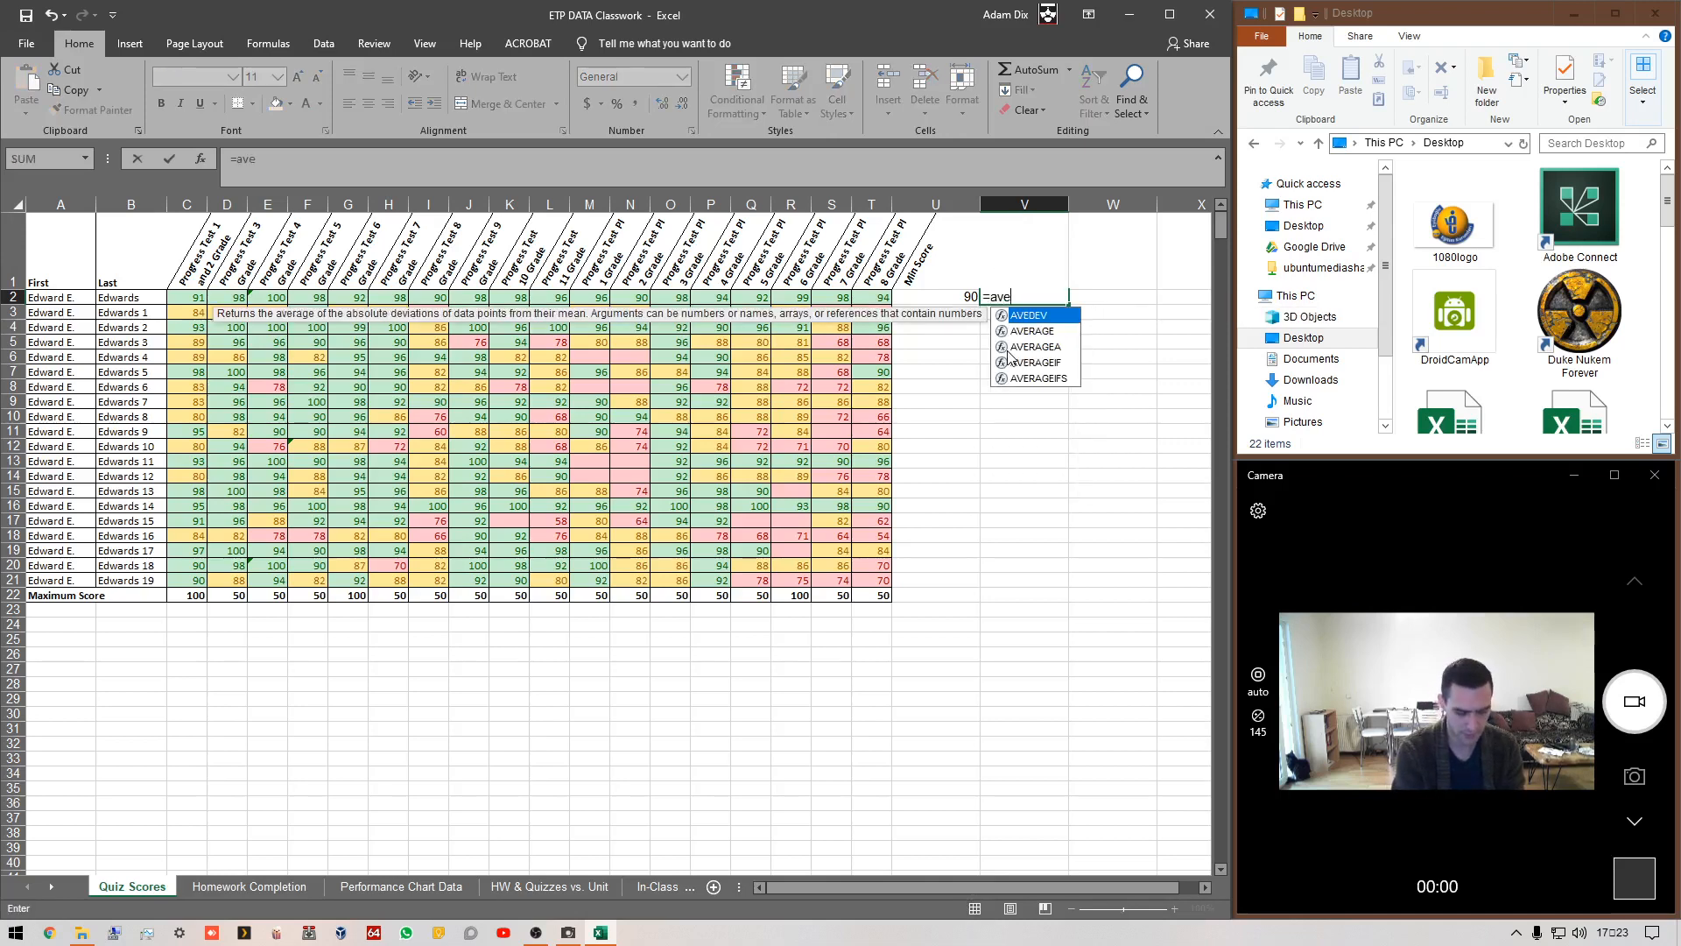
type("rage(")
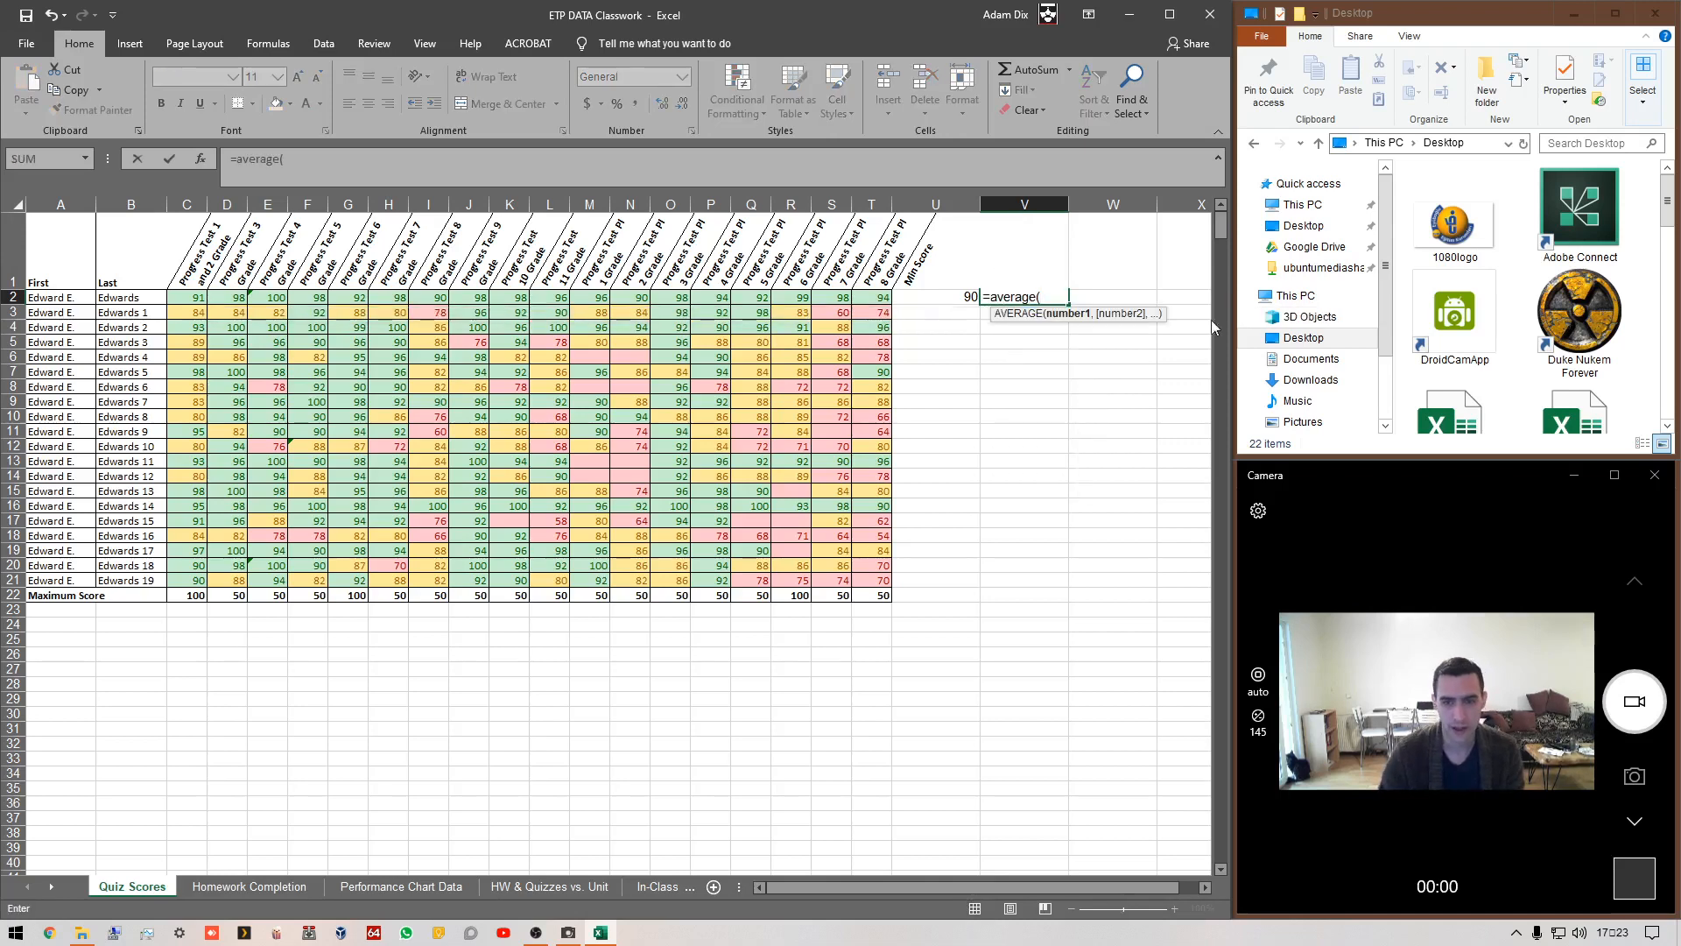
key("BackSpace")
key("BackSpace")
key("BackSpace")
key("BackSpace")
key("BackSpace")
key("BackSpace")
key("BackSpace")
key("BackSpace")
key("BackSpace")
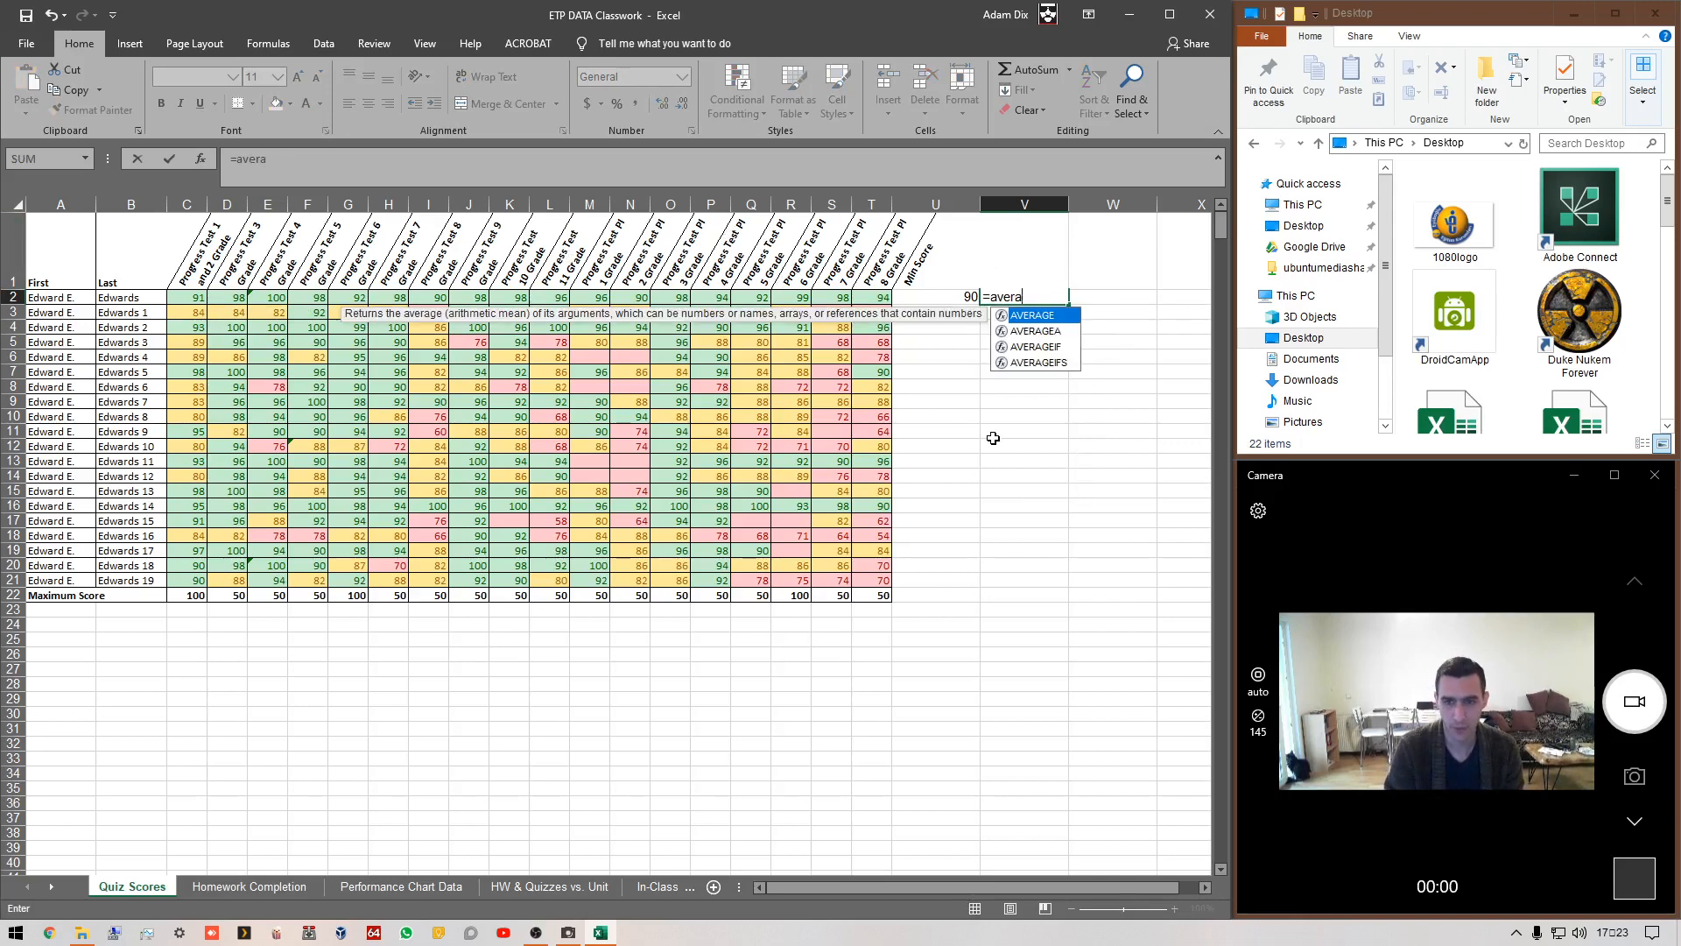
key("Escape")
- Copy the text of the formula =MIN(C2:T2) from cell U2 and paste it unchanged into V2
key("Left")
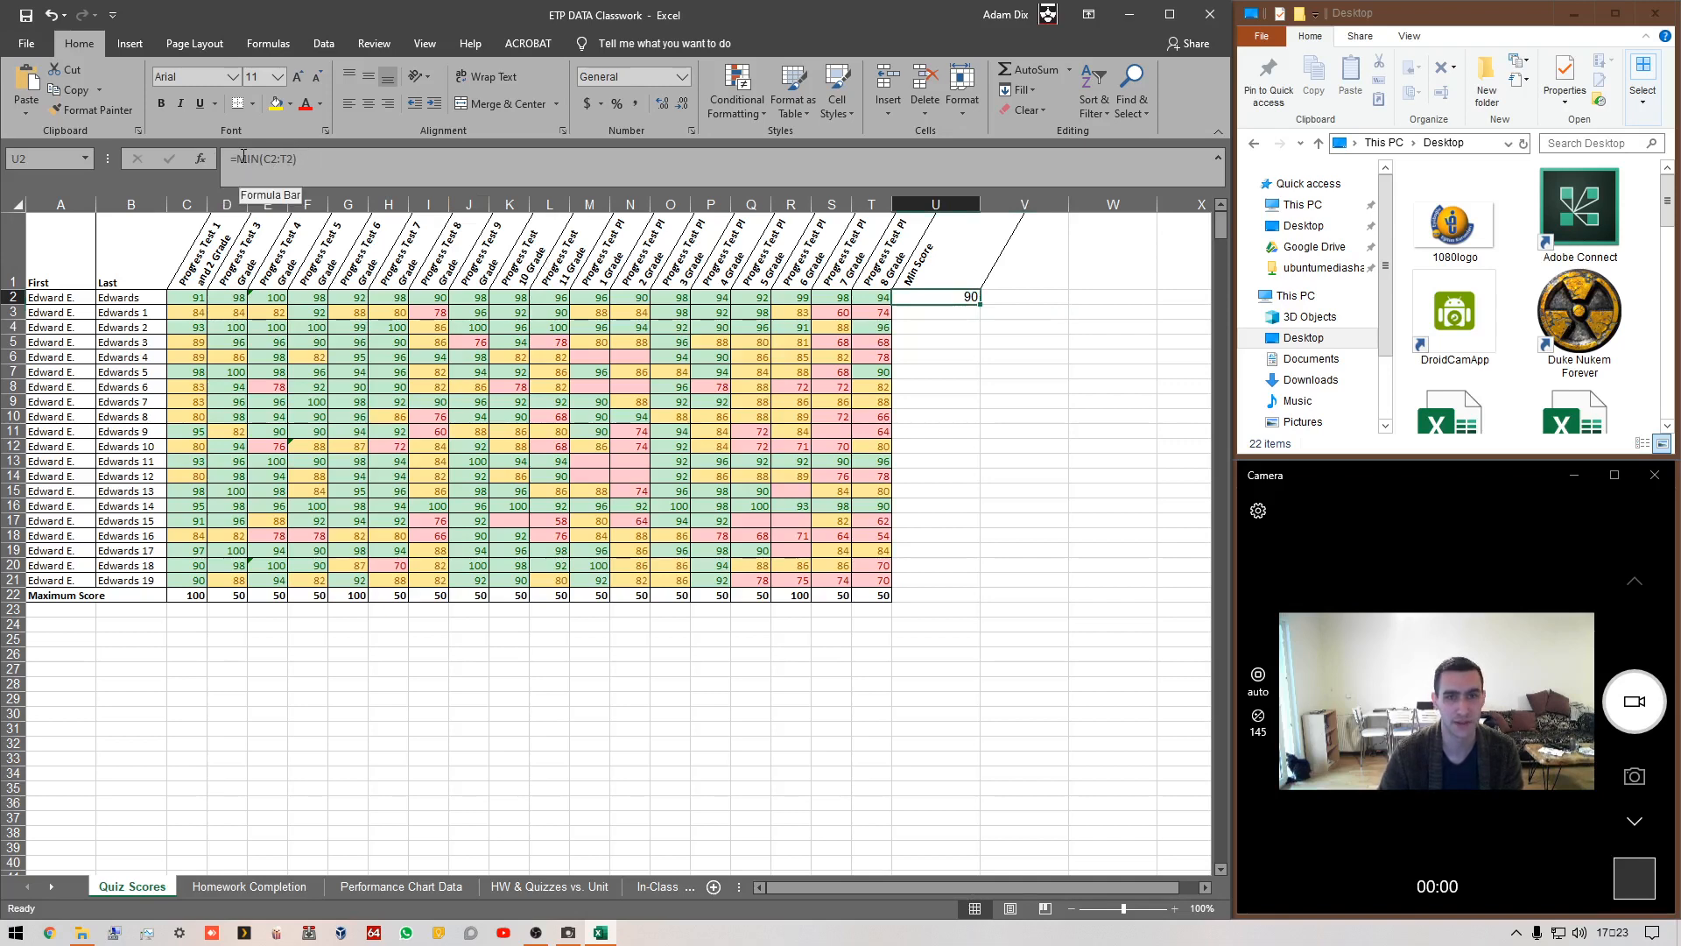
left_click_drag(326, 163, 91, 144)
key("ctrl+c")
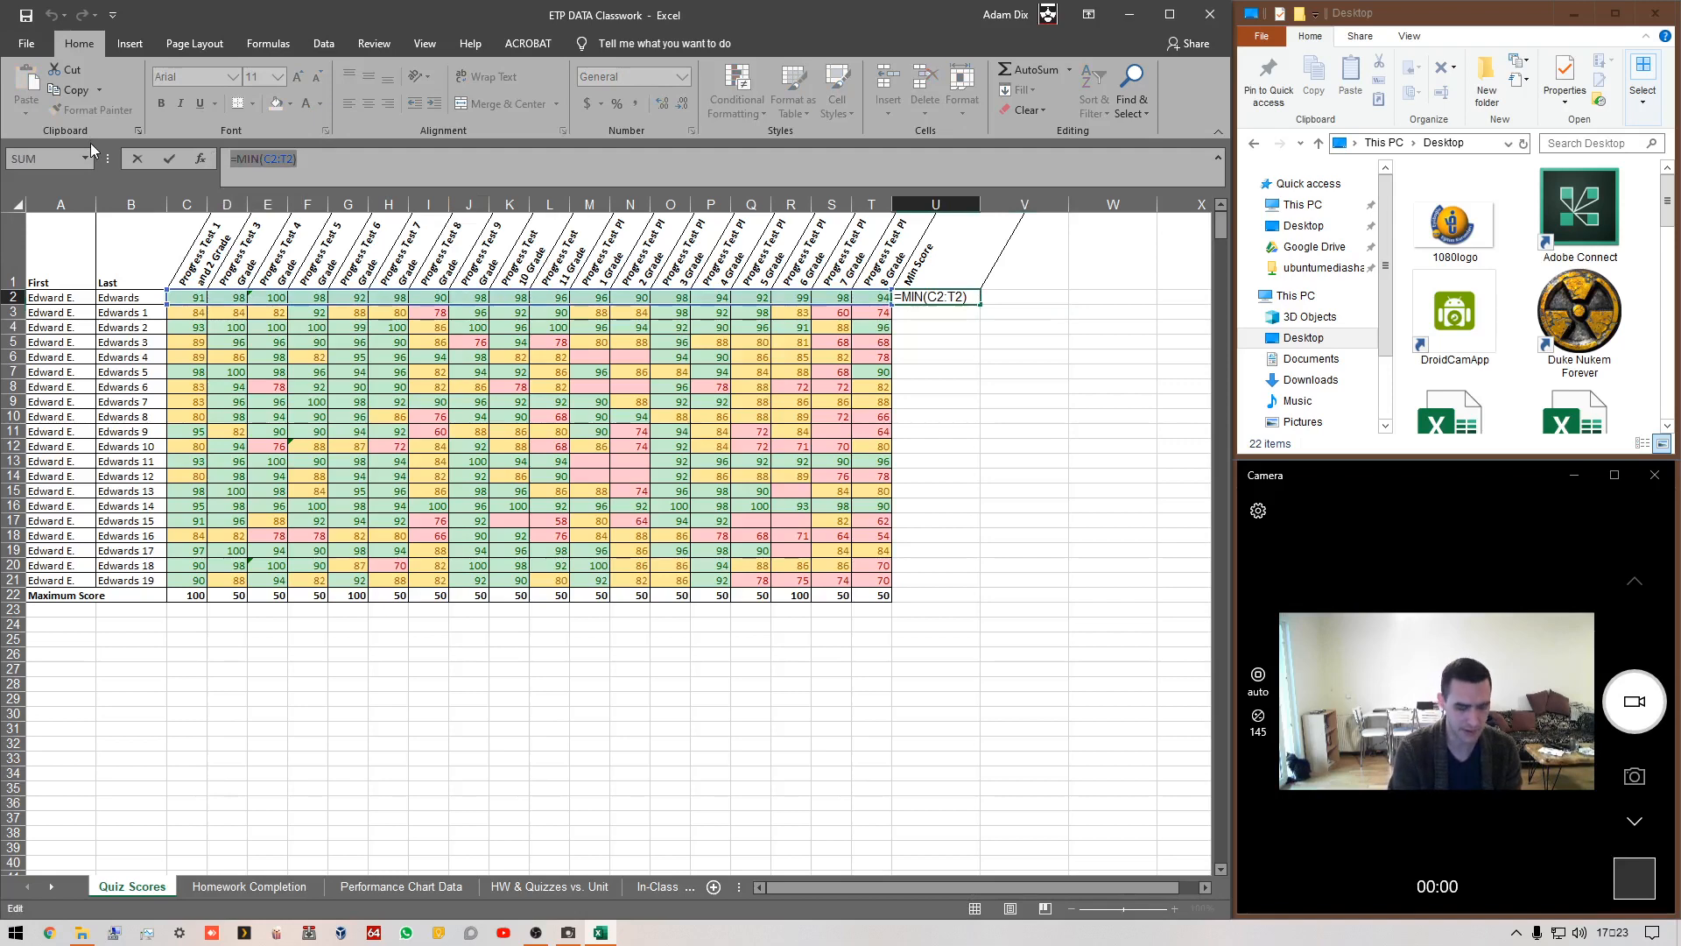
key("Return")
key("Up")
key("Right")
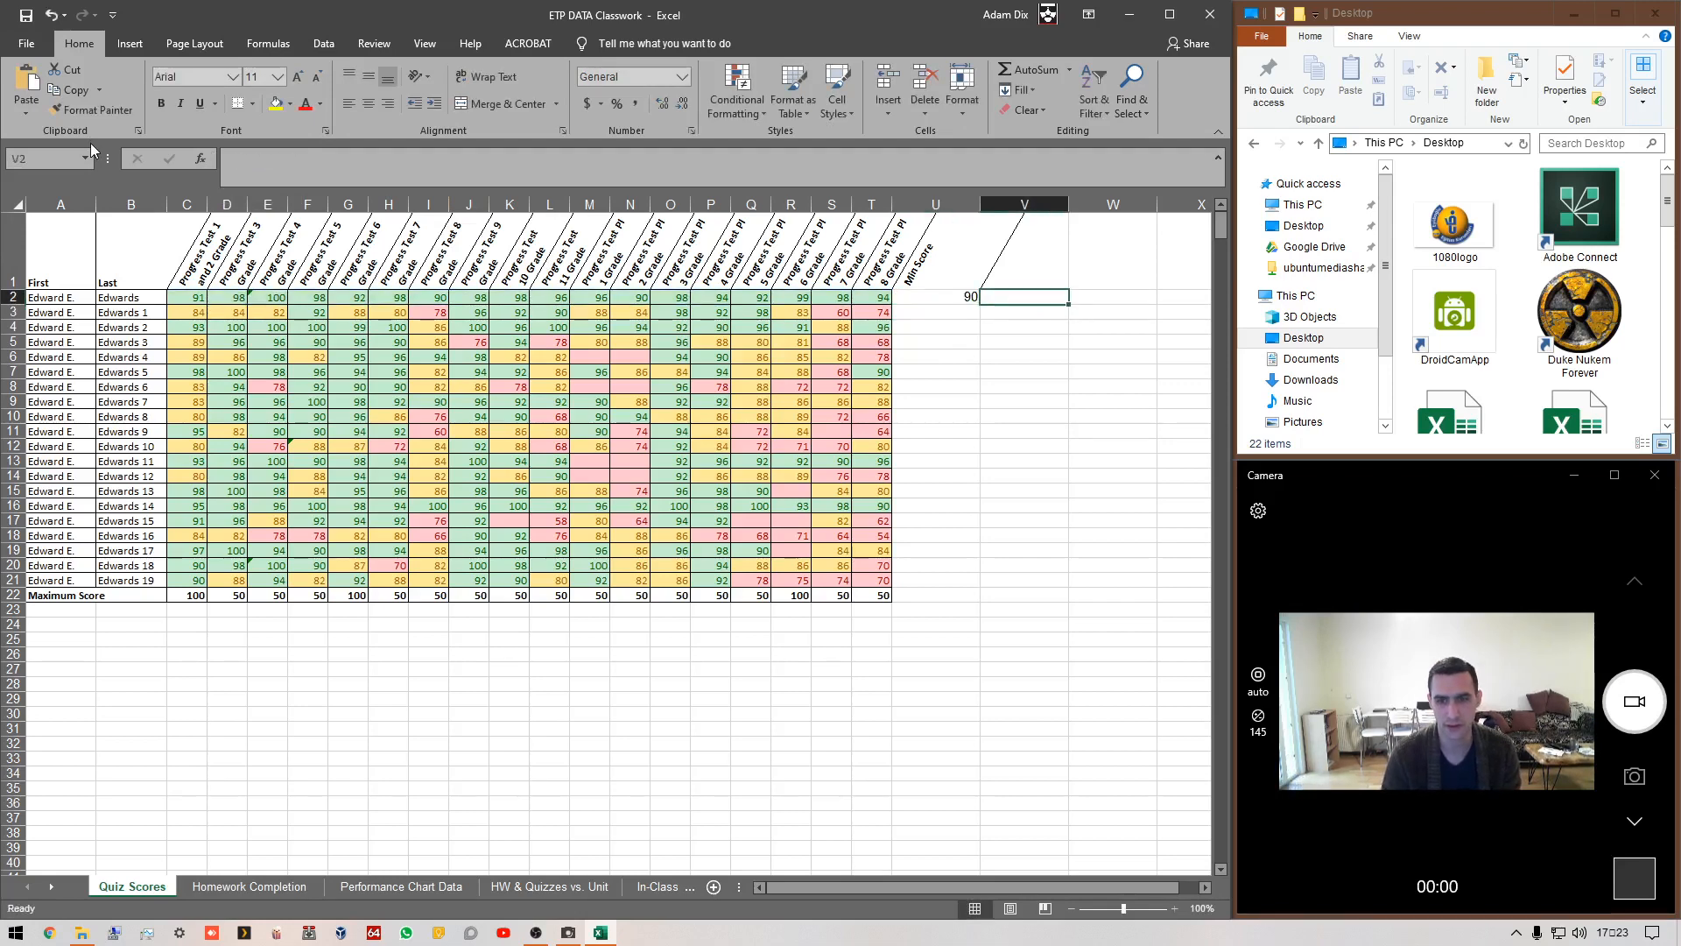
left_click(250, 158)
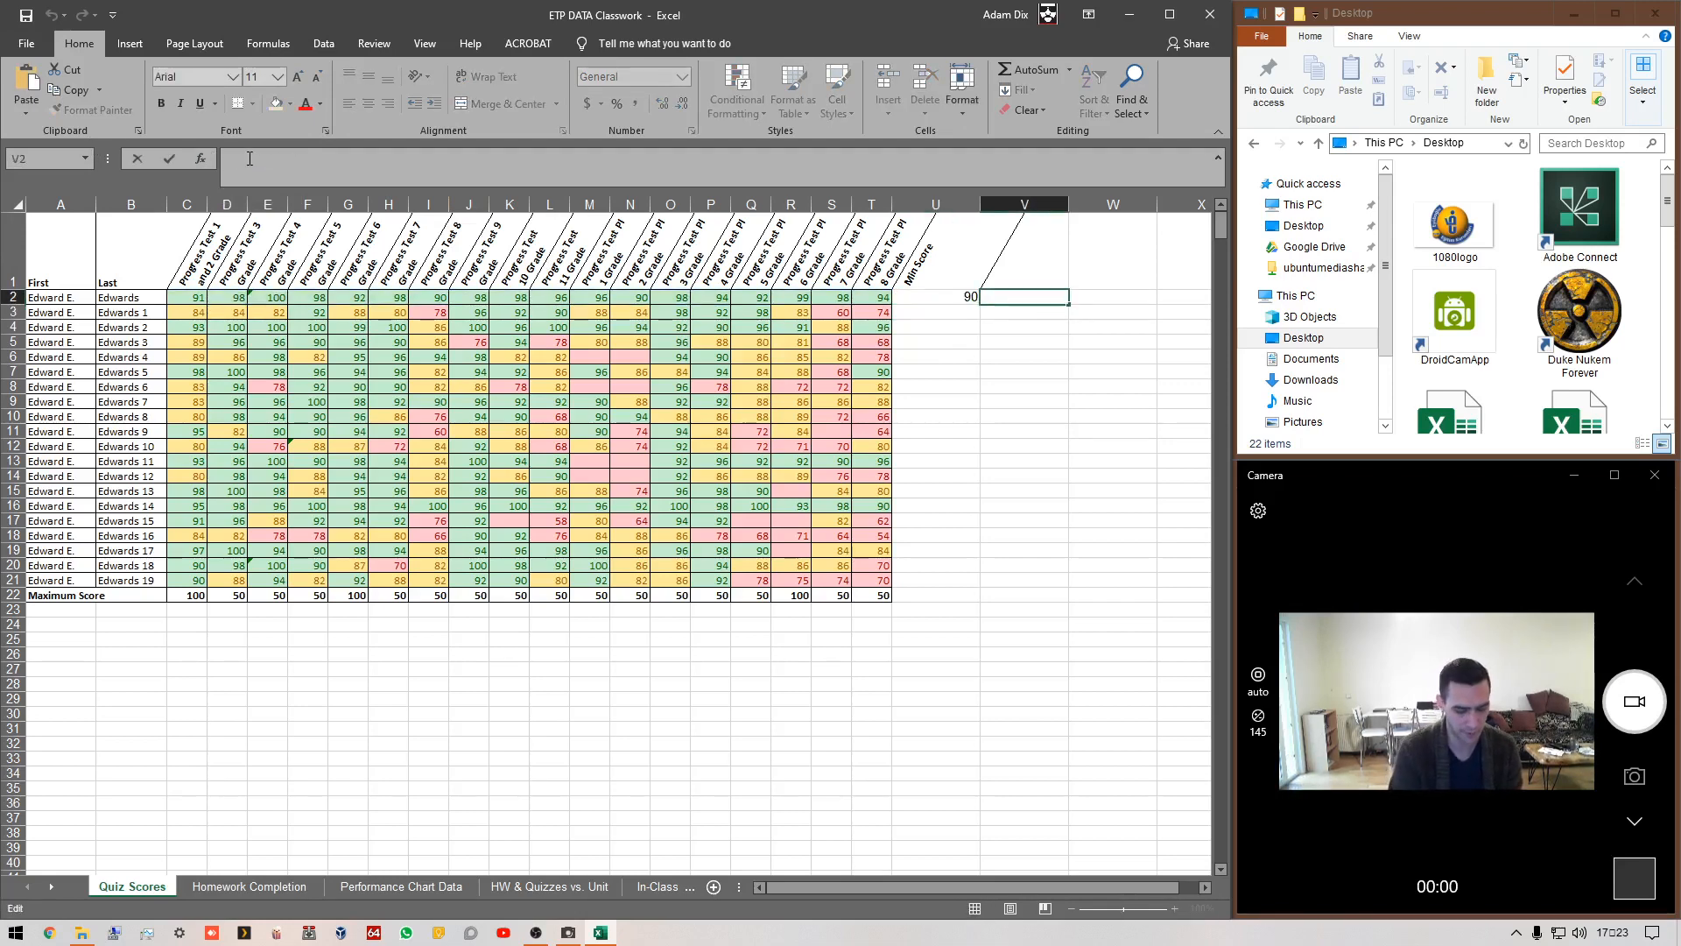
key("ctrl+v")
- Replace MIN with AVERAGE in V2's formula so it reads =average(C2:T2)
key("Left")
key("Left")
key("Left")
key("Left")
key("Left")
key("Left")
key("Left")
key("Left")
key("Left")
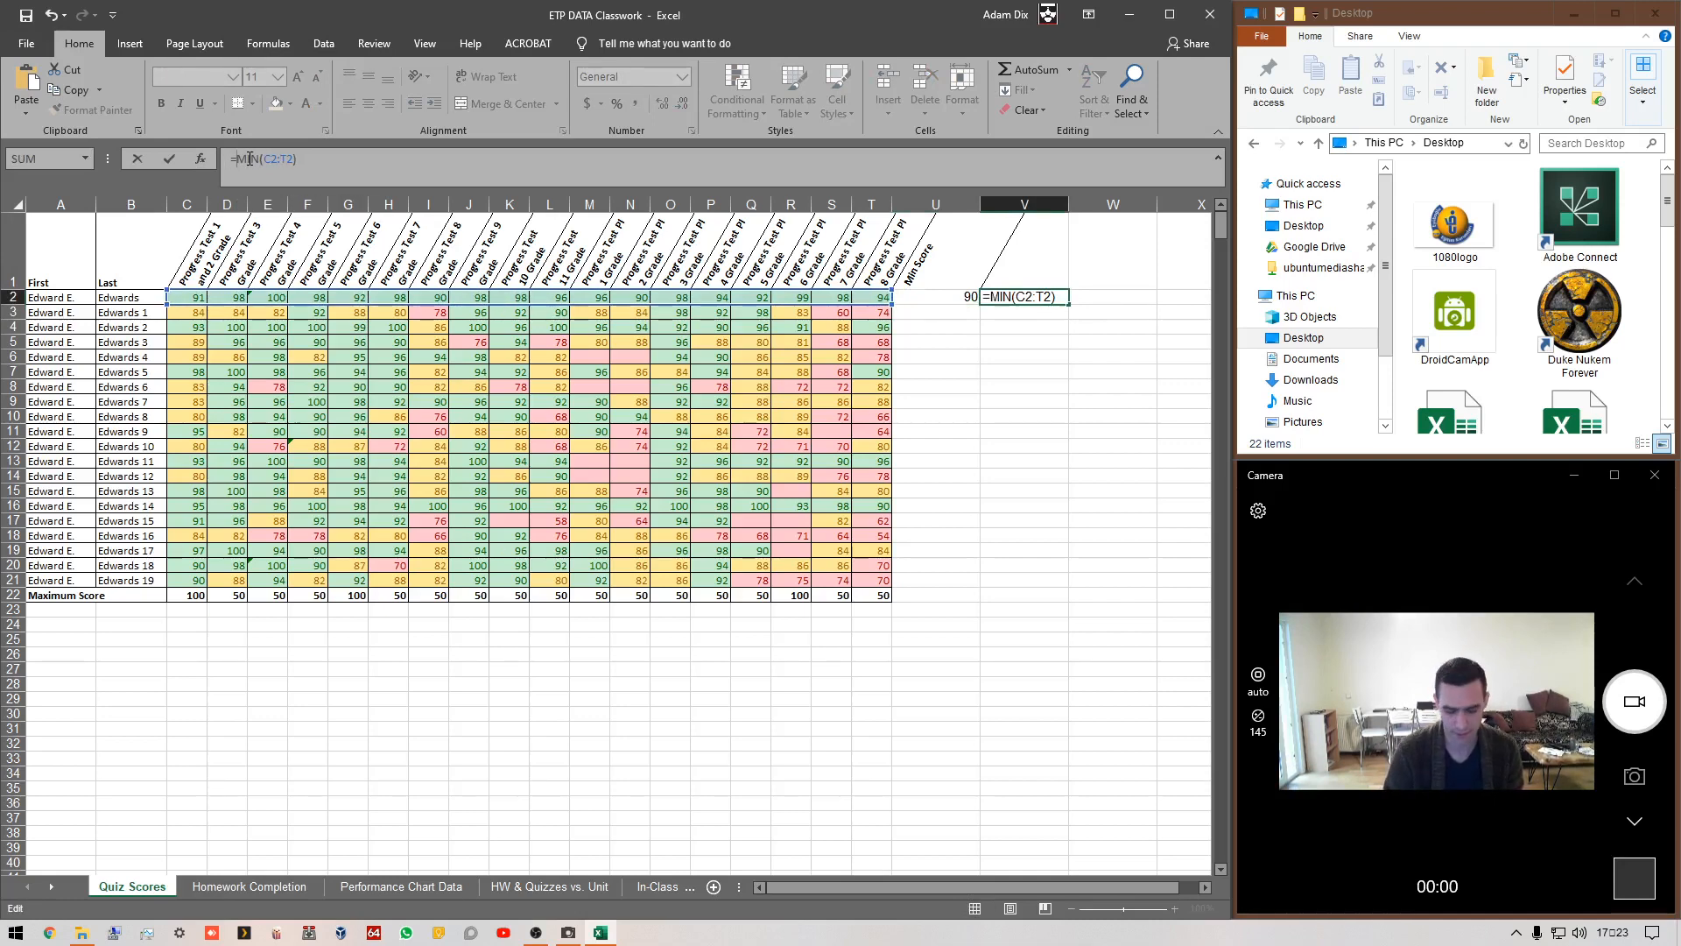
key("Delete")
key("Delete")
key("Delete")
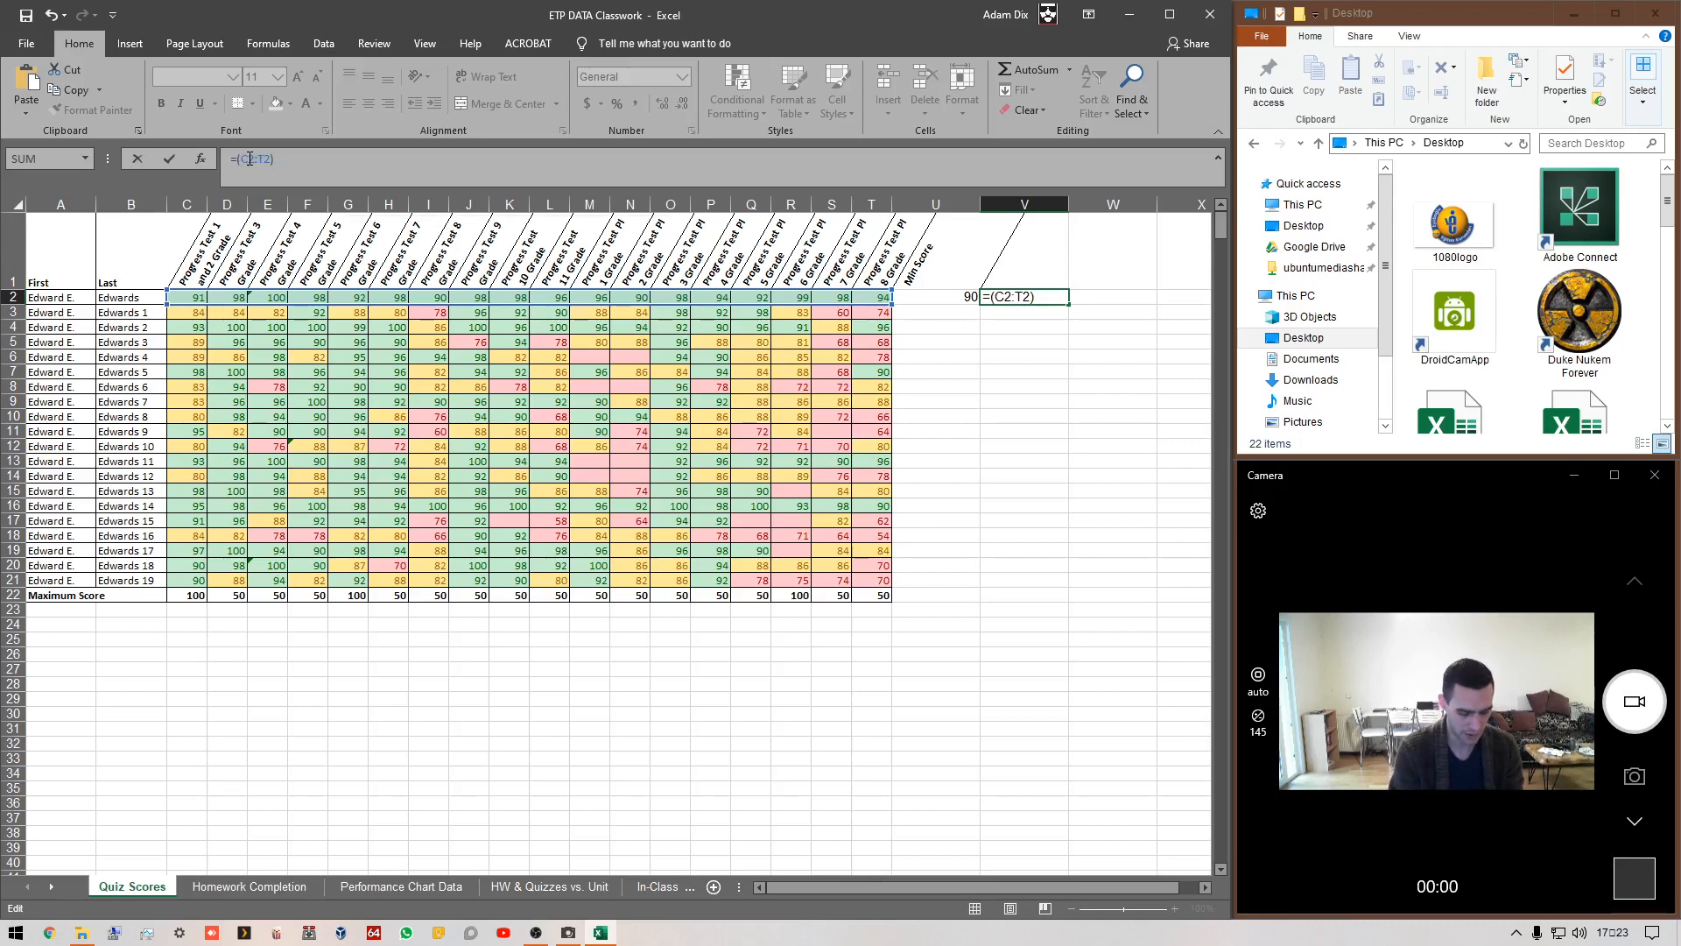
type("average")
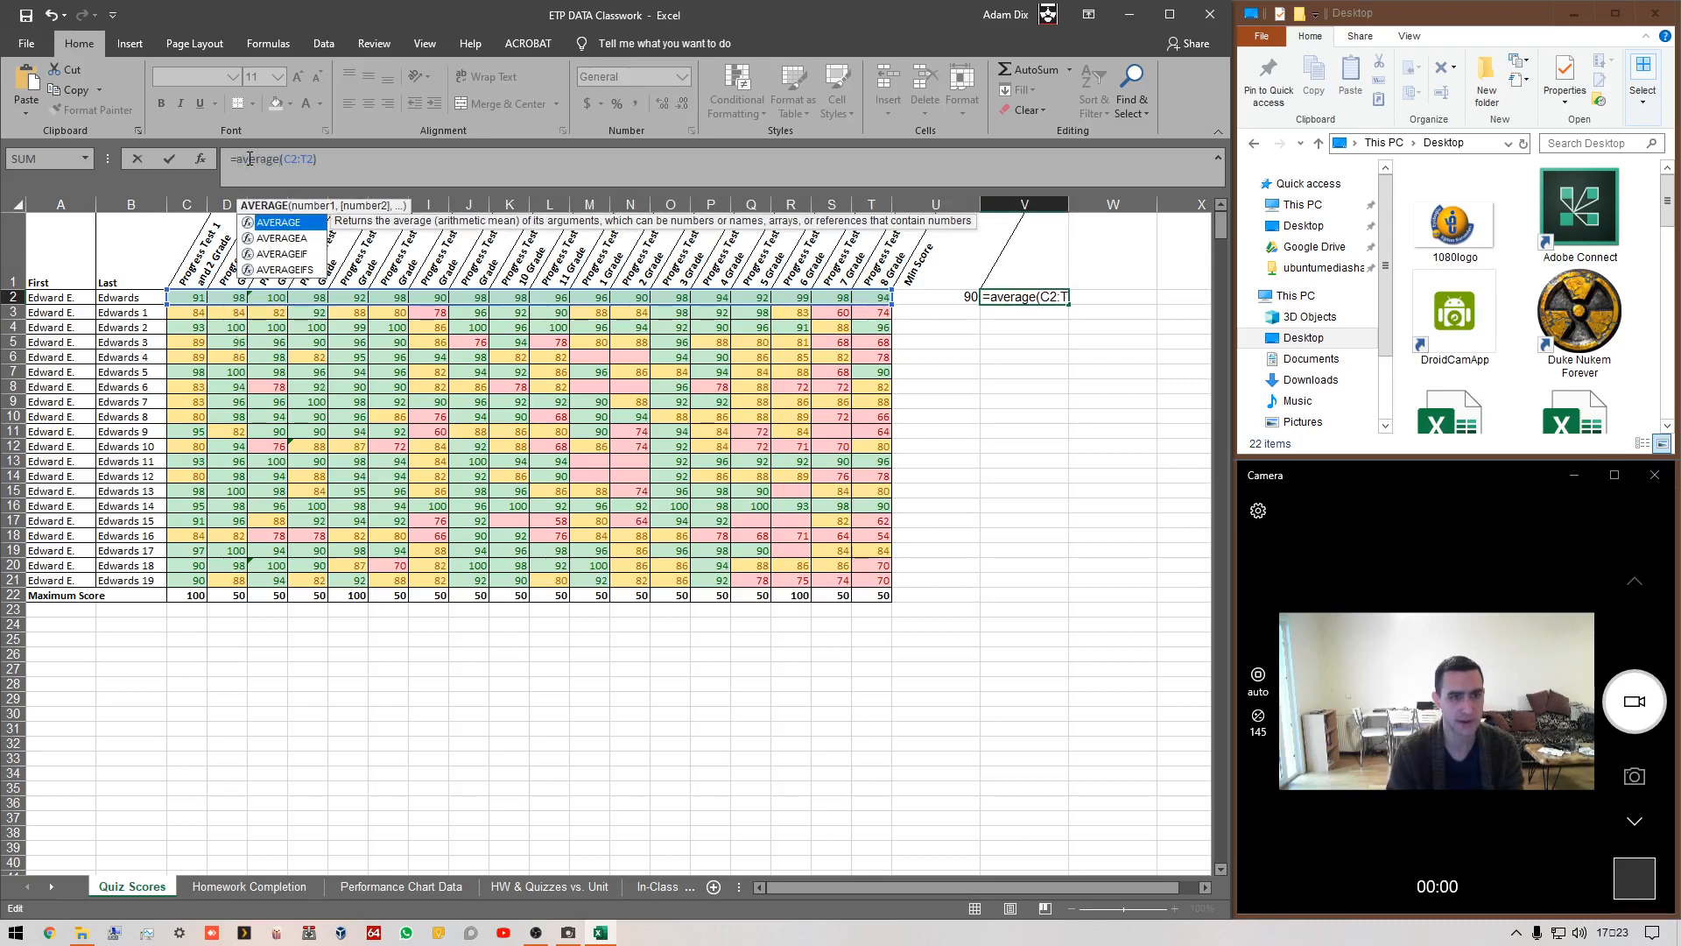
key("Return")
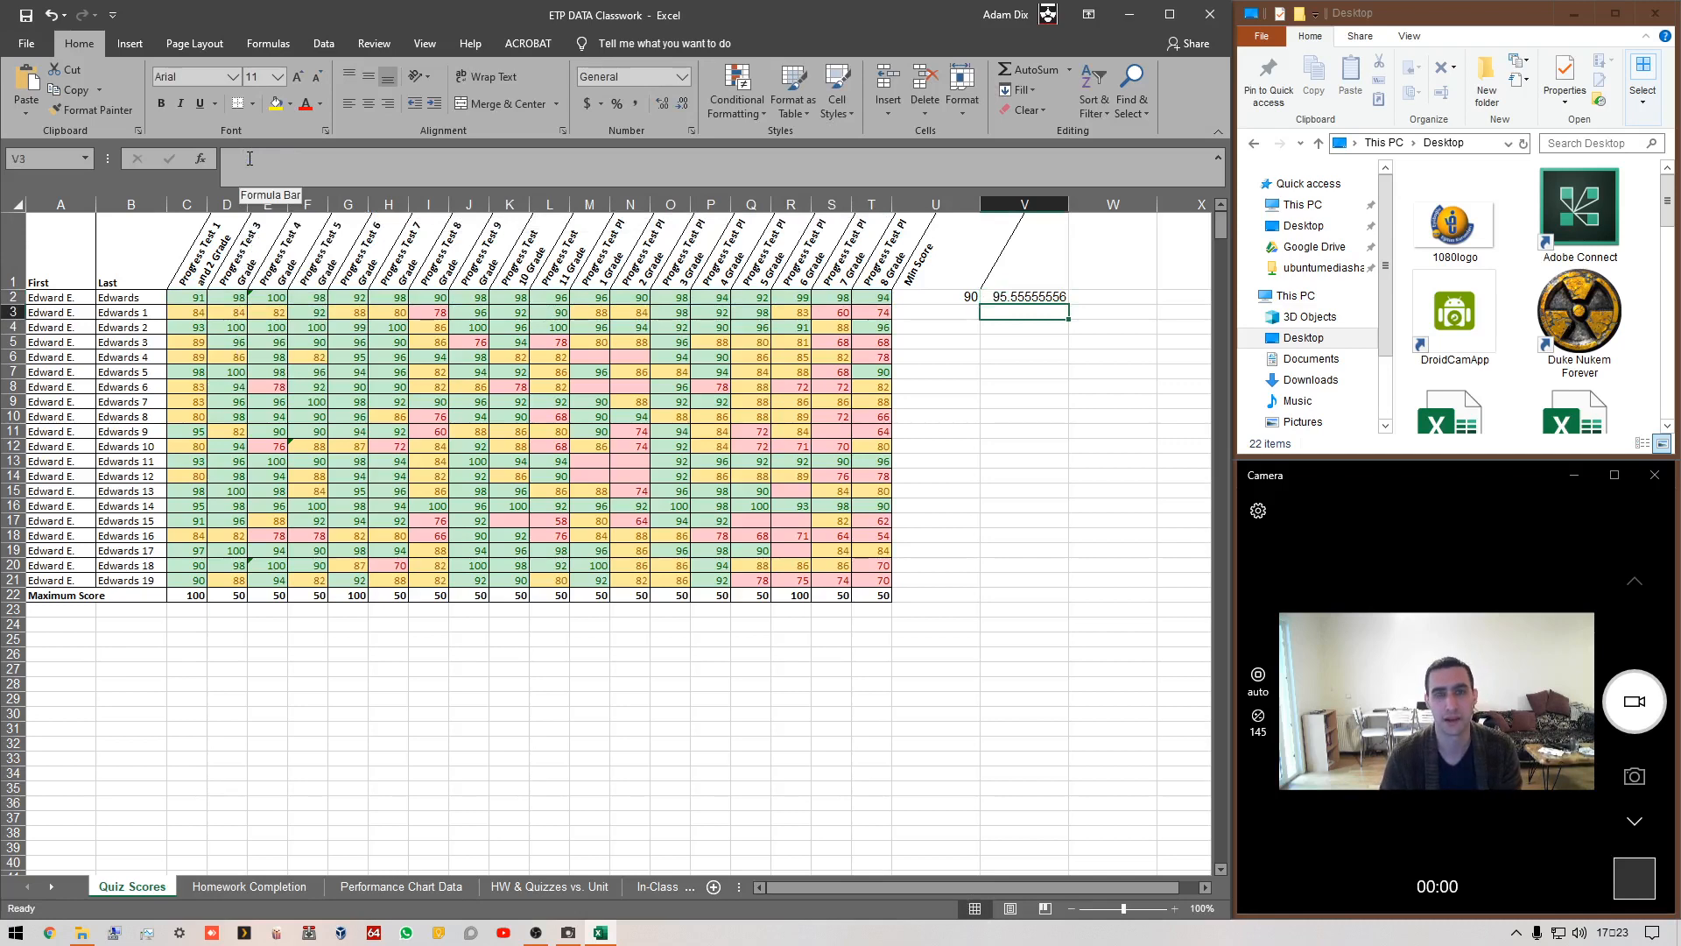
- Label the column of the AVERAGE formula in cell V1 as "Average"
key("Up")
key("Right")
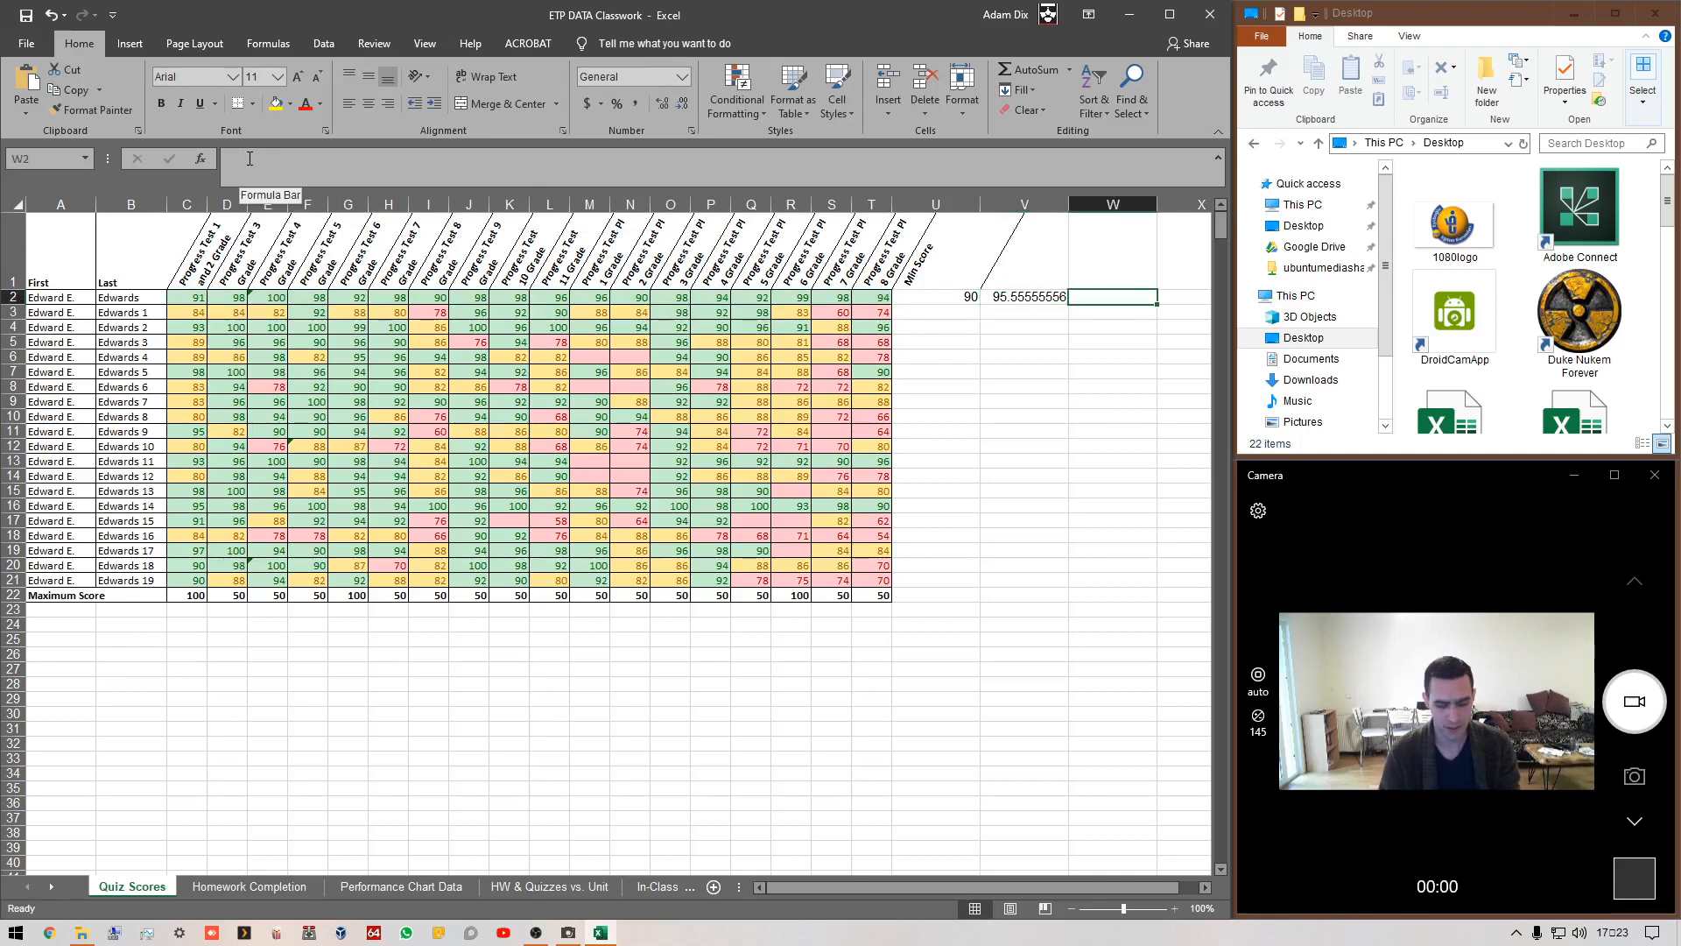
key("Left")
key("Up")
type("A")
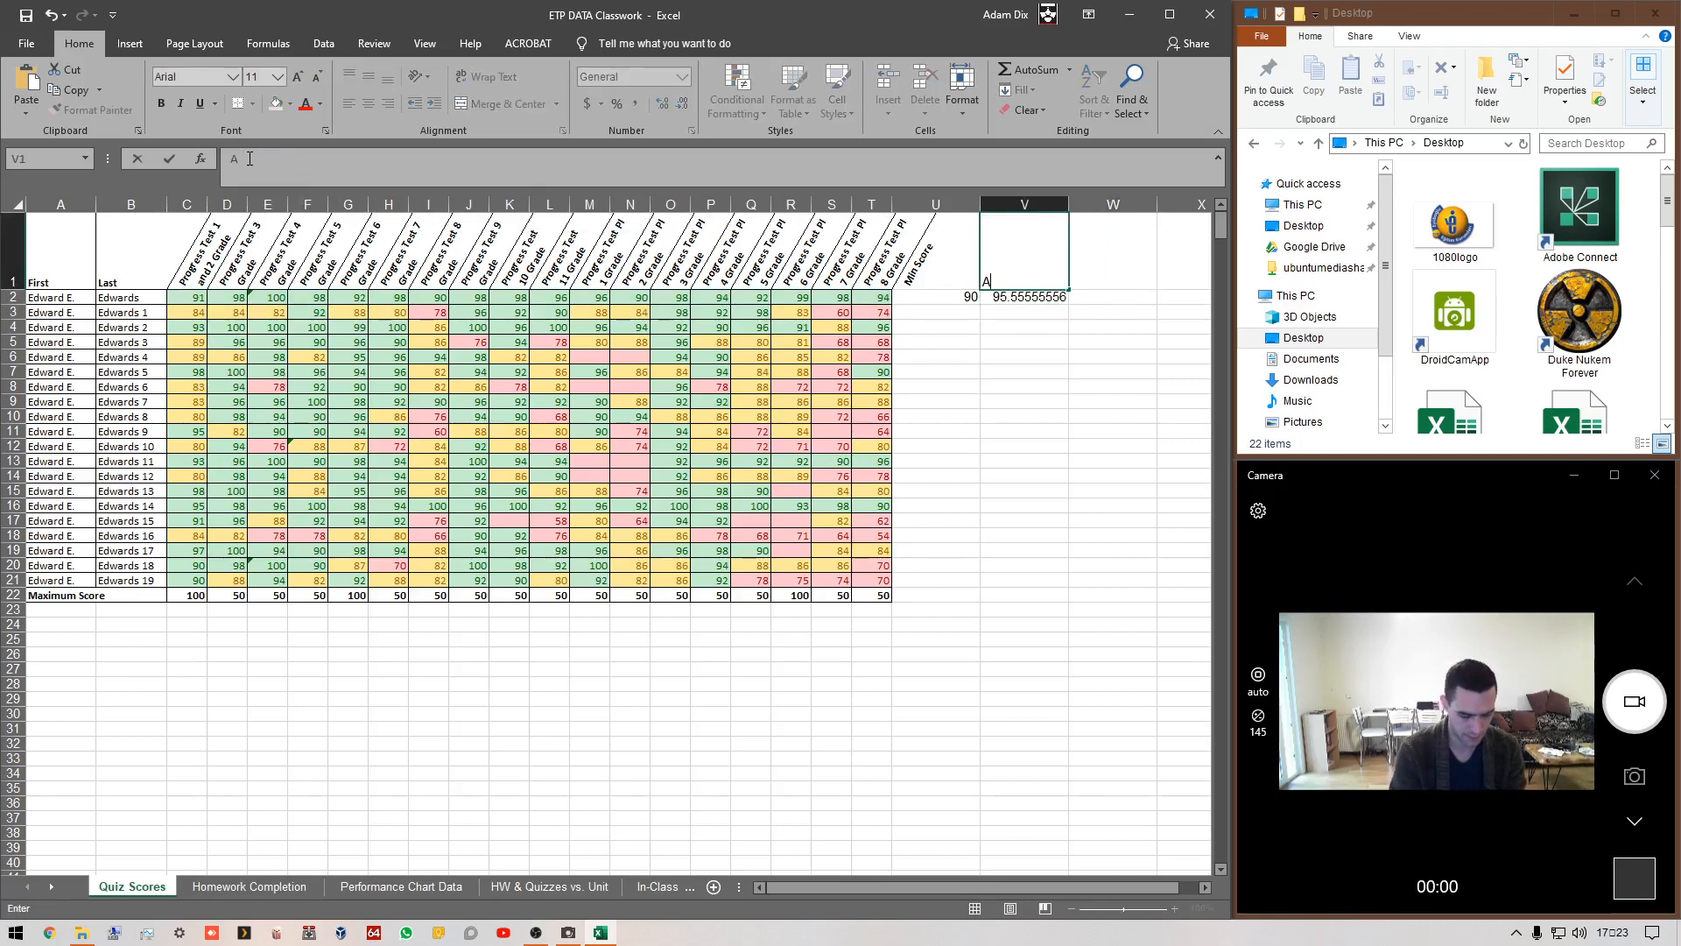
type("verage")
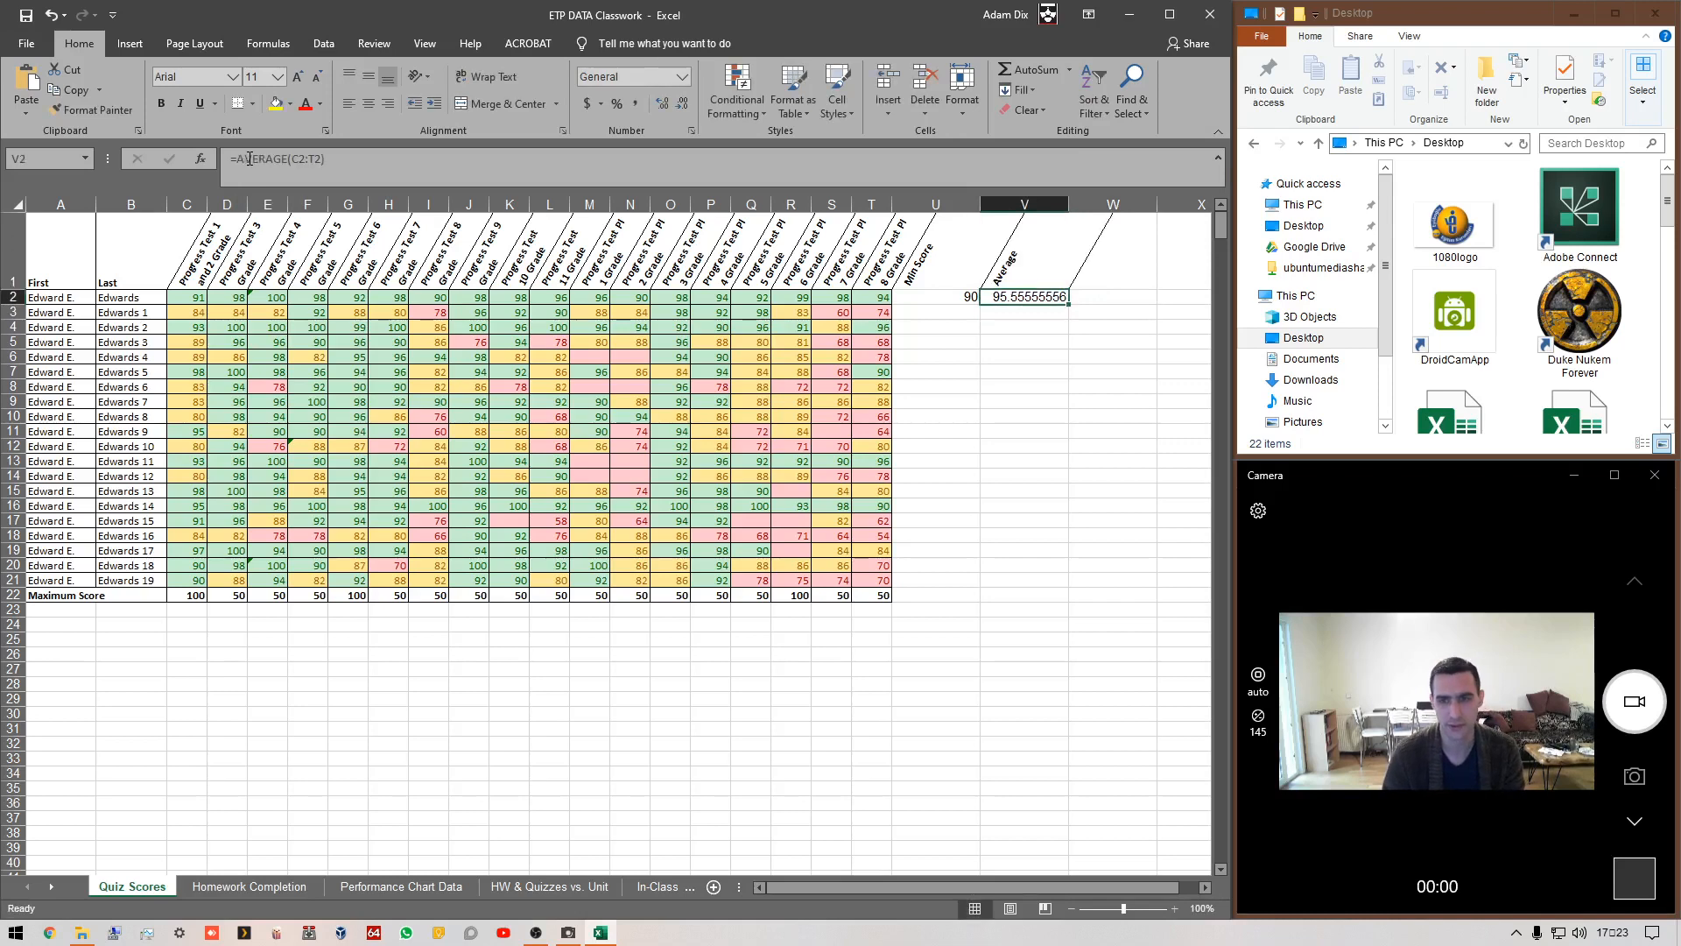
- Add the header "Max Score" in cell W1
key("Tab")
type("Max ")
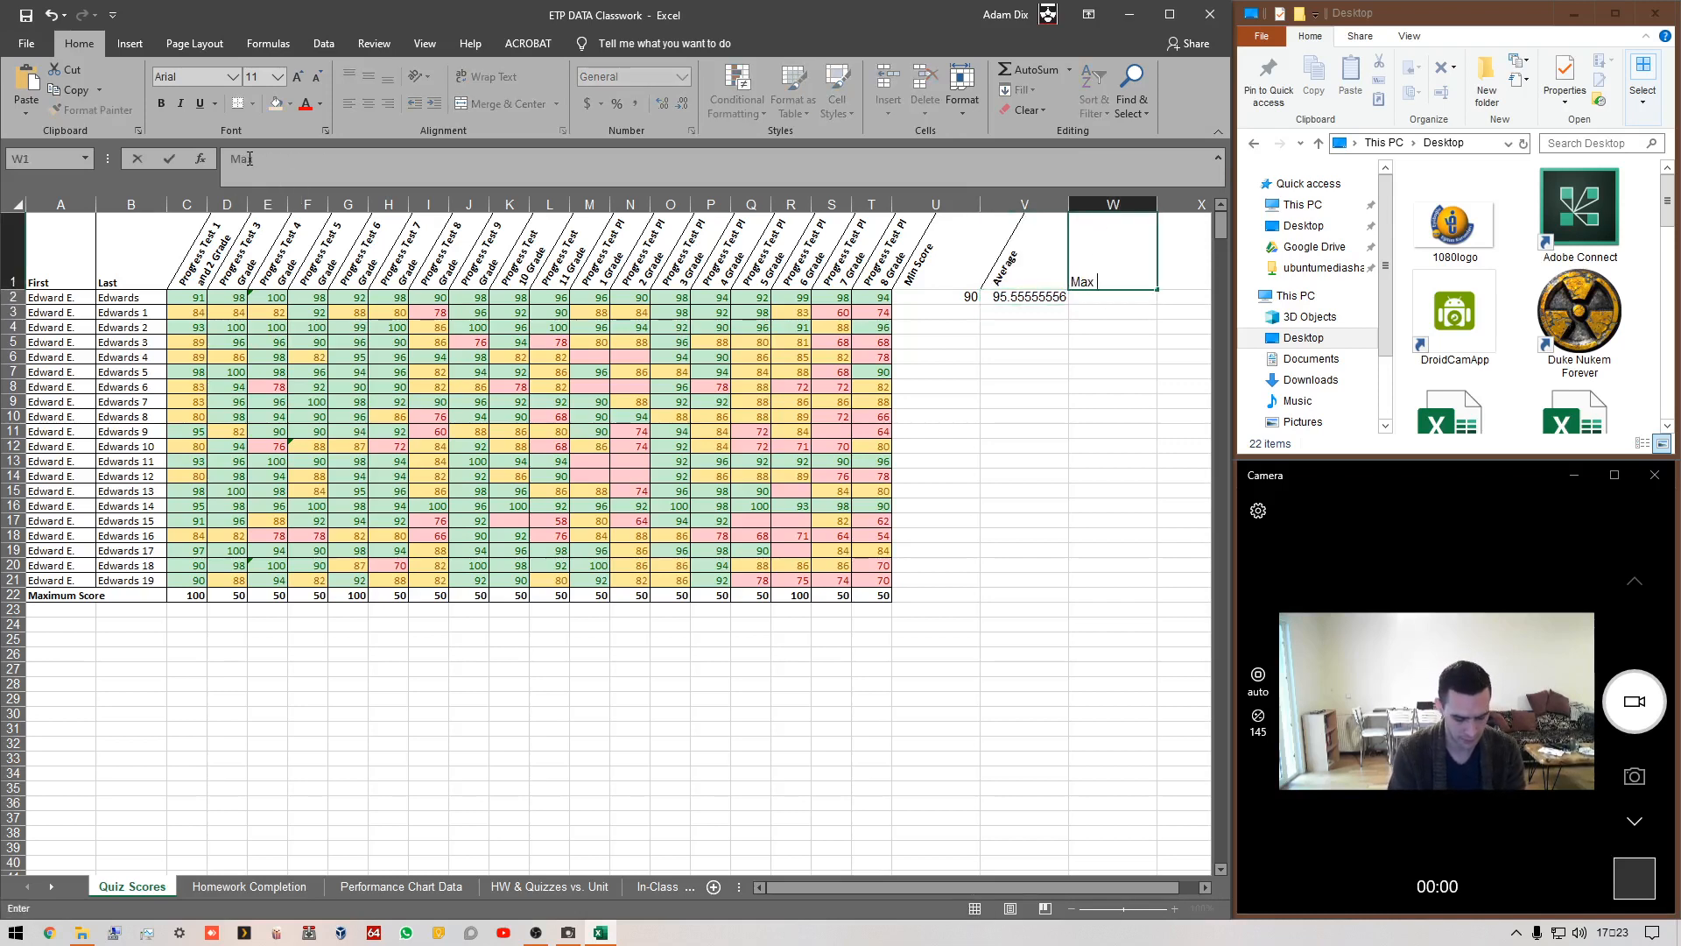
type("Score")
key("Return")
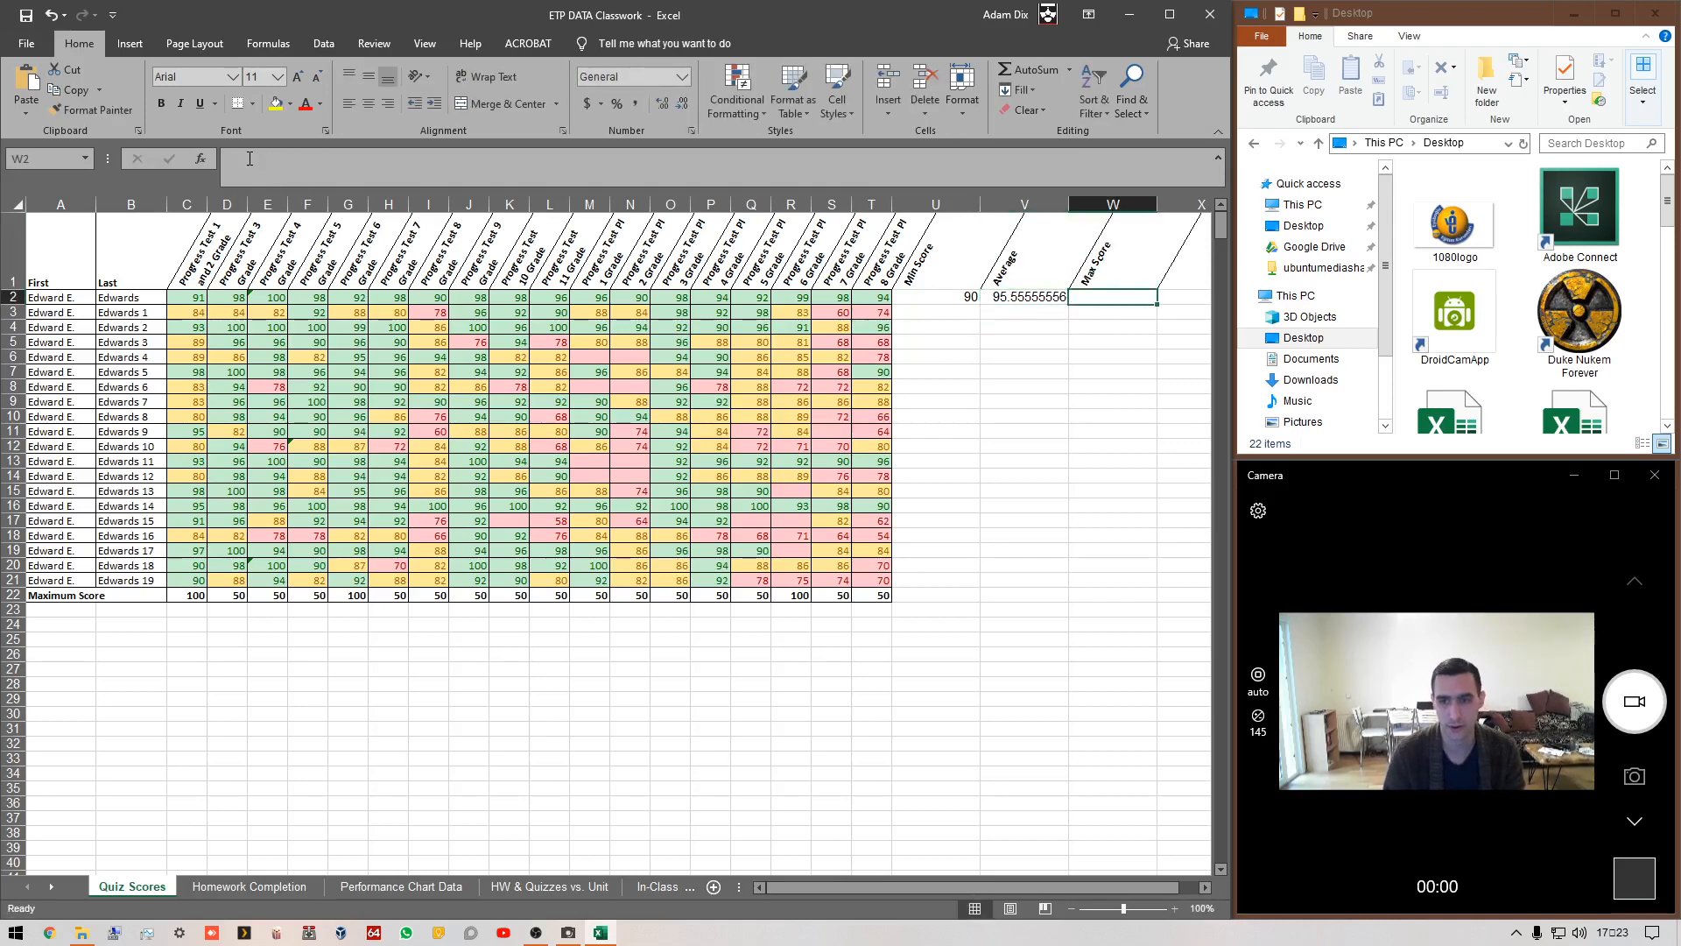
- Paste the copied MIN formula into W2 and replace MIN with MAX so it reads =MAX(C2:T2)
left_click(250, 159)
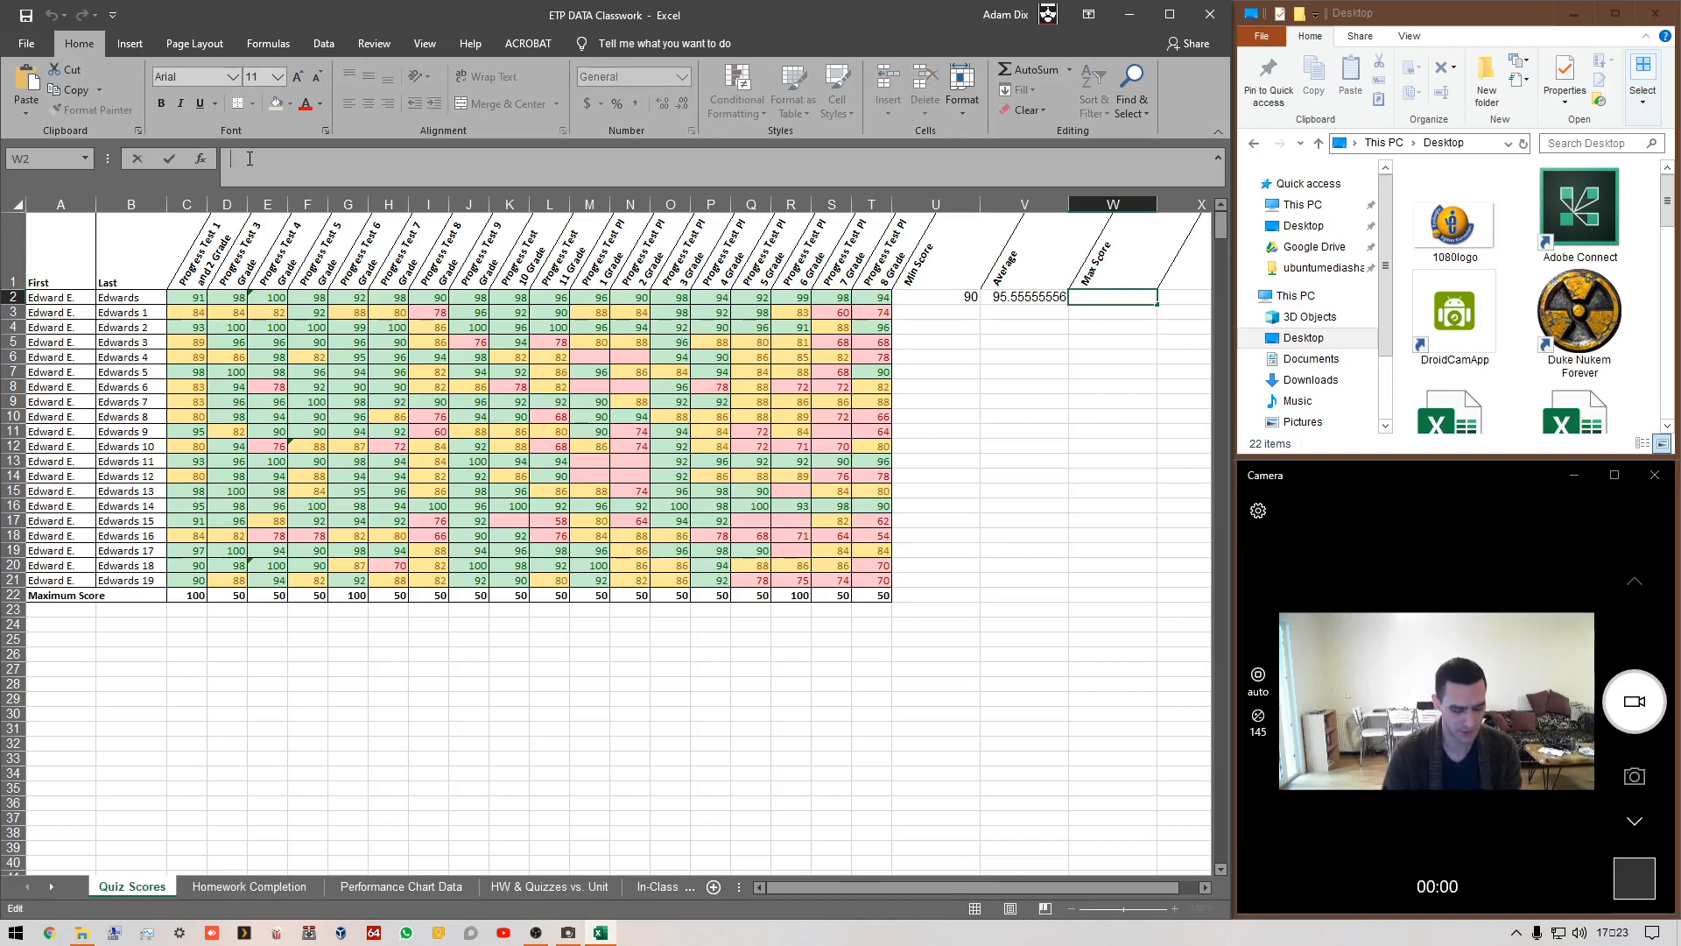
key("ctrl+v")
key("Left")
key("Left")
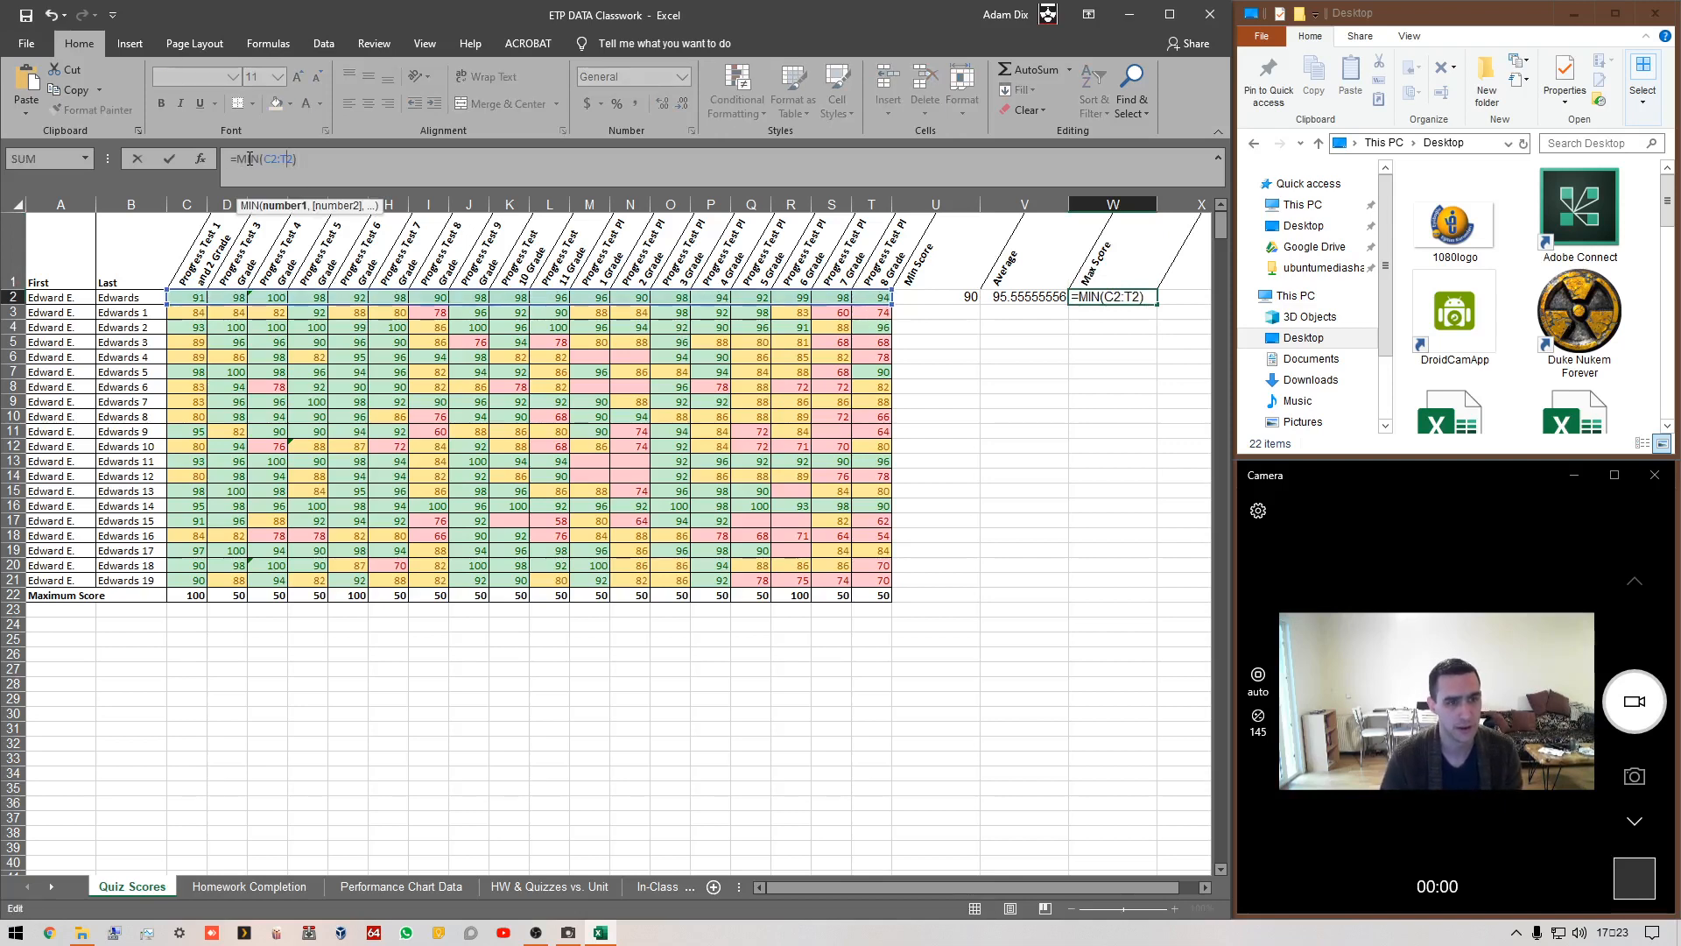
left_click(250, 158)
key("BackSpace")
key("BackSpace")
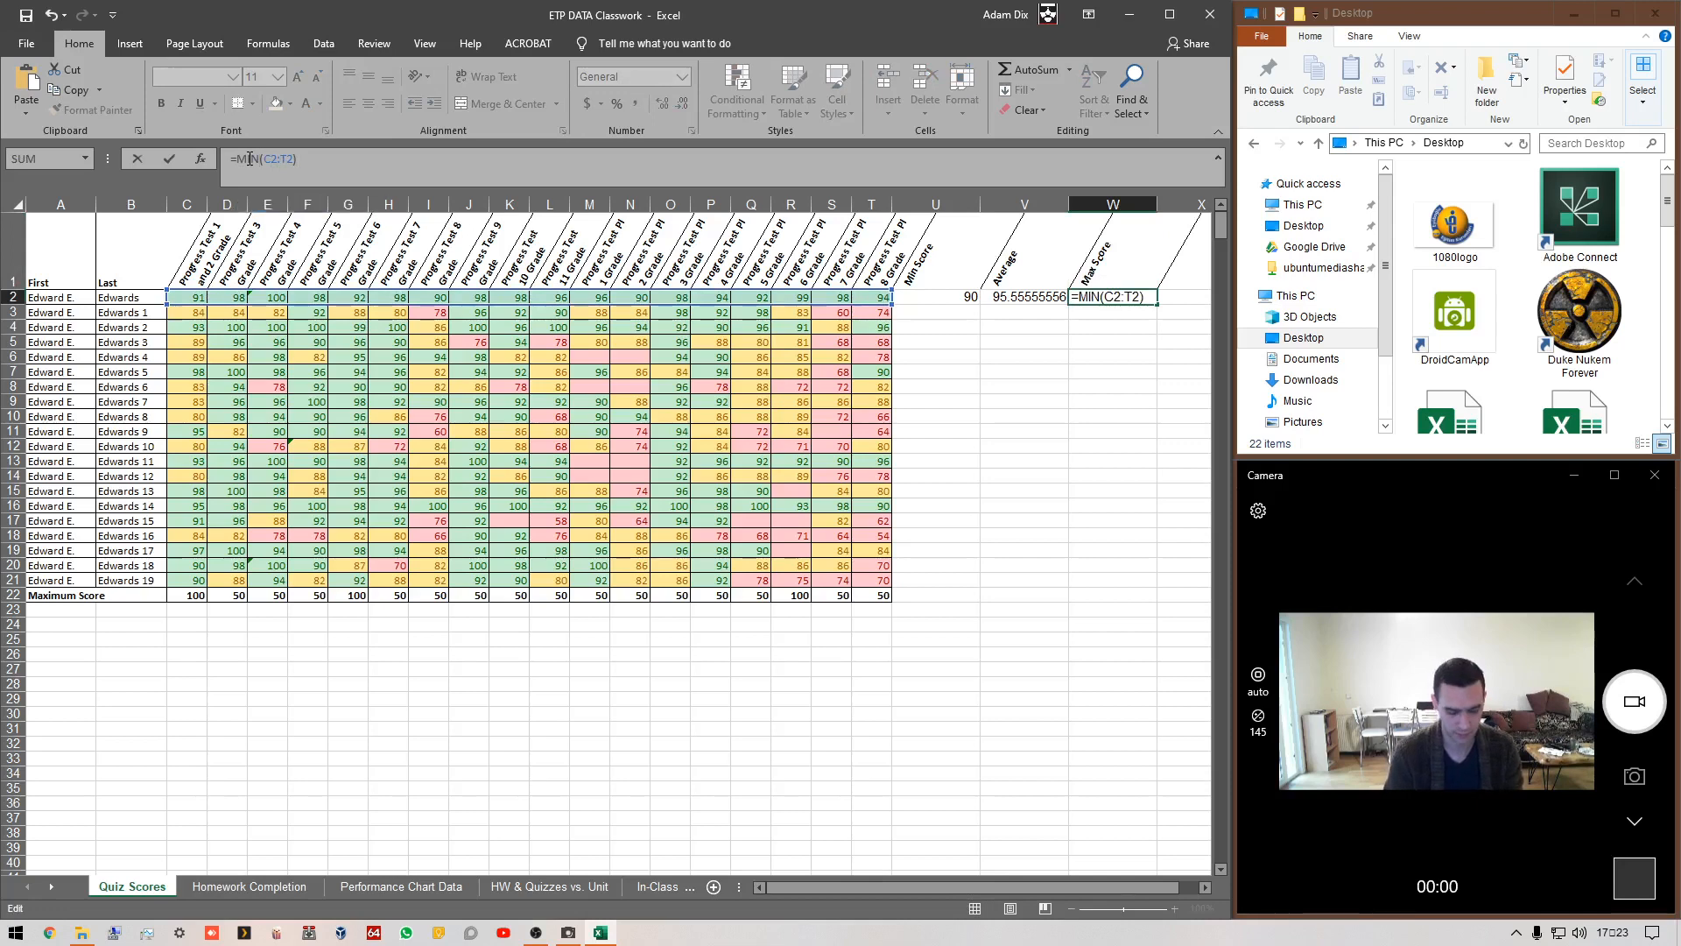
type("AX")
key("Return")
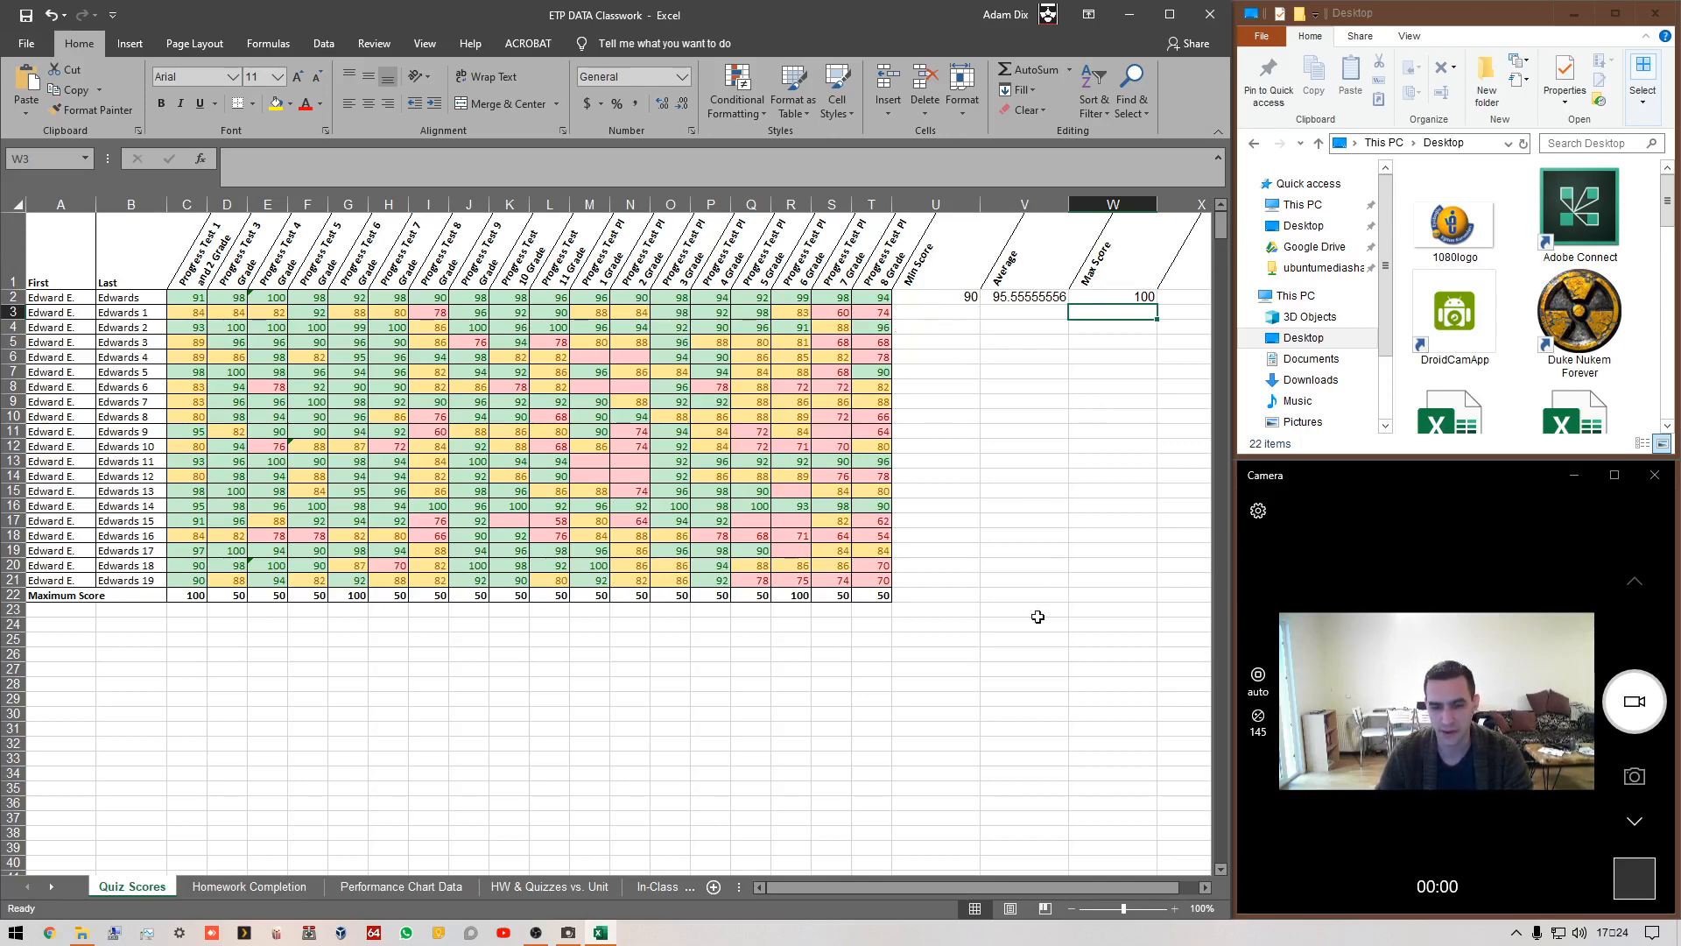
- Try filling the MIN formula from U2 down through U21, and undo the fill
left_click(946, 312)
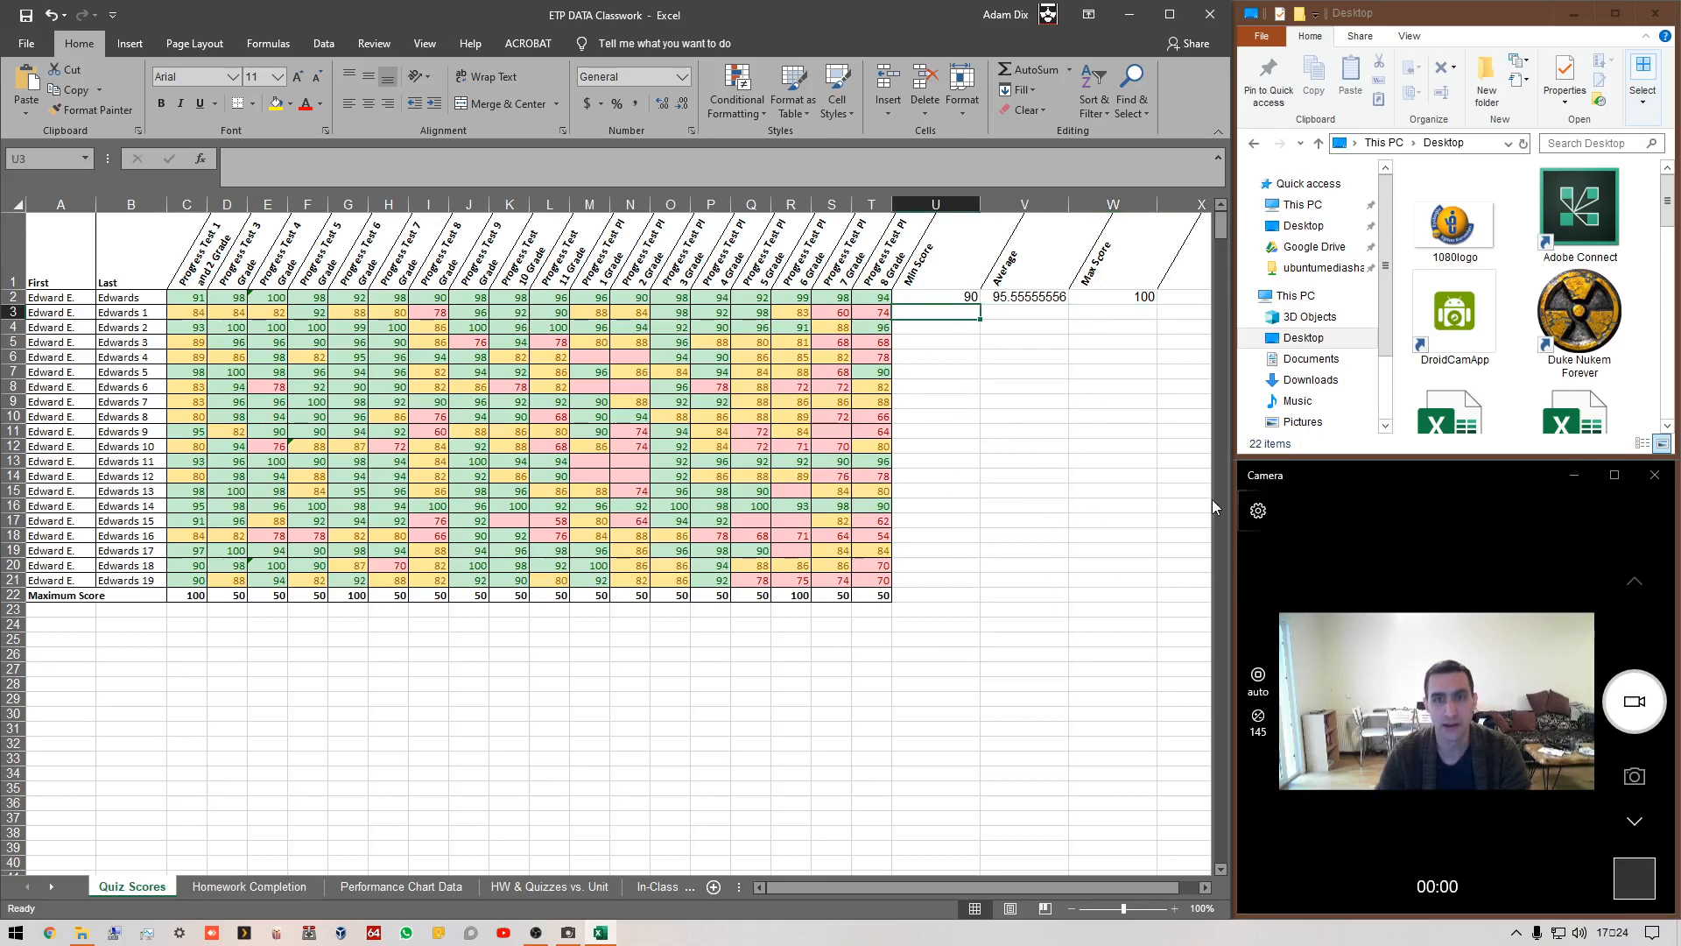
left_click(719, 156)
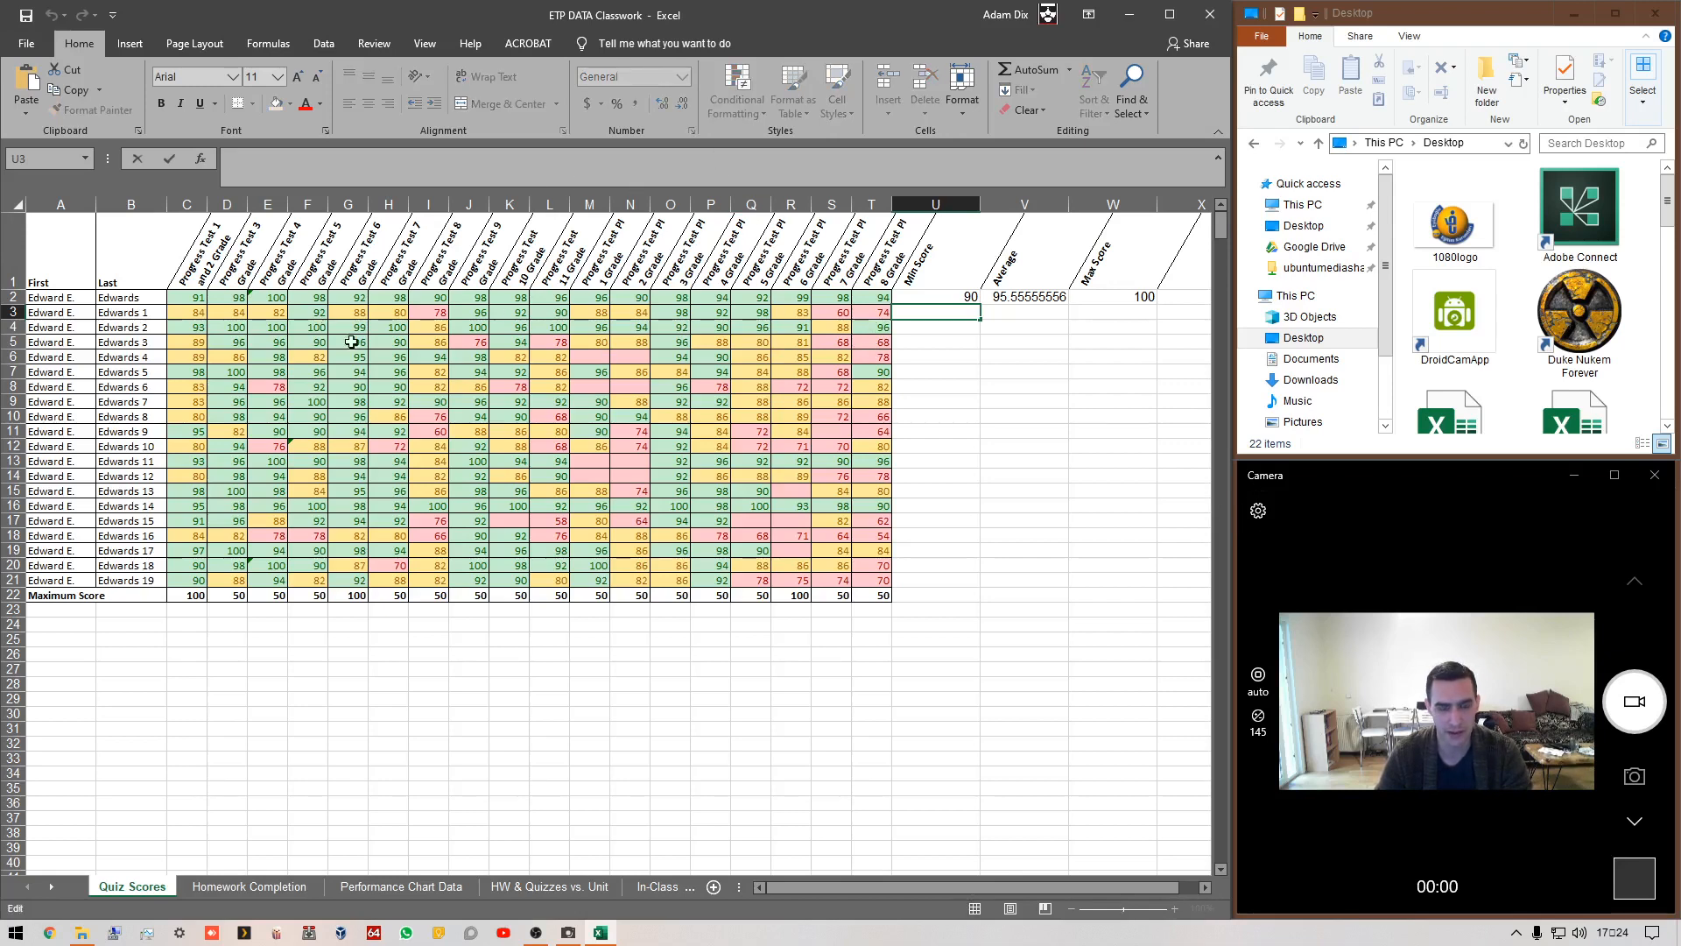
left_click(1095, 406)
mouse_move(960, 301)
left_mouse_down()
mouse_move(986, 306)
mouse_move(974, 299)
left_mouse_up()
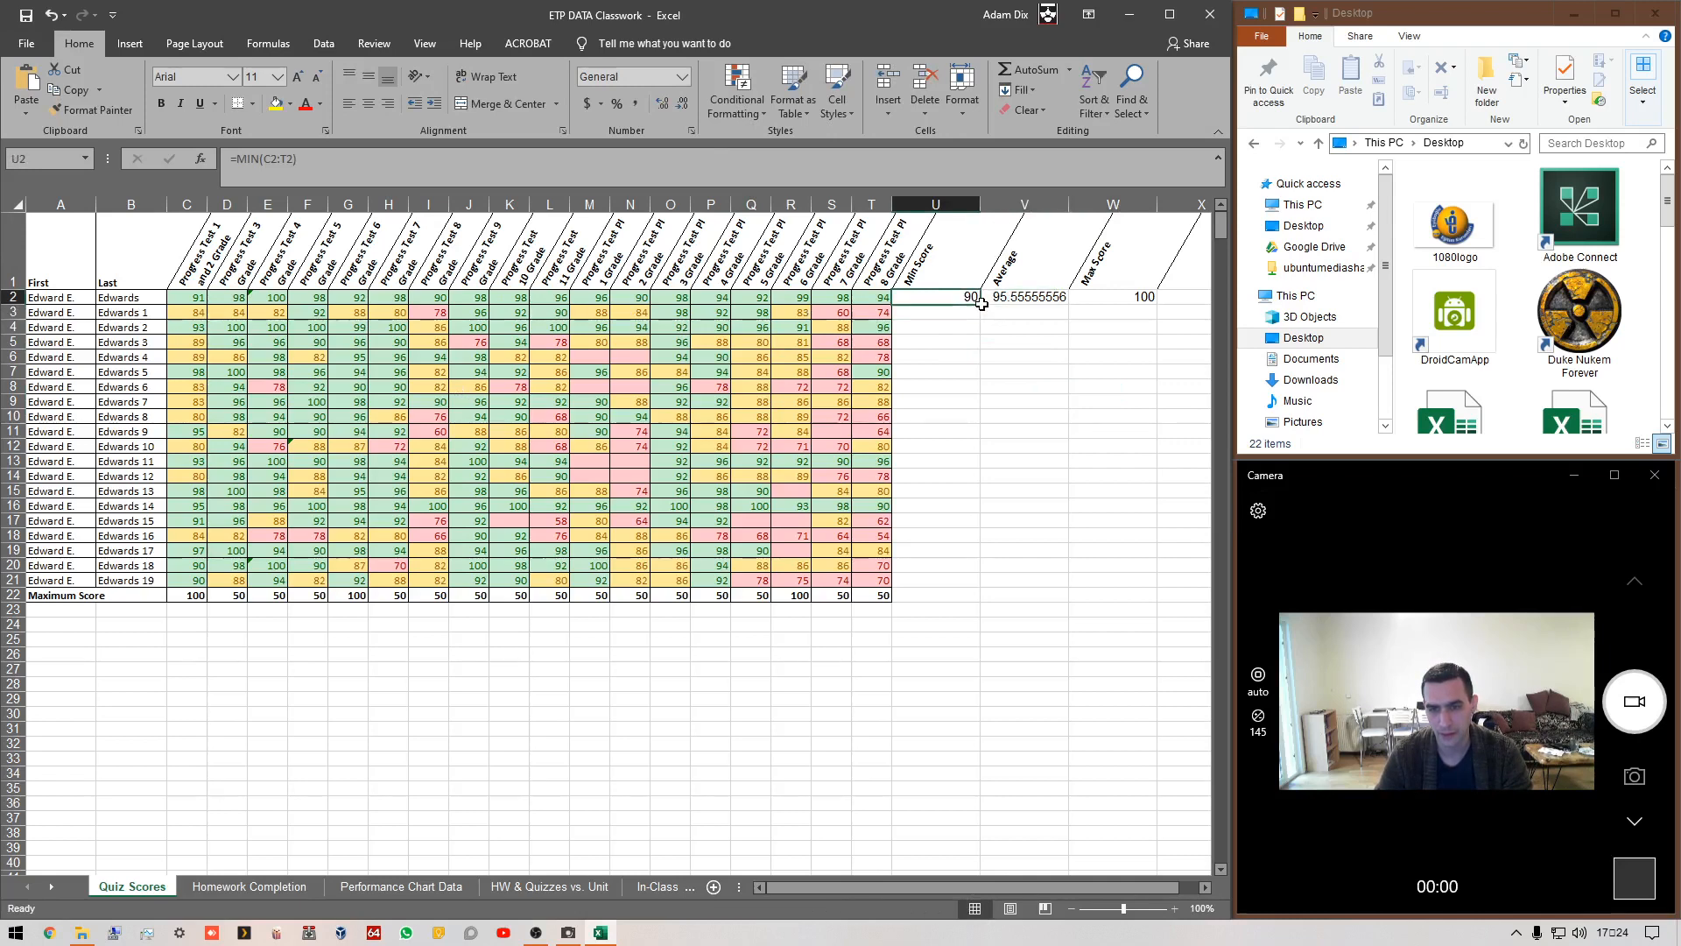
left_click_drag(980, 302, 970, 587)
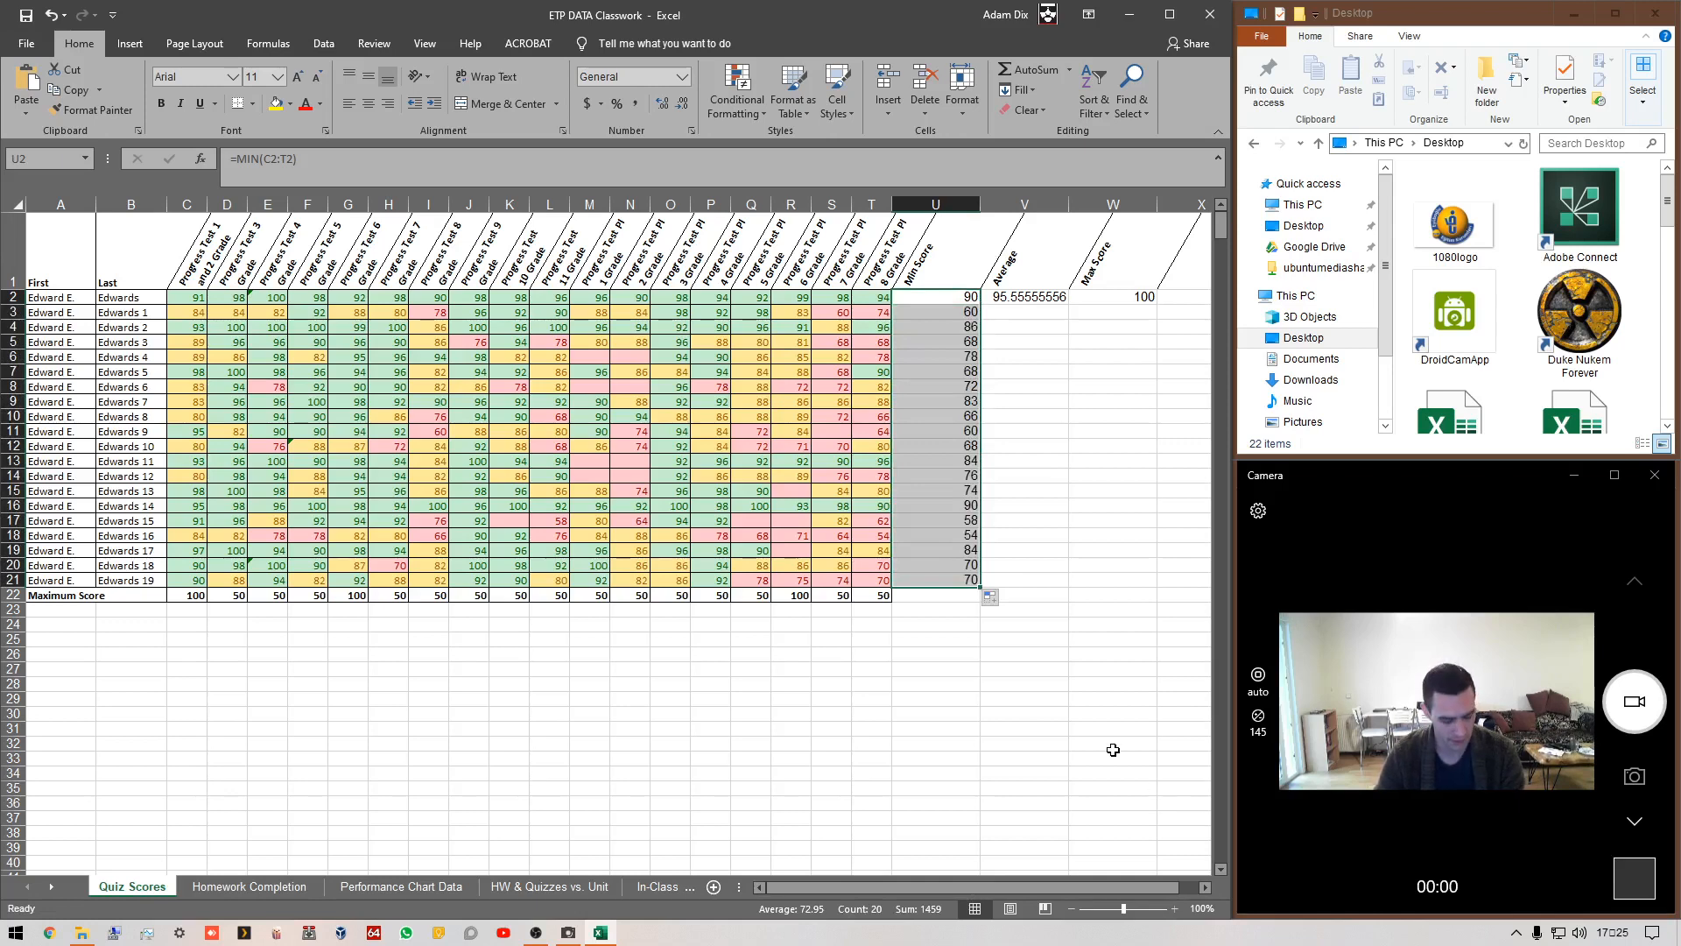
key("ctrl+z")
- Fill the three formulas in U2:W2 down together through row 21 for all students
left_click_drag(1111, 625, 1111, 653)
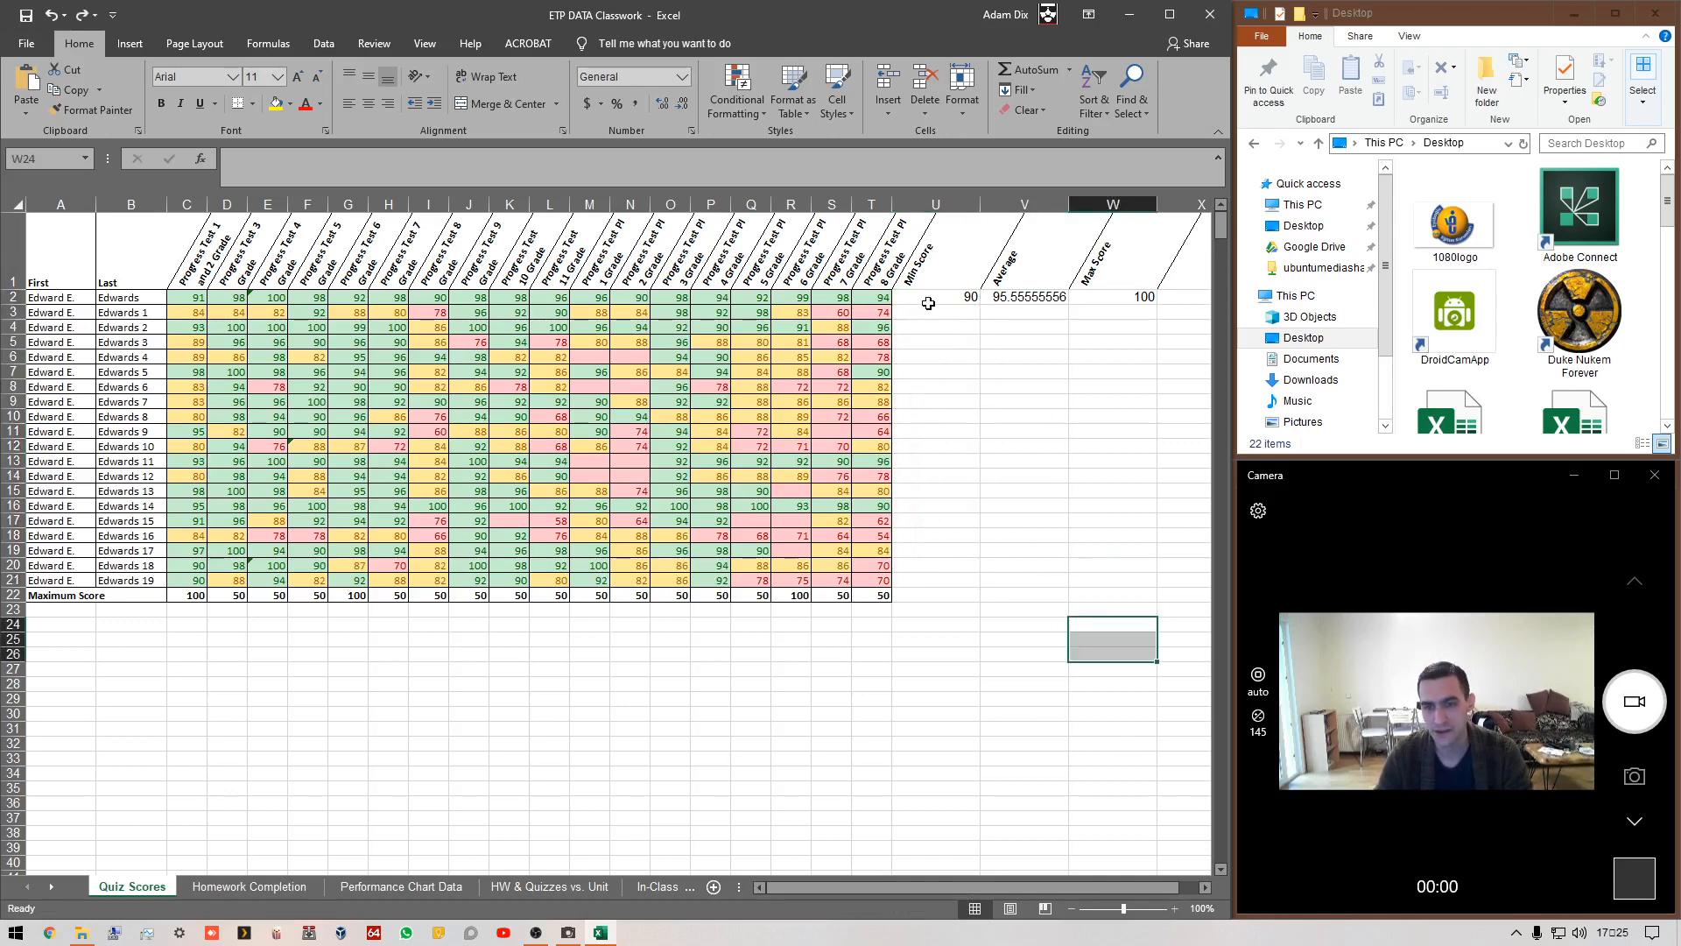
left_click_drag(962, 299, 1155, 583)
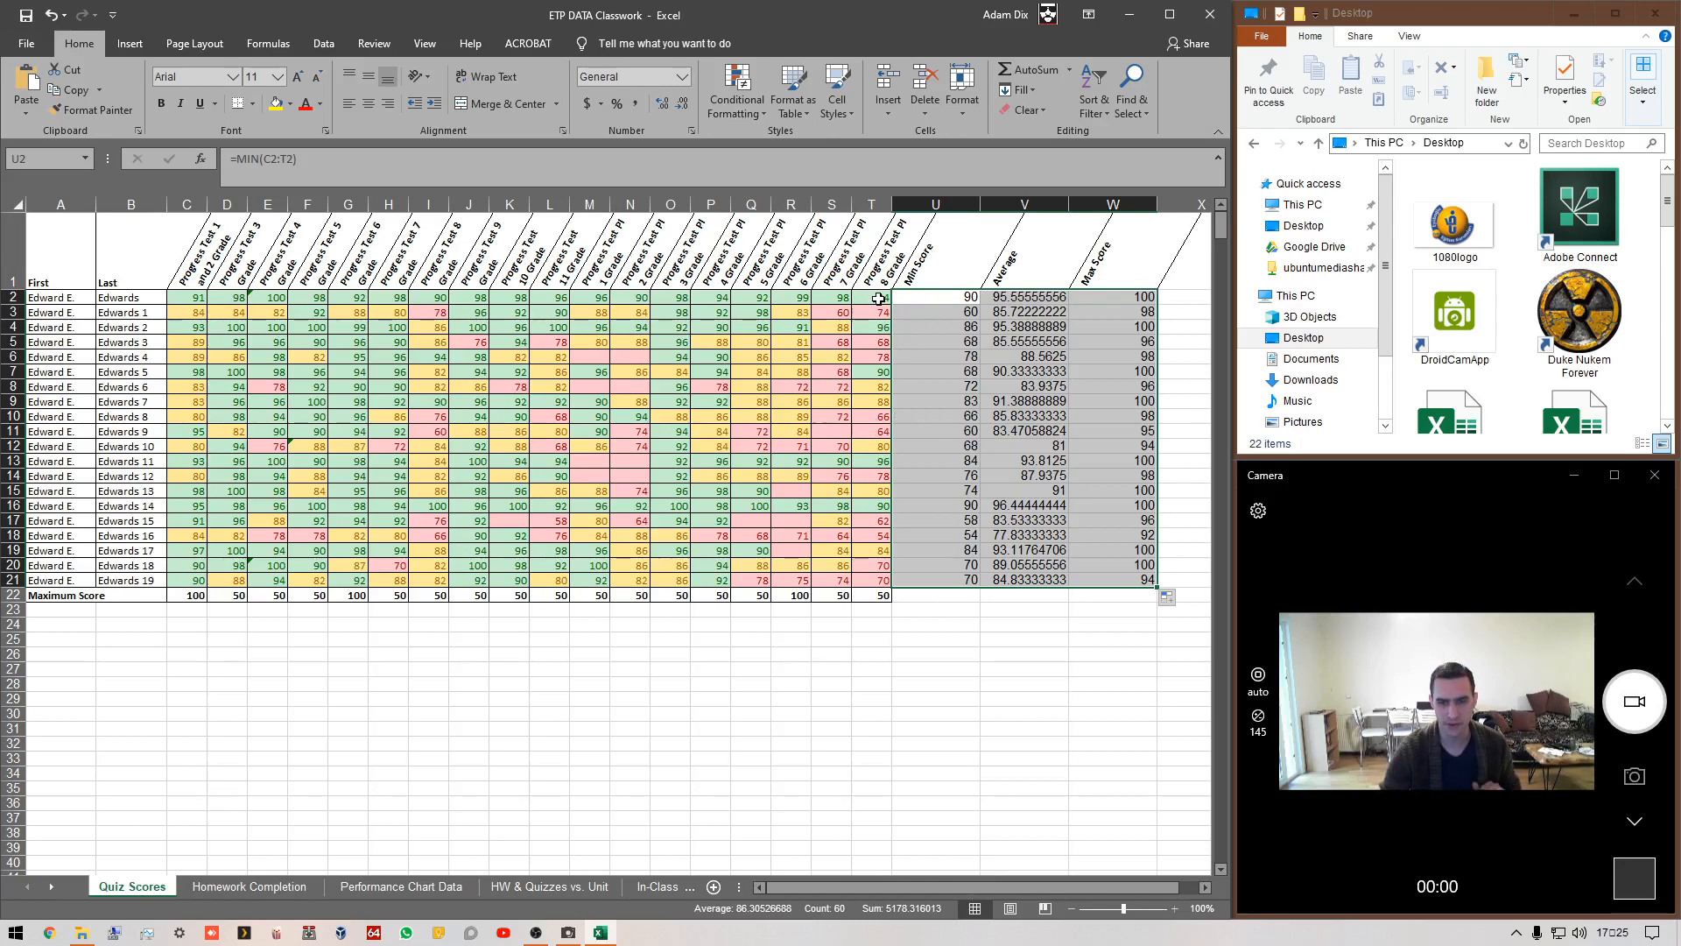
- Extend only the formatting of T2:T21 across the Min Score, Average and Max Score columns, using Fill Formatting Only
left_click_drag(879, 299, 967, 590)
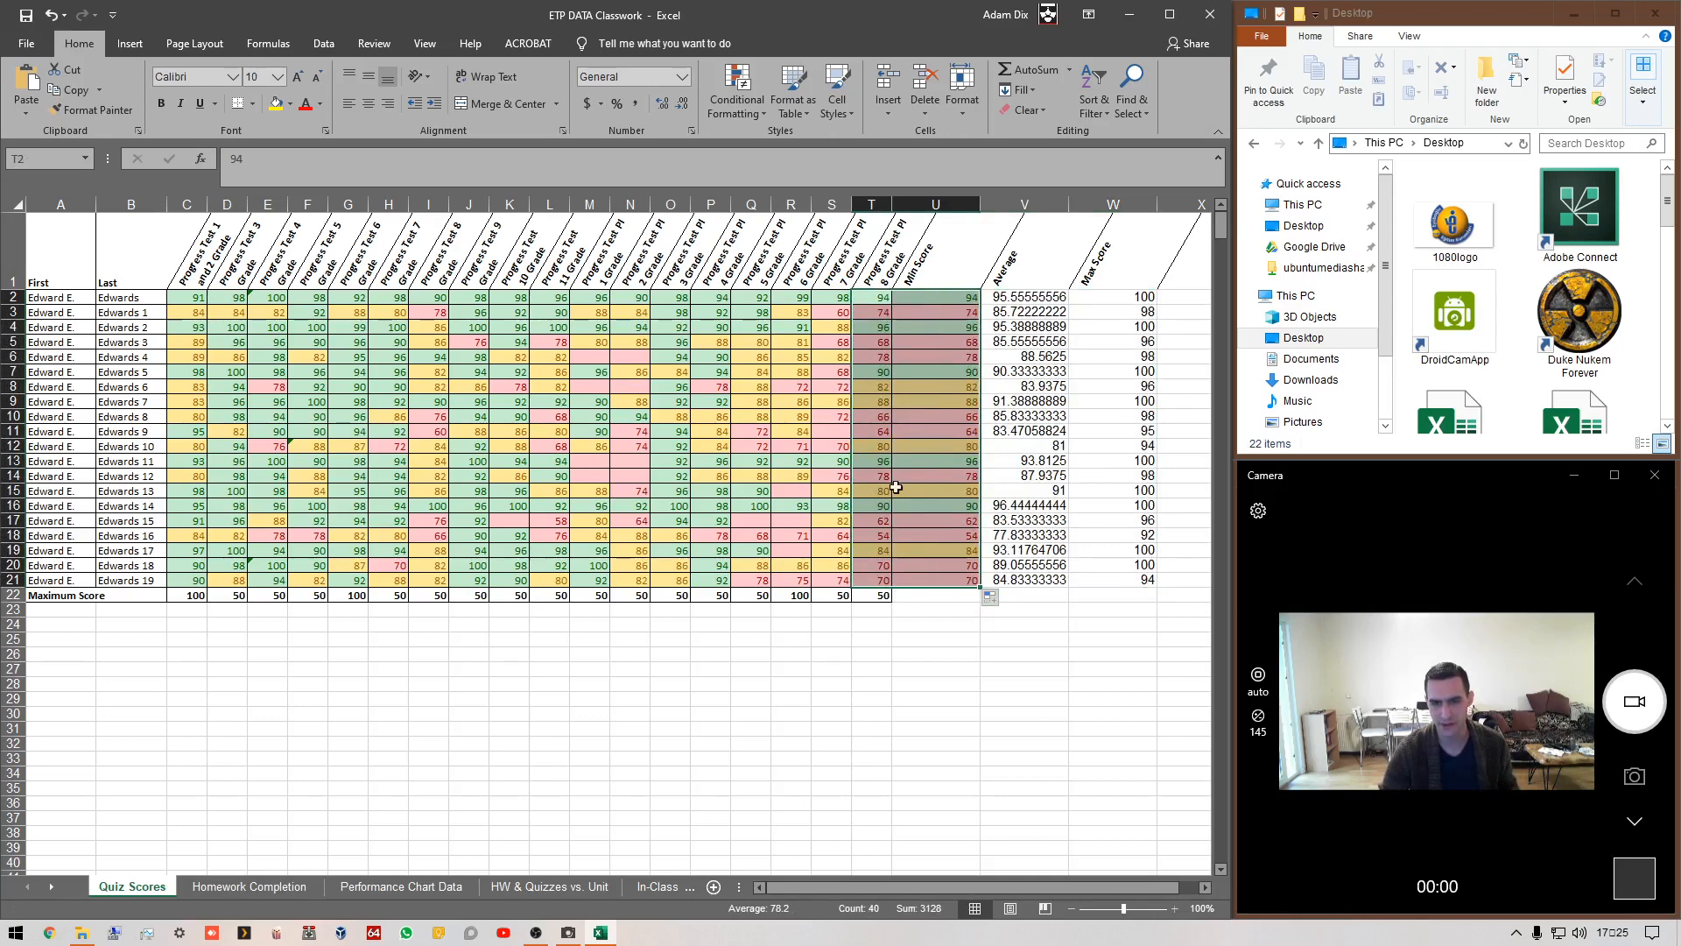
left_click(995, 598)
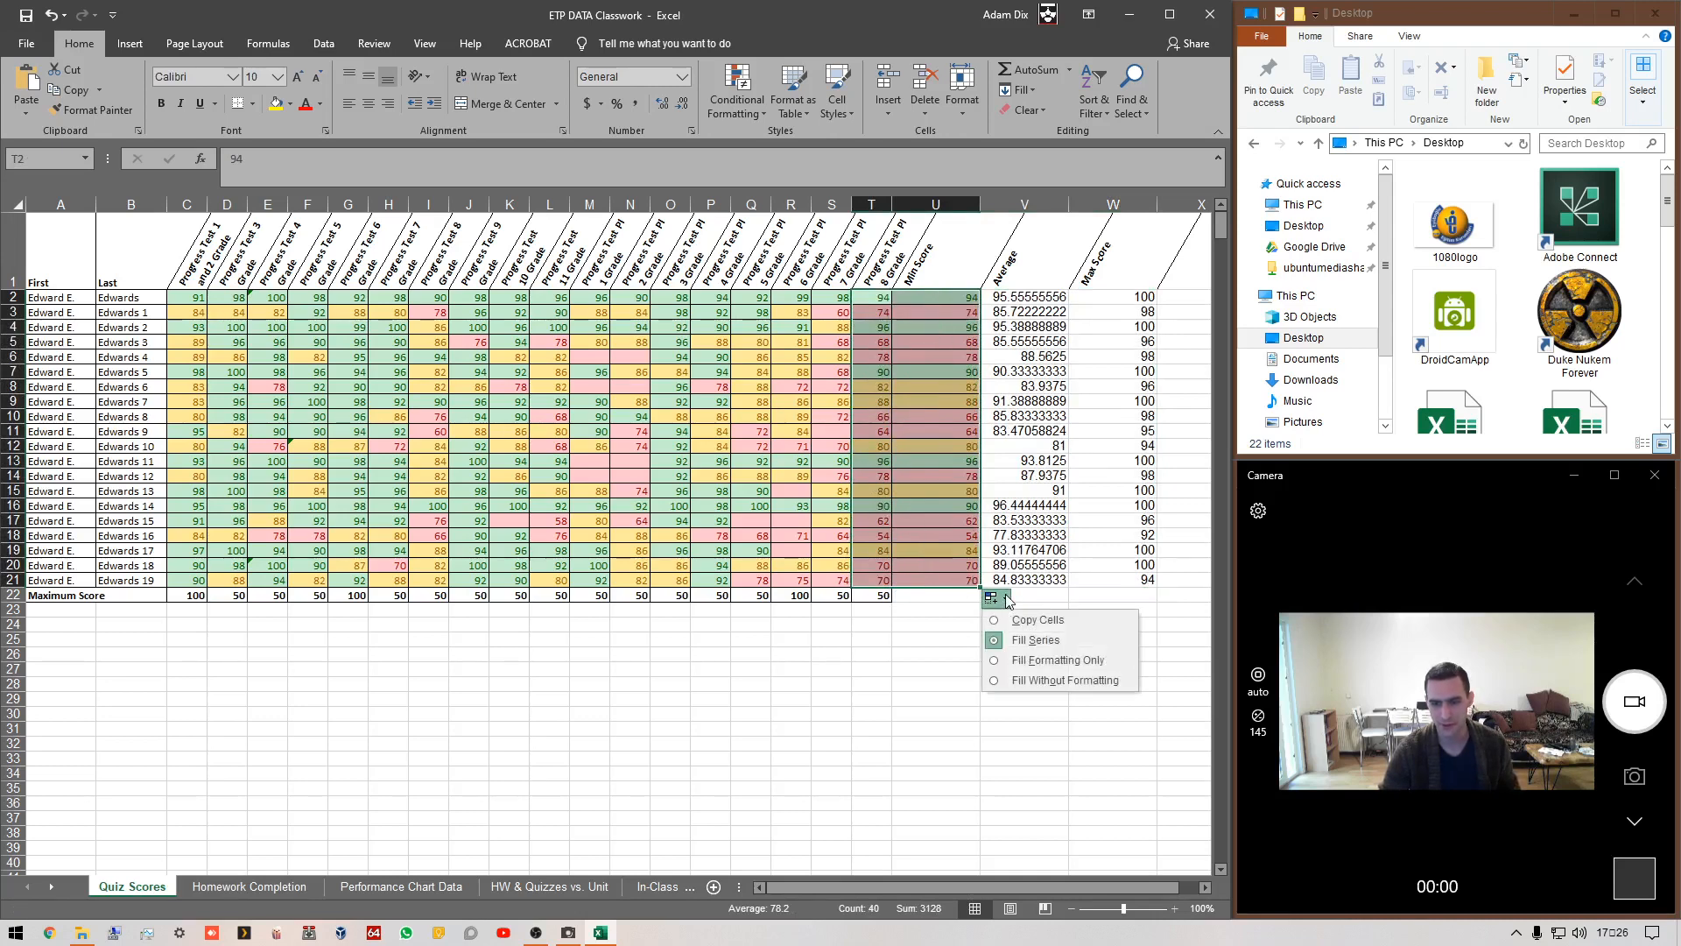
left_click(1032, 664)
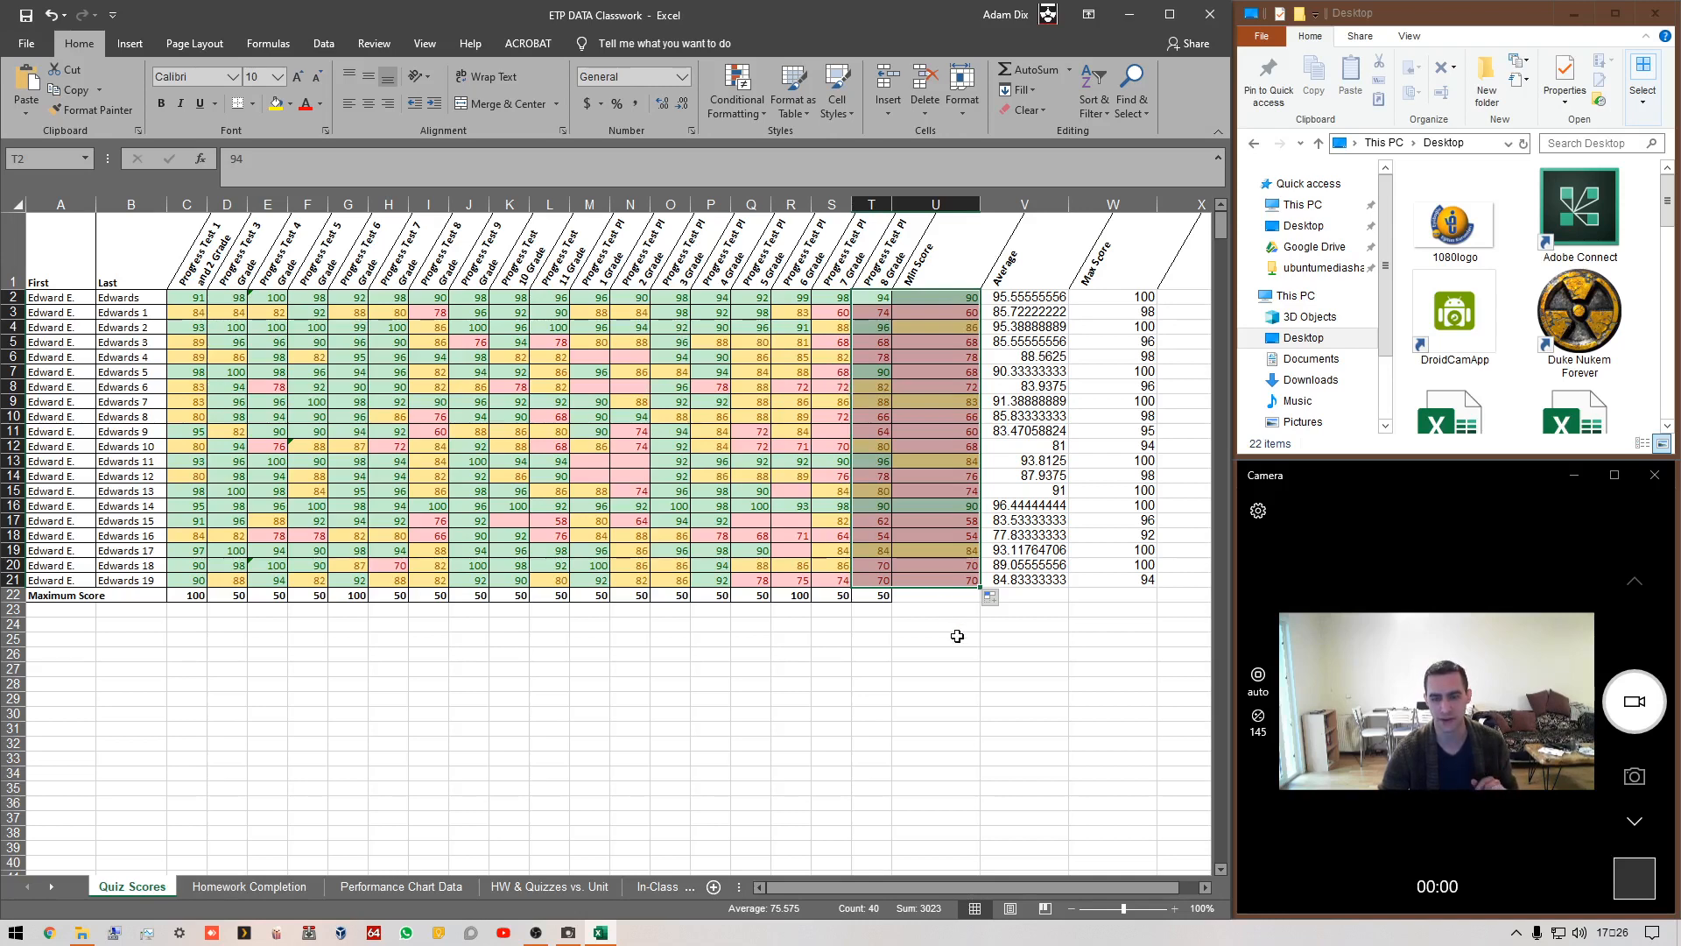
left_click_drag(981, 589, 1147, 590)
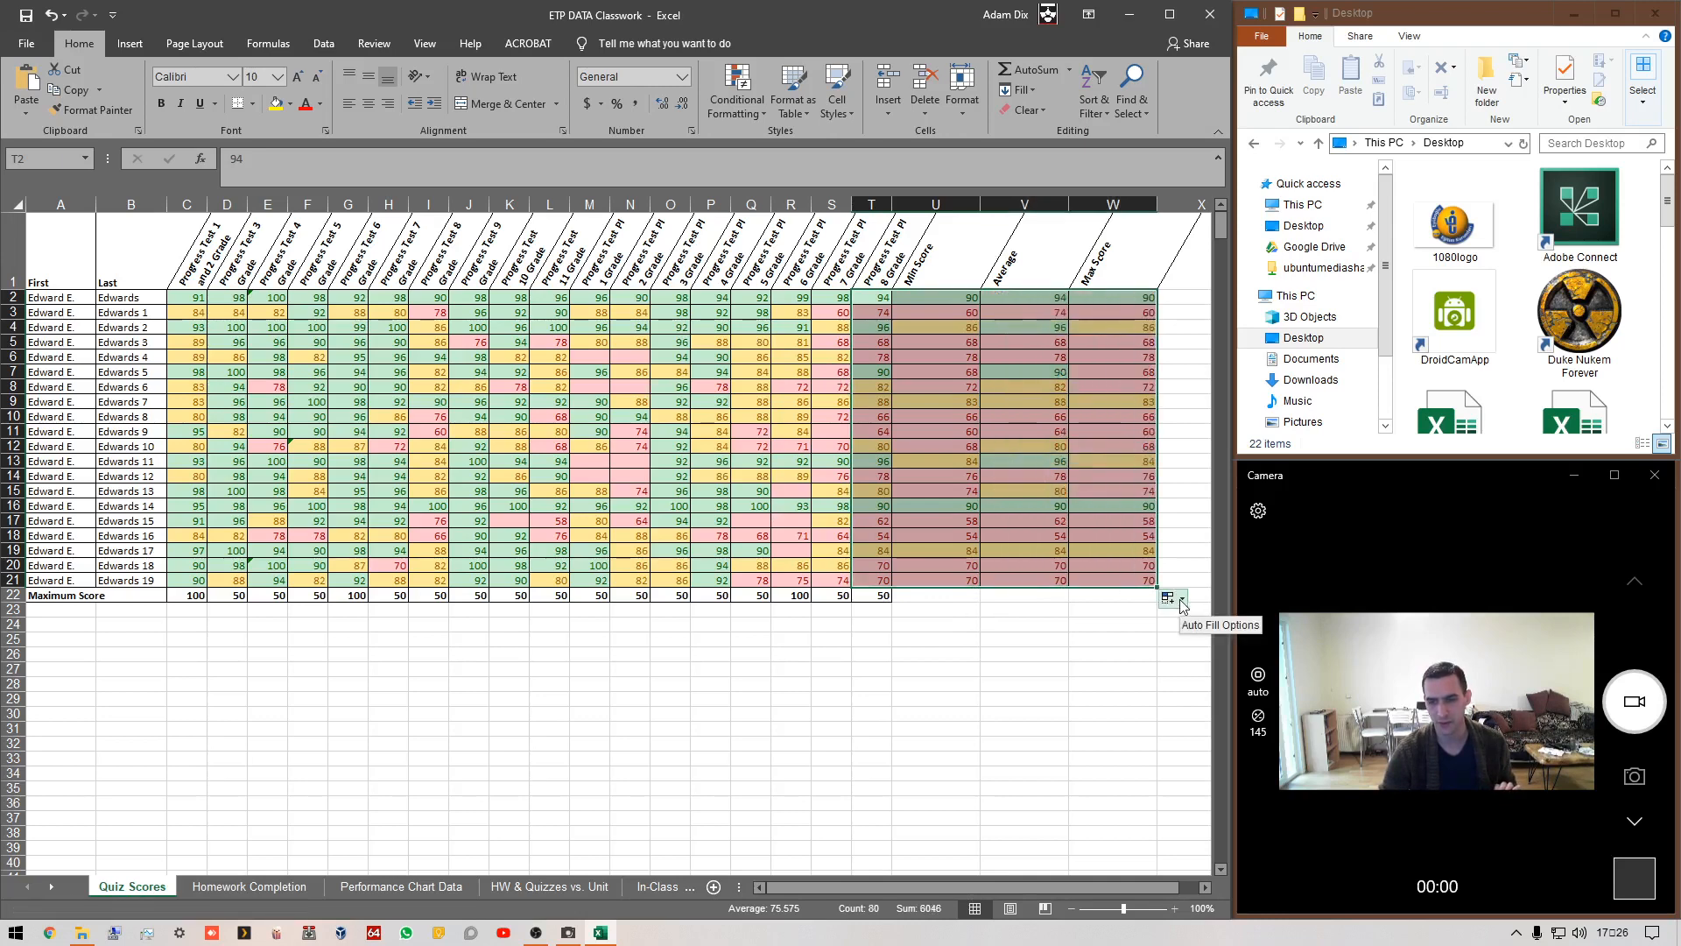
left_click(1168, 598)
left_click(1191, 655)
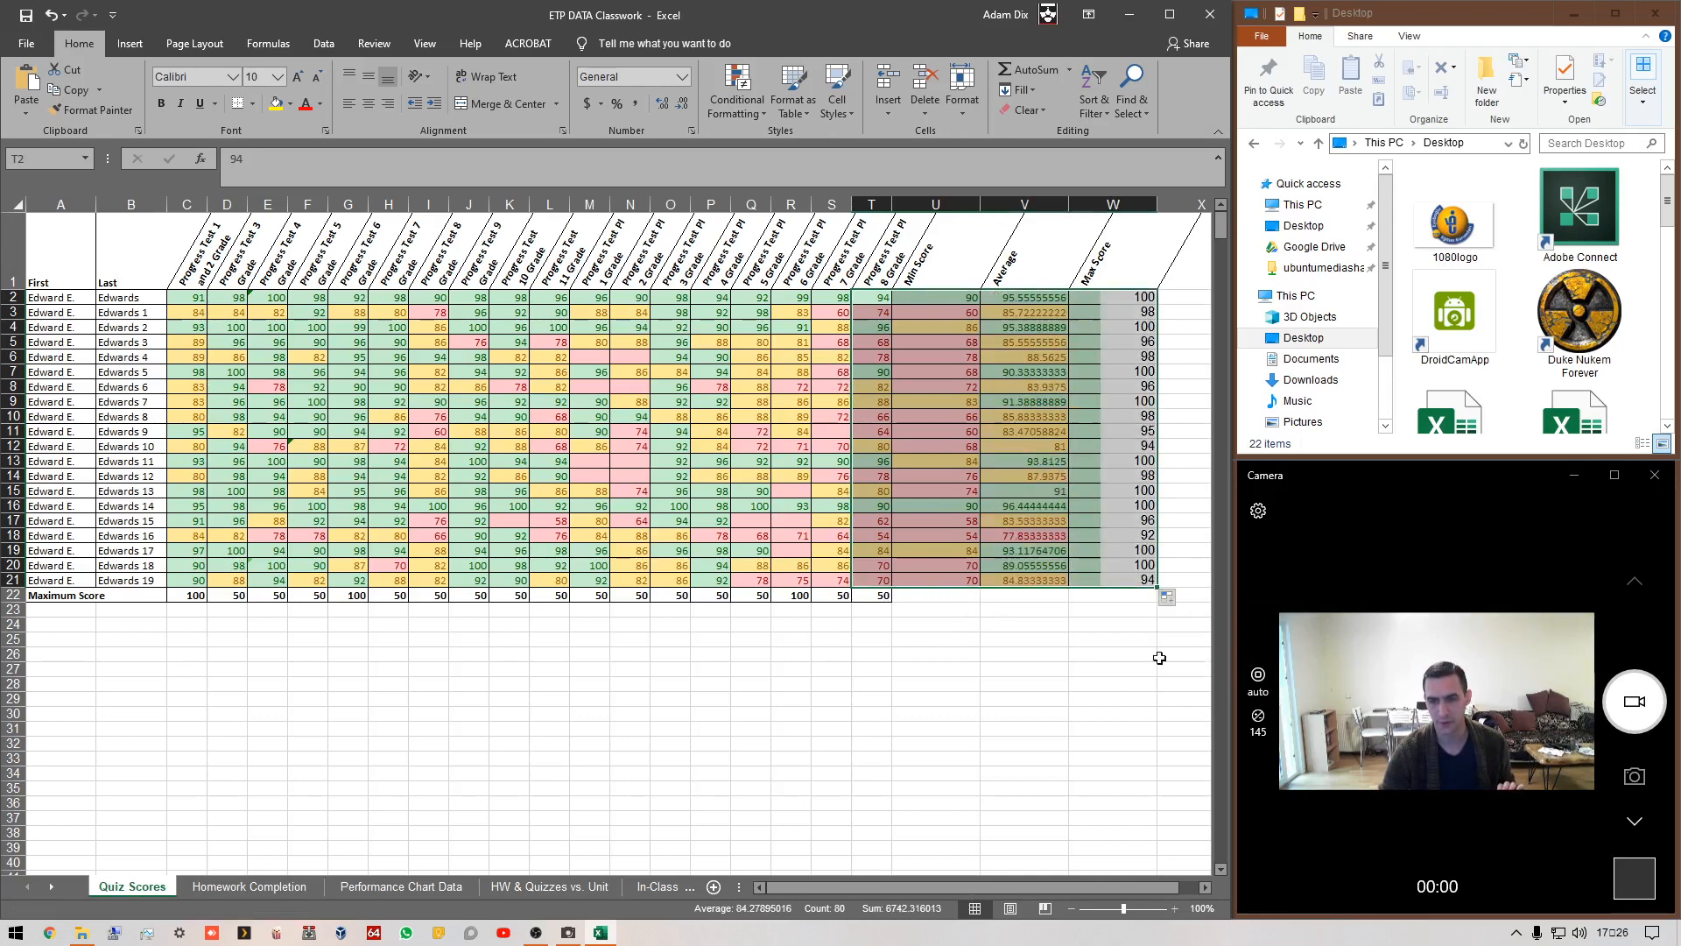
left_click(1033, 668)
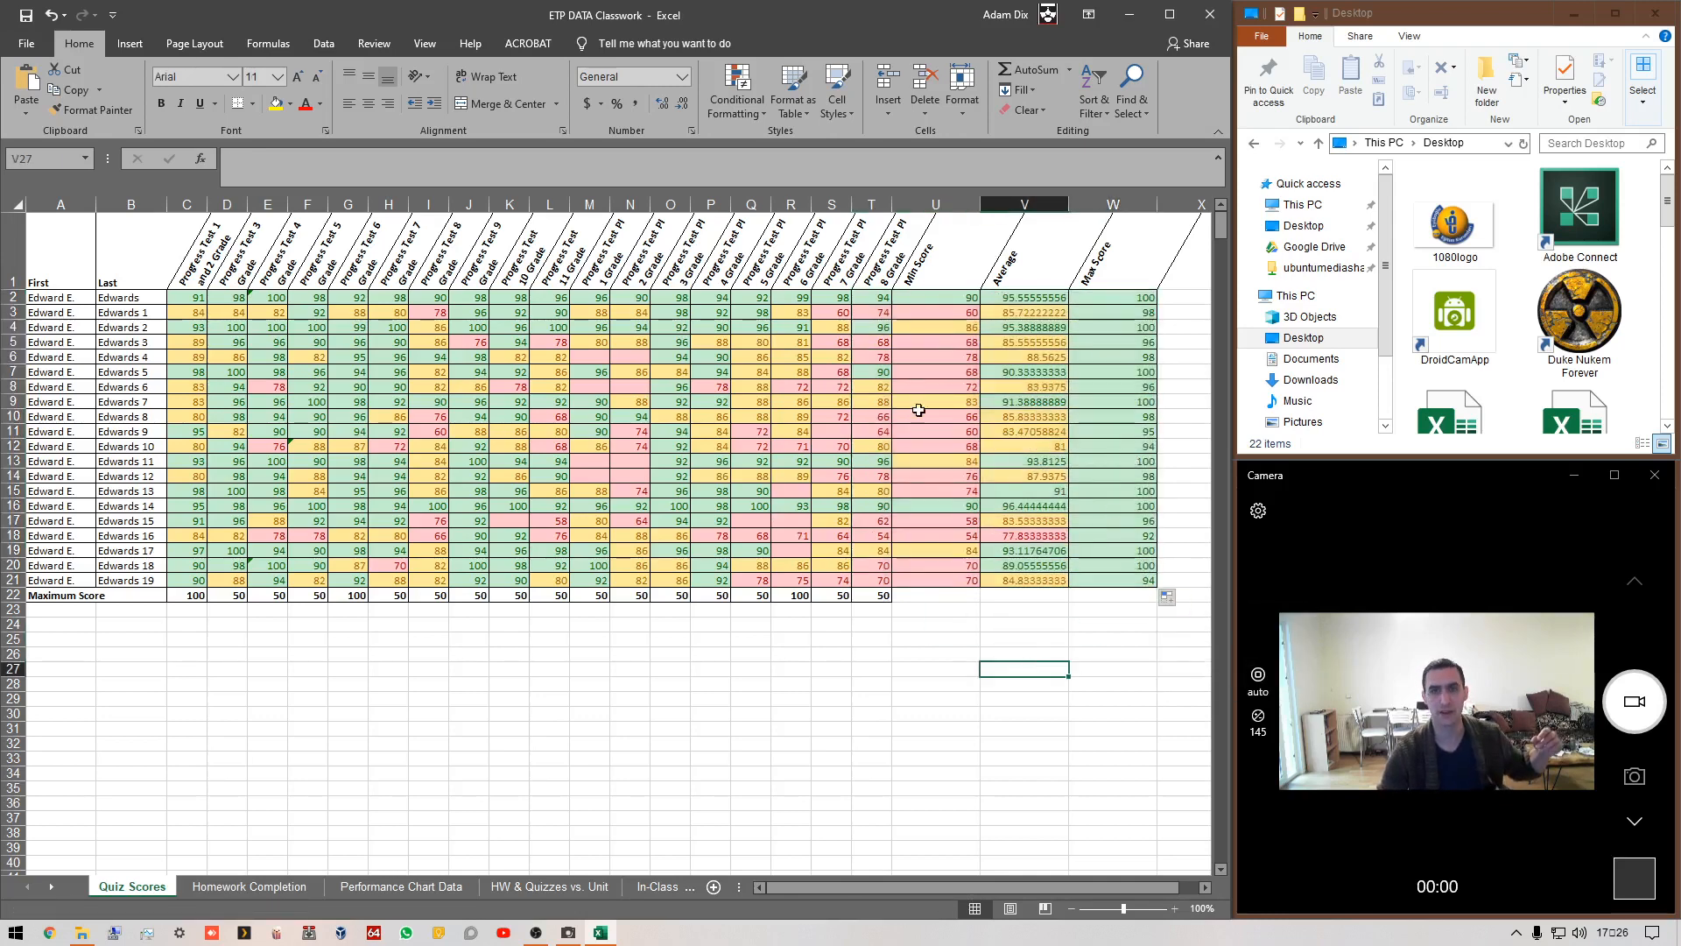
- Autofit the widths of columns U through X to their contents
left_click(938, 207)
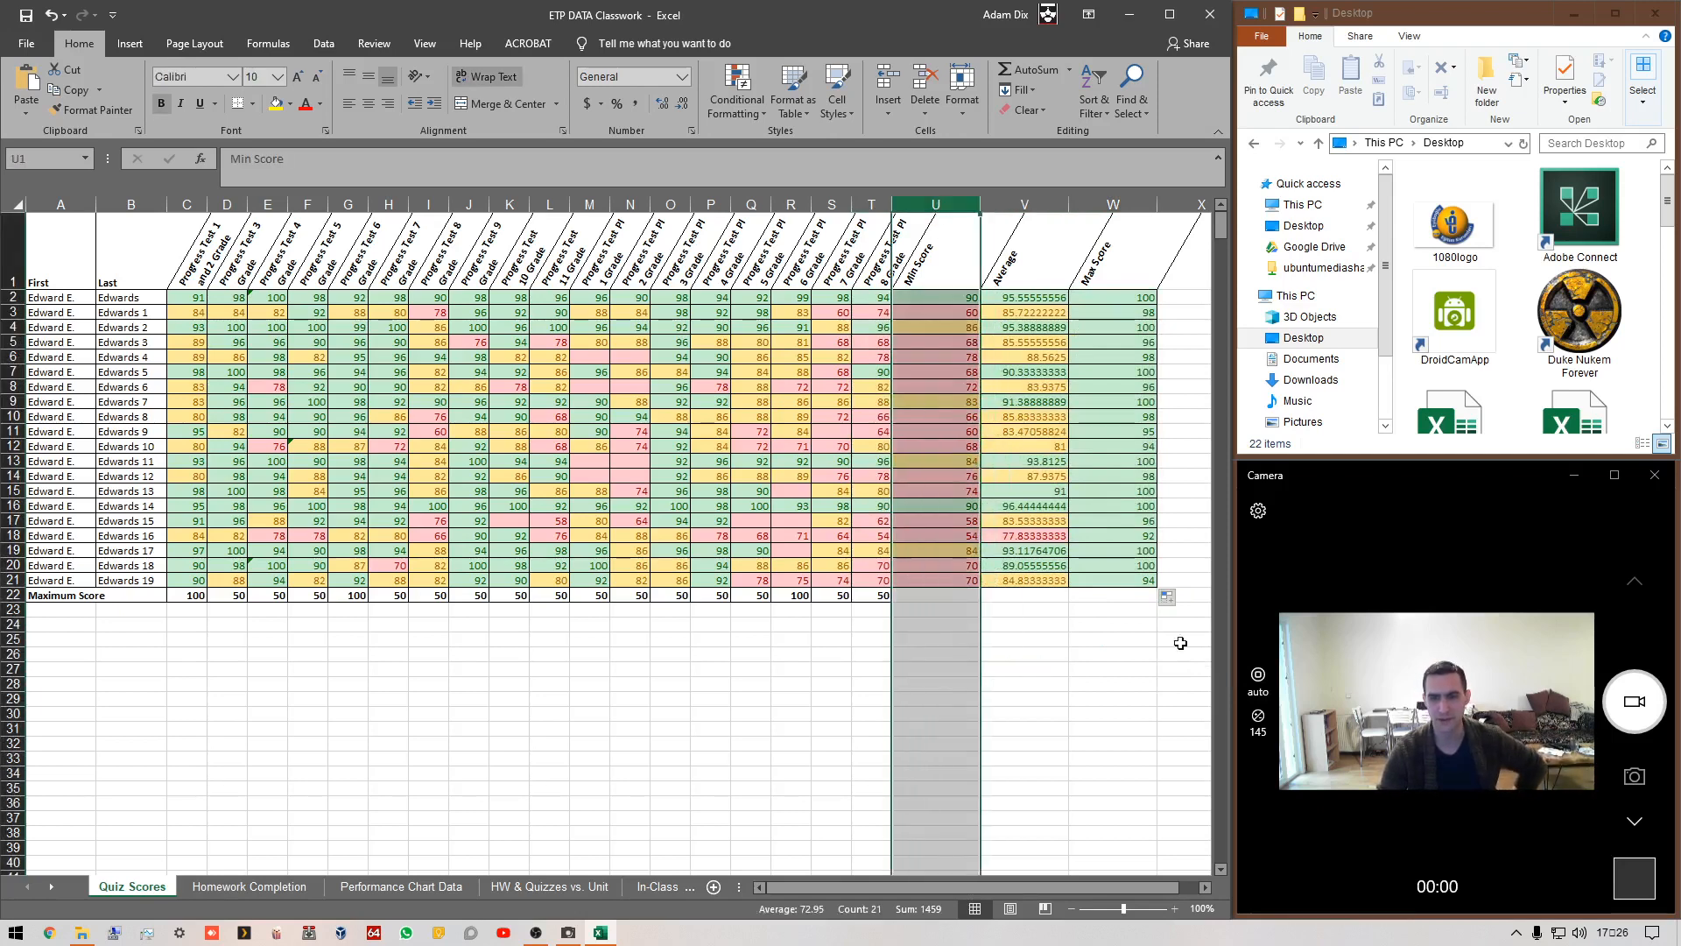
left_click(1113, 205)
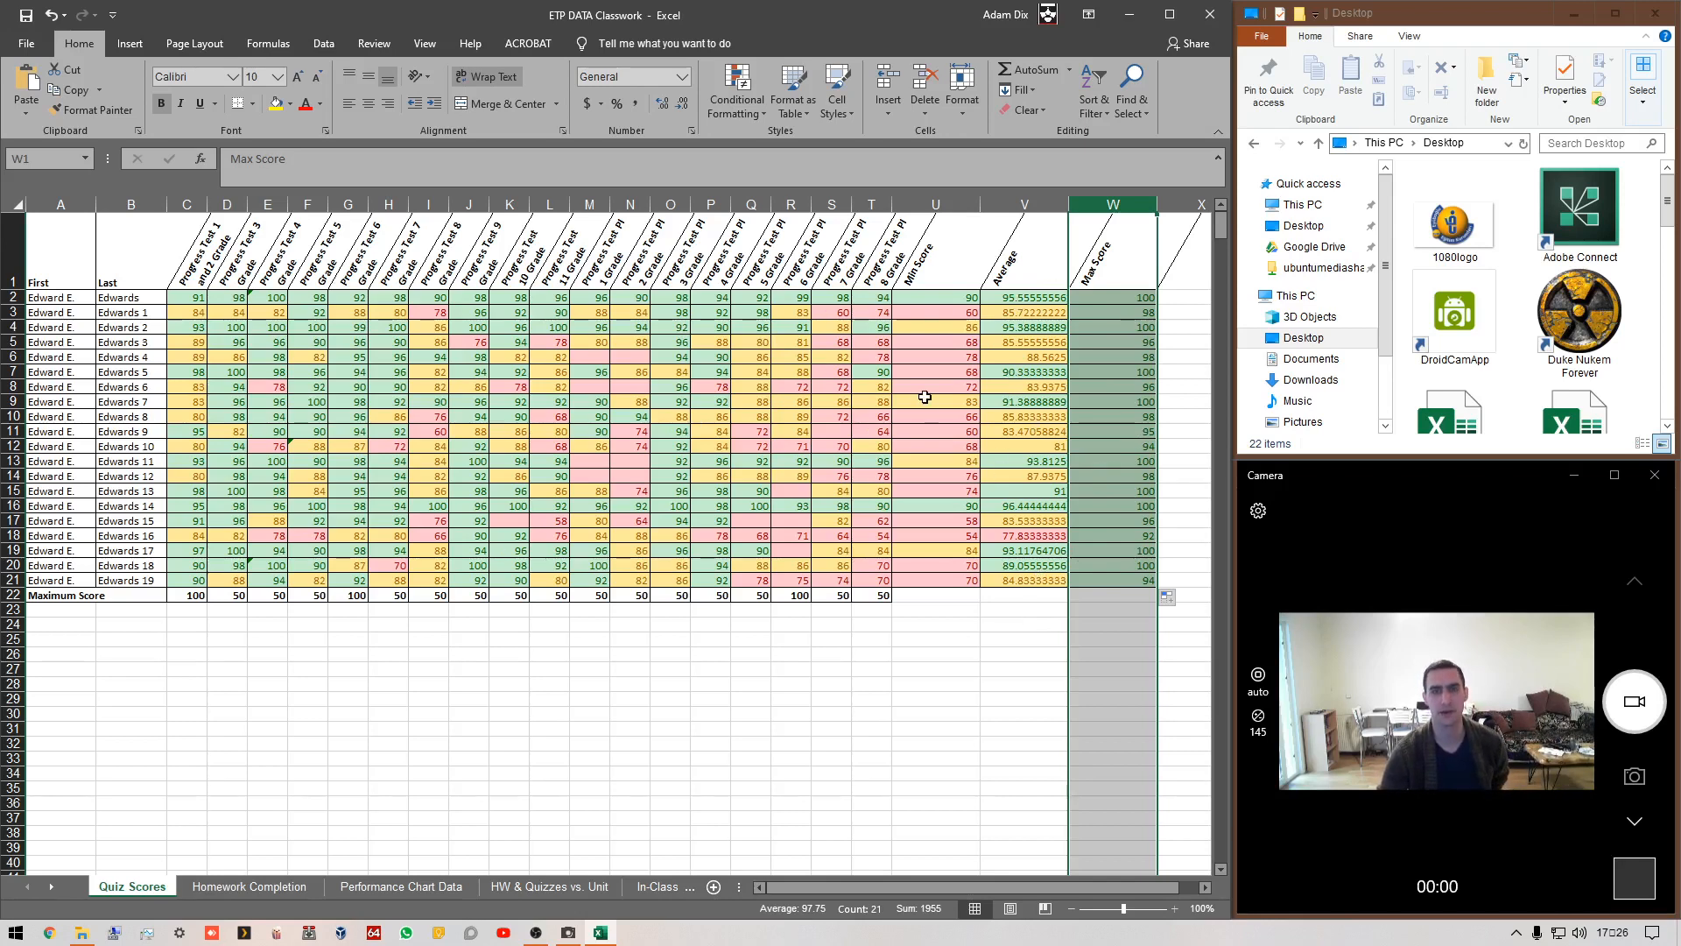
left_click(967, 627)
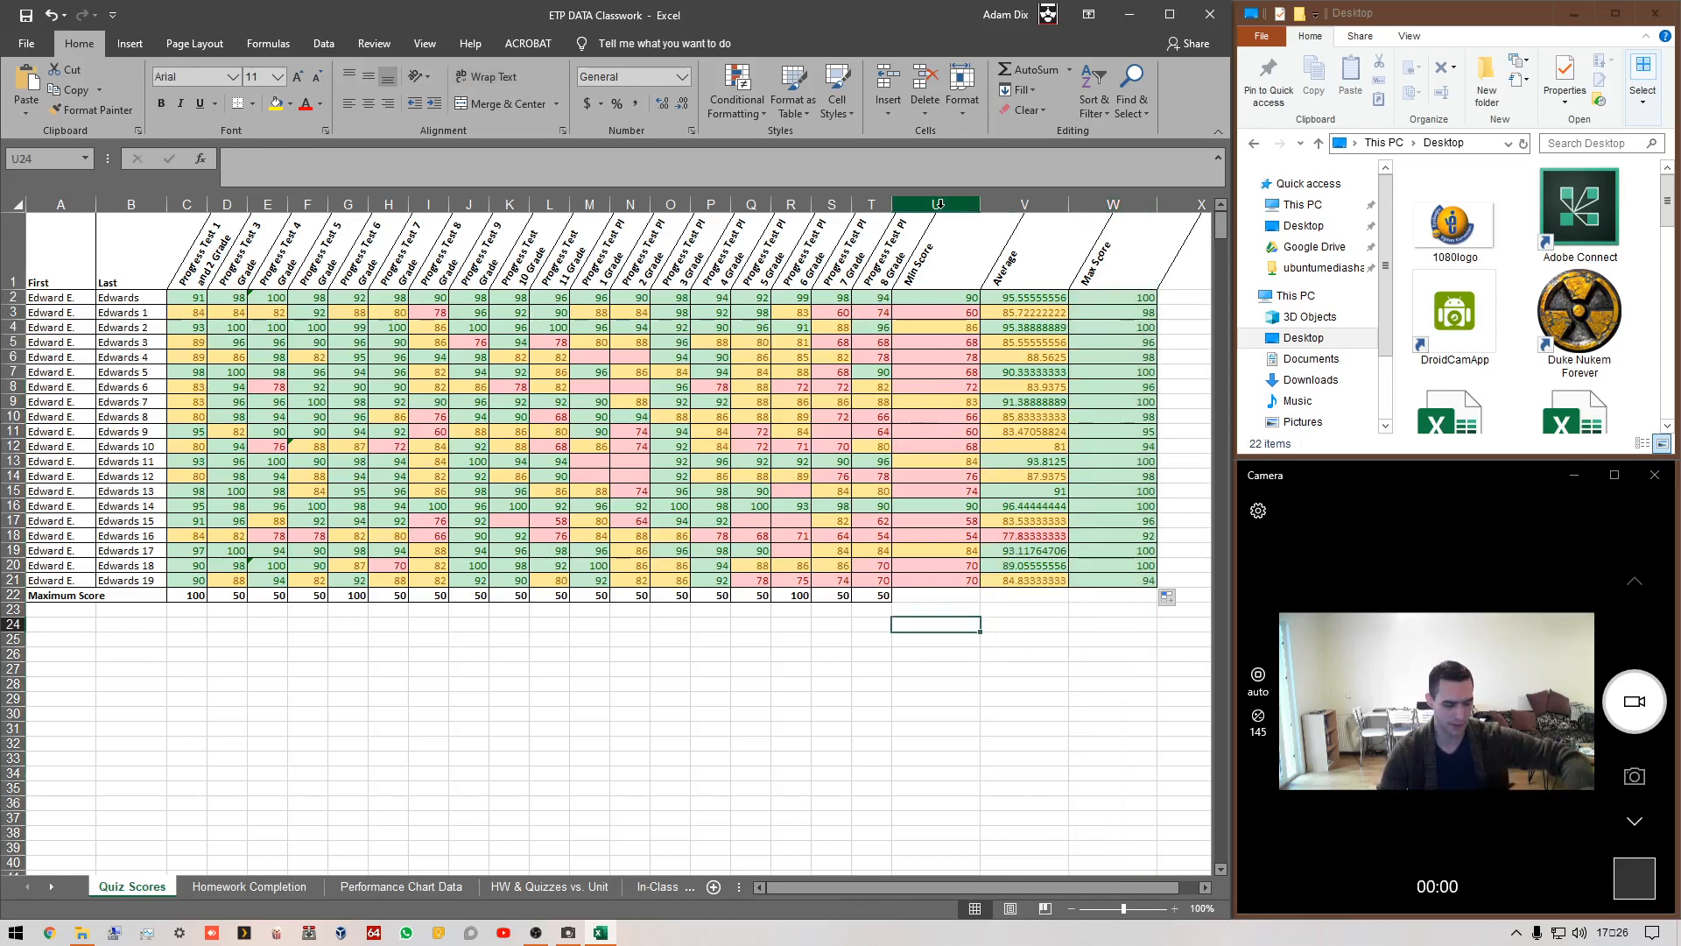
left_click(940, 199)
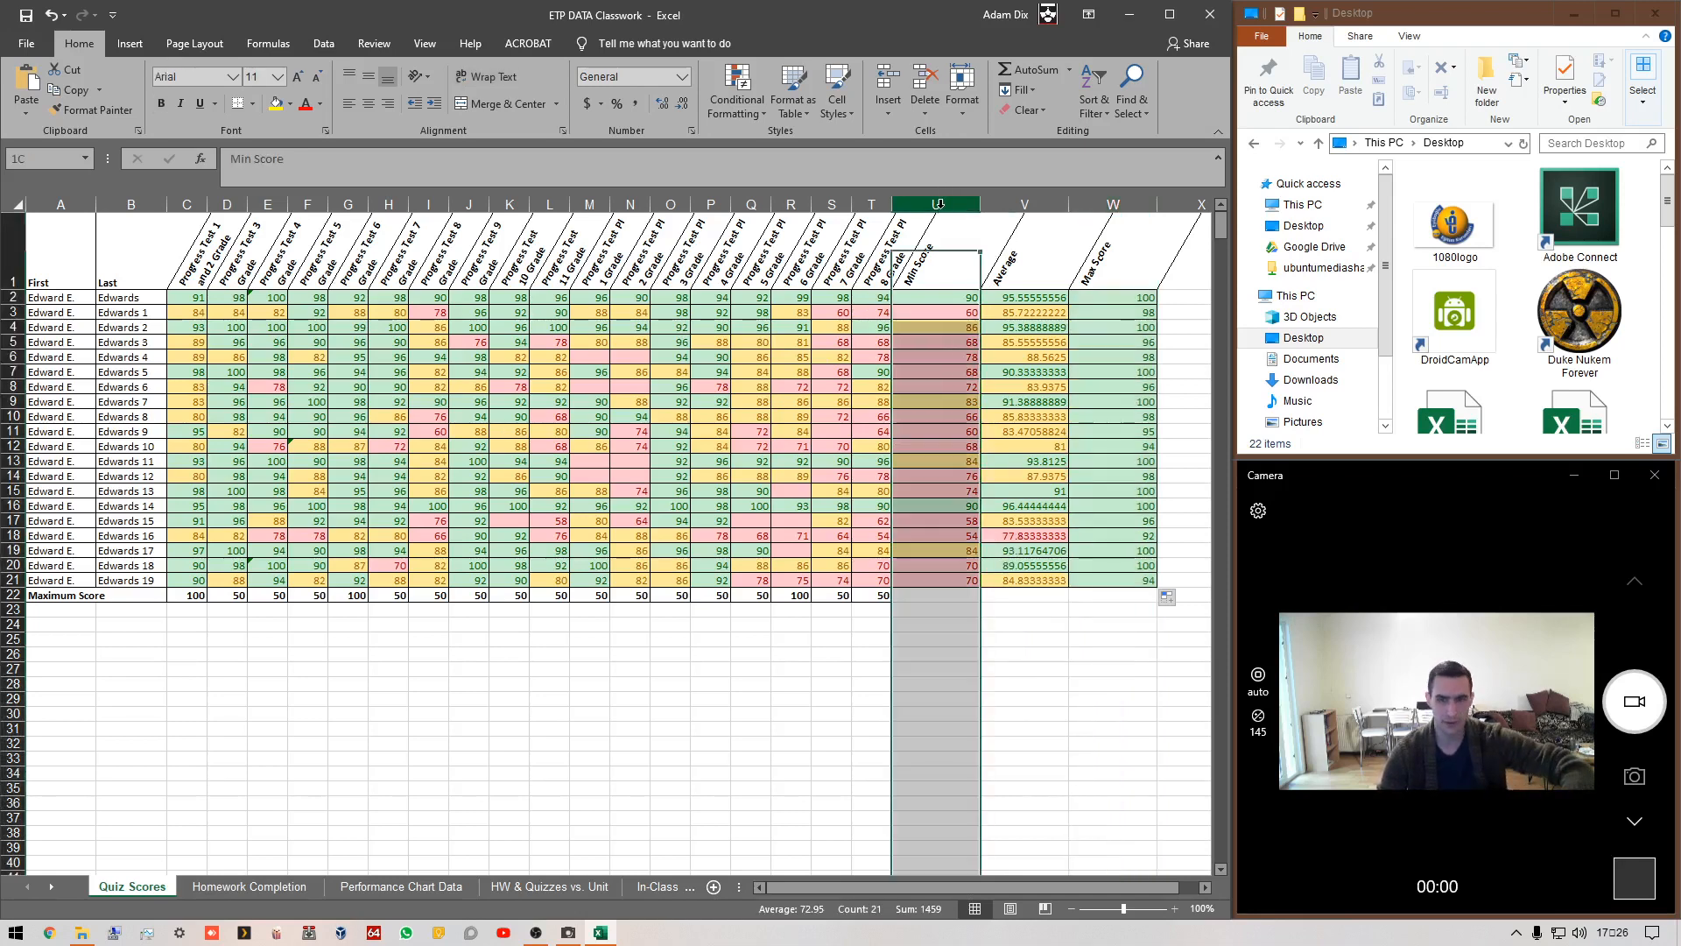
left_click(1164, 199, "shift")
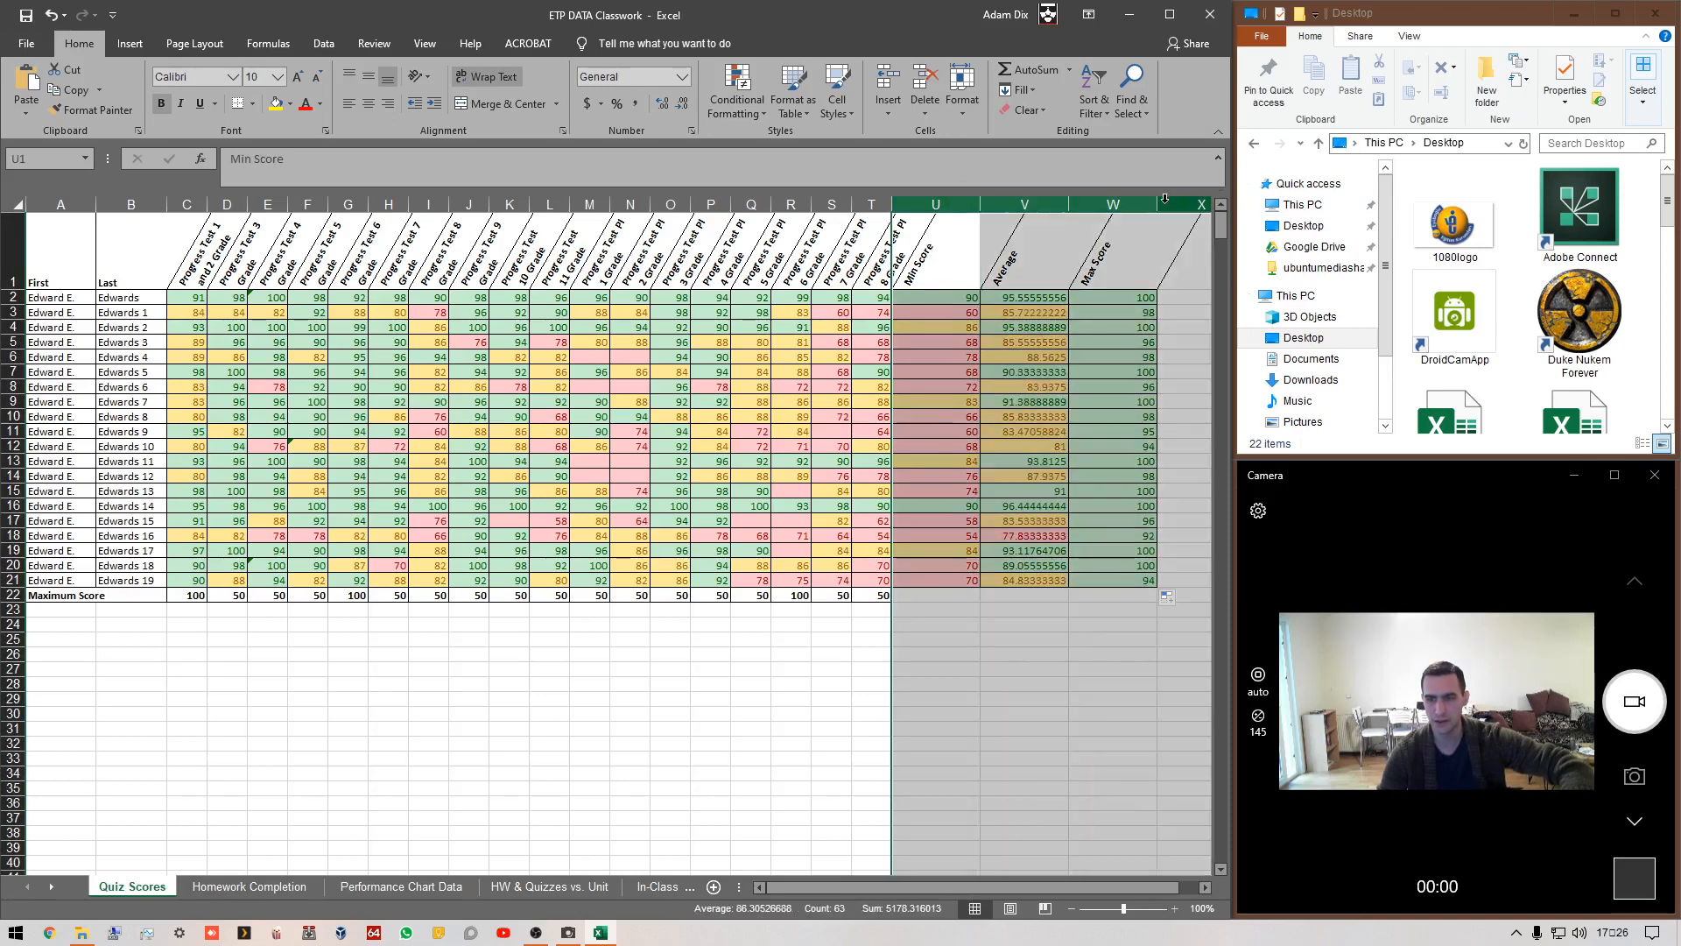
double_click(980, 204)
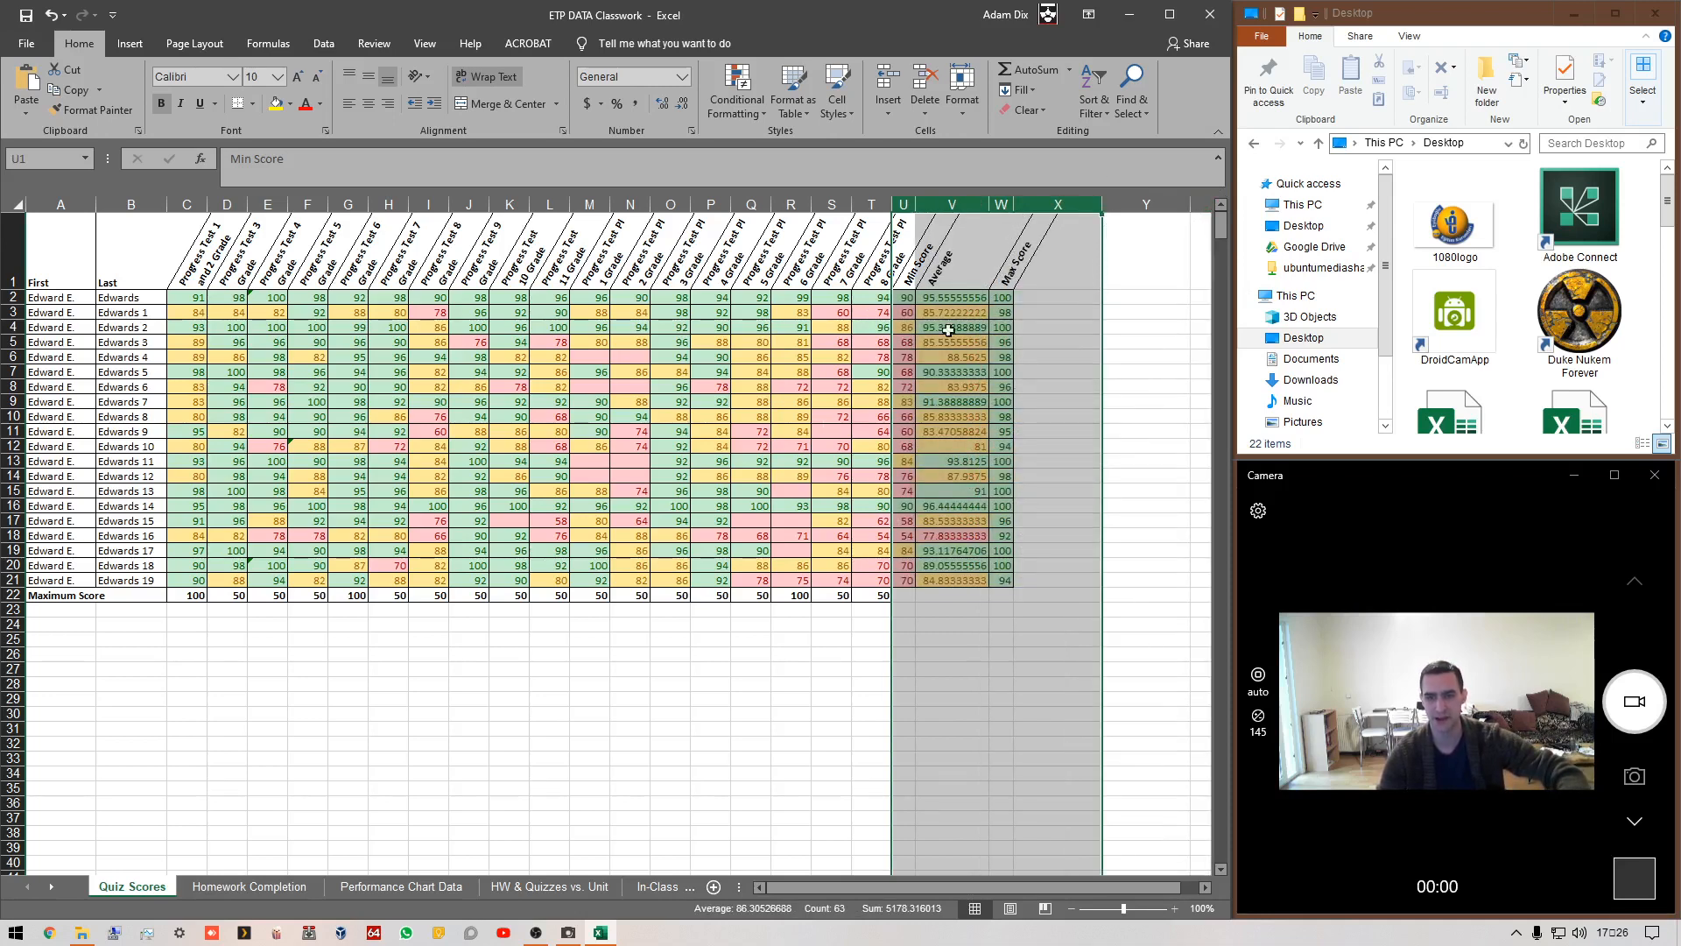
left_click(987, 620)
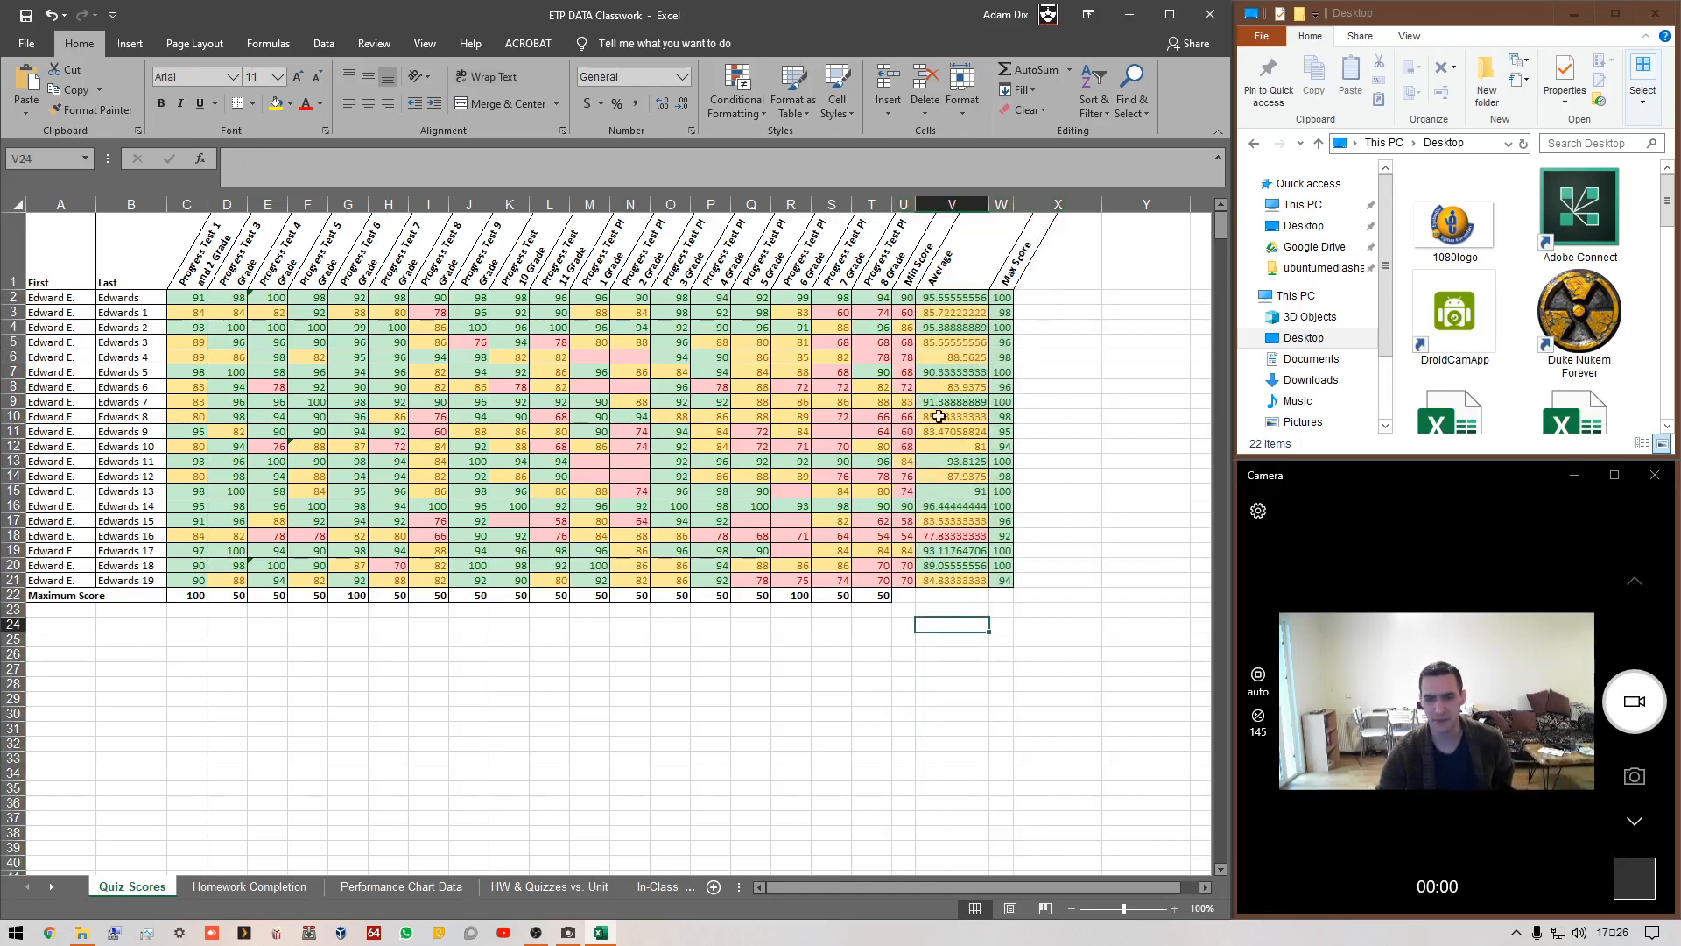
- Reduce the averages in V2:V21 to one decimal place
left_click(955, 301)
left_click_drag(956, 306, 967, 578)
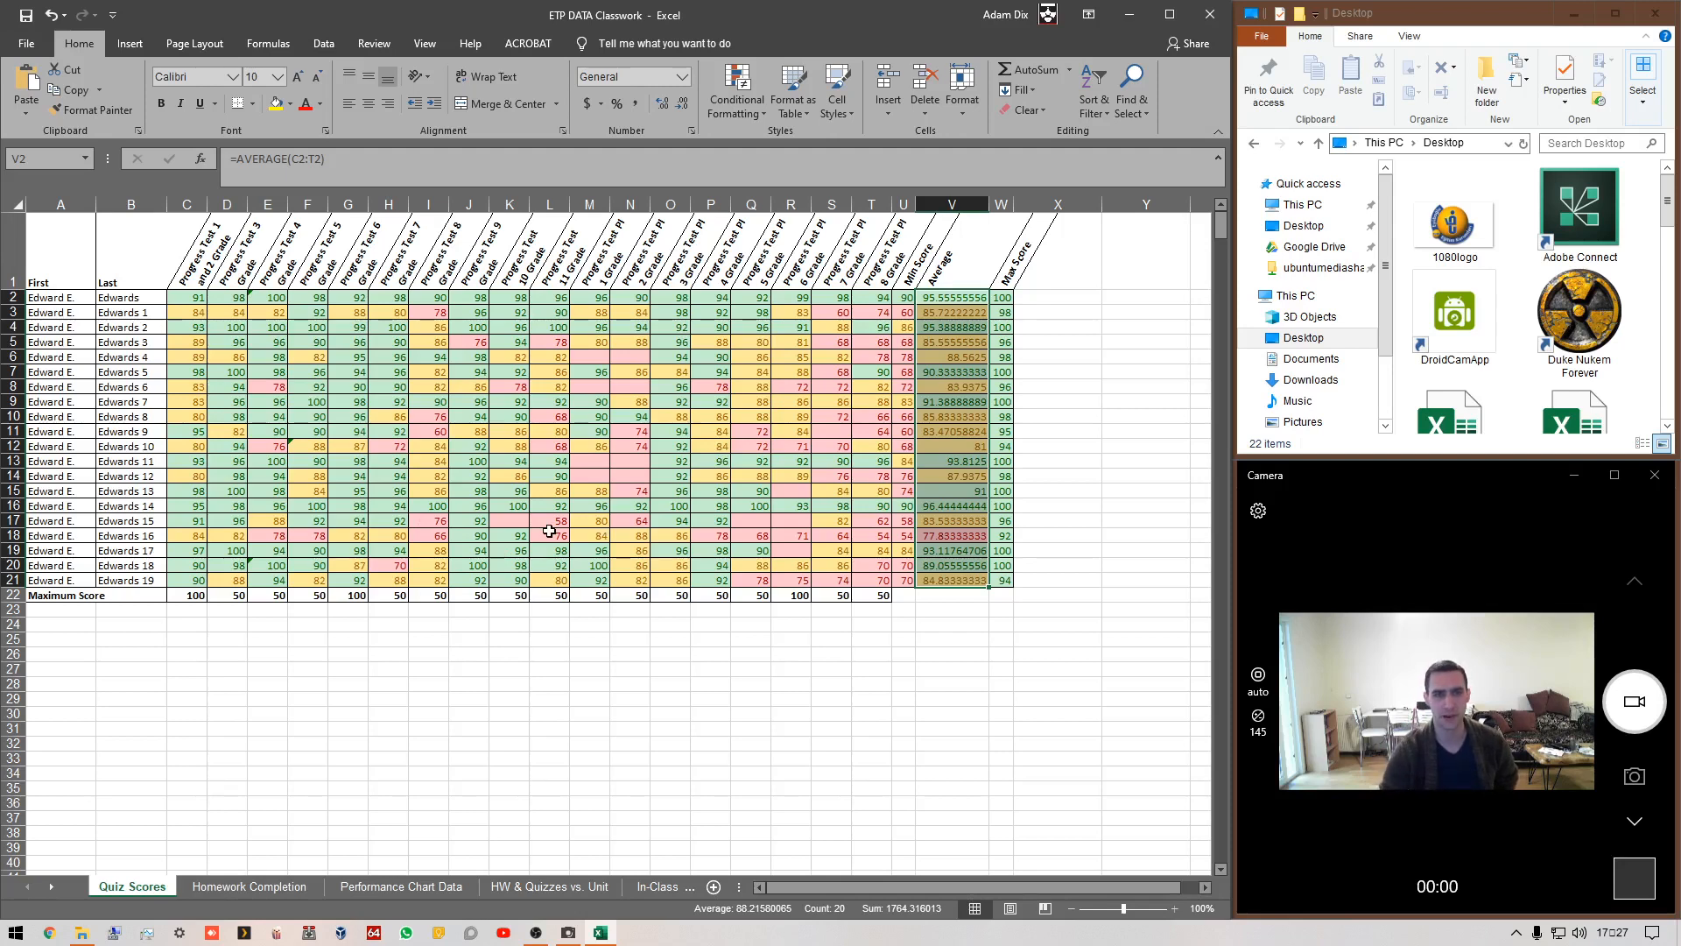
left_click(683, 105)
left_click(683, 105)
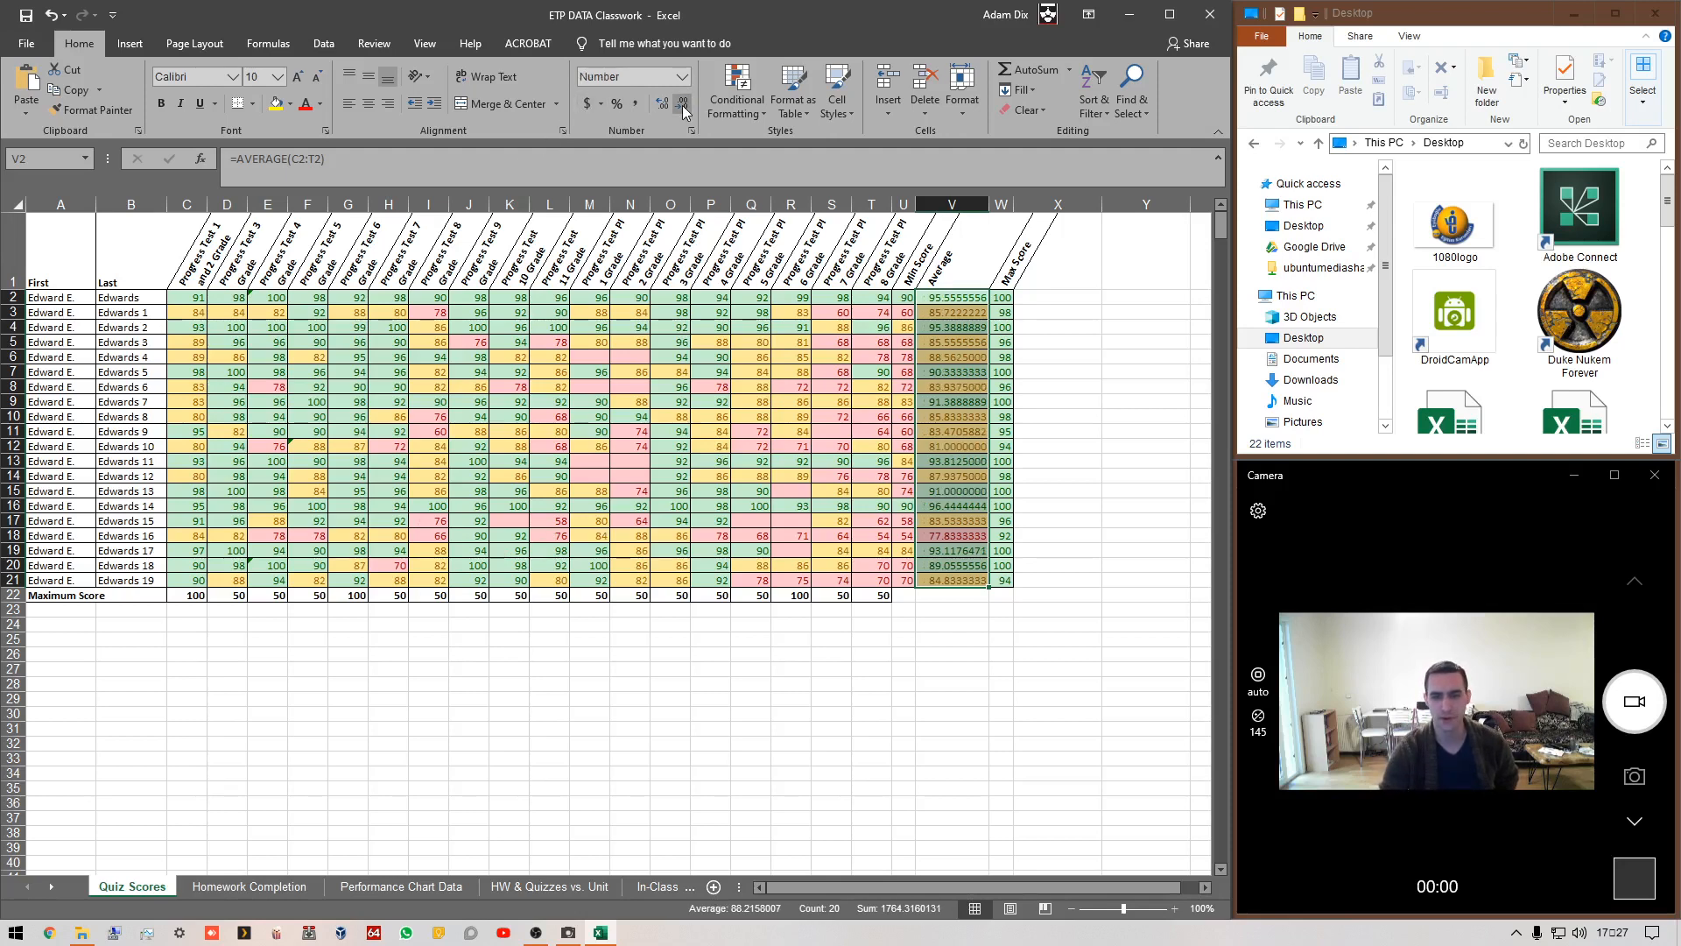
left_click(682, 105)
left_click(683, 106)
left_click(683, 105)
left_click(683, 105)
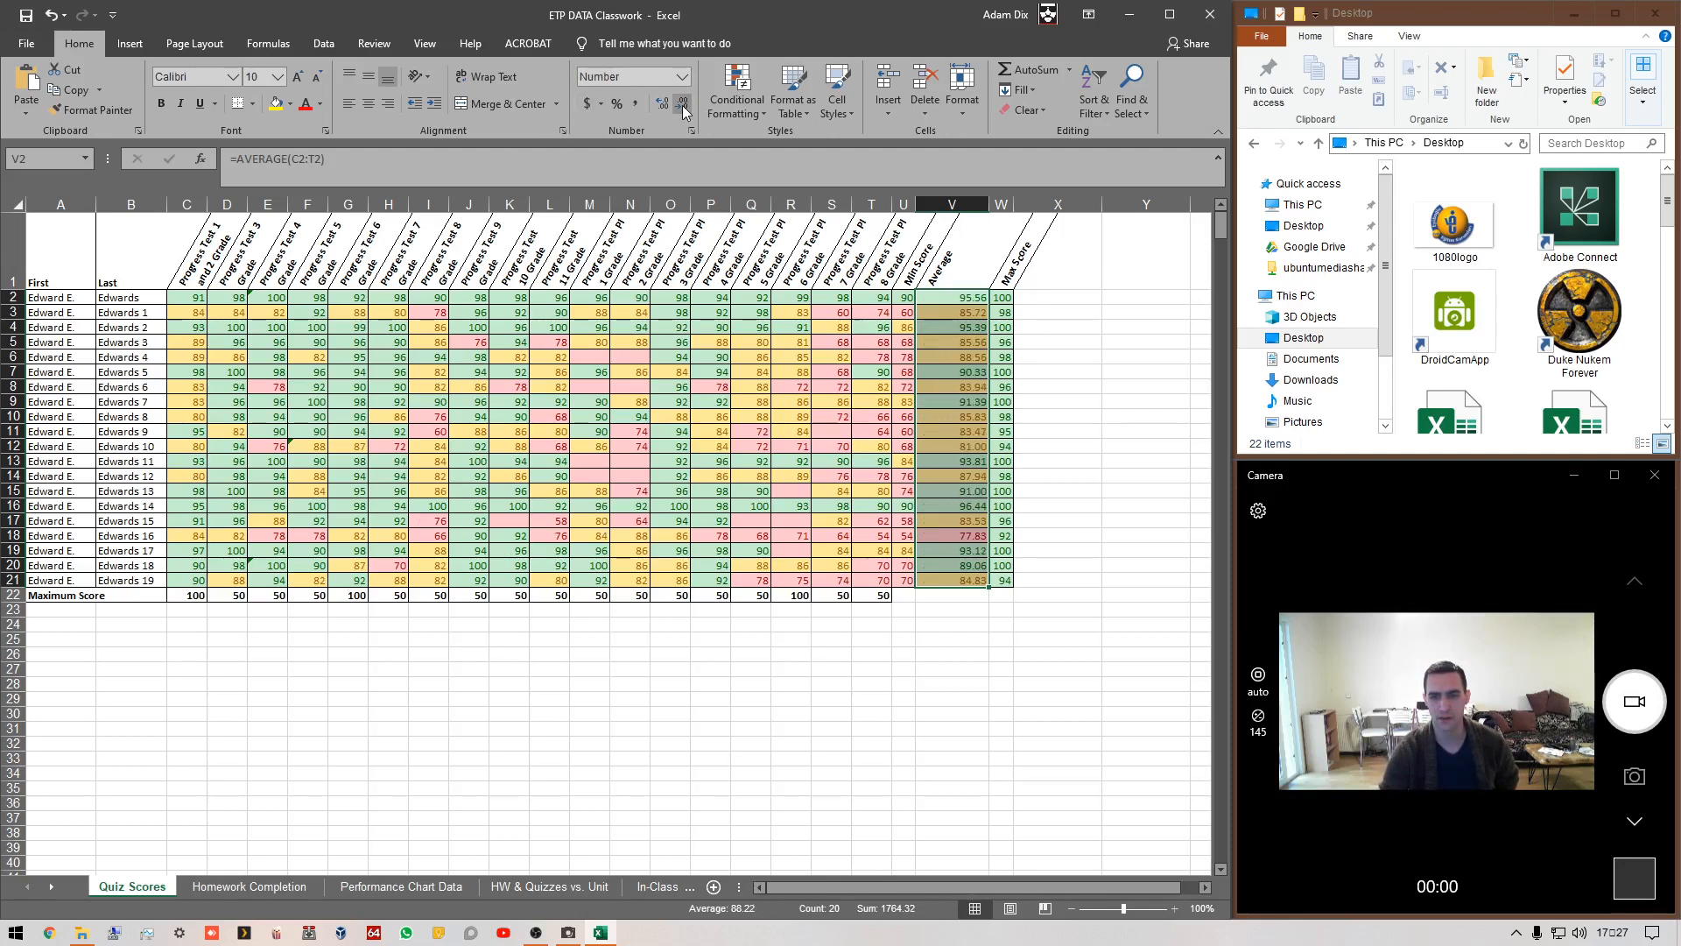
left_click(683, 105)
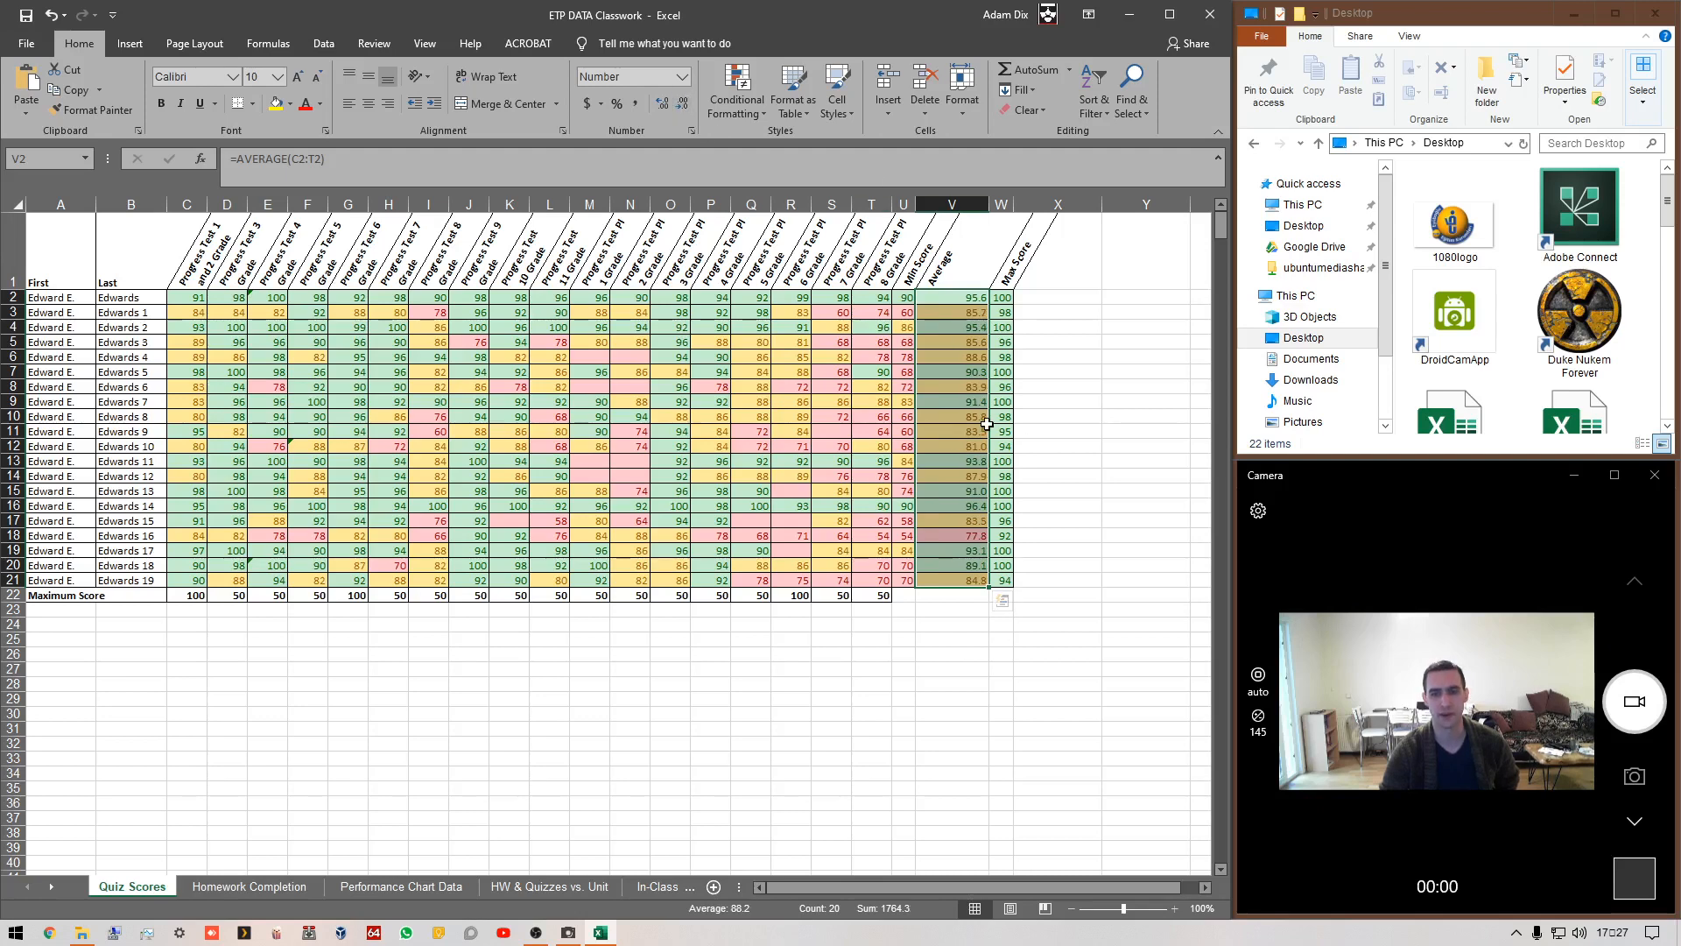
- Narrow the Average column V so it closely fits the shortened values
left_click(972, 204)
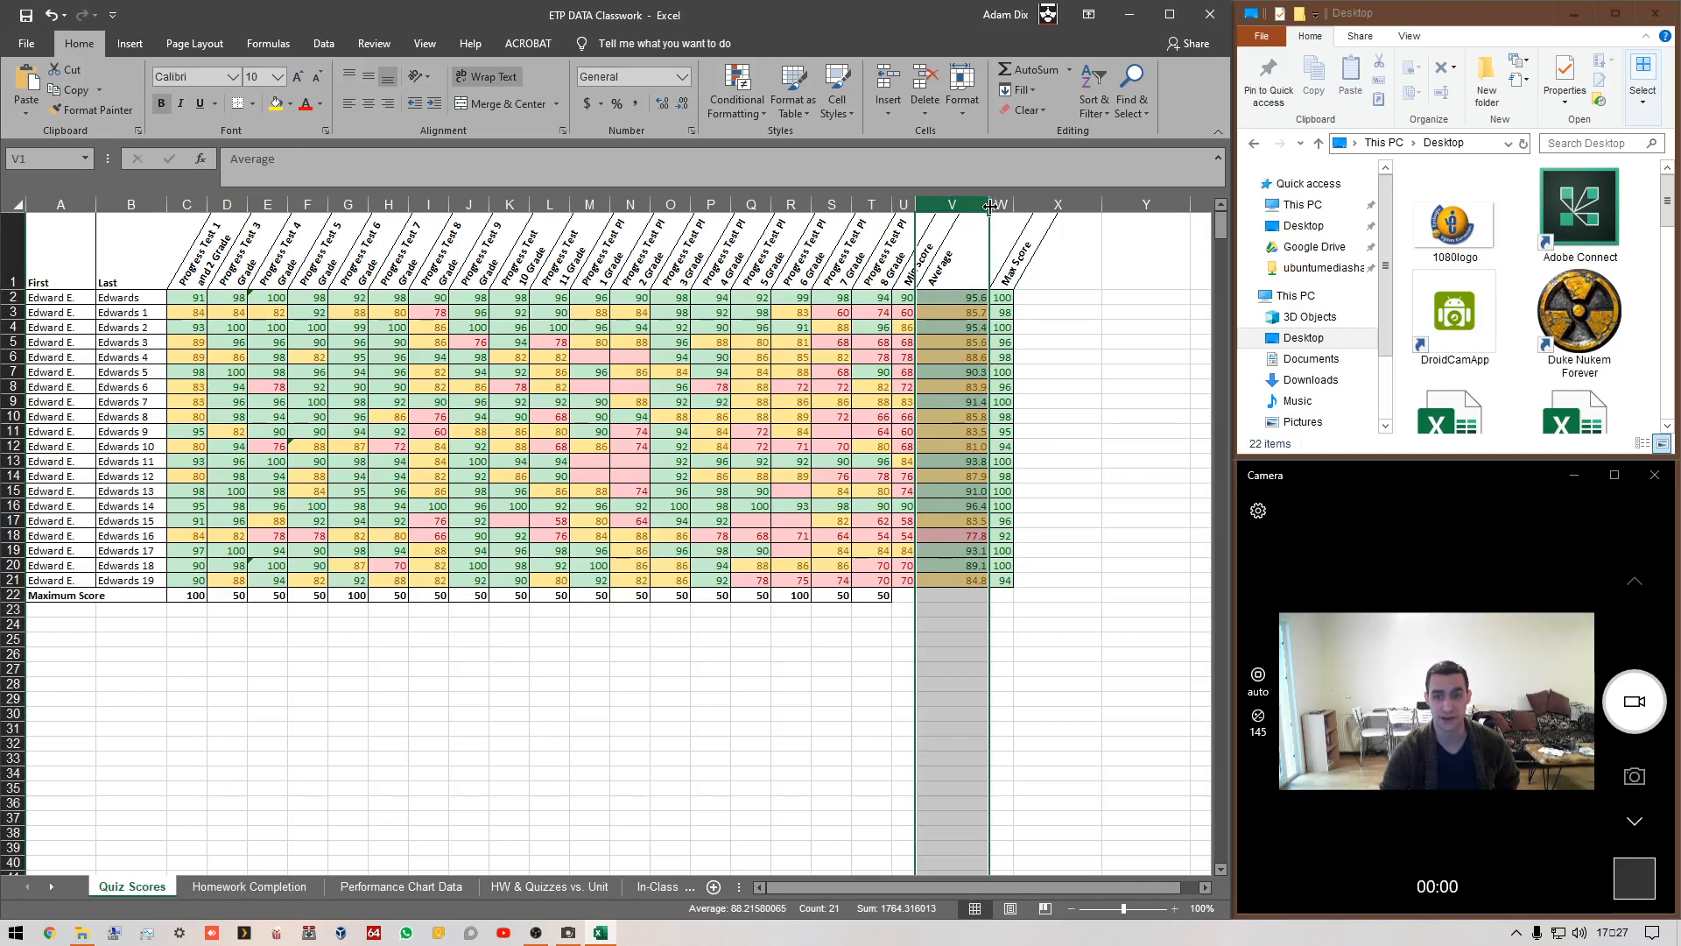
left_click_drag(989, 220, 943, 219)
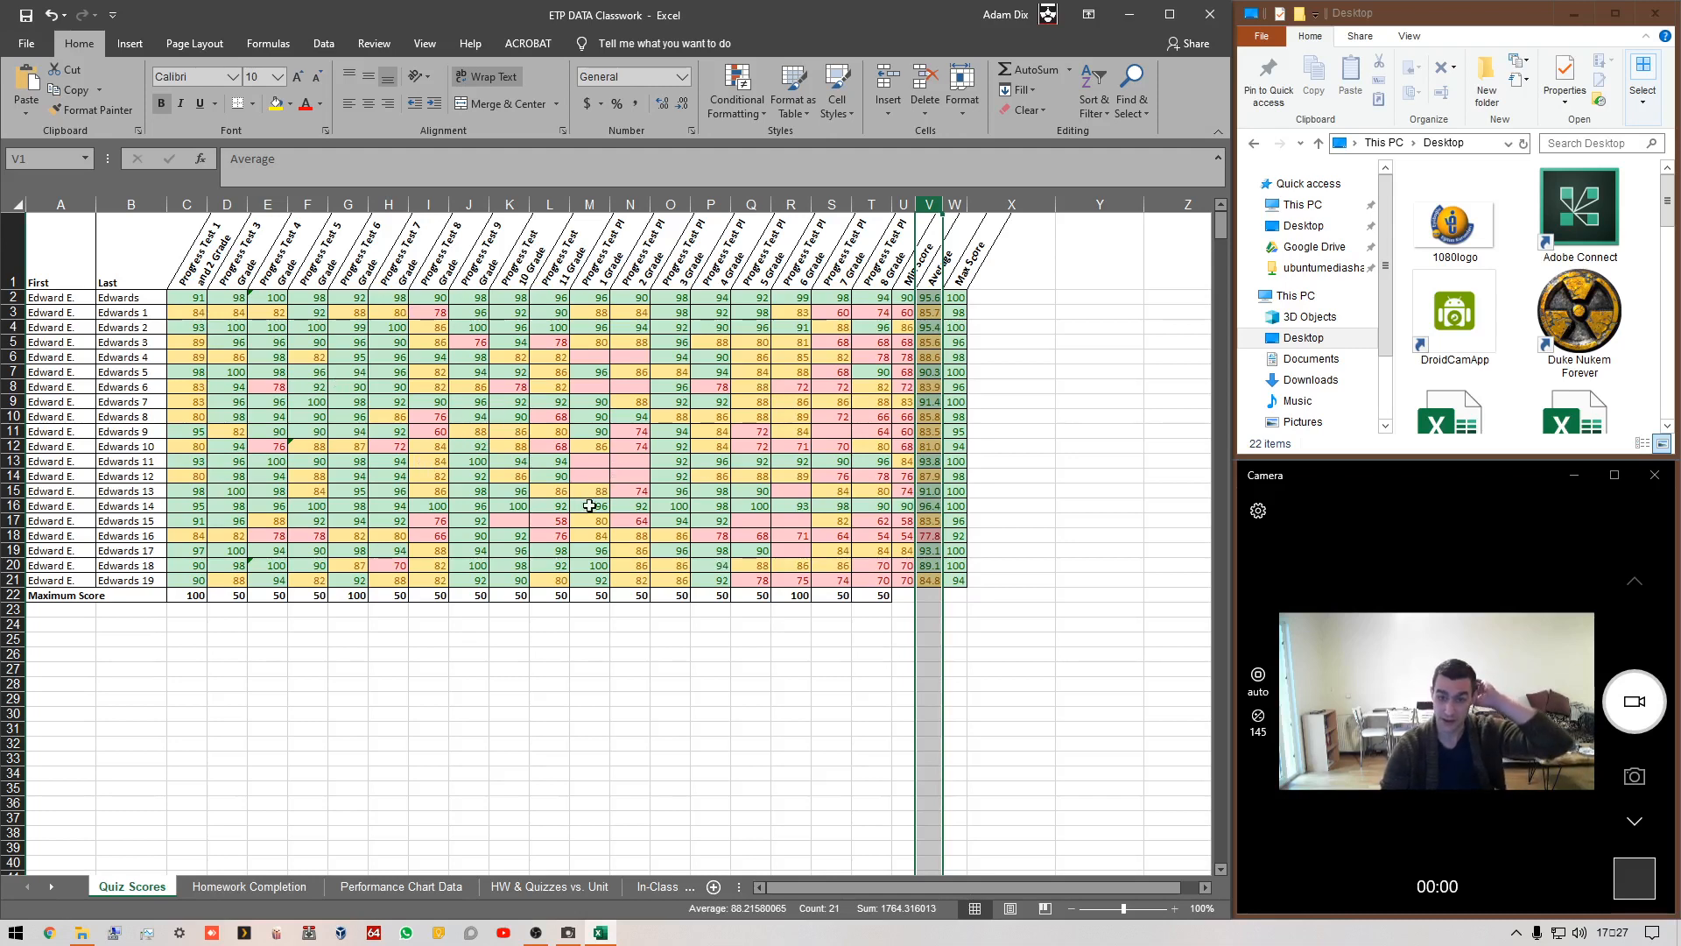
left_click(985, 669)
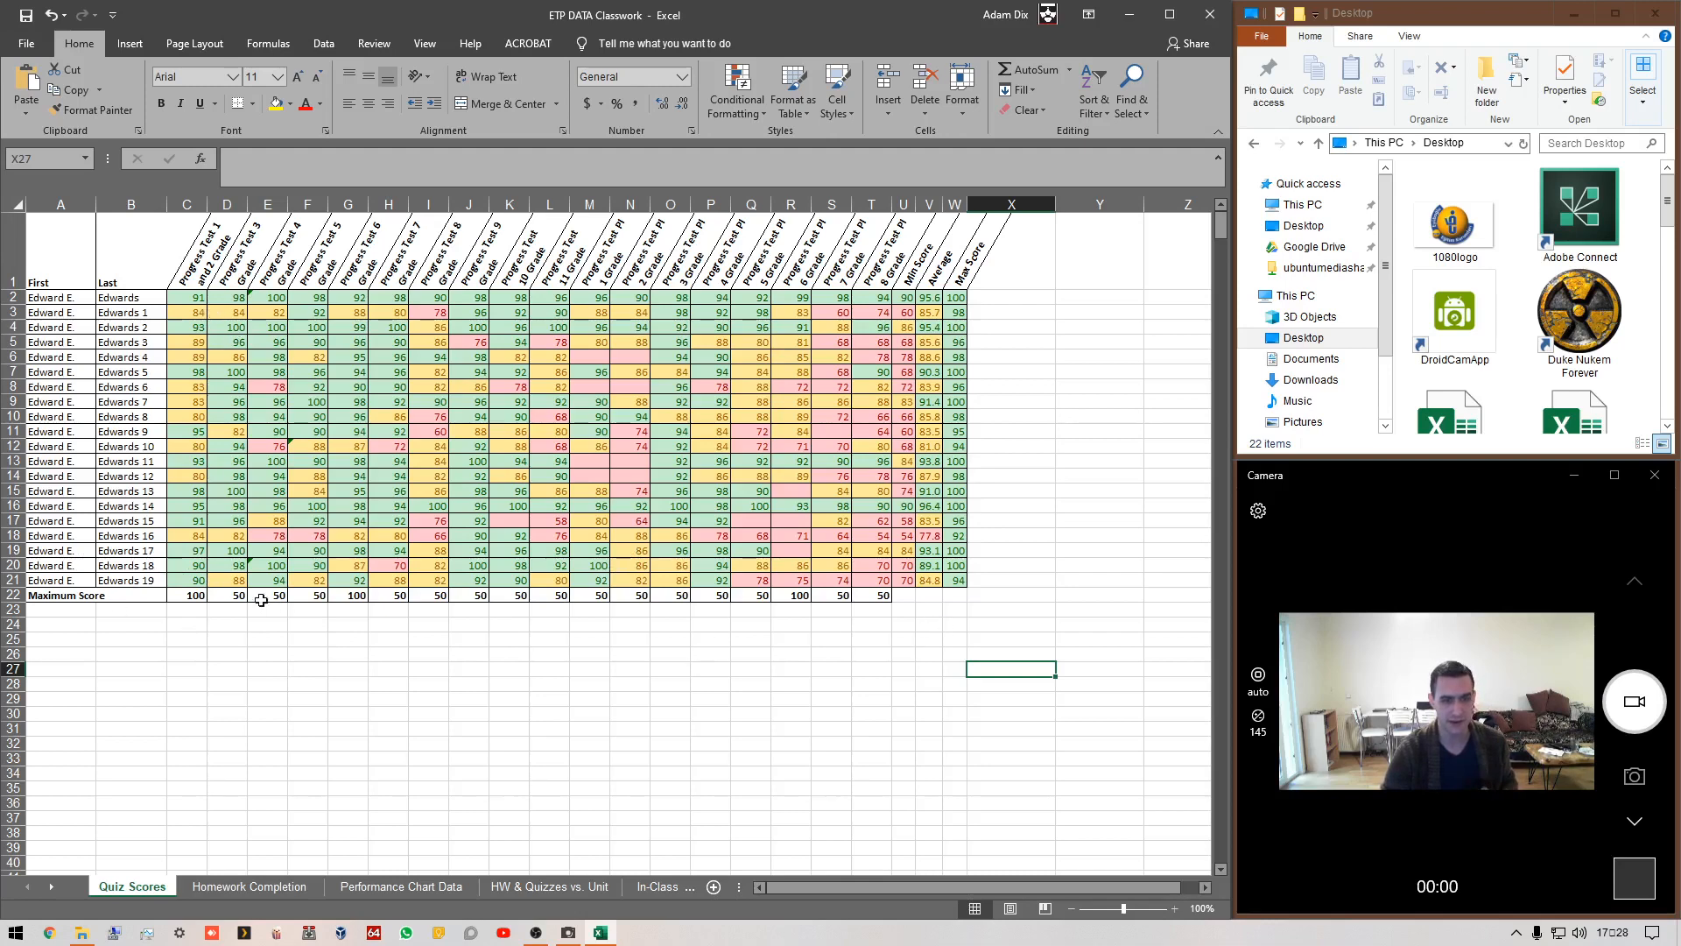
- Inspect the maximum scores in row 22 and the formula behind the grade in E21
left_click(191, 598)
left_click(226, 597)
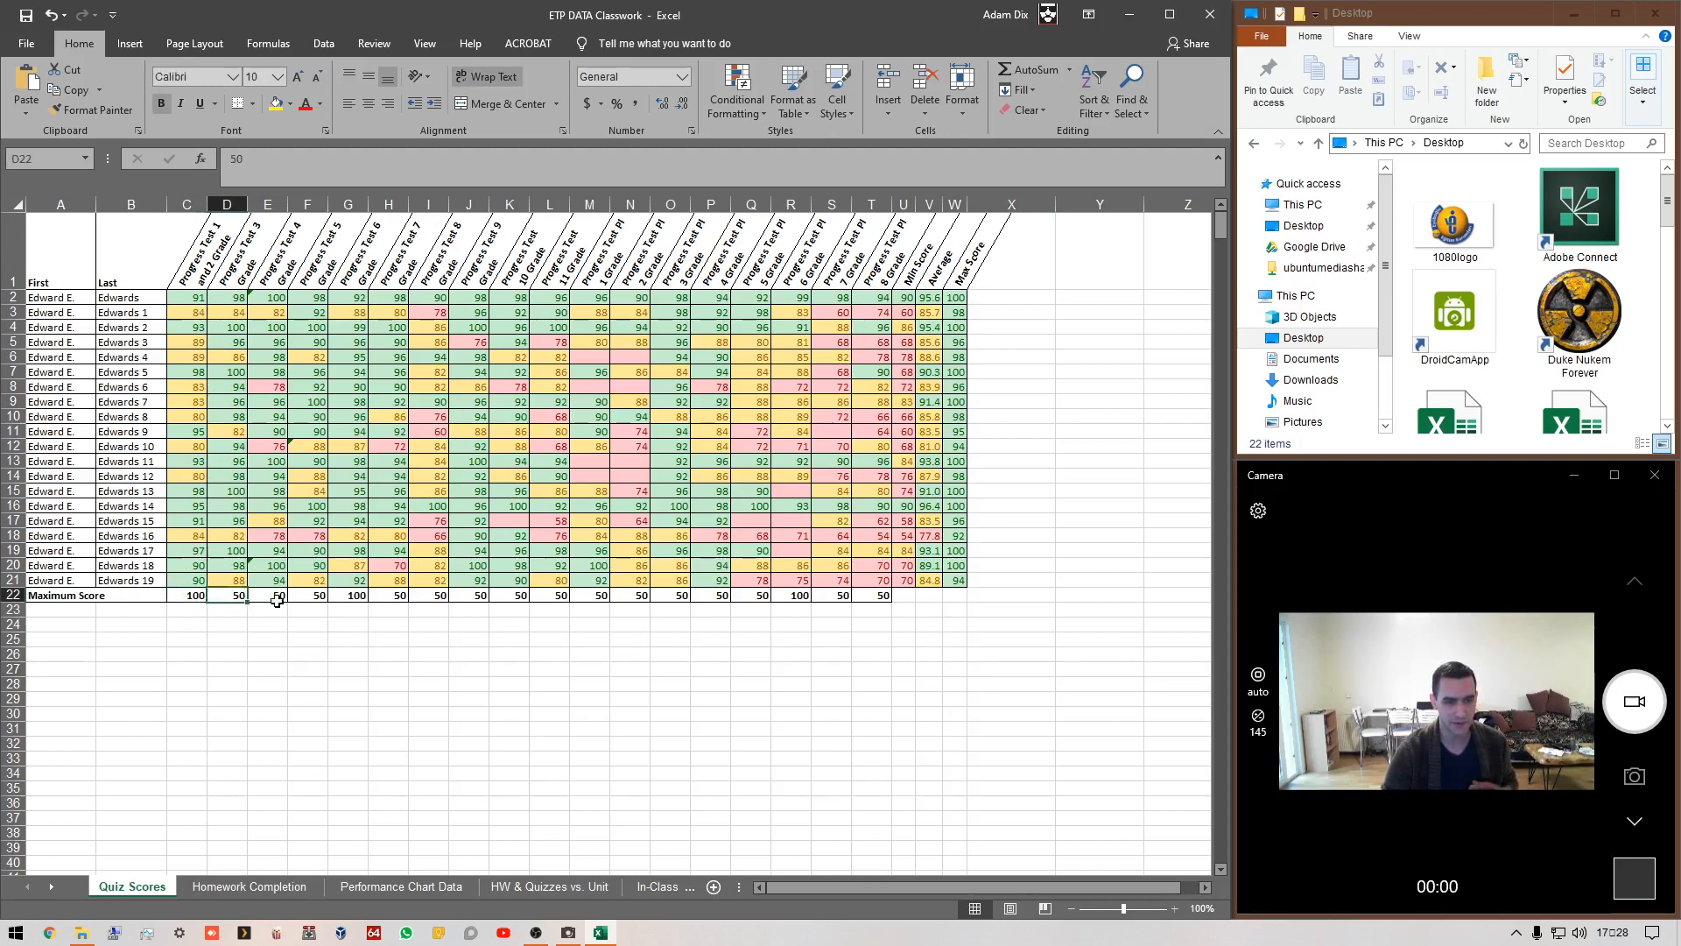
left_click(278, 600)
left_click(308, 596)
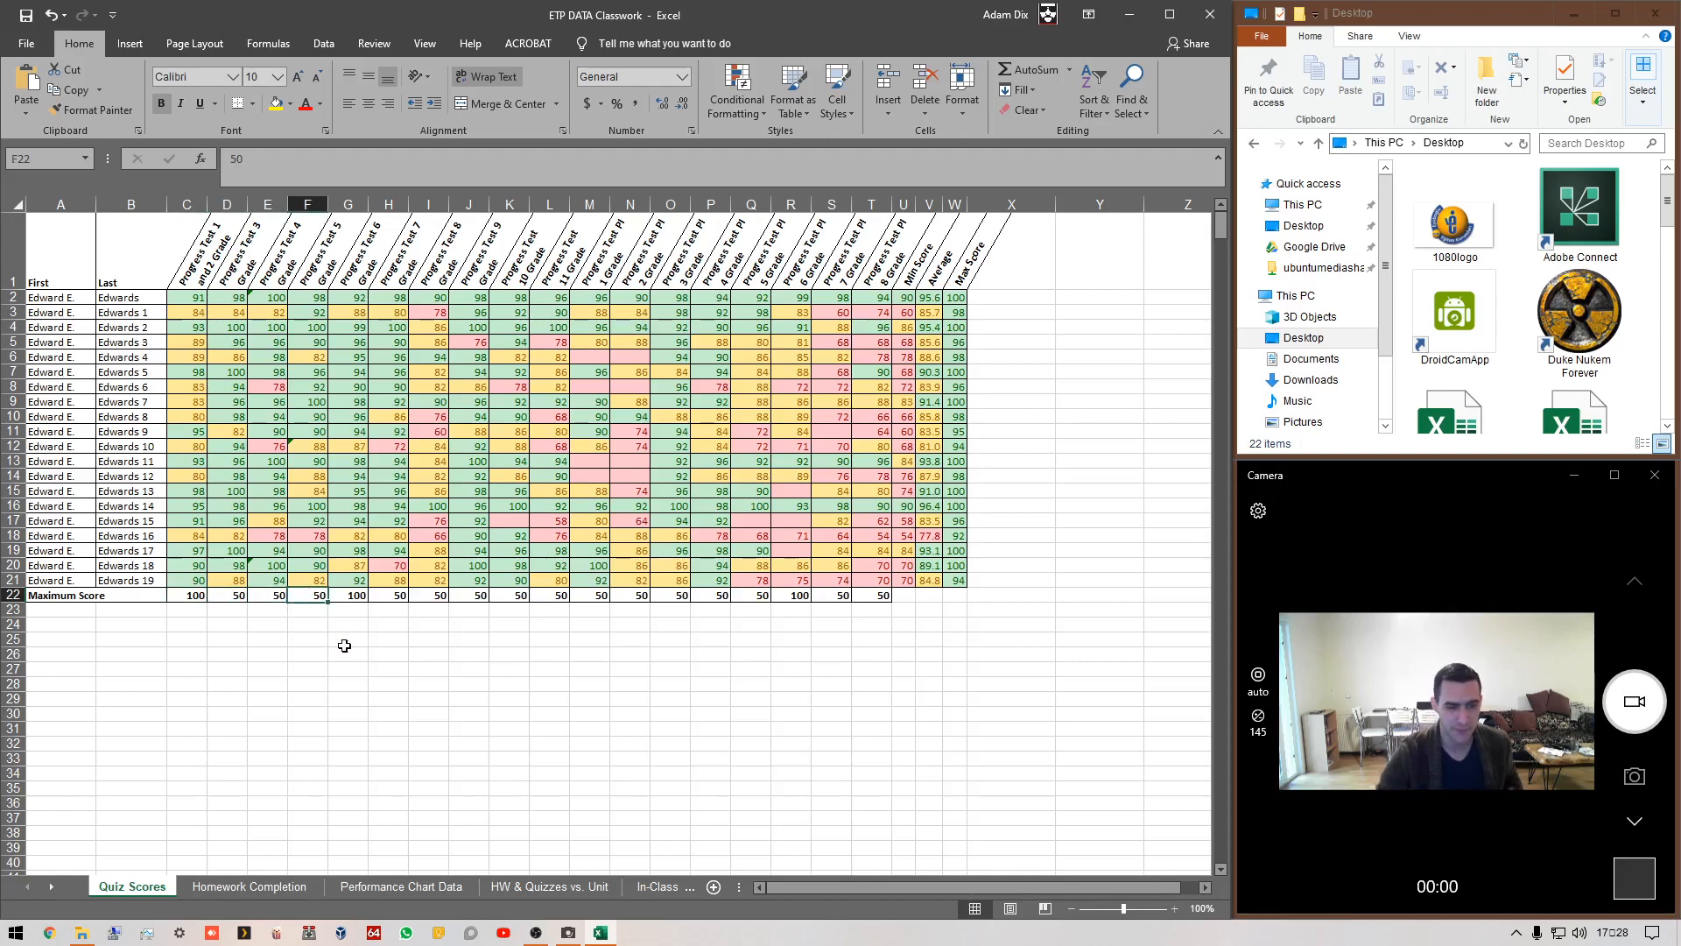
left_click(278, 580)
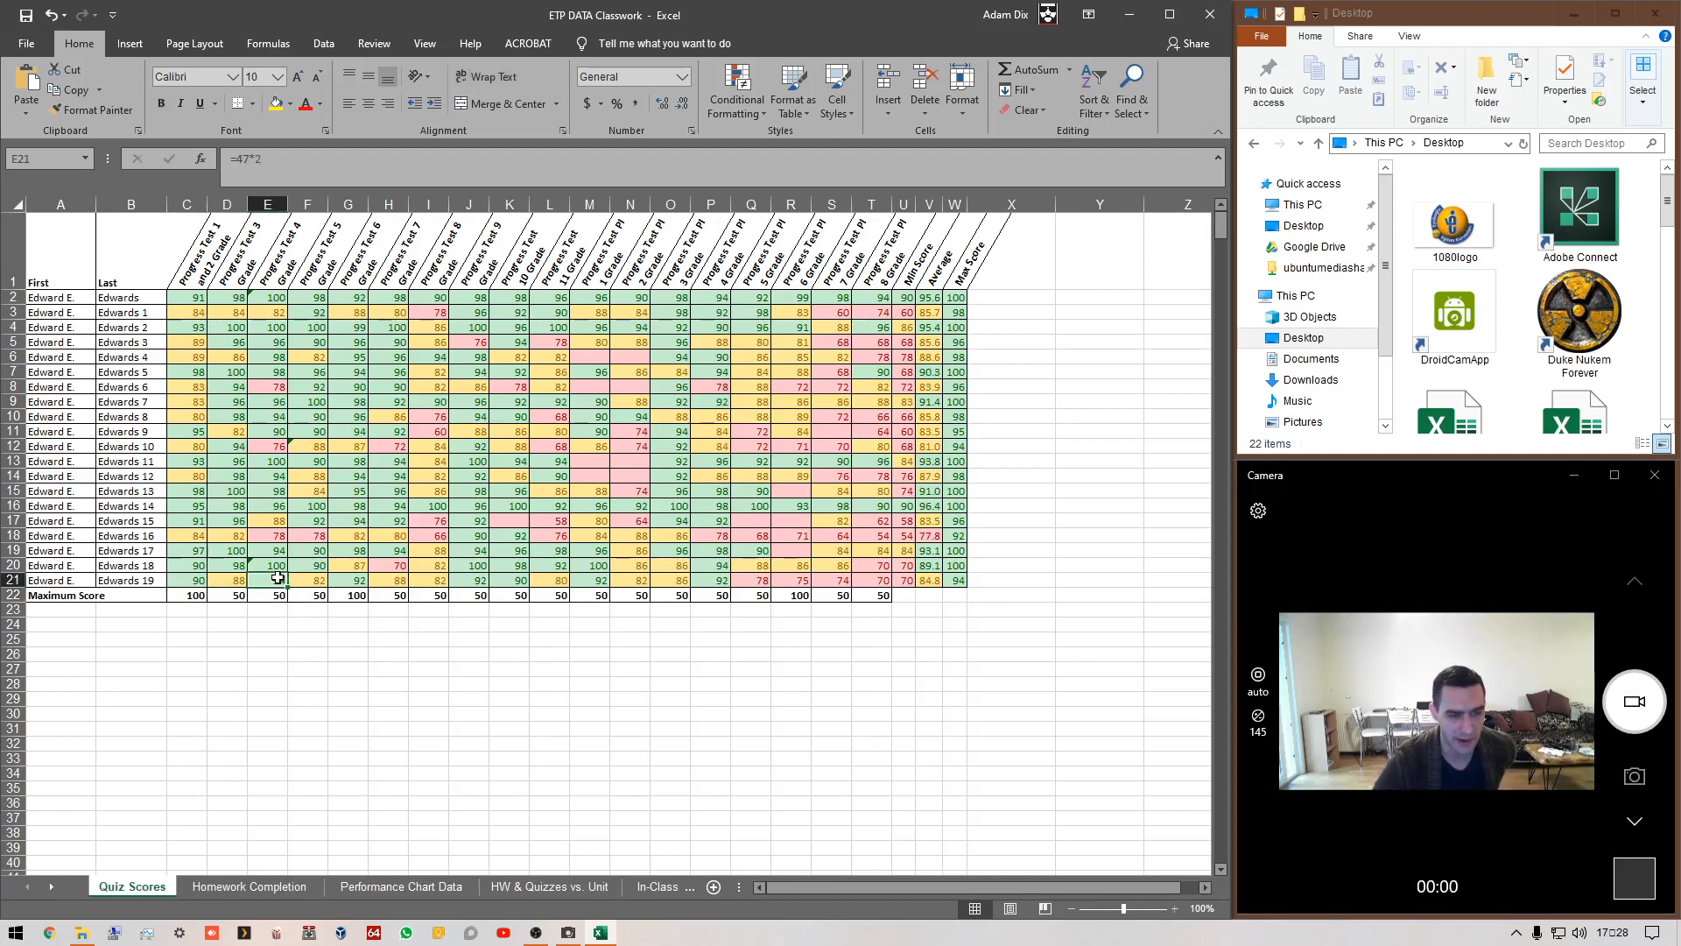
left_click(275, 595)
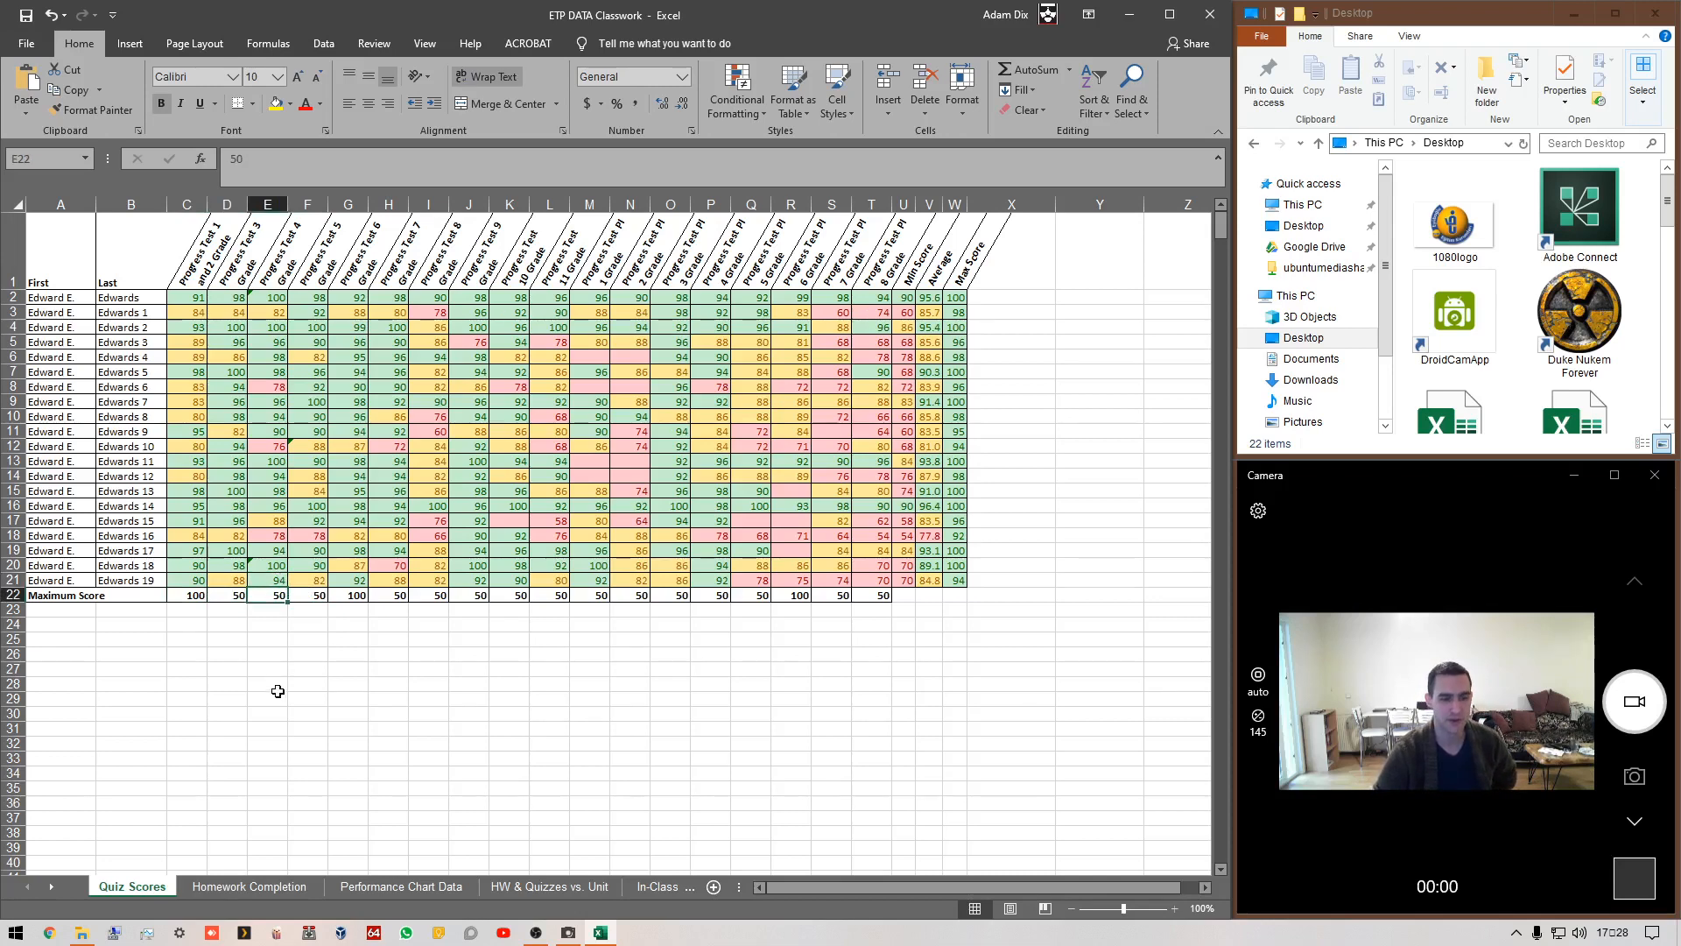
left_click(267, 581)
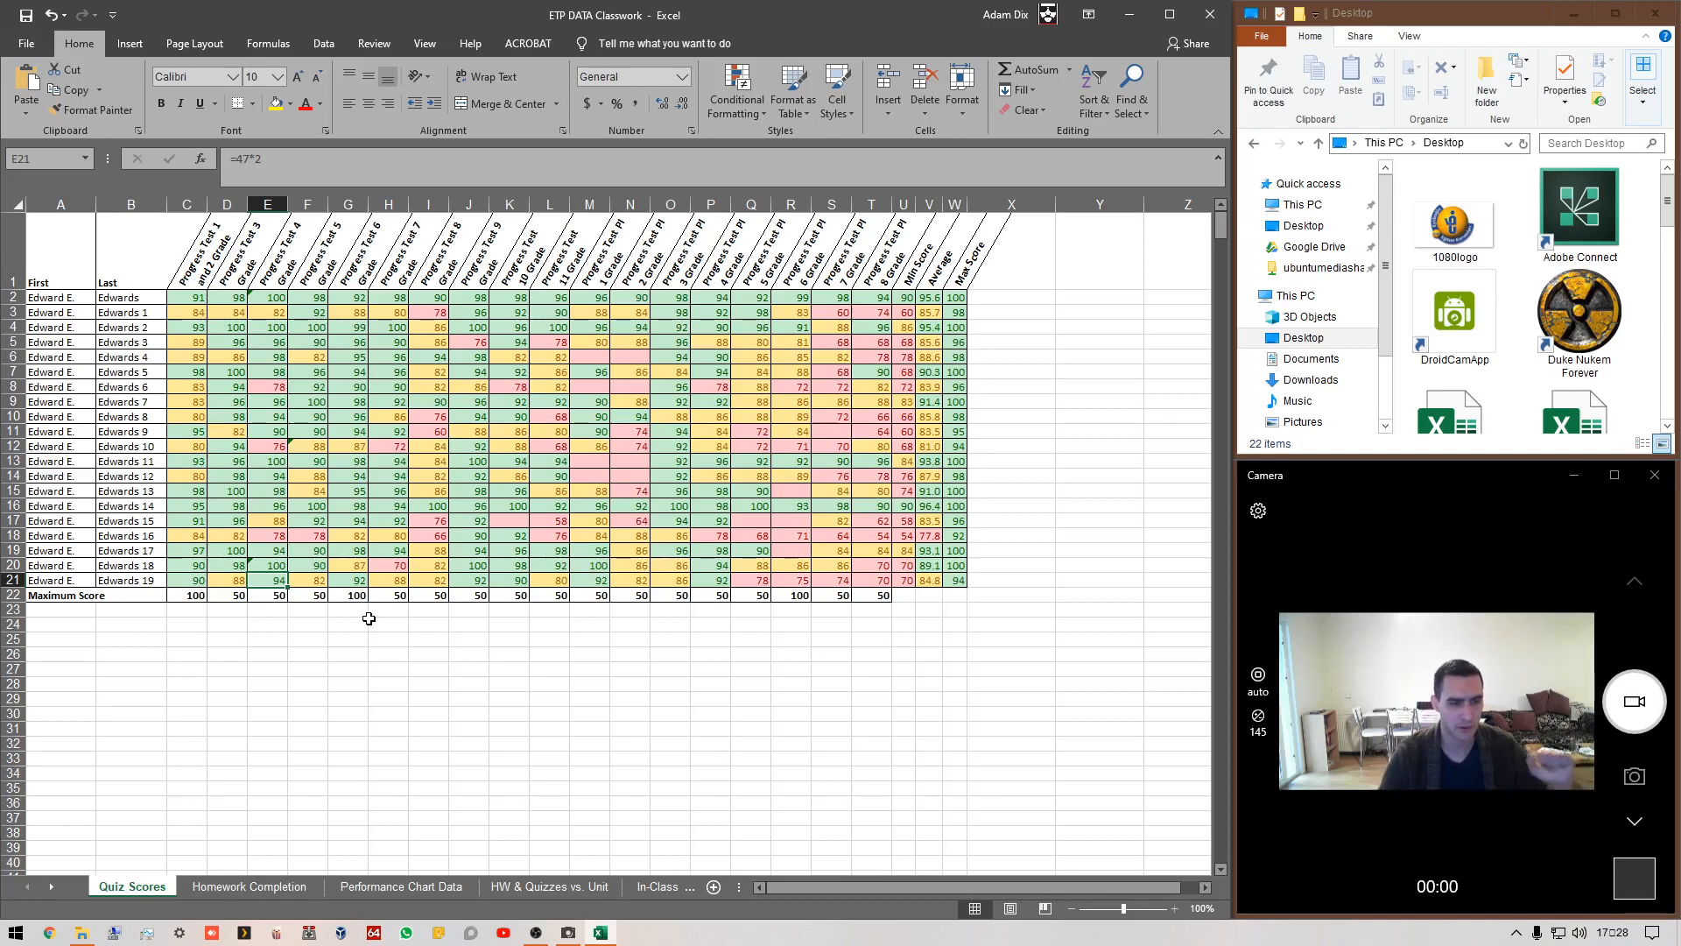
- Enter a MIN formula in C23 over the first test's grades in C2:C21
left_click(196, 612)
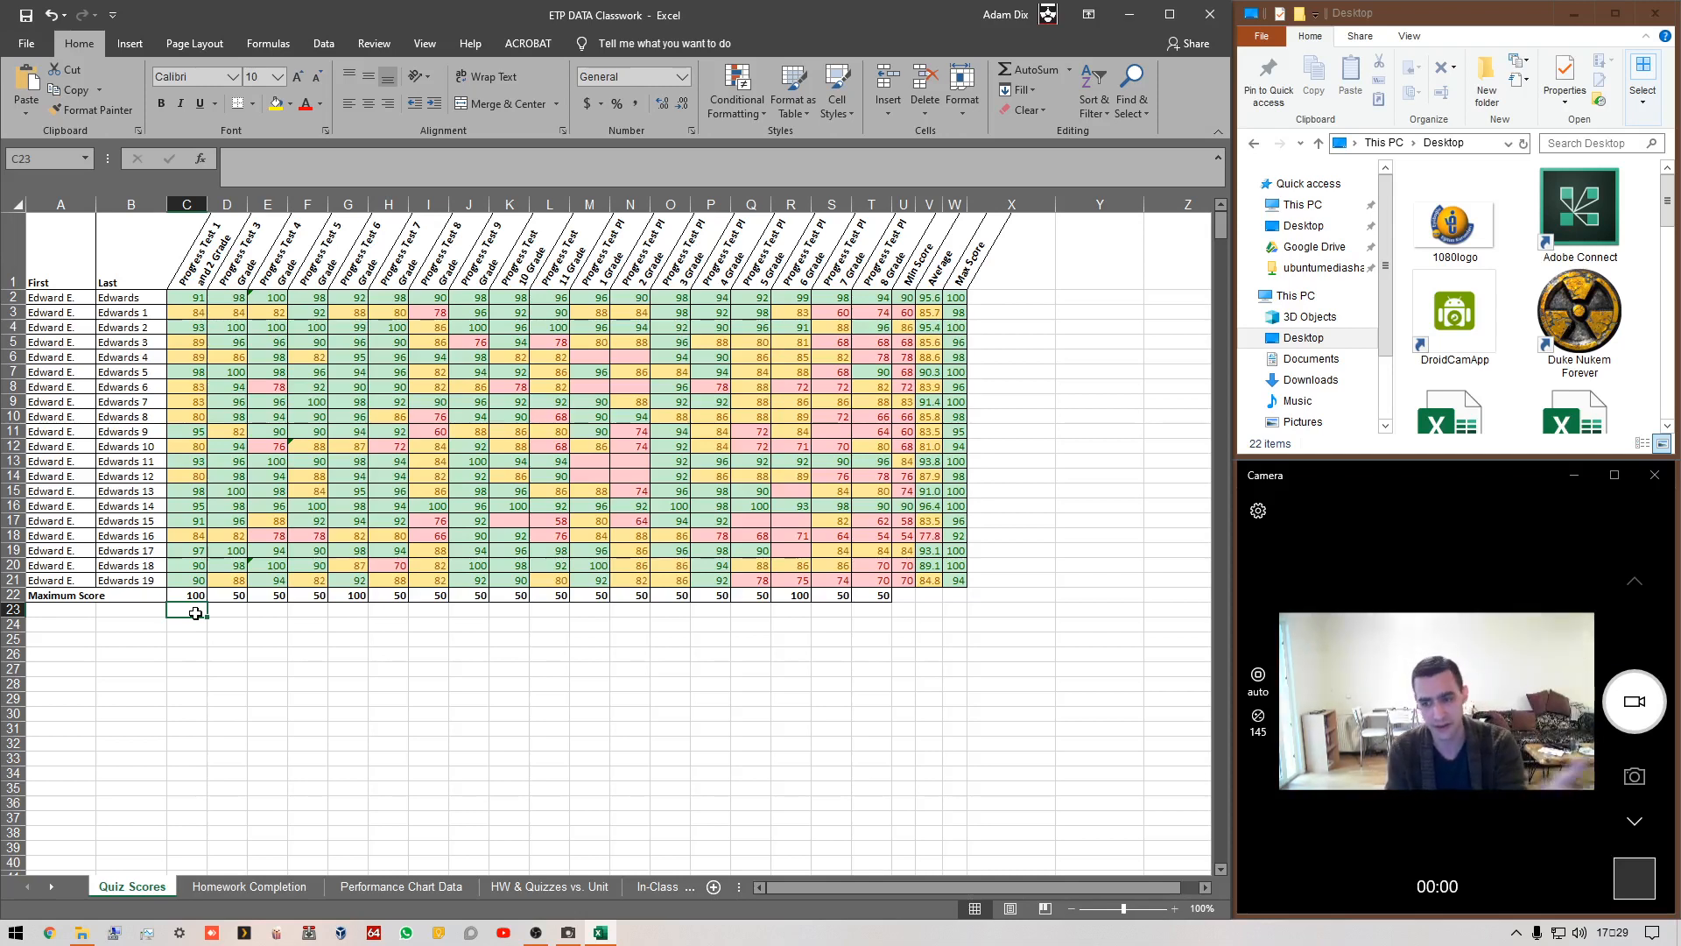
type("=a")
key("BackSpace")
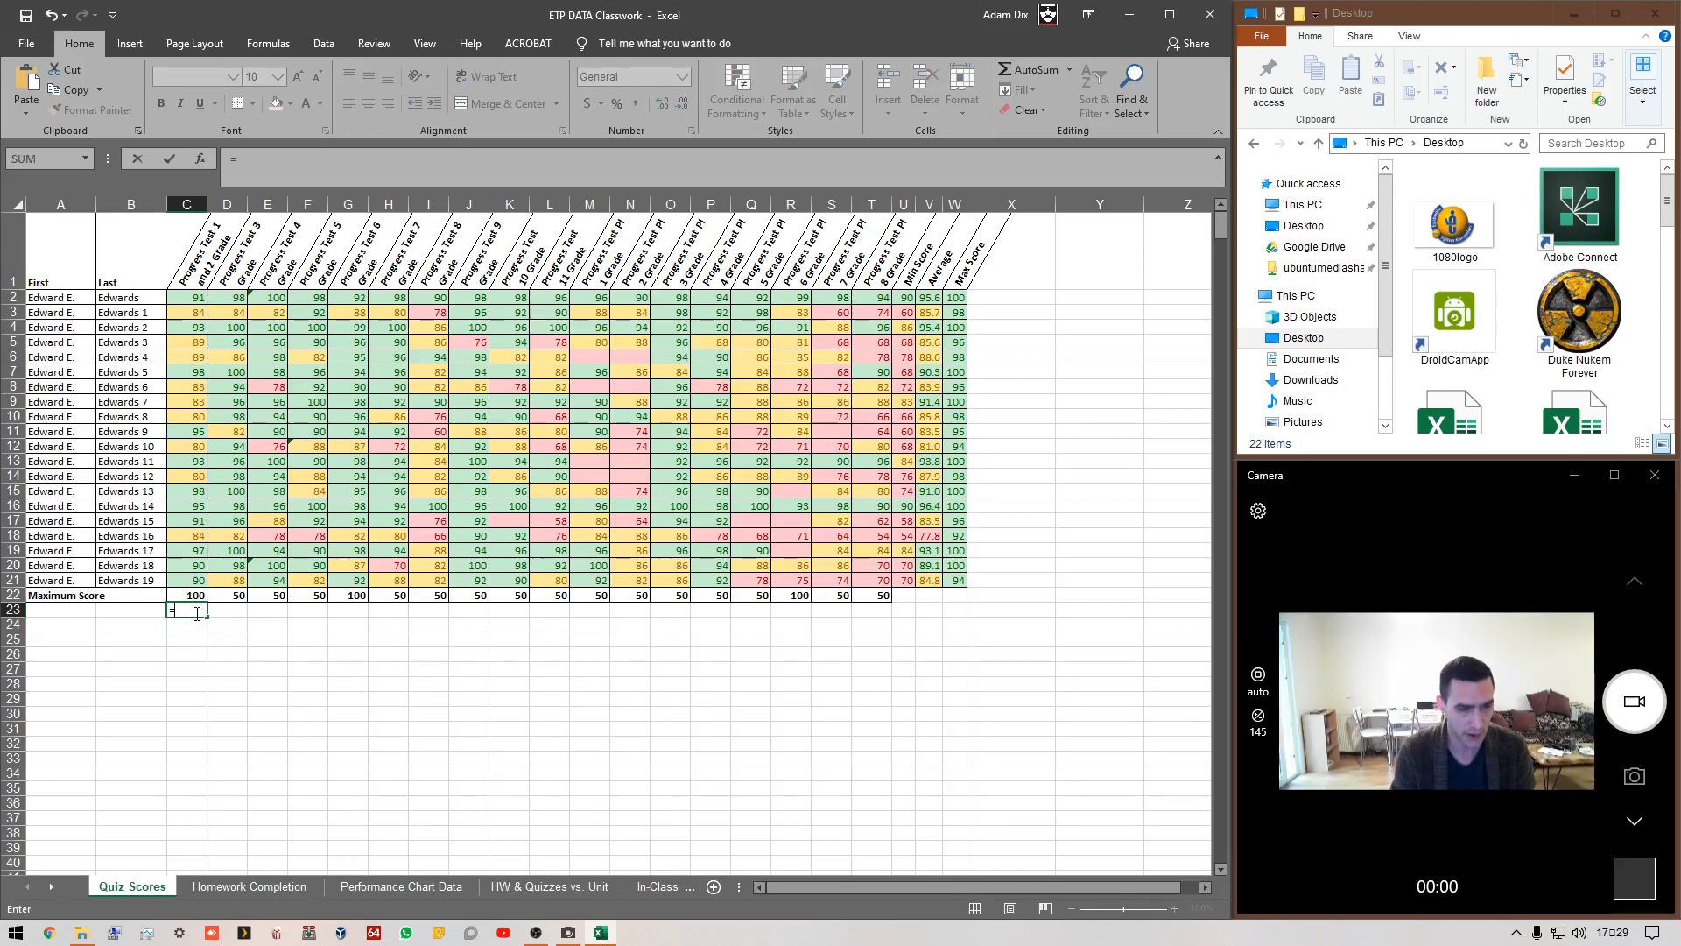
type("min(")
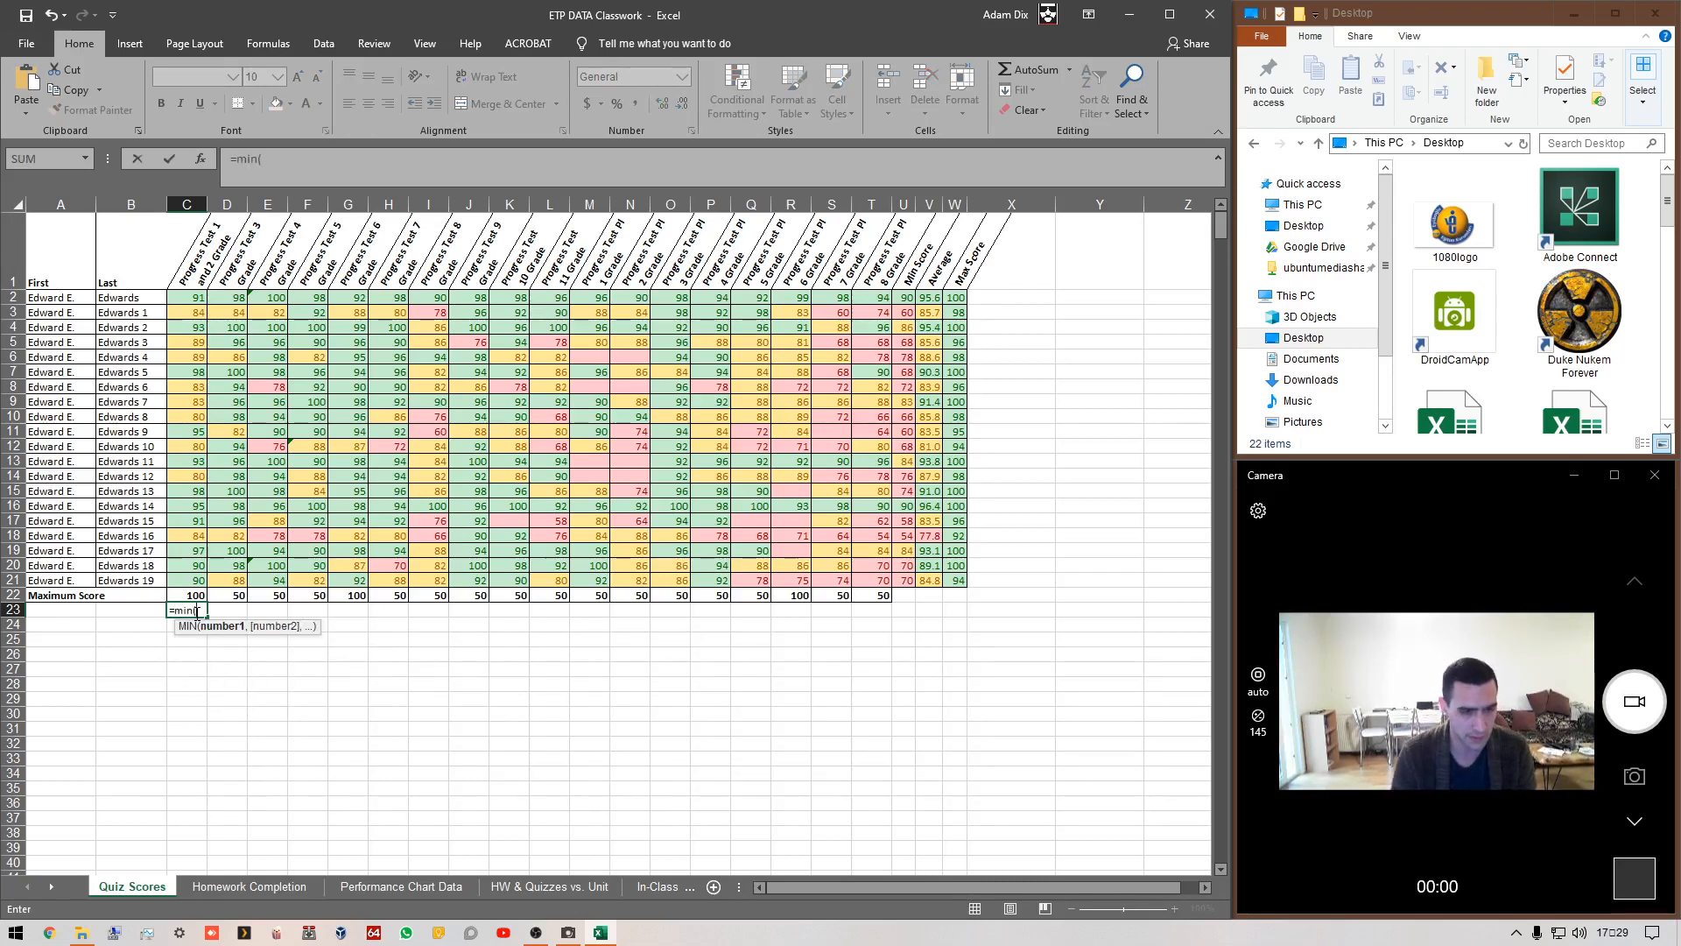
left_click_drag(198, 297, 194, 581)
key("Return")
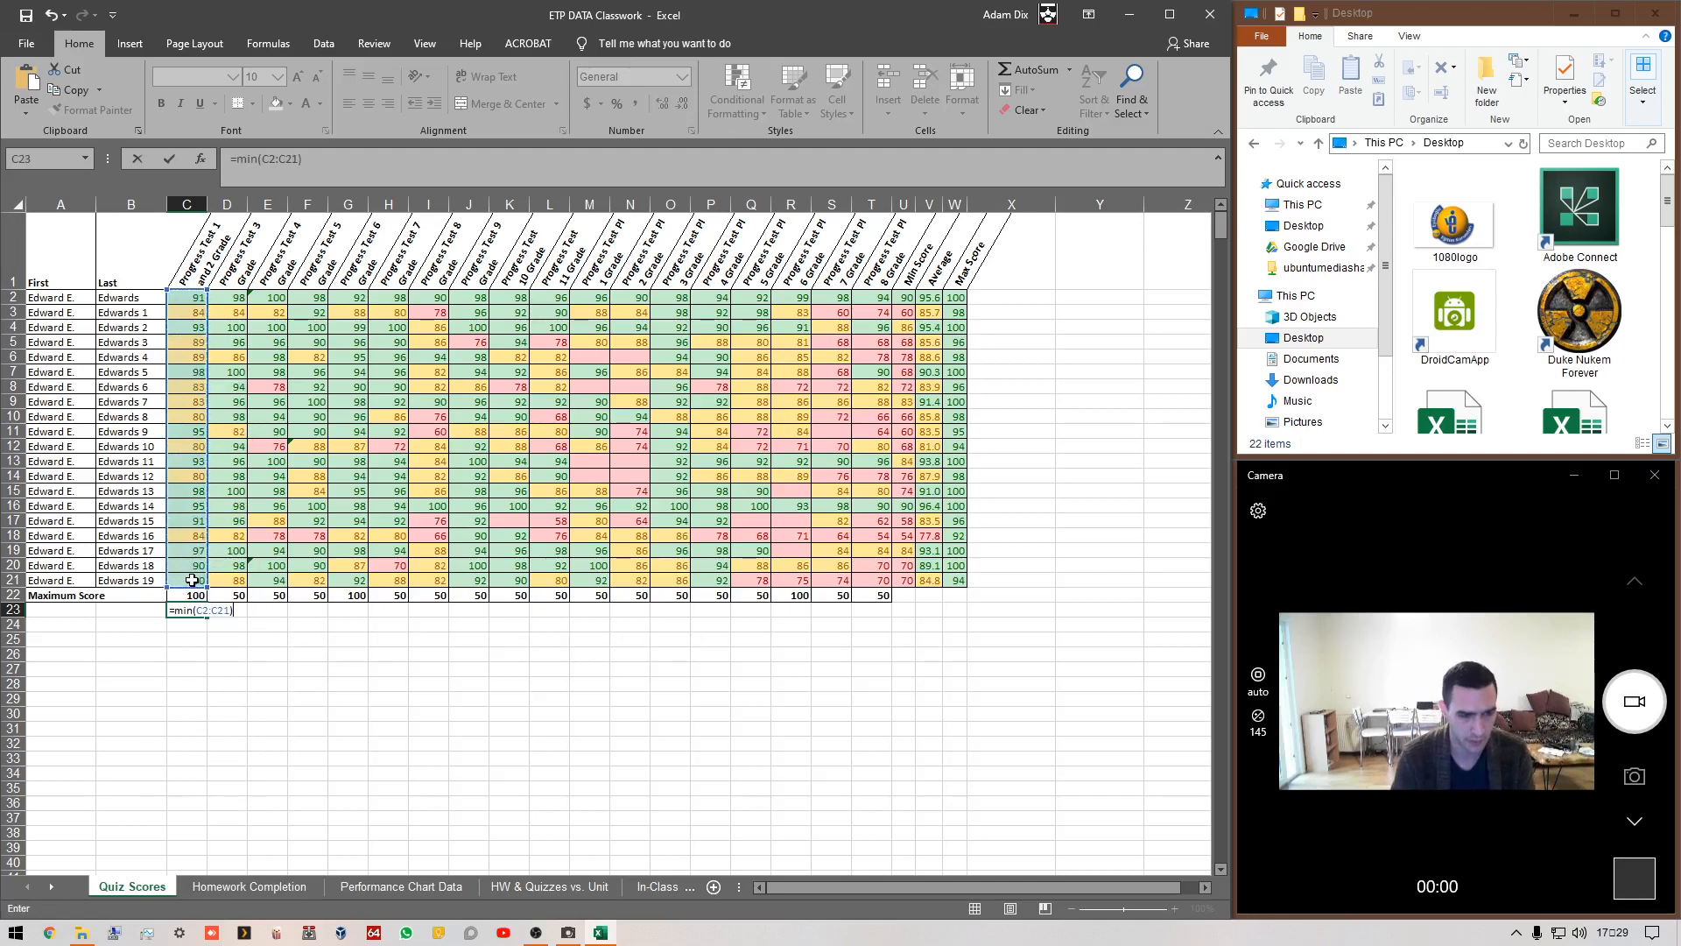
- Enter an AVERAGE formula in C24 over the first test's grades in C2:C21
type("=averg")
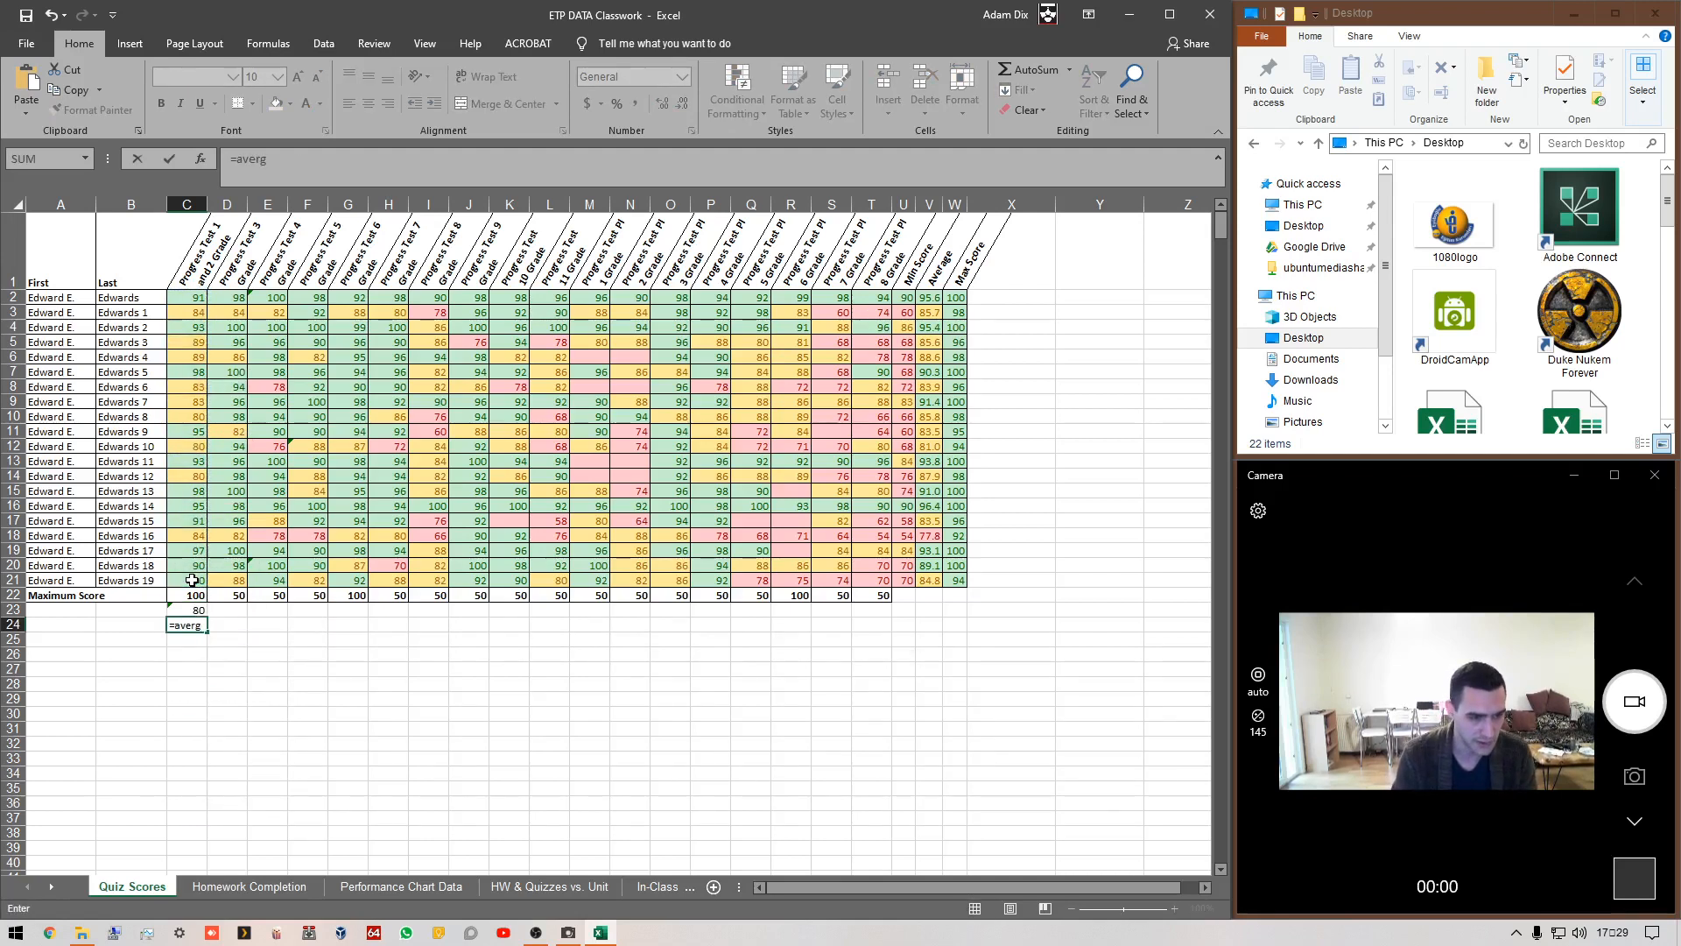
key("BackSpace")
type("a")
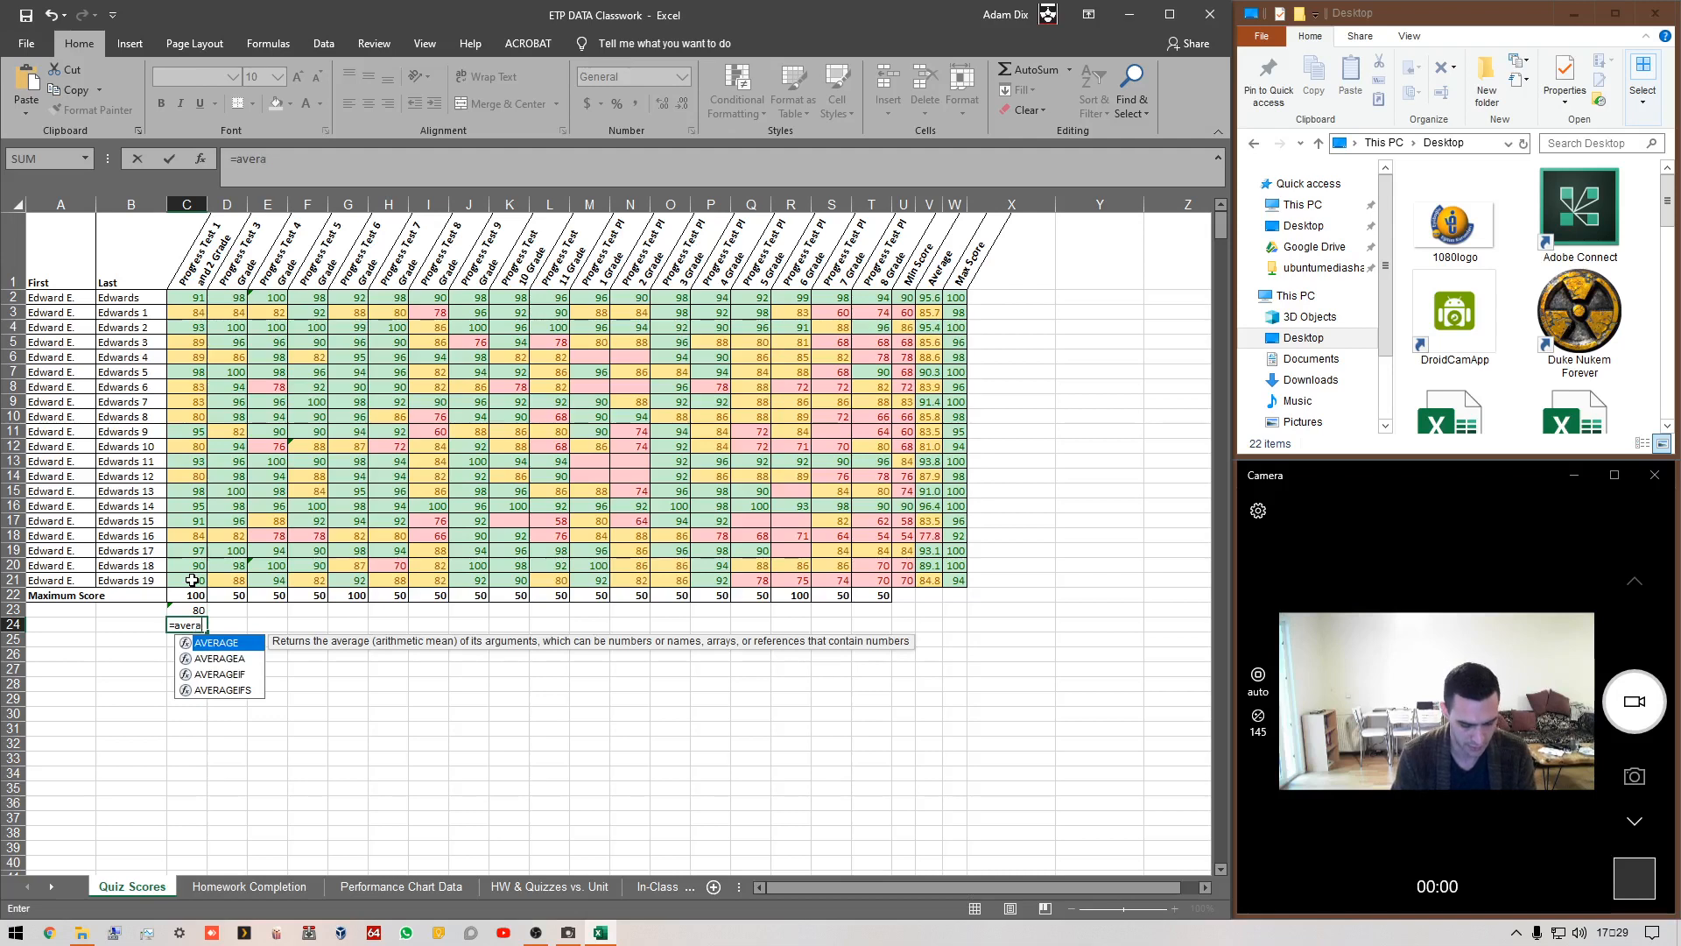
type("ge(")
left_click_drag(191, 580, 195, 301)
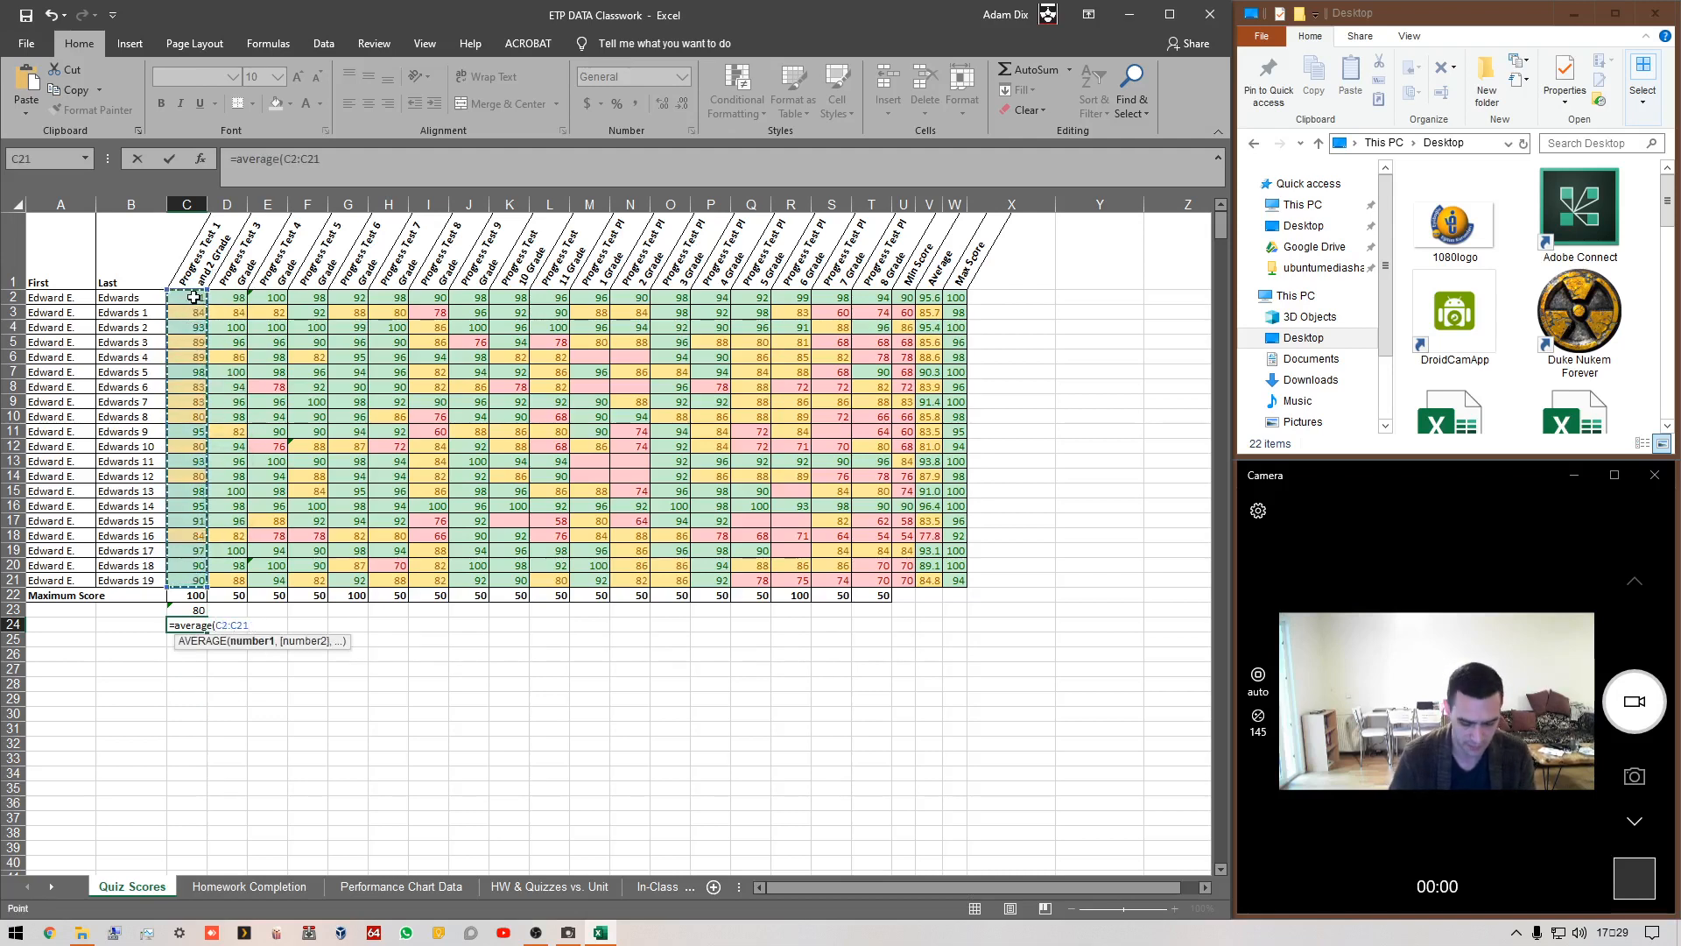
type(")")
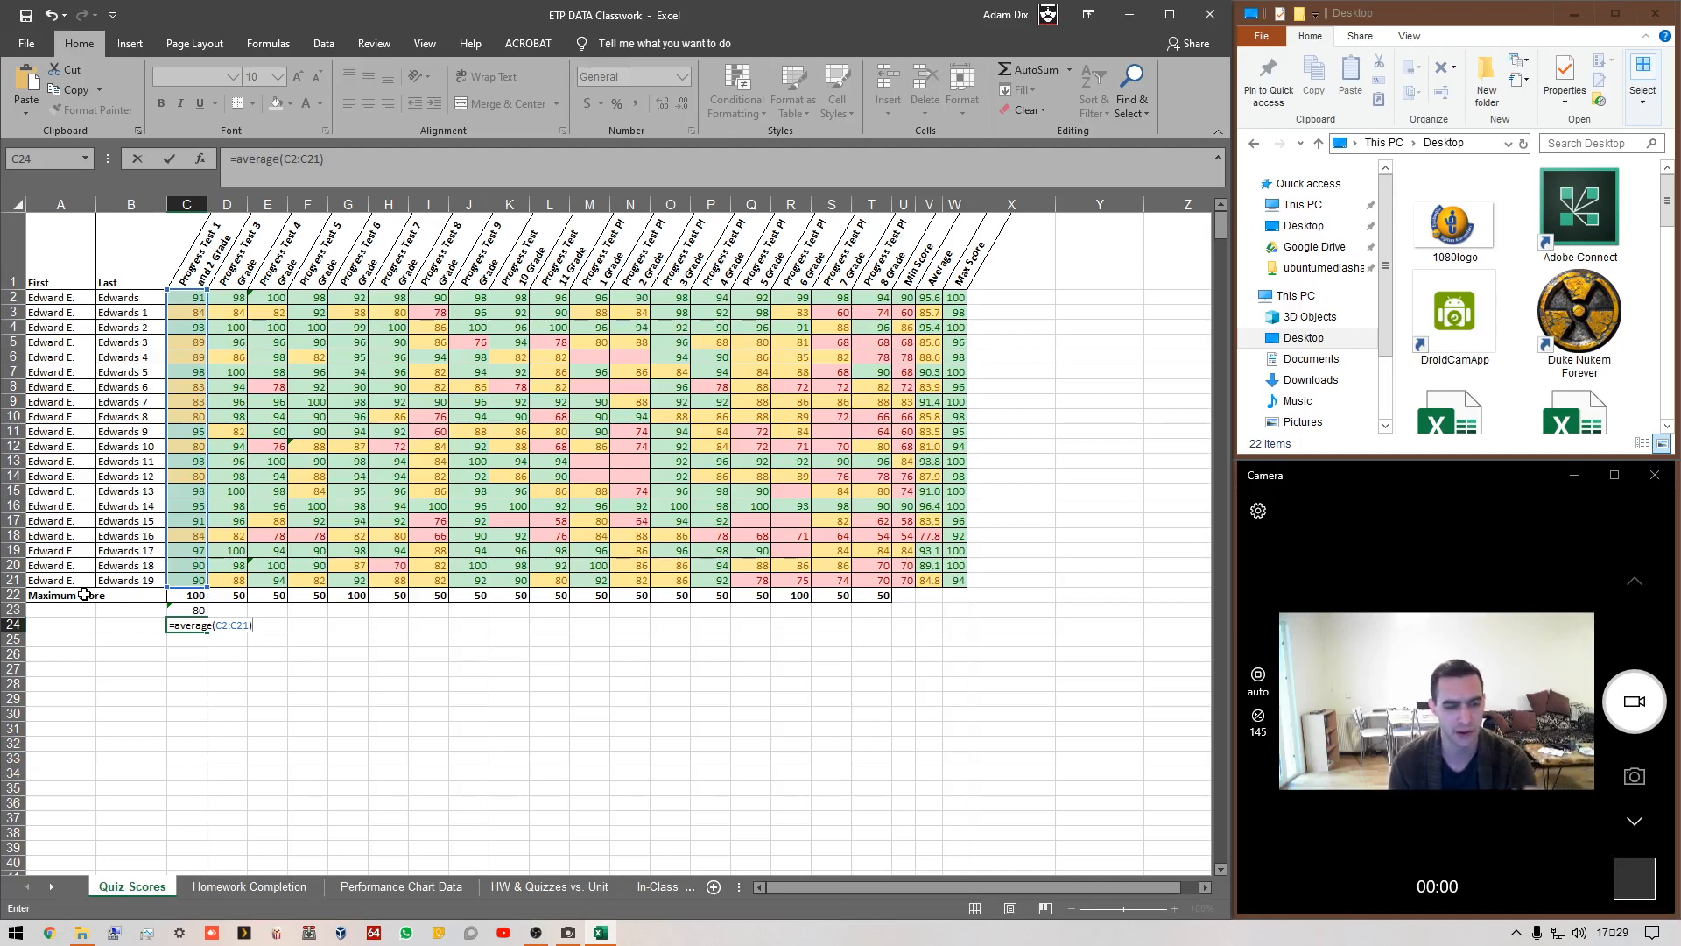
key("Return")
- Enter a MAX formula in C25 over the first test's grades in C2:C21
type("=max(")
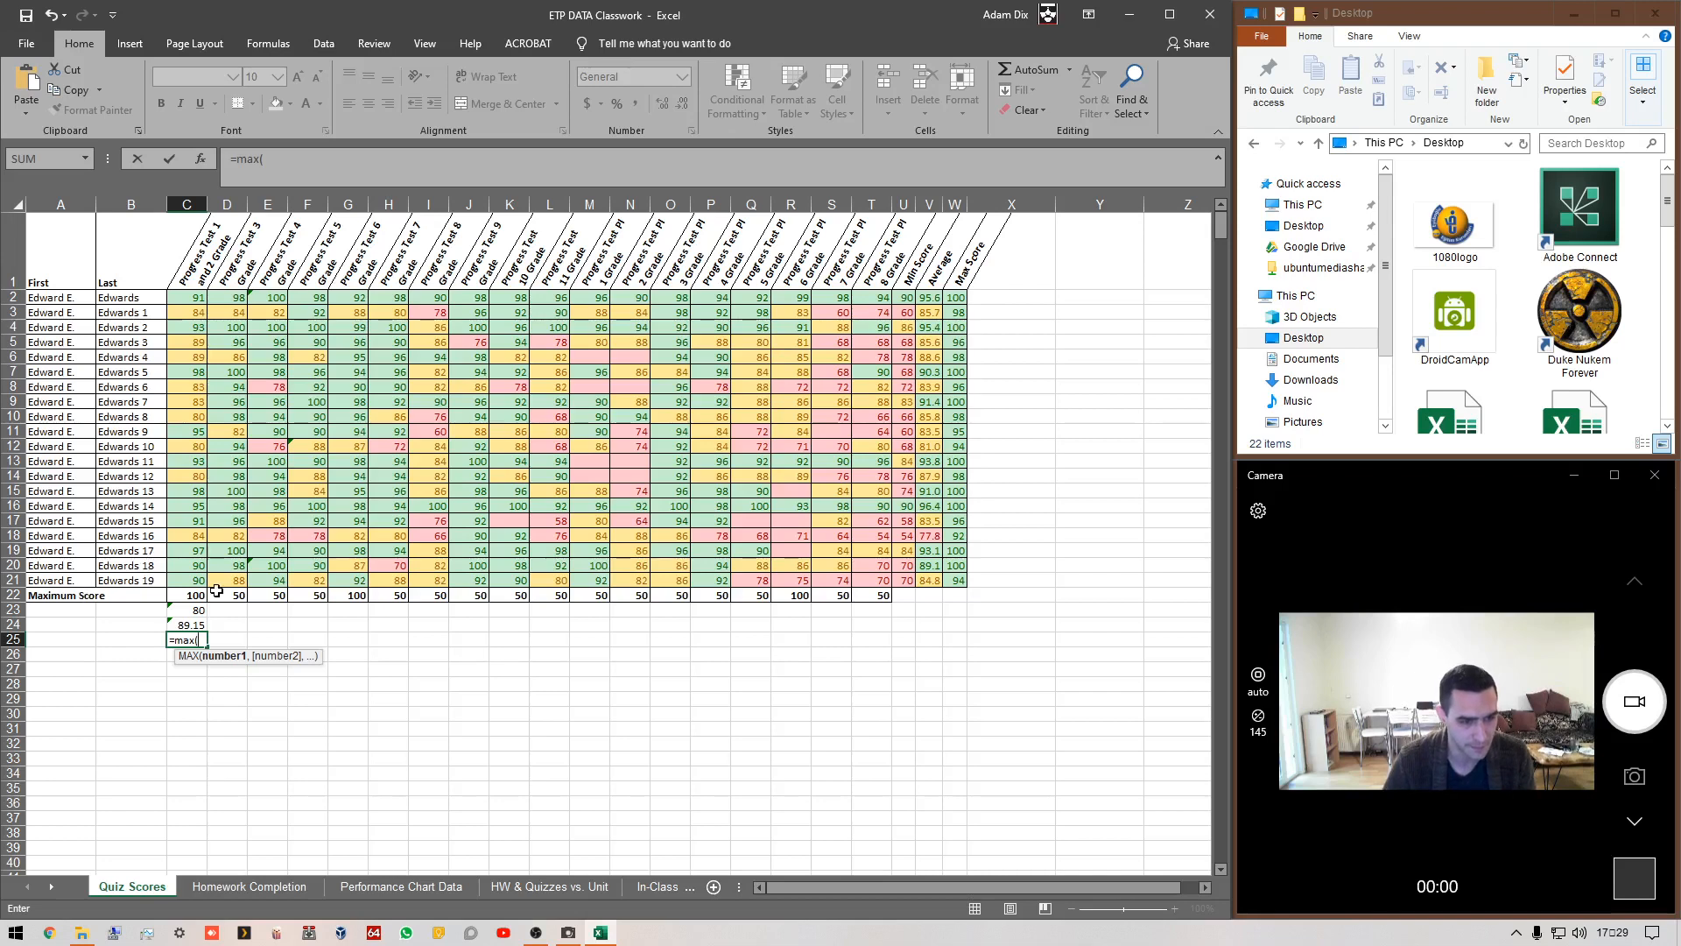
left_click_drag(182, 576, 163, 287)
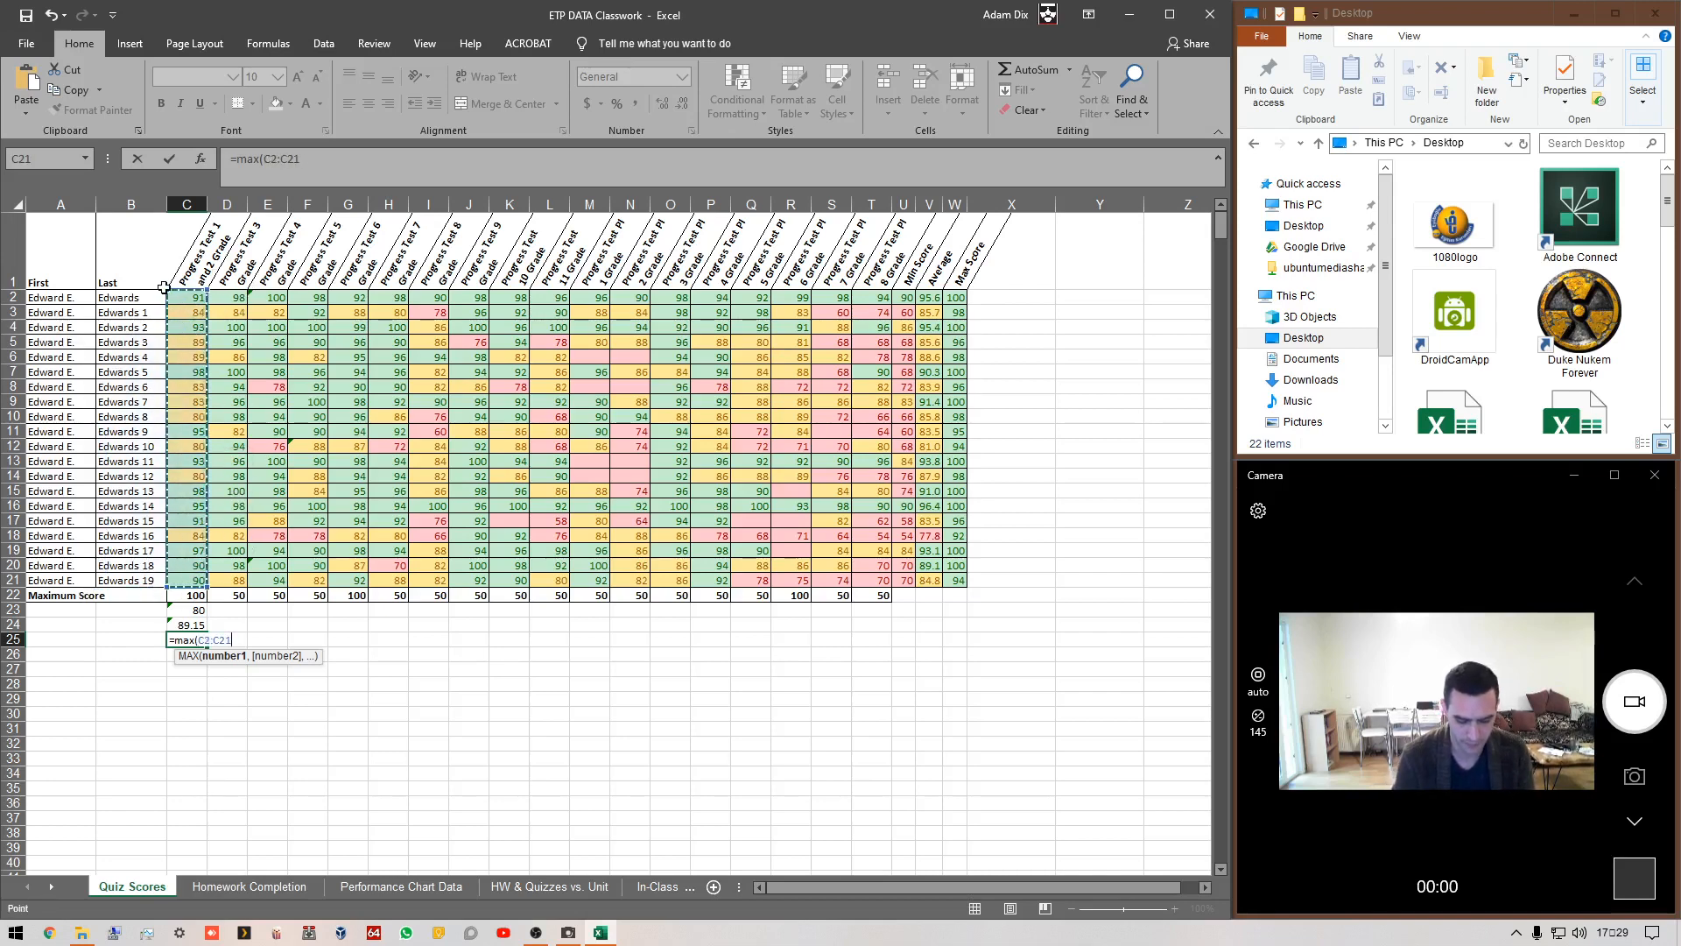
key("Return")
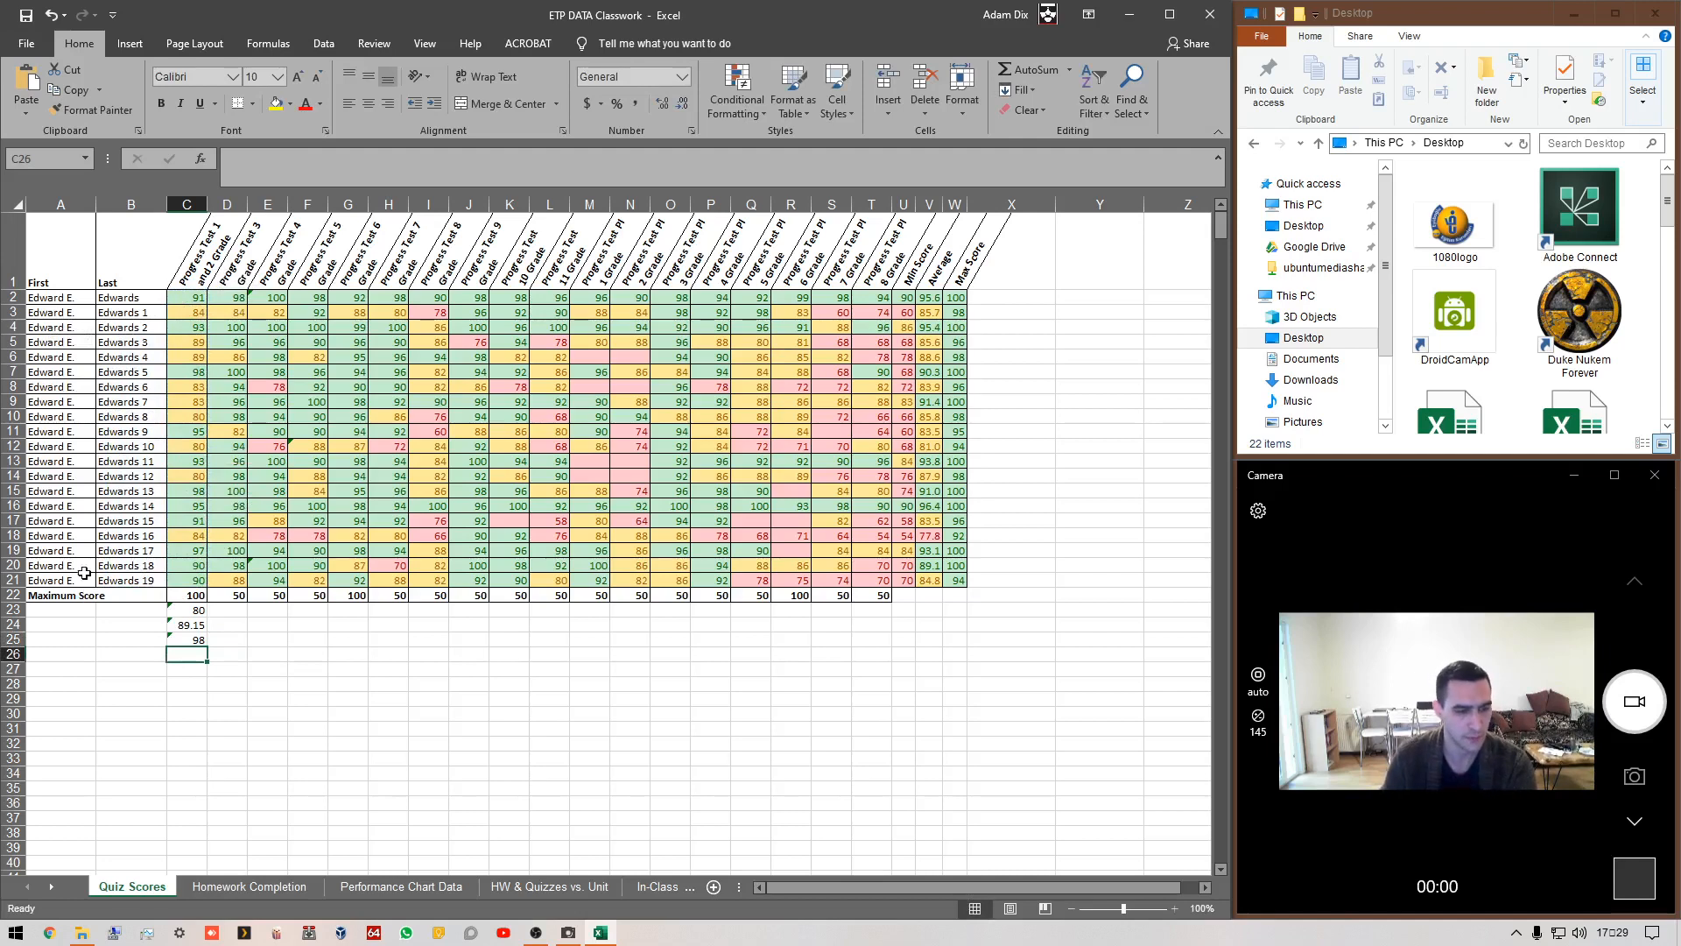
- Change the row 22 label to "Maximum Possible Score"
left_click(59, 609)
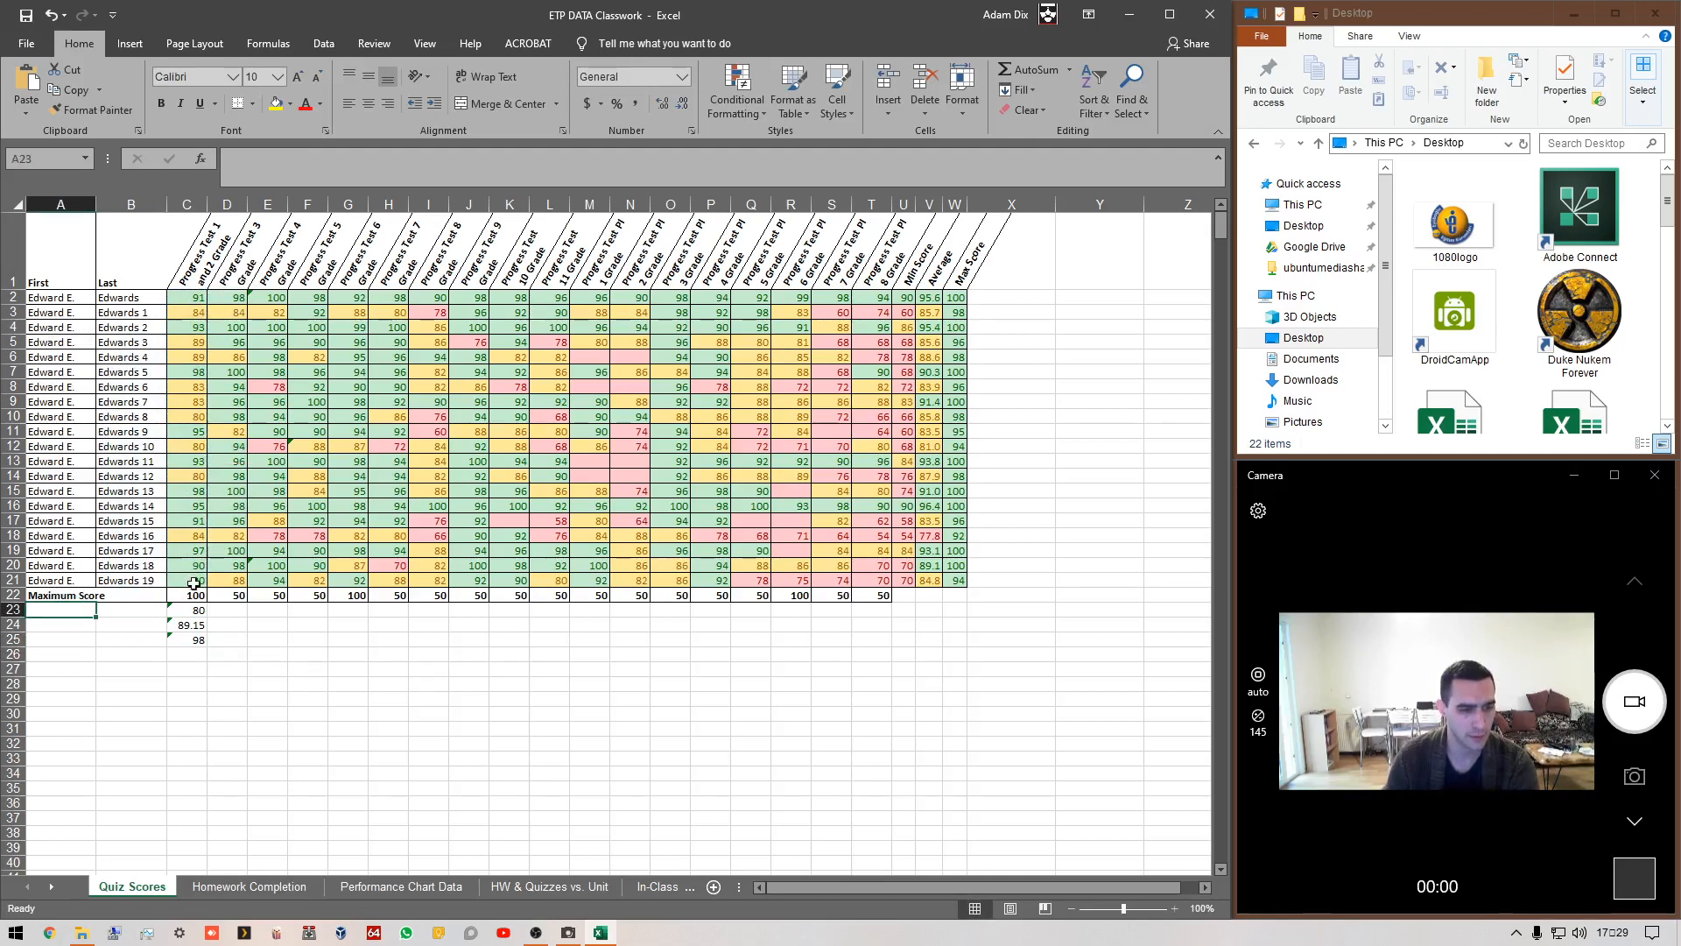
double_click(80, 595)
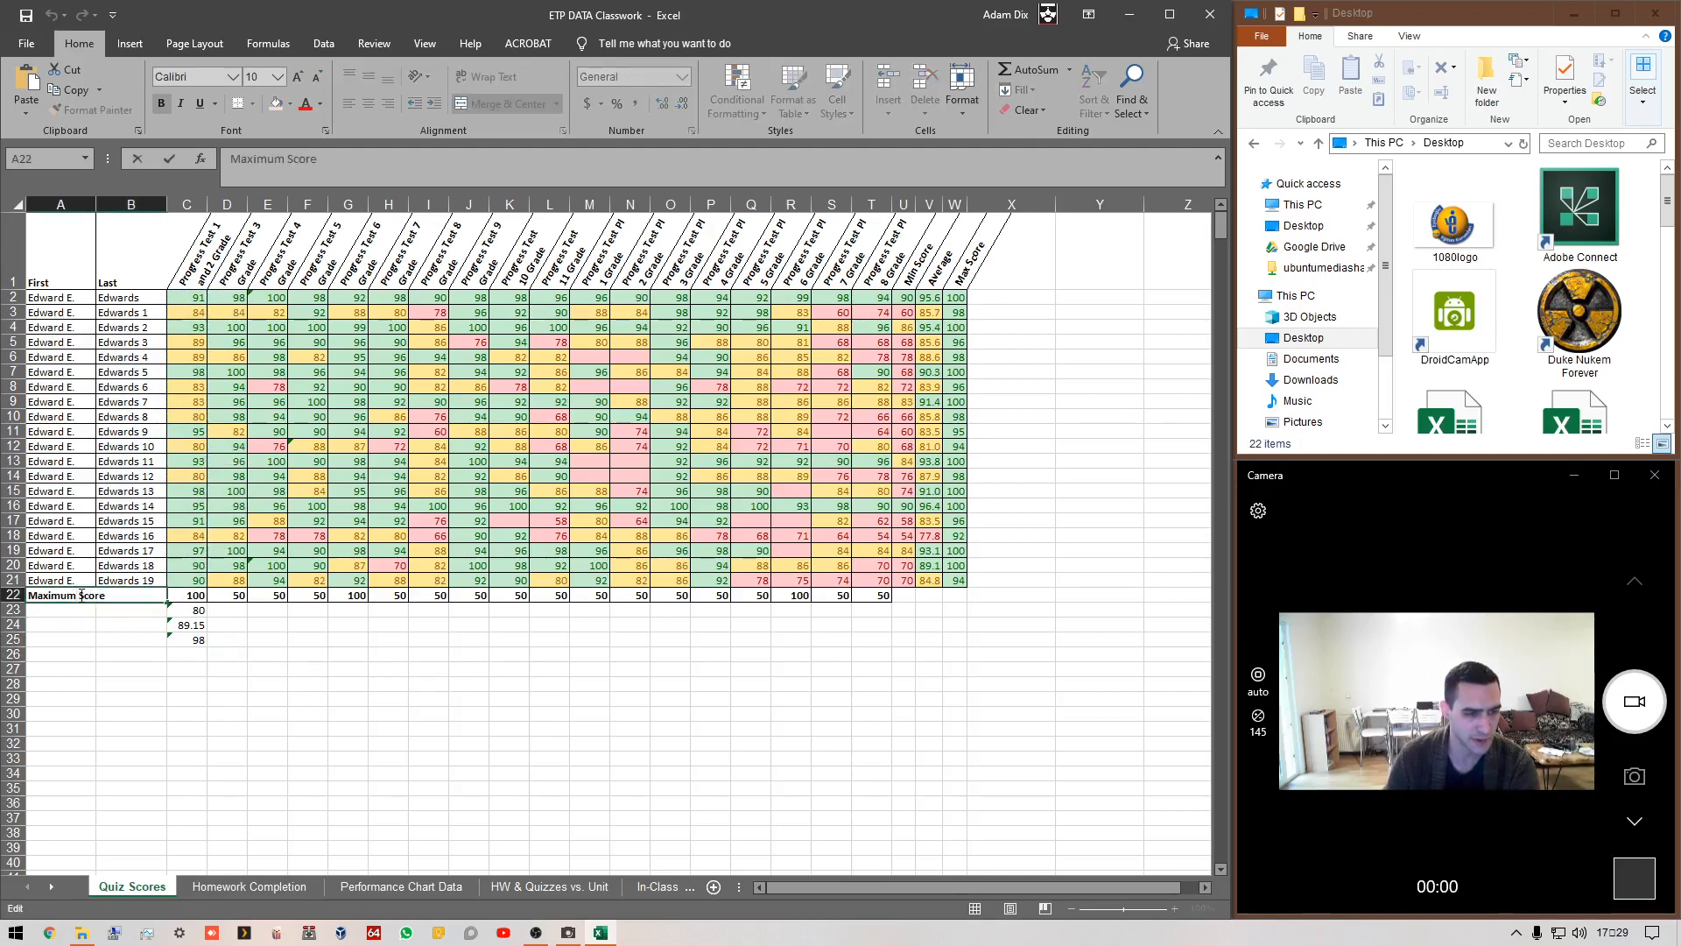
type("Possible")
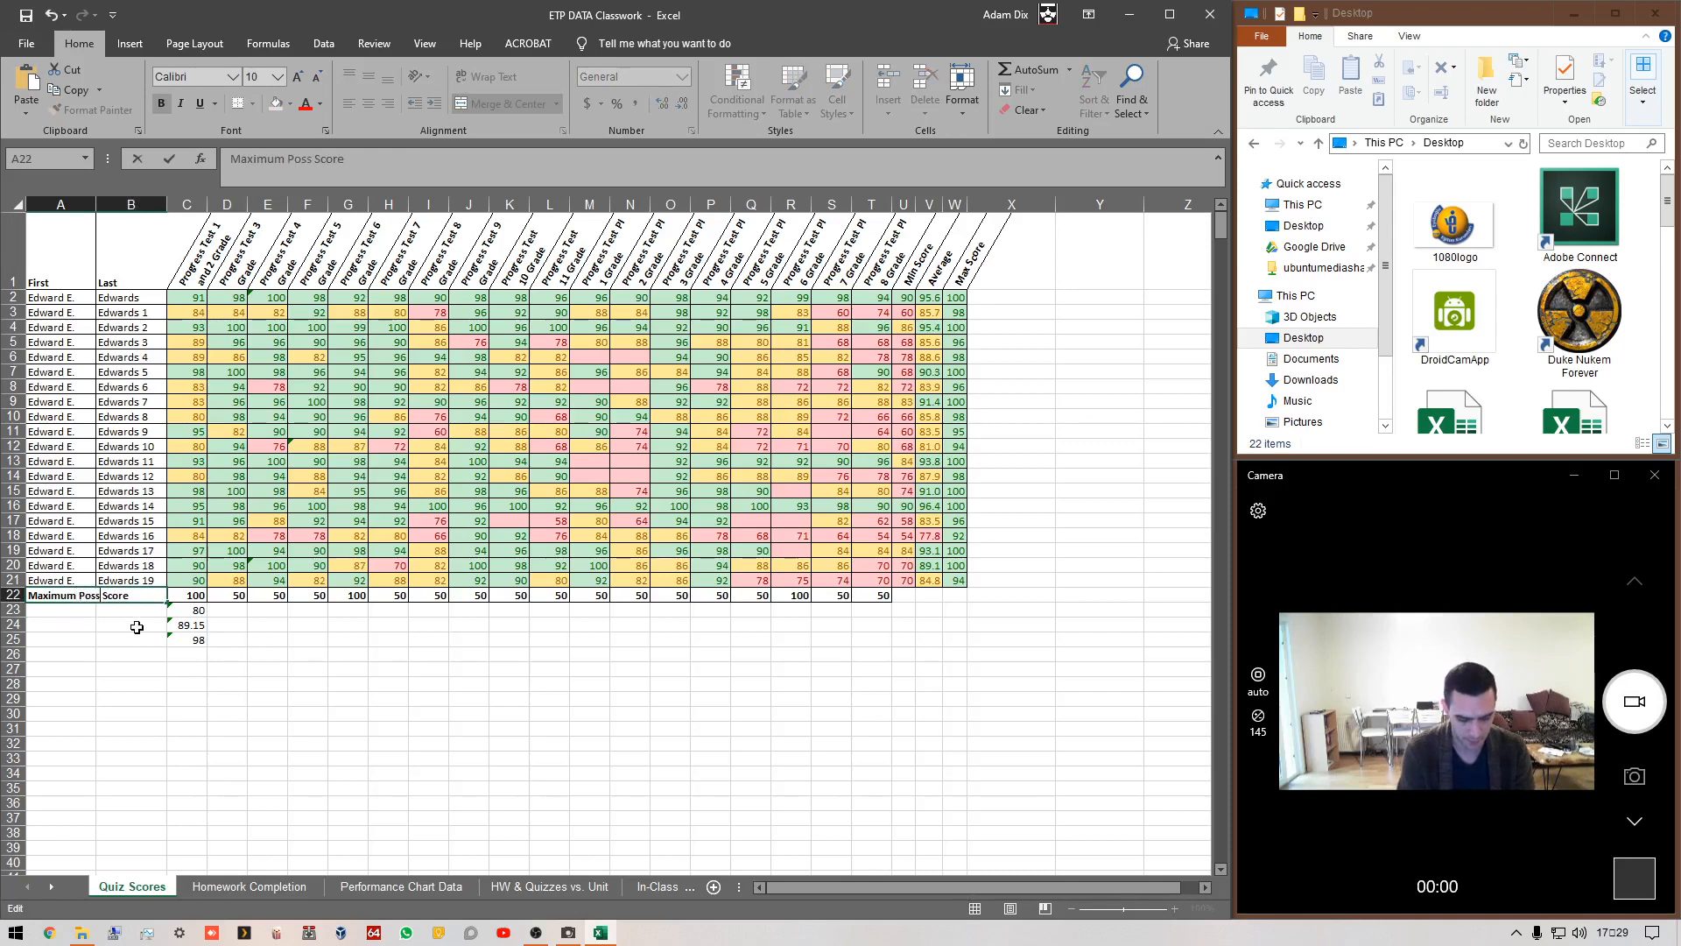
key("Return")
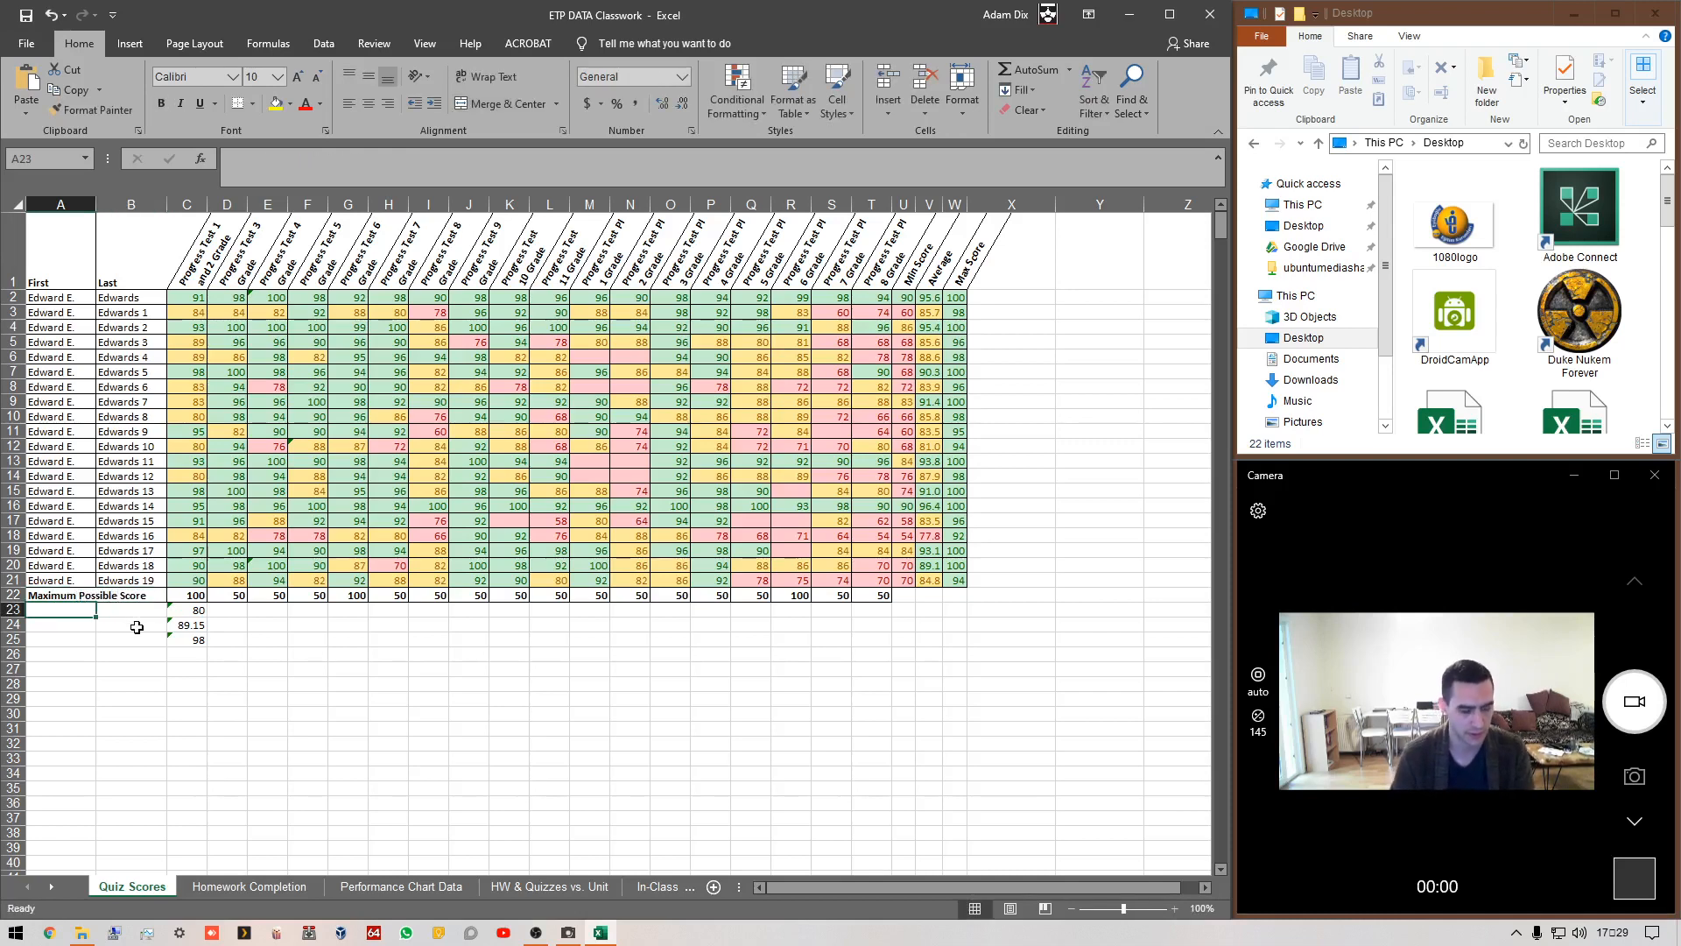
- Label A23, A24 and A25 as "Minimum Score", "Average Score" and "Maximum Score"
type("Minimum Score")
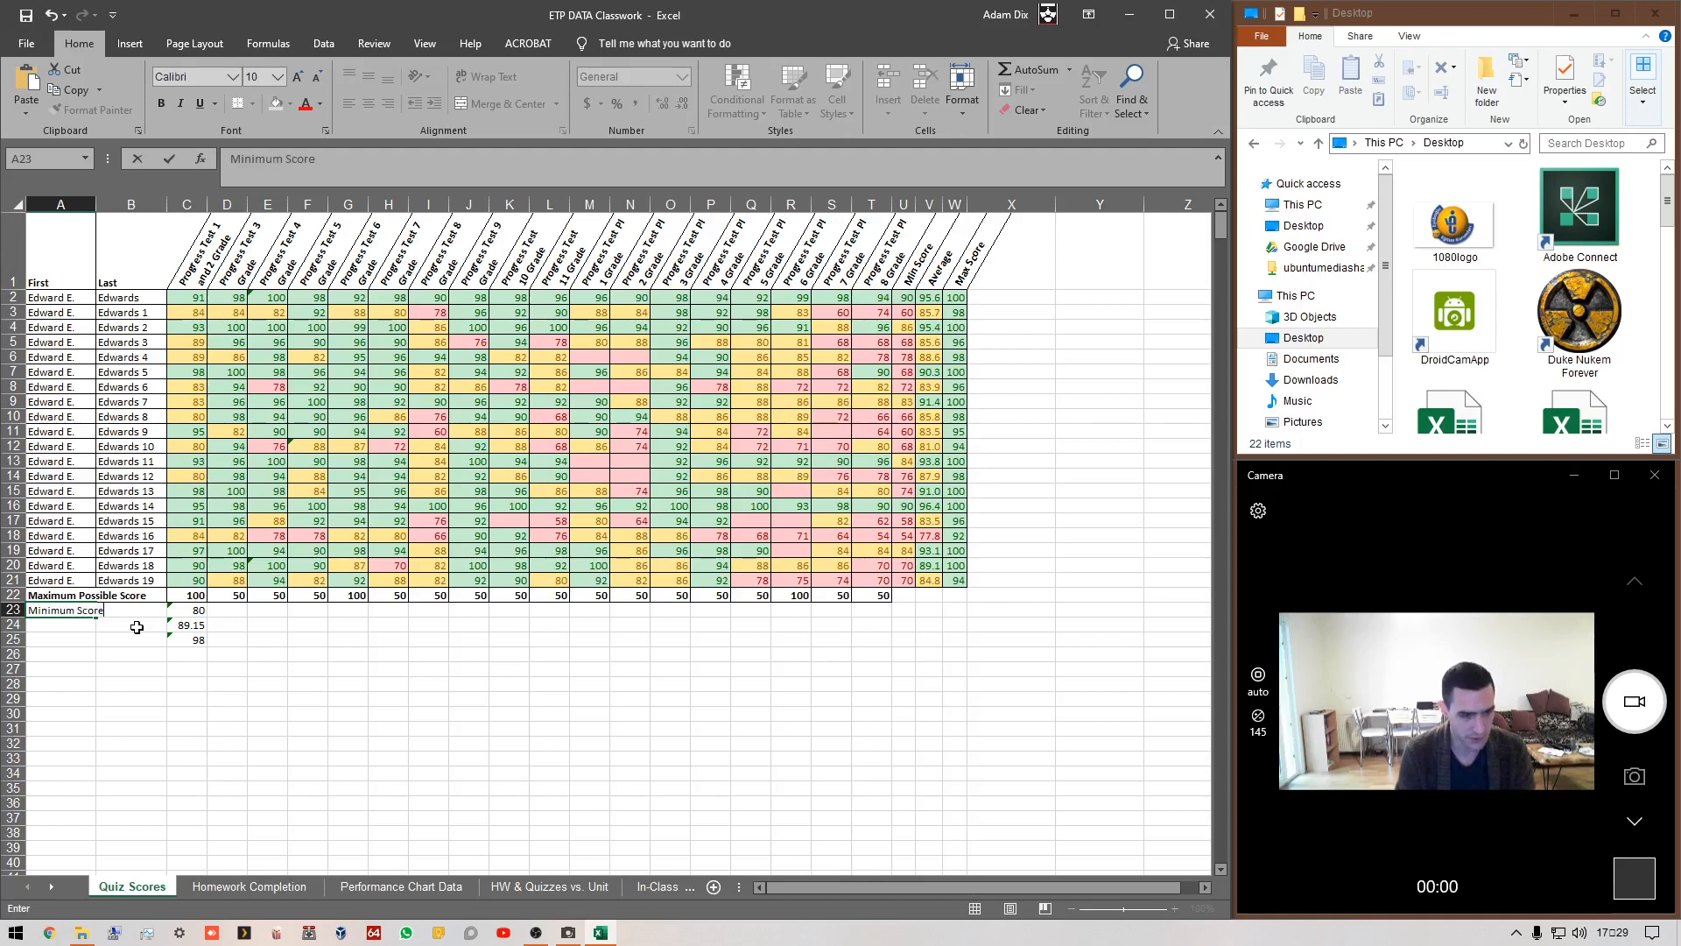
key("Return")
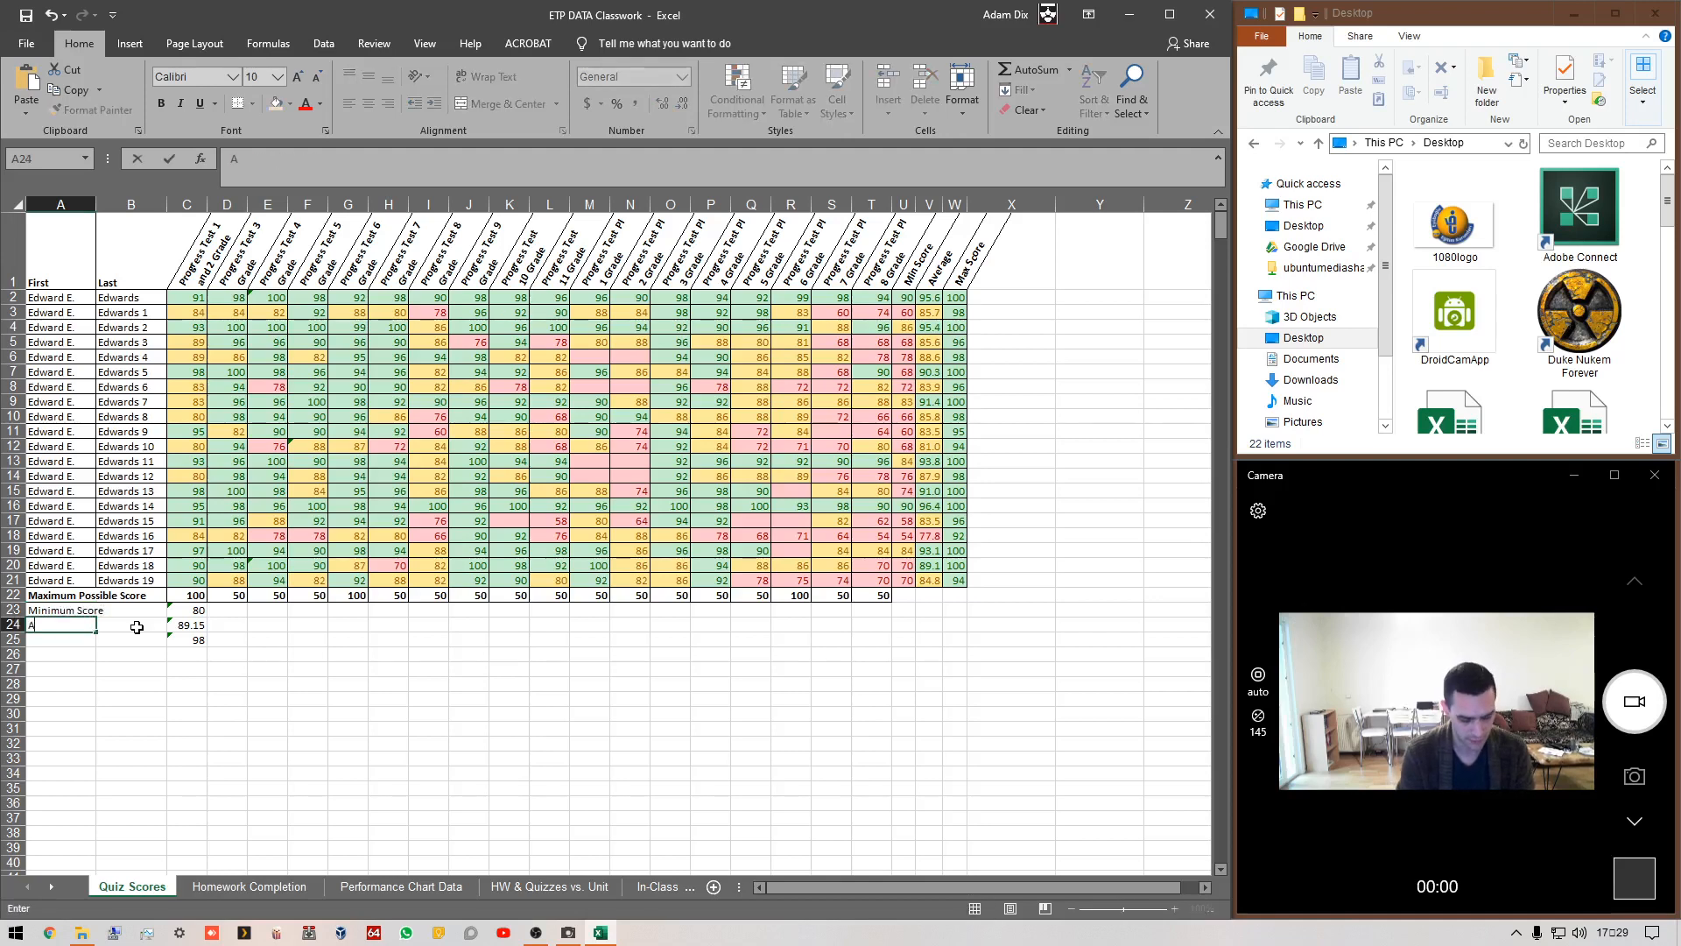
type("Average Score")
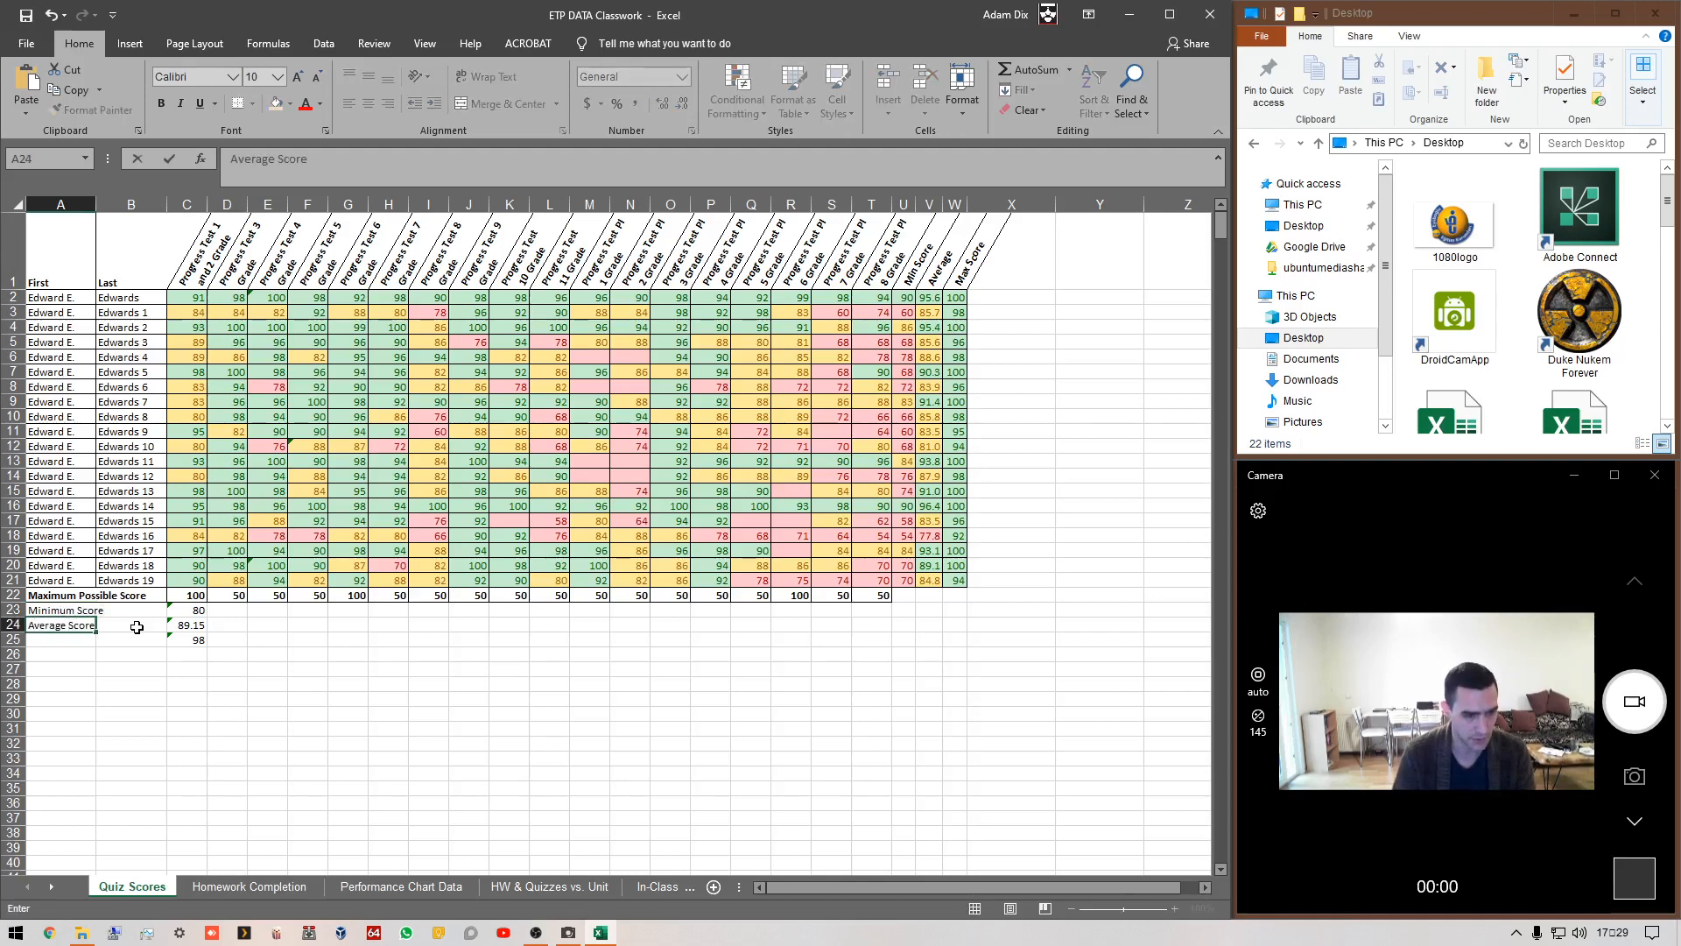
key("Up")
key("Down")
key("Down")
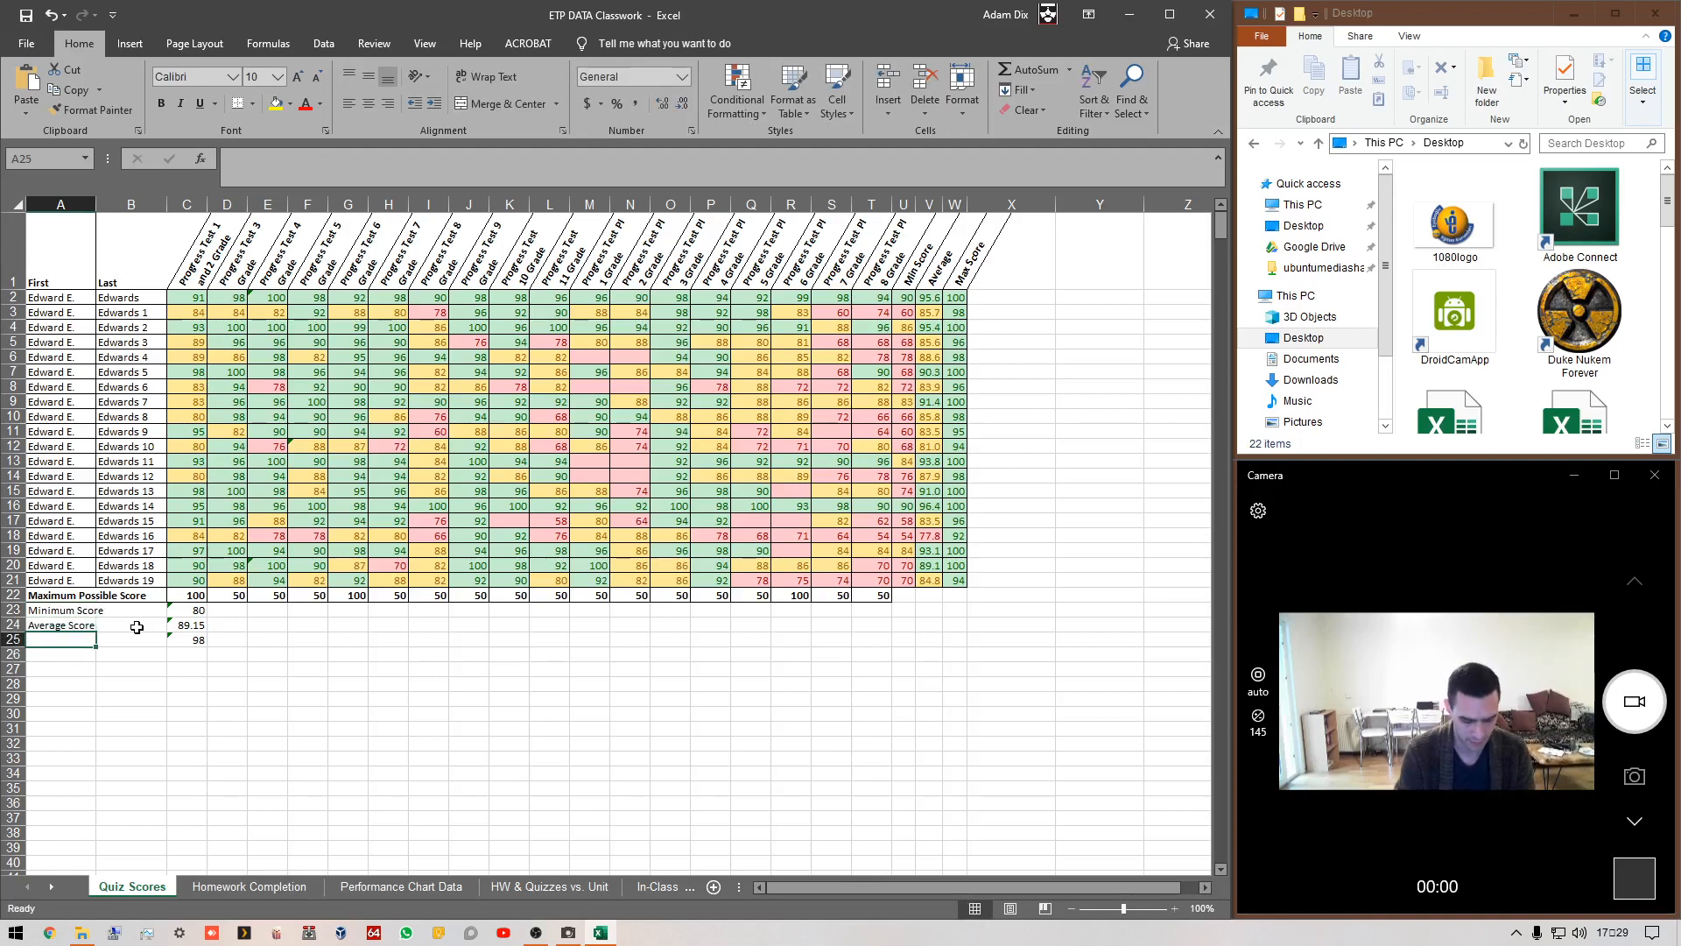
type("Maximum Score")
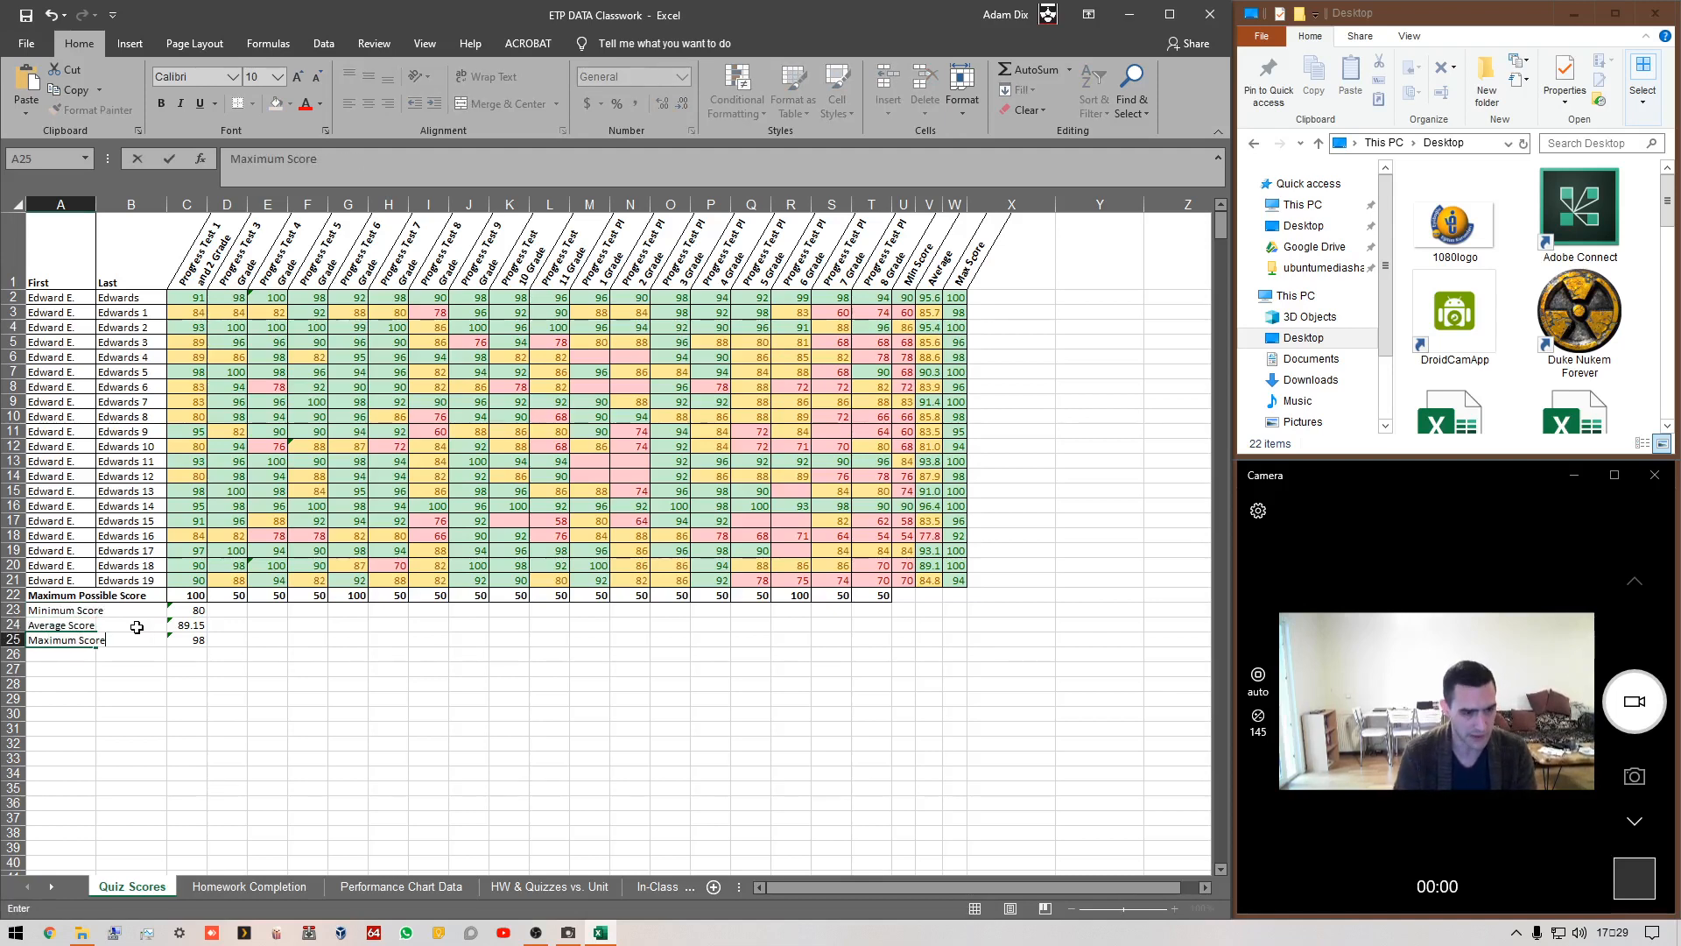
key("Return")
- Merge columns A and B separately in each of rows 23, 24 and 25, keeping the labels uncentred
left_click_drag(75, 611, 119, 612)
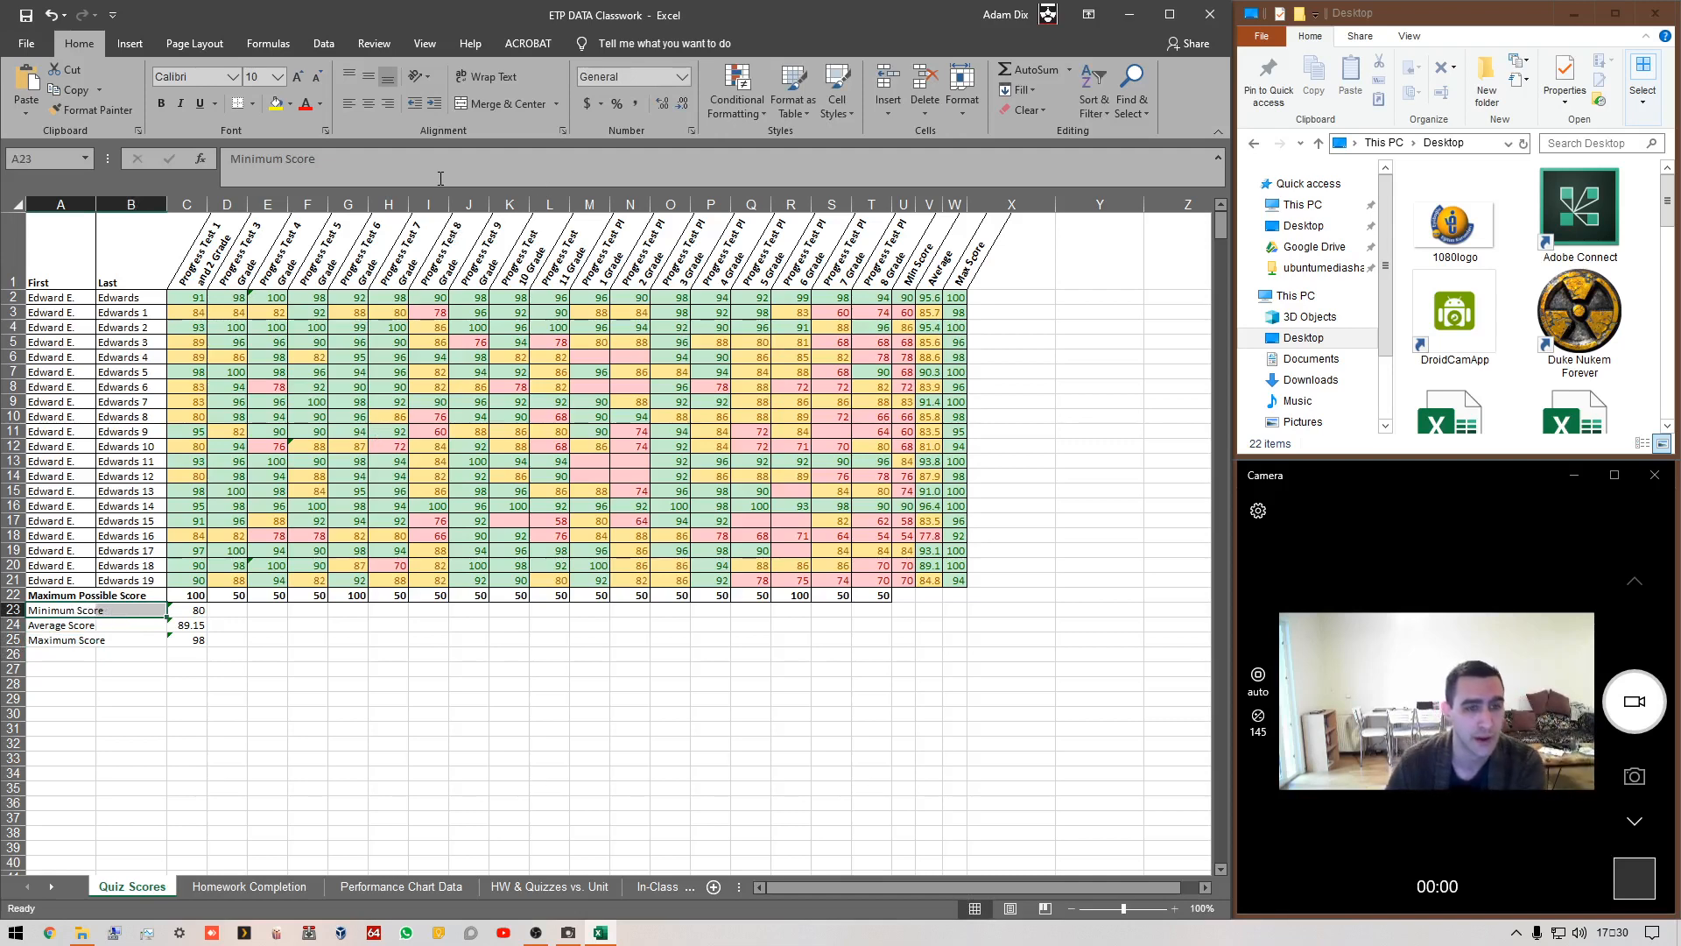
right_click(101, 618)
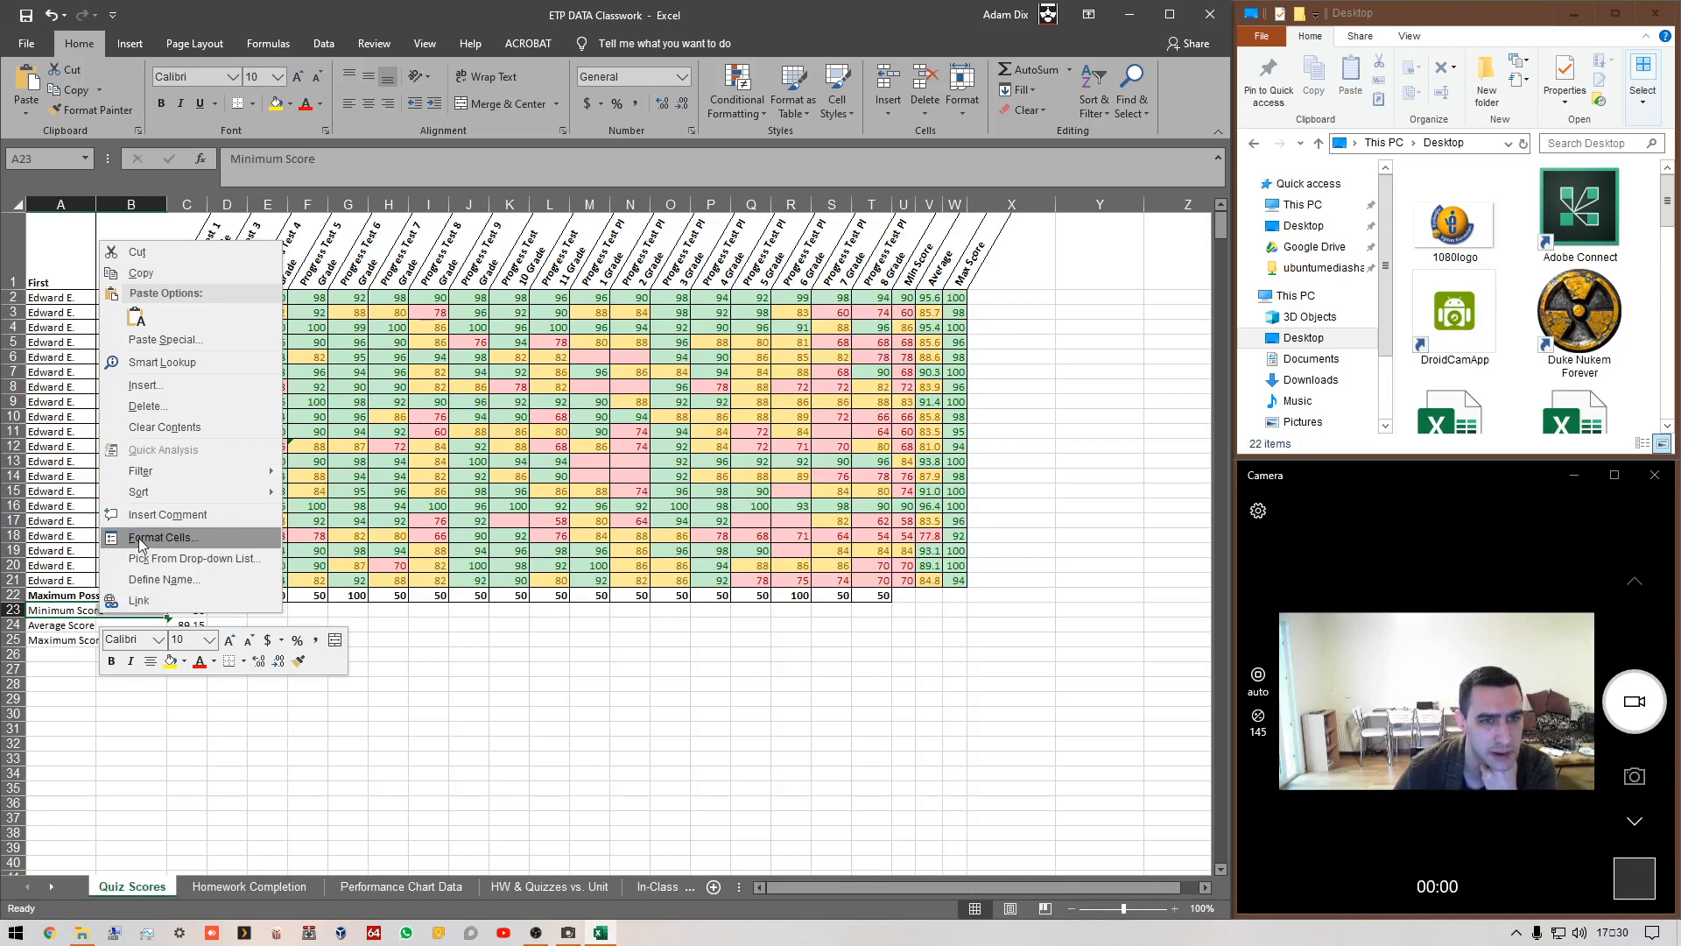
left_click(556, 104)
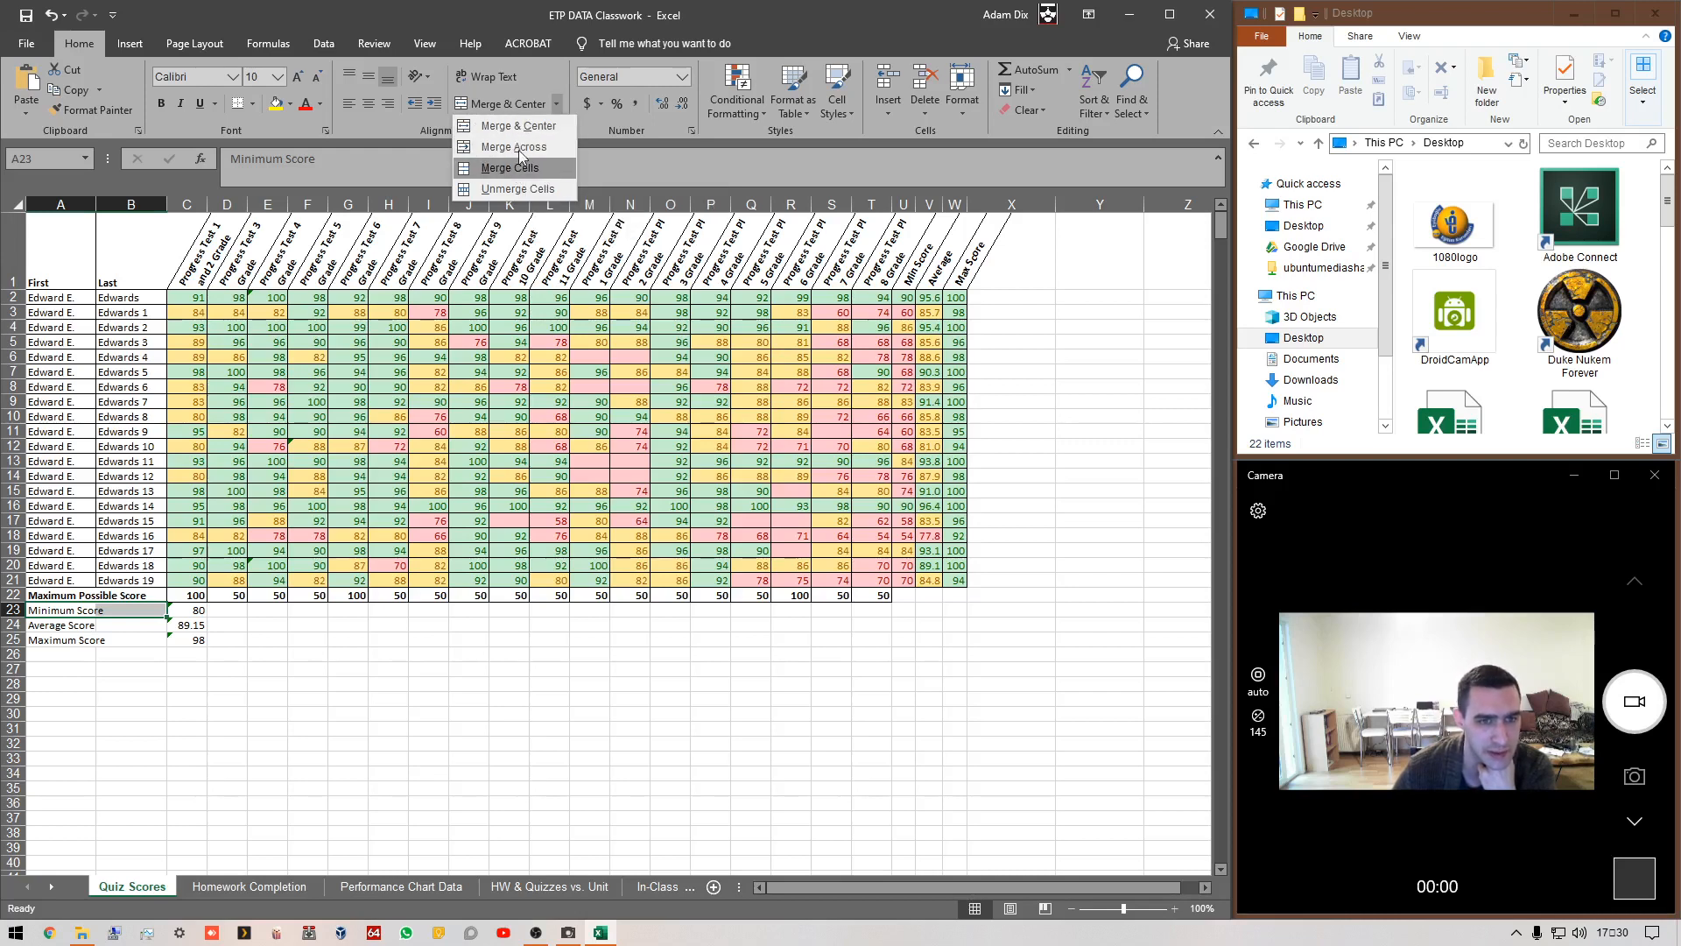
left_click(518, 188)
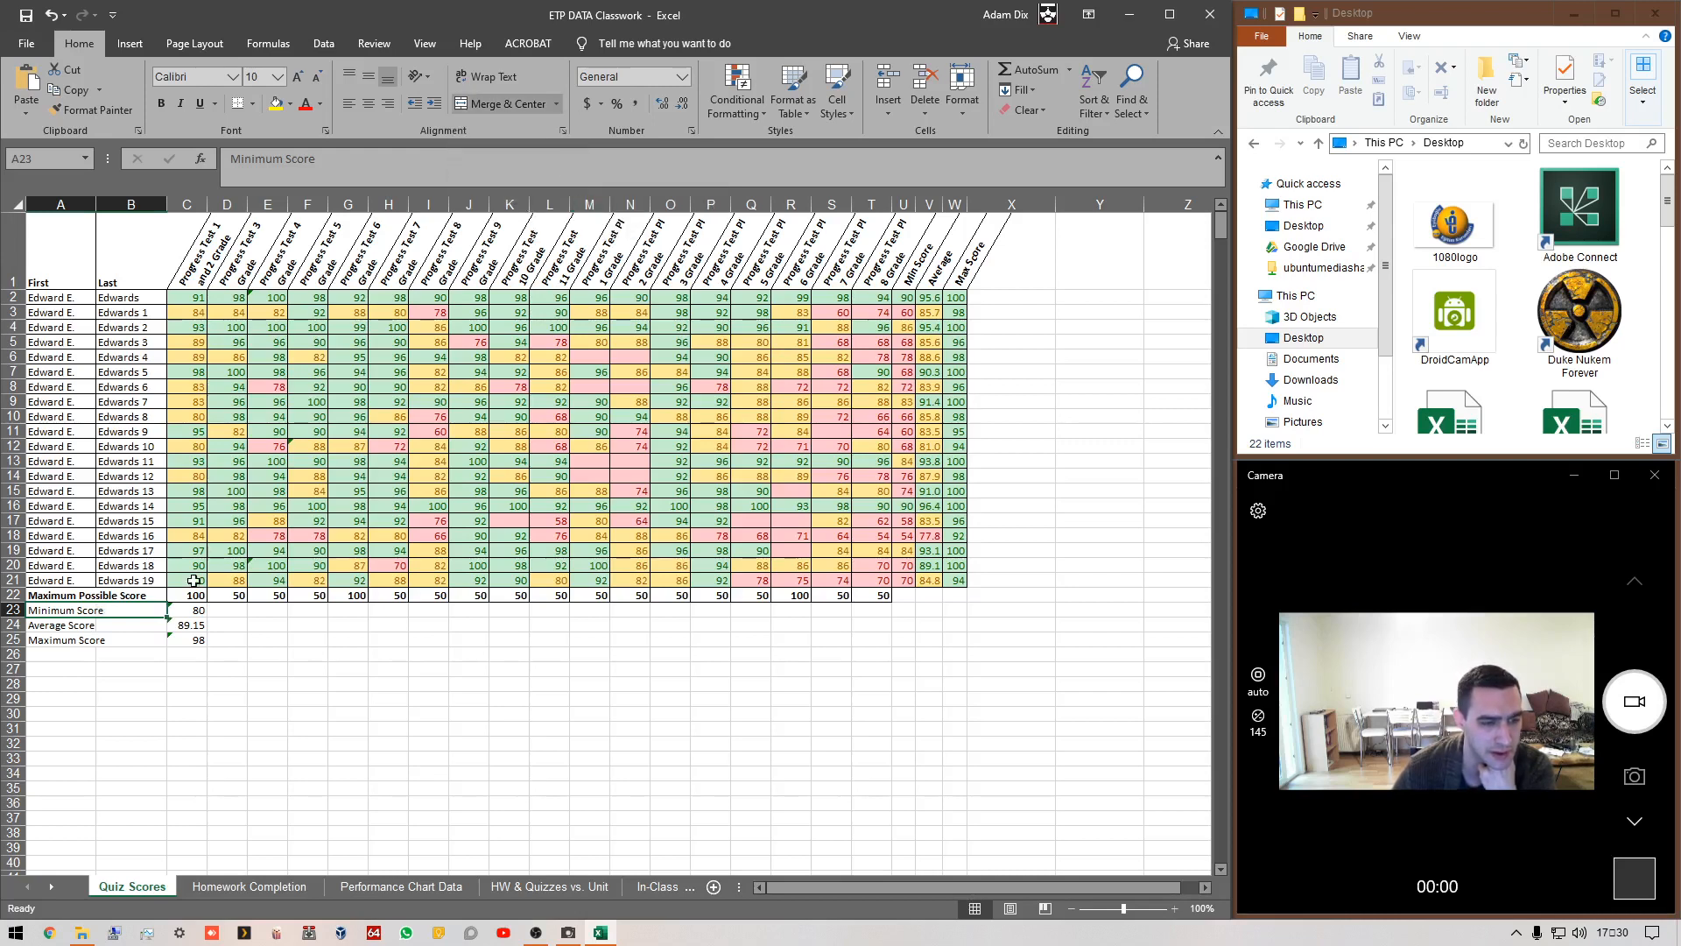
left_click(99, 625)
left_click_drag(98, 625, 132, 625)
left_click(556, 103)
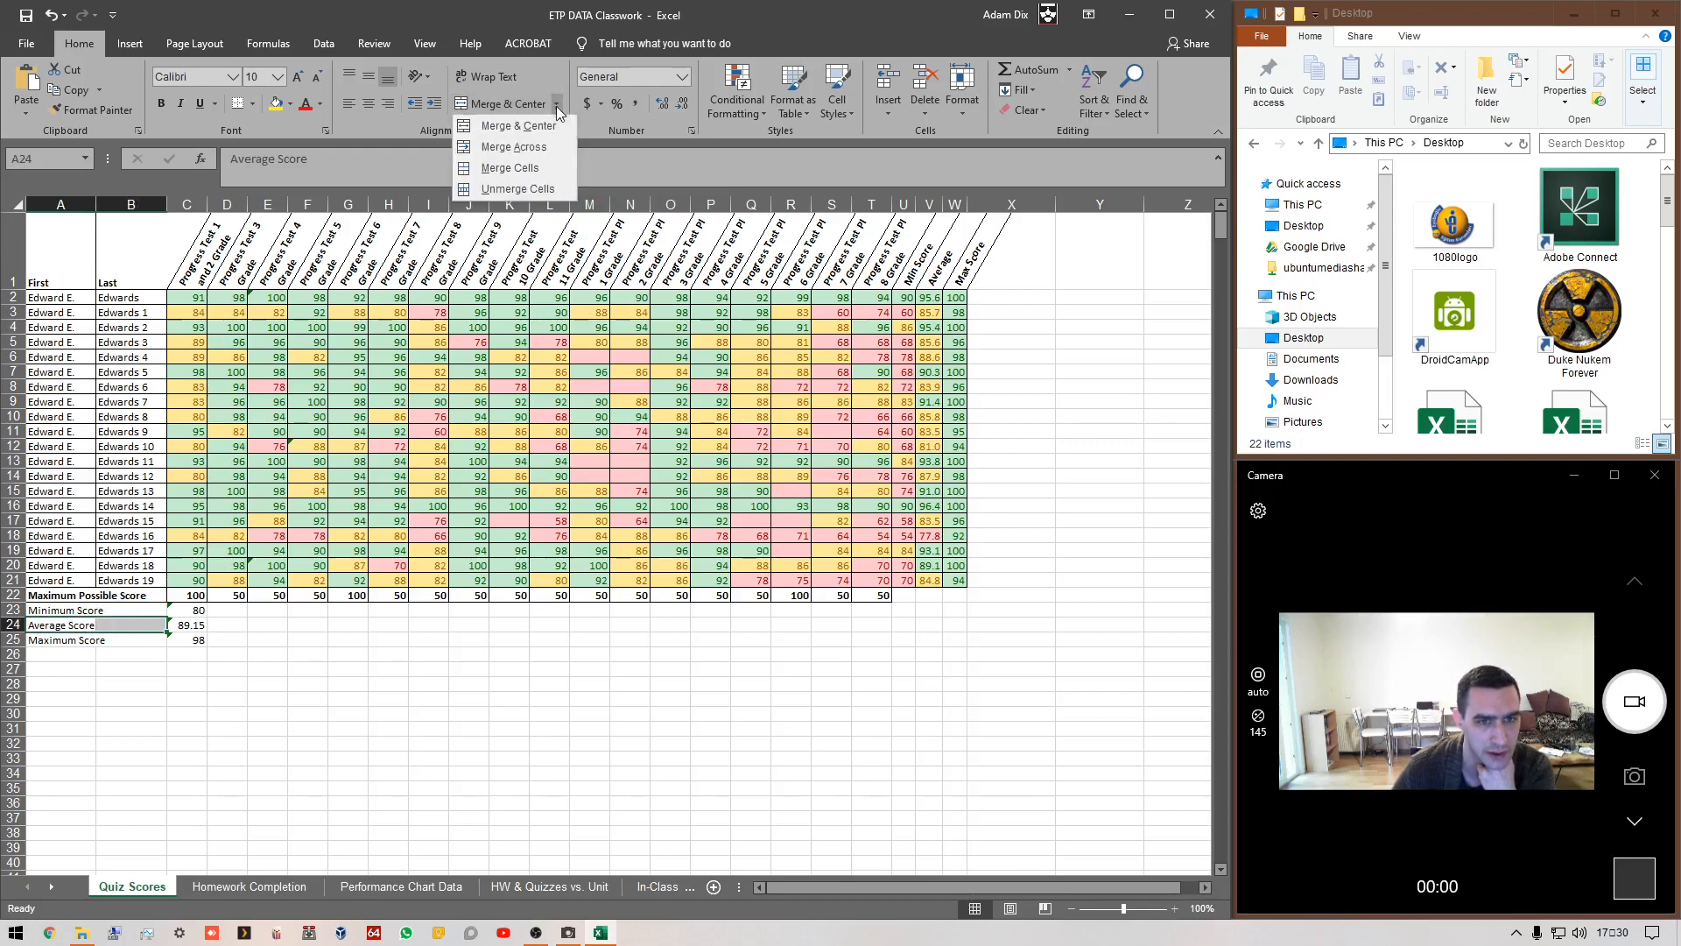
left_click(542, 169)
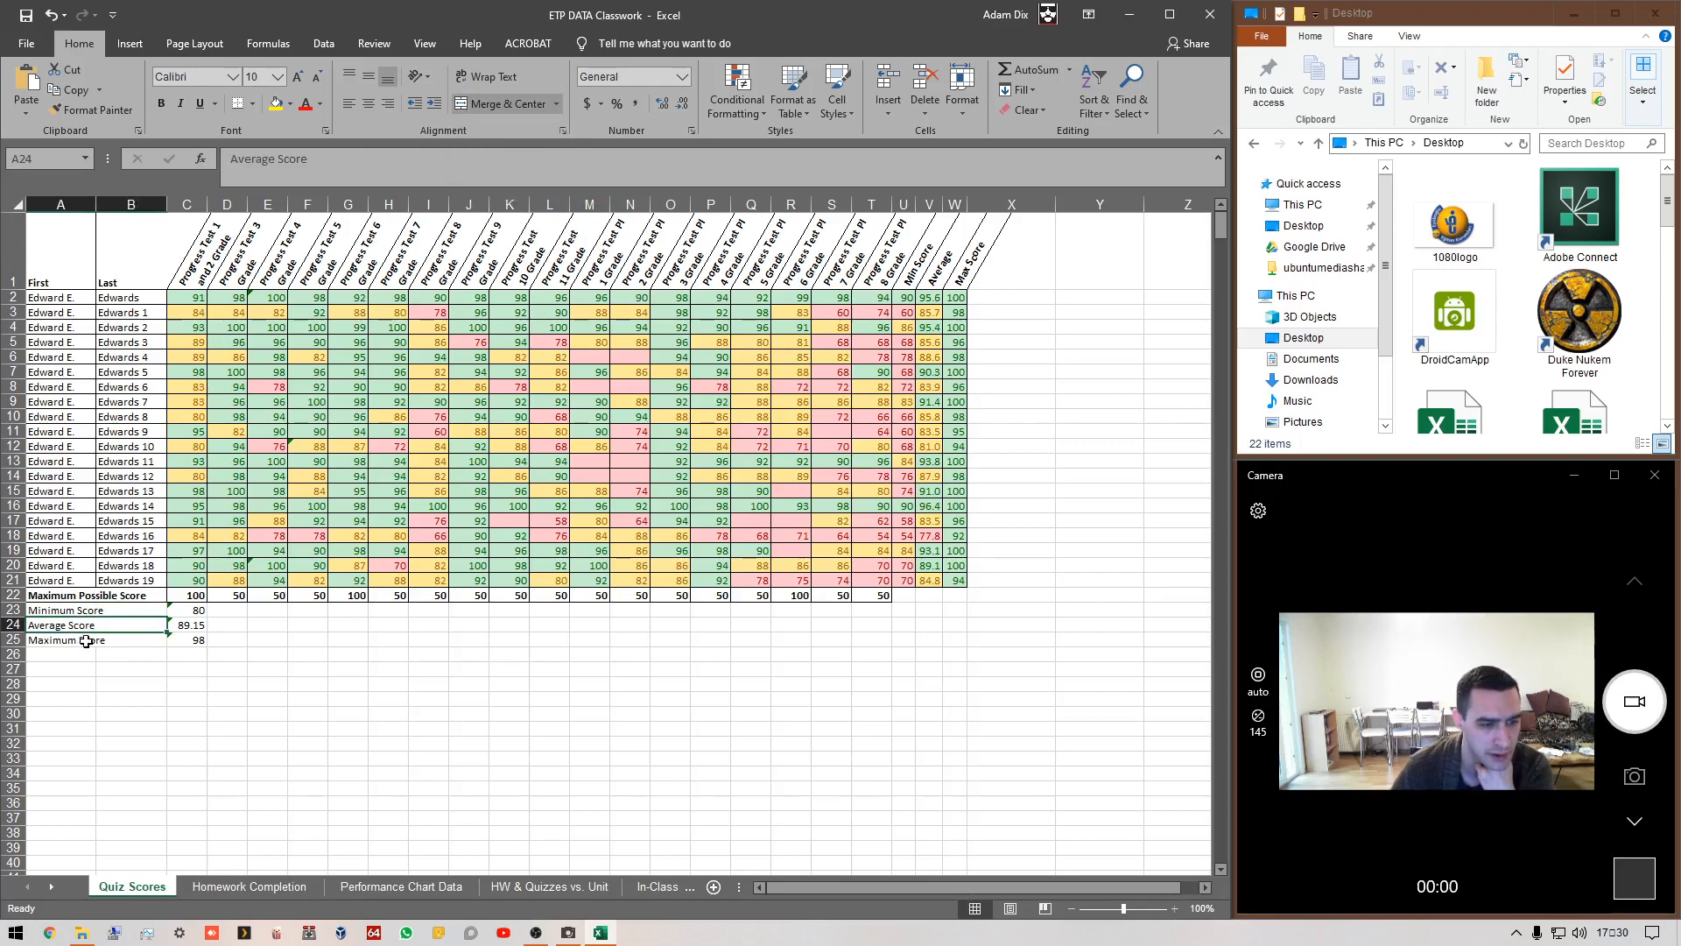
left_click_drag(87, 640, 107, 639)
left_click(556, 103)
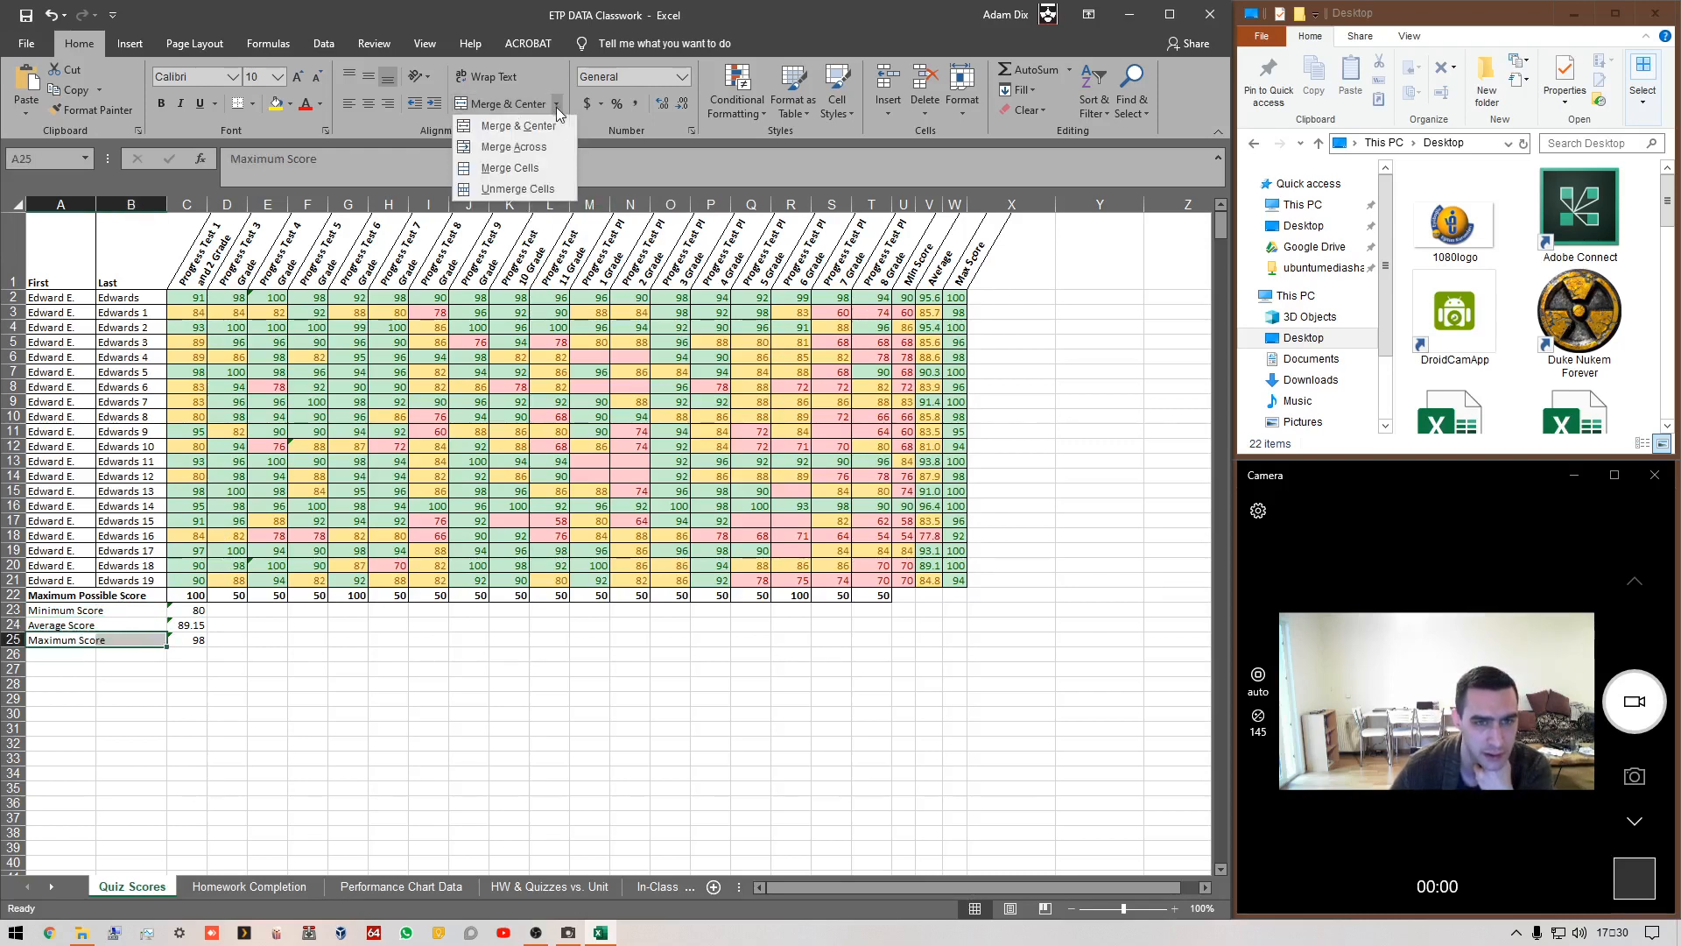
left_click(547, 178)
left_click(316, 746)
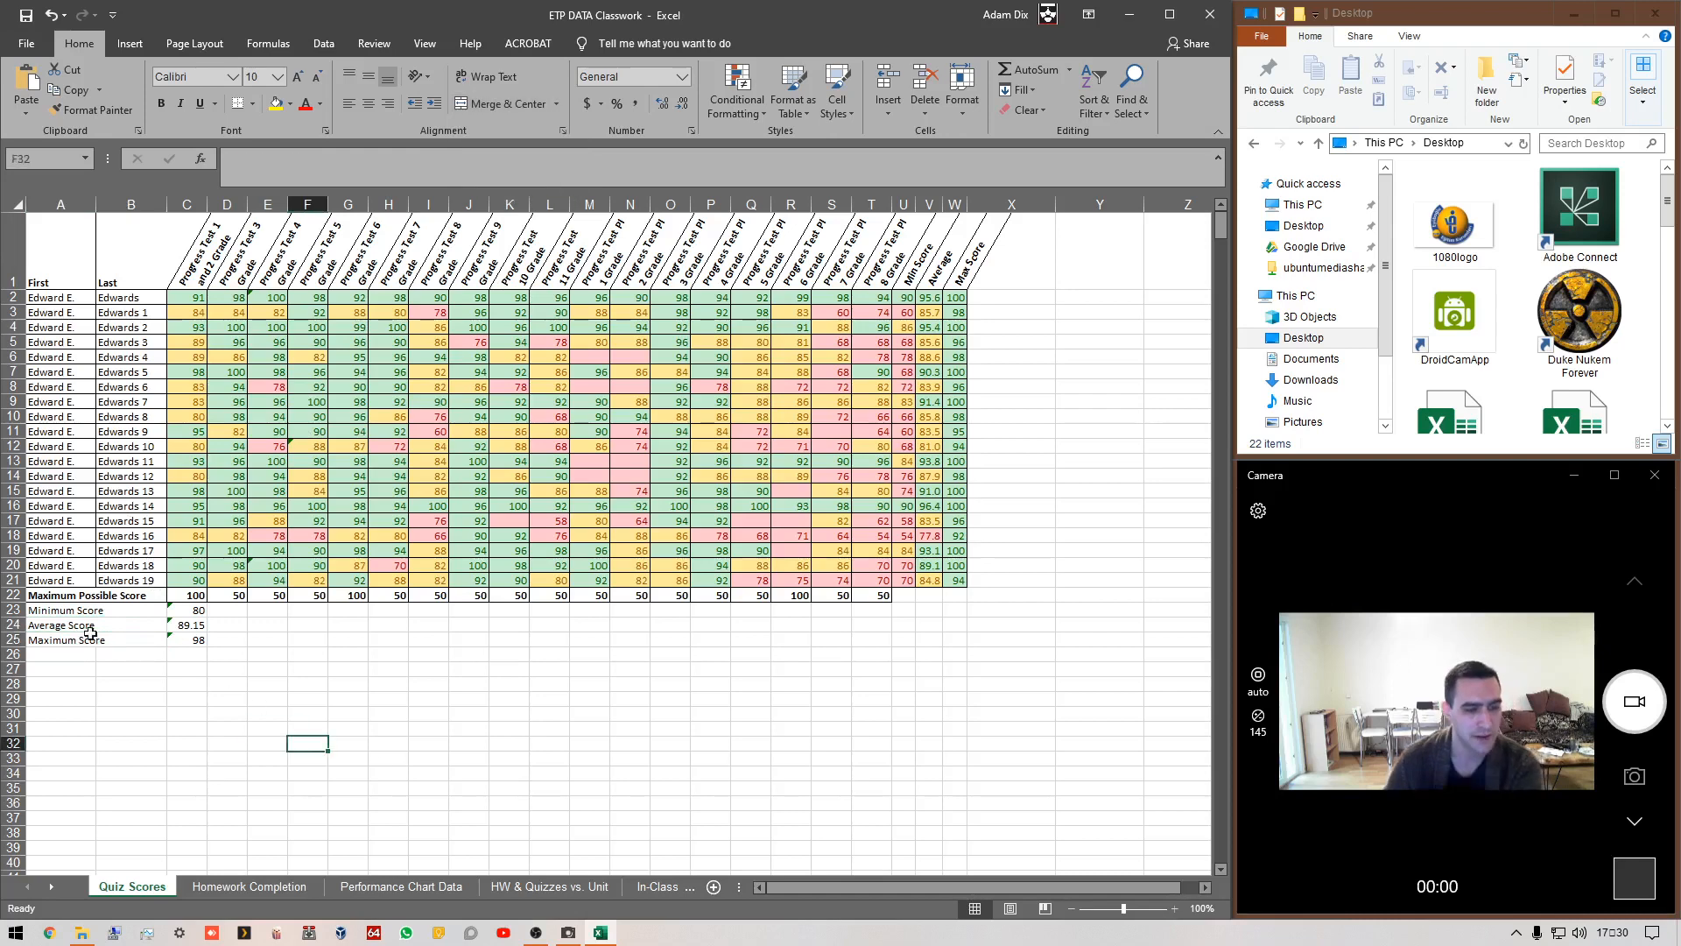
- Try bold formatting on the three score labels in A23:B25
left_click_drag(73, 612, 75, 640)
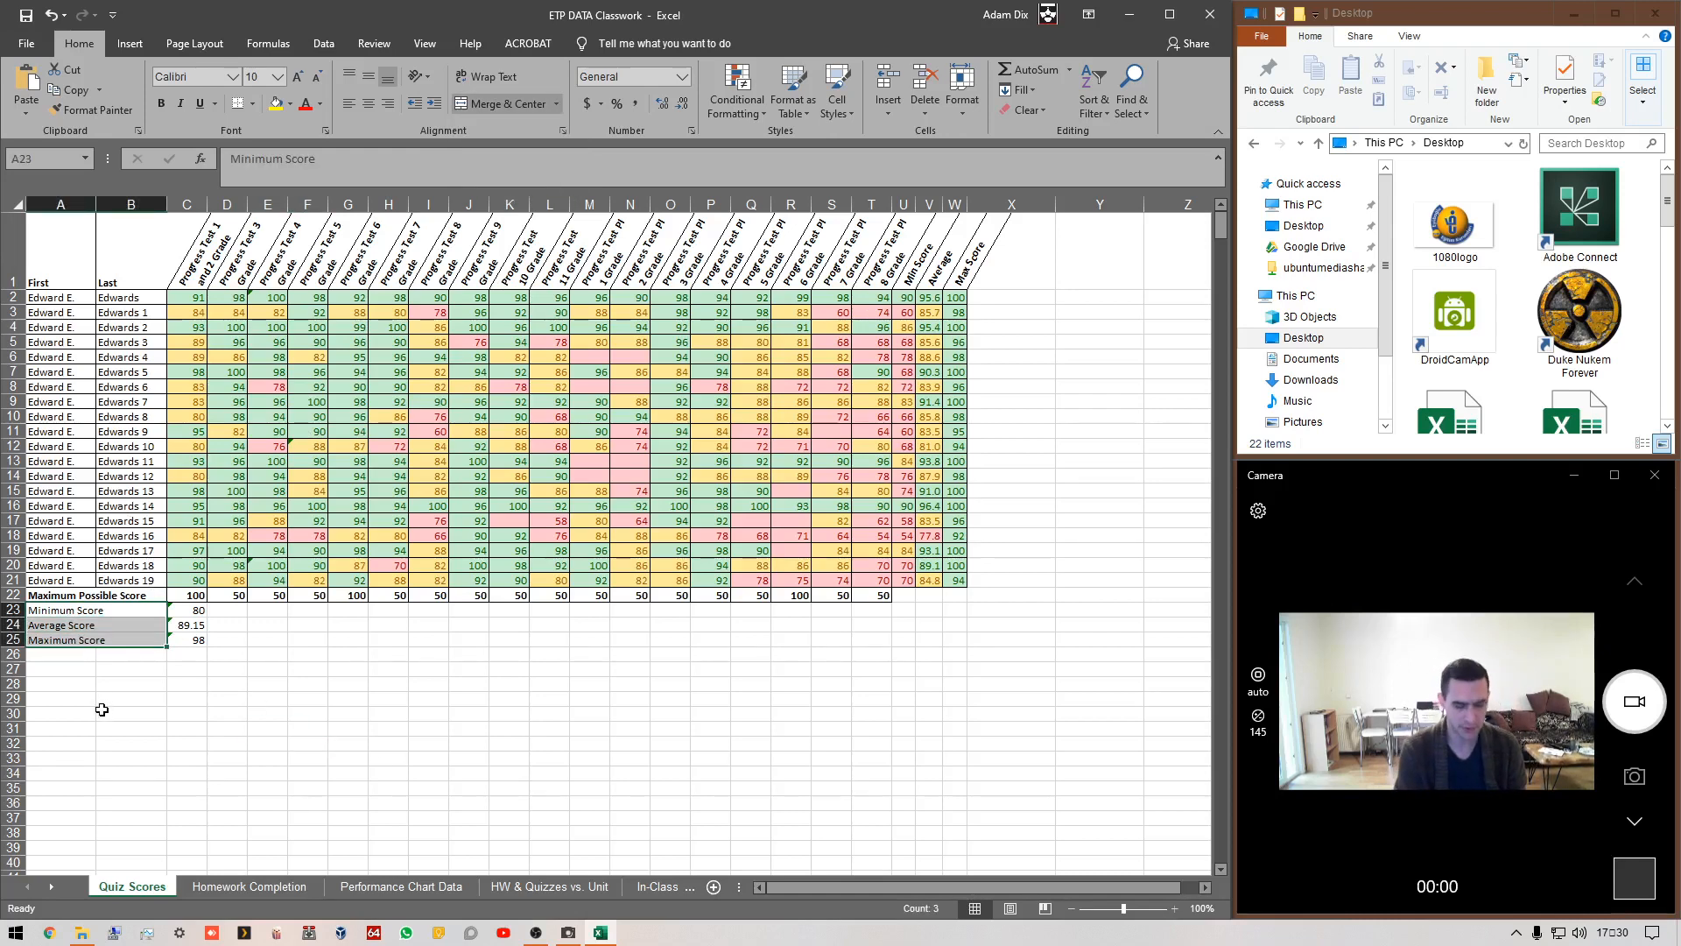
left_click(161, 105)
left_click(161, 105)
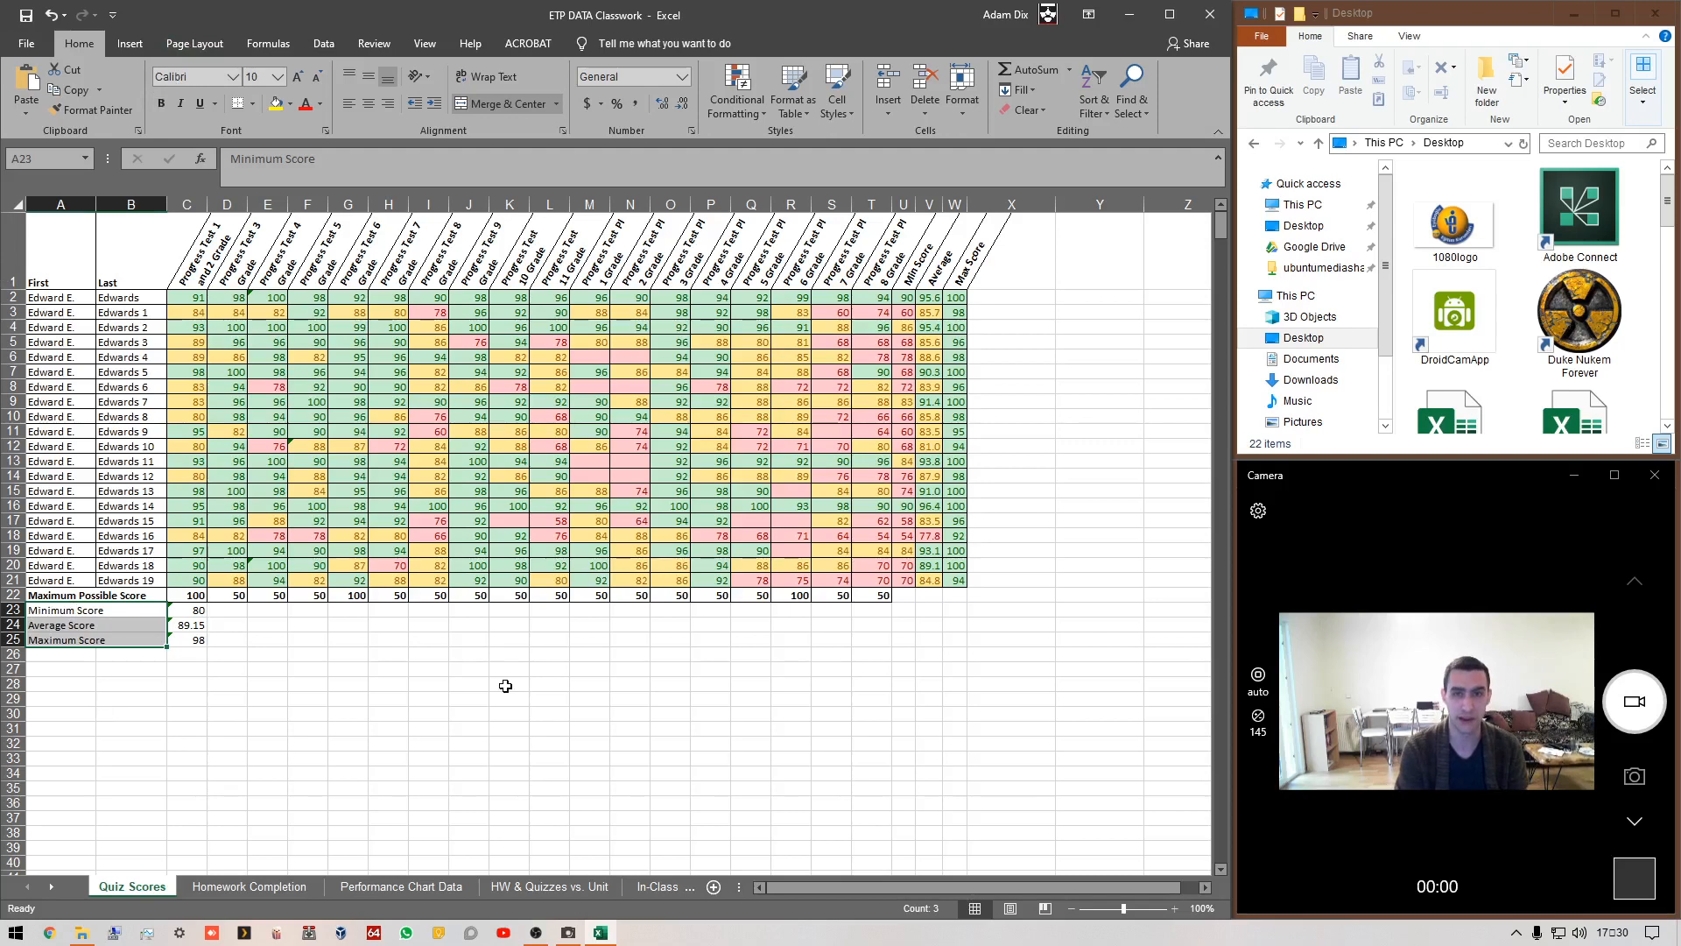
- Make the three score labels in A23:B25 bold, trying an underline and removing it again
key("ctrl+b")
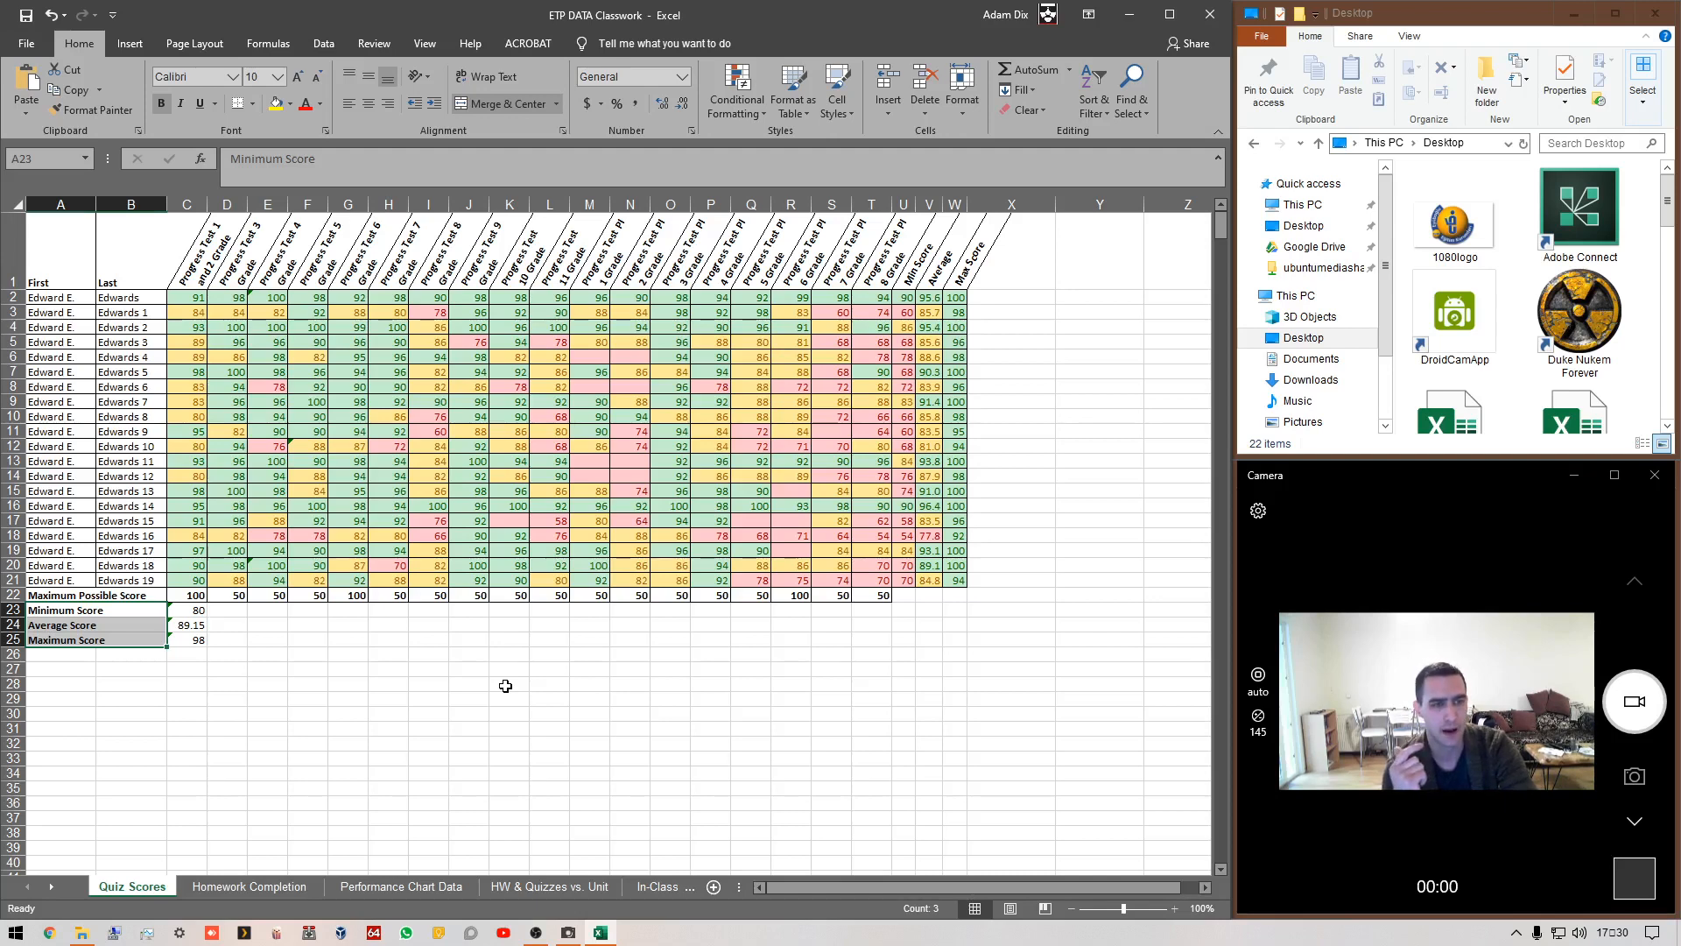
key("ctrl+u")
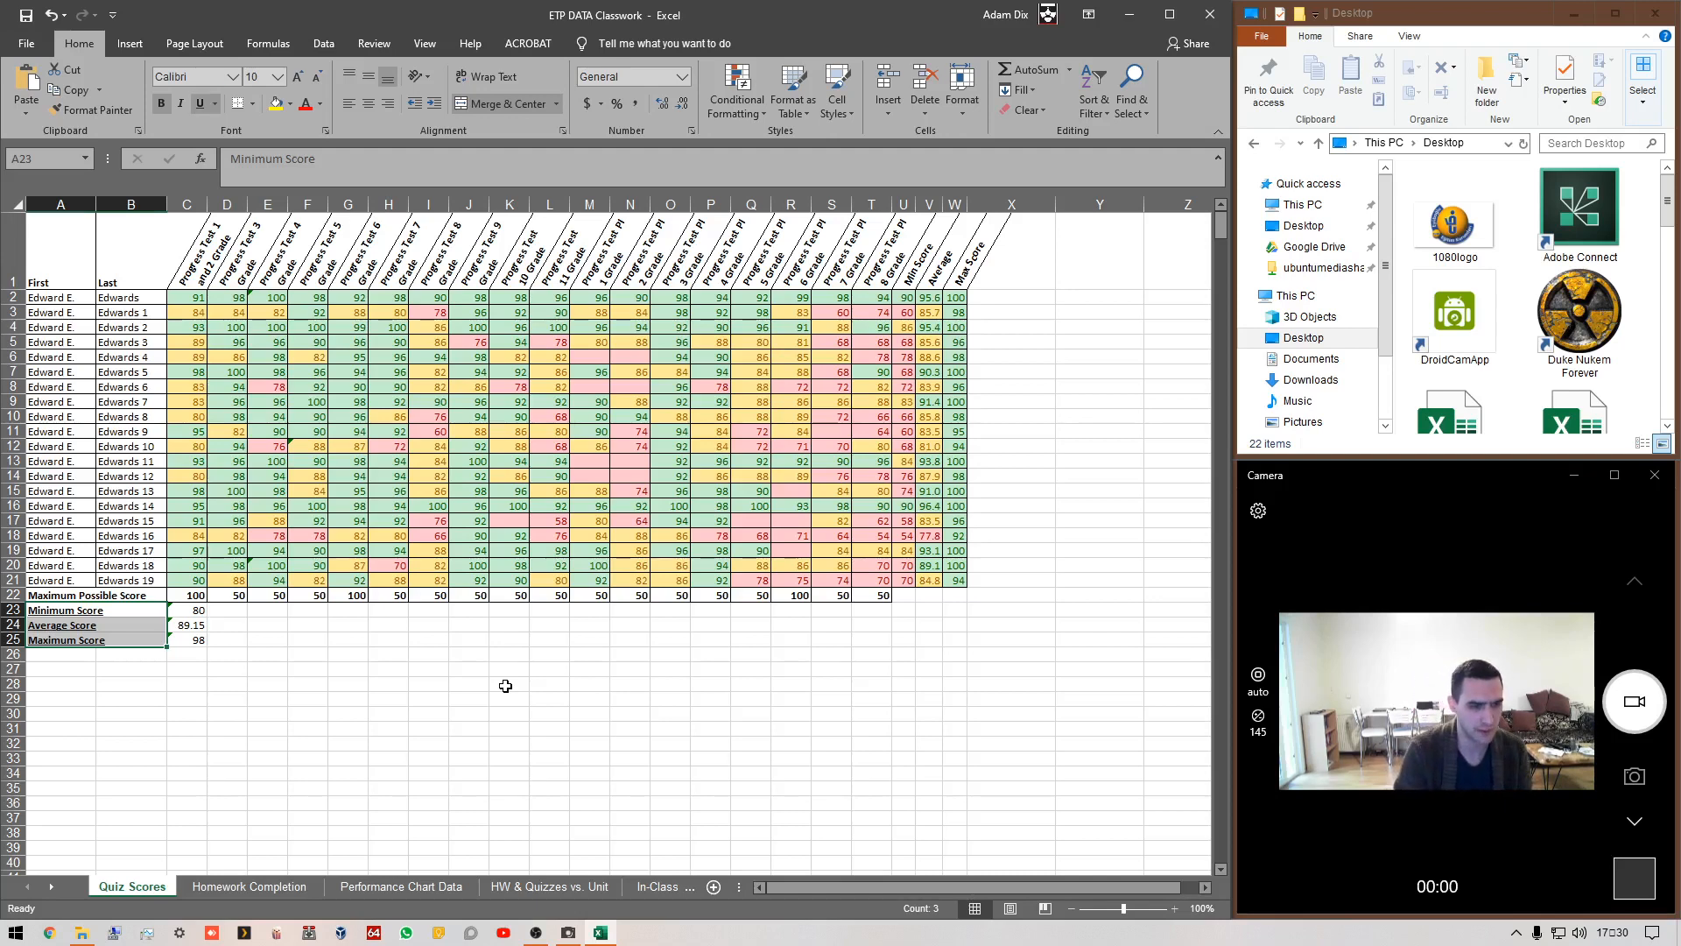
key("ctrl+u")
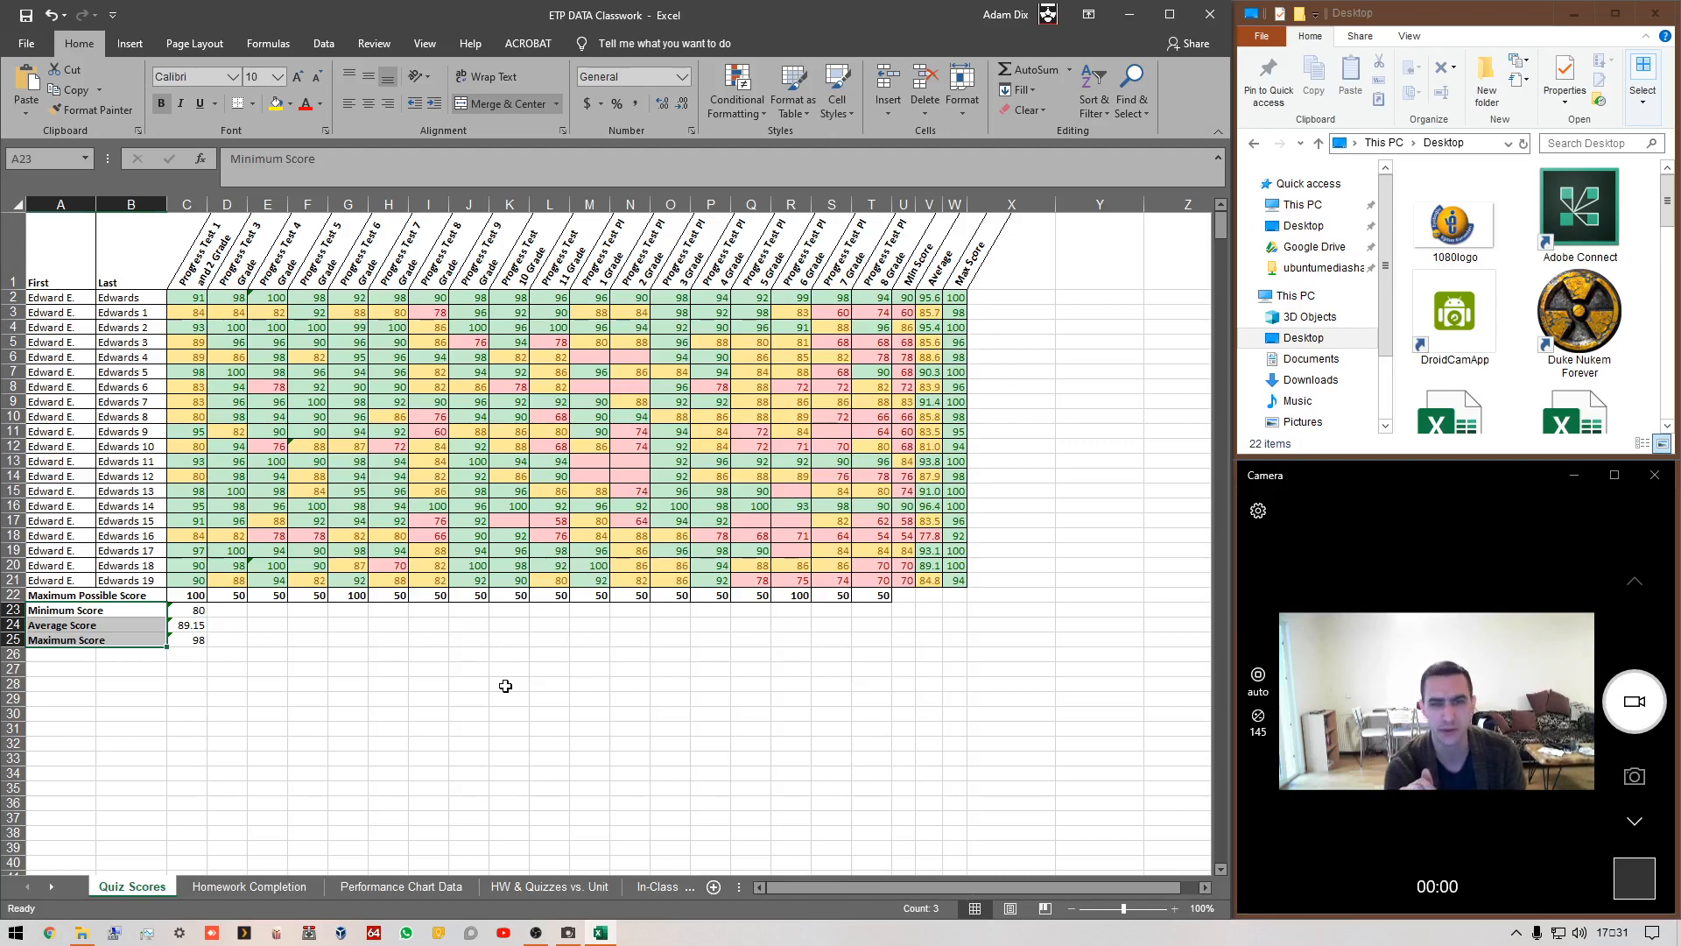
left_click(505, 685)
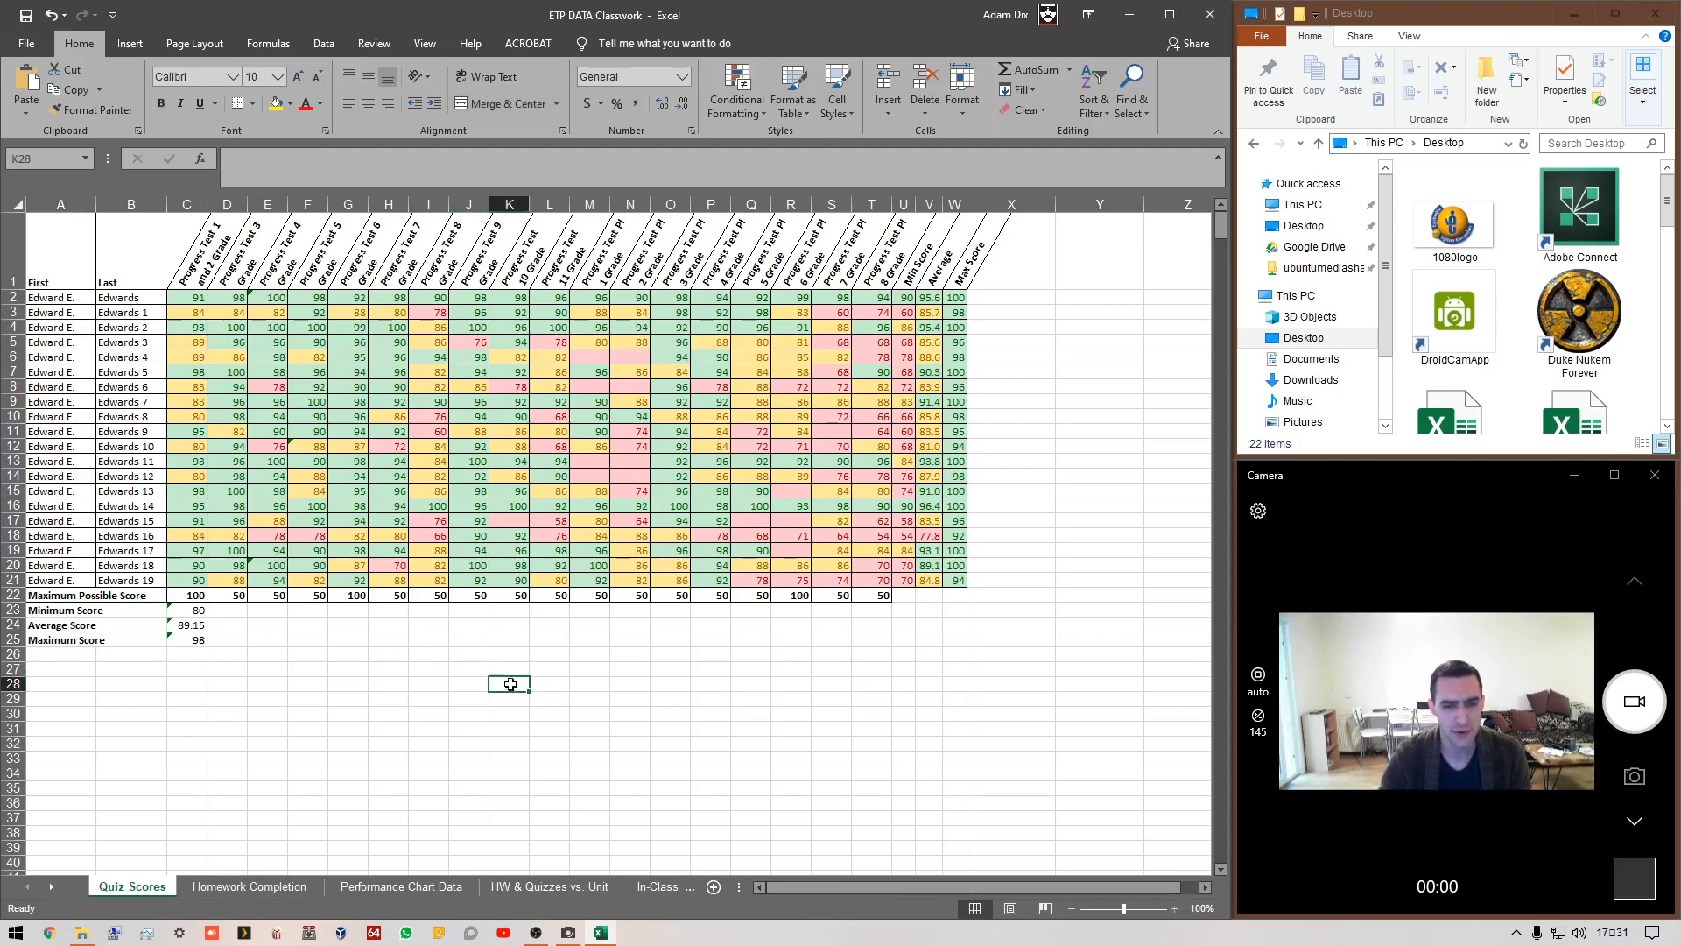
- Fill the minimum, average and maximum formulas in C23:C25 across to column W
left_click_drag(192, 611, 194, 643)
left_click(227, 645)
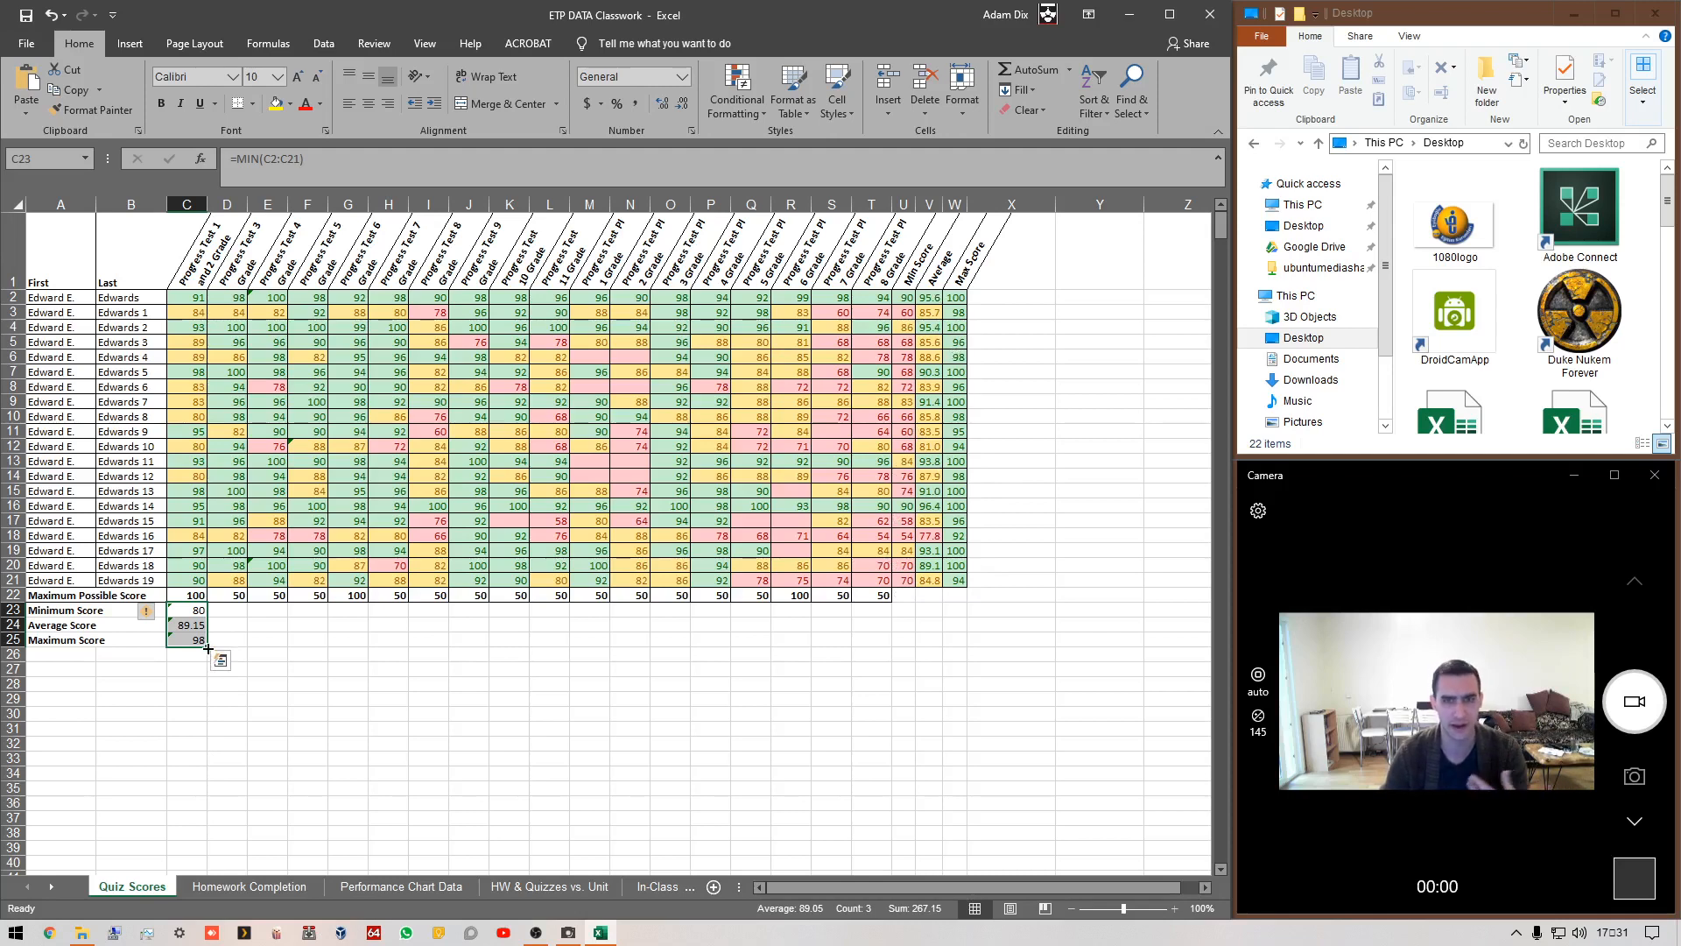
left_click_drag(208, 649, 976, 643)
left_click(930, 743)
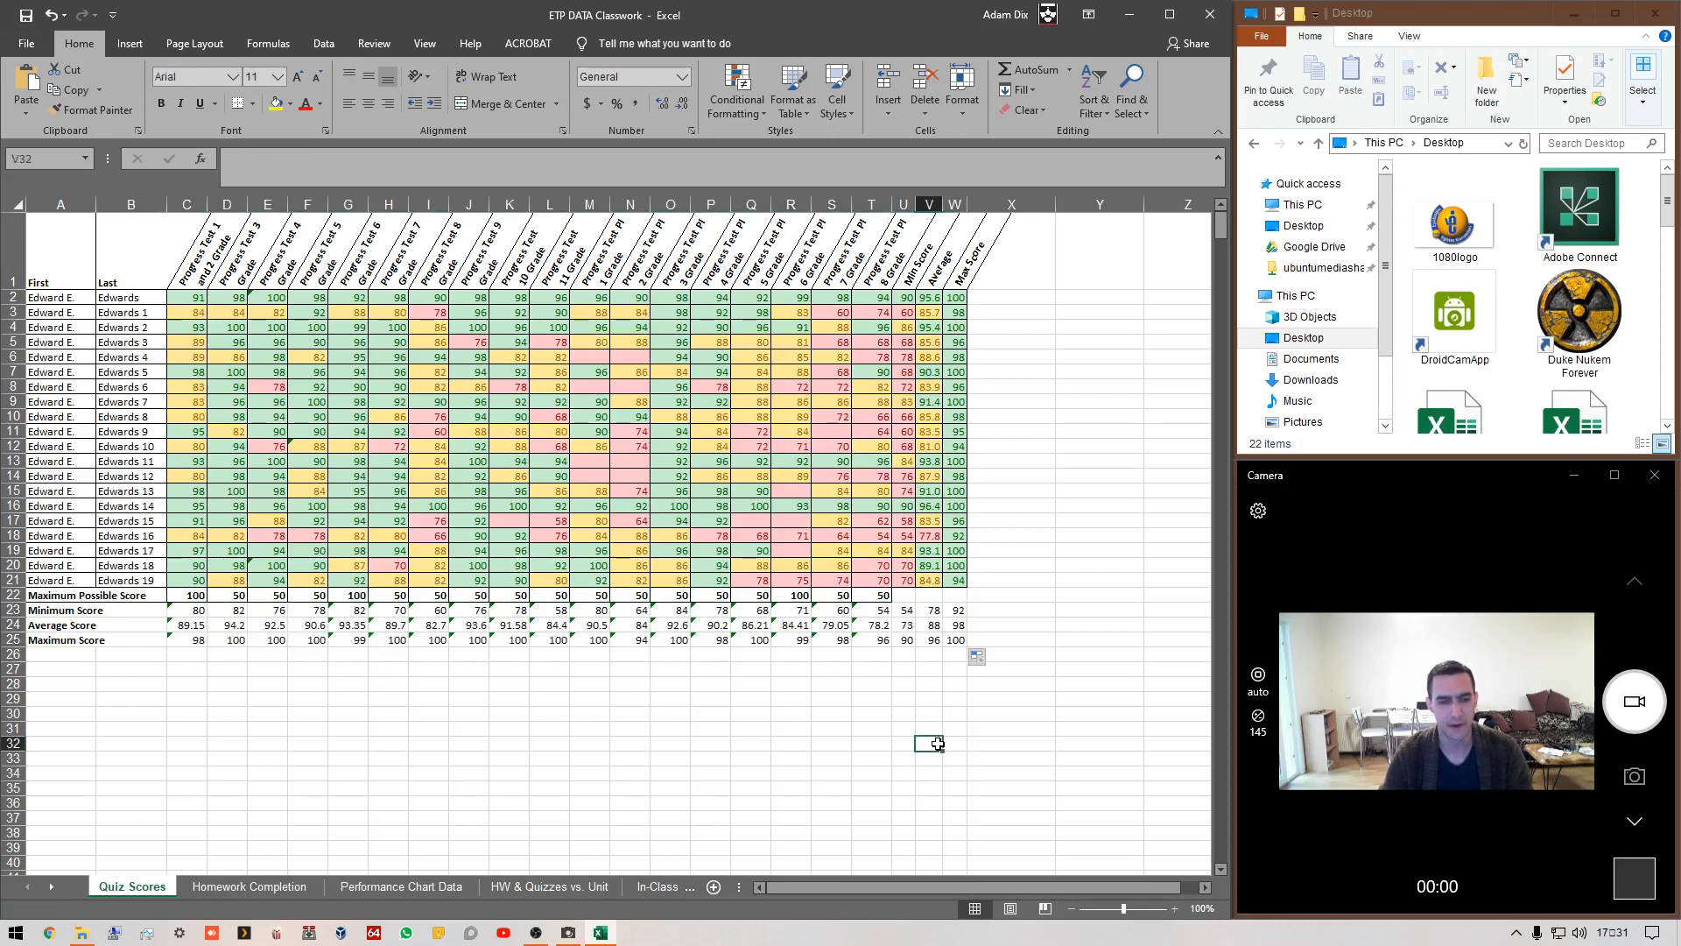
- Enter 100 as the maximum possible score in U22, V22 and W22
left_click(904, 594)
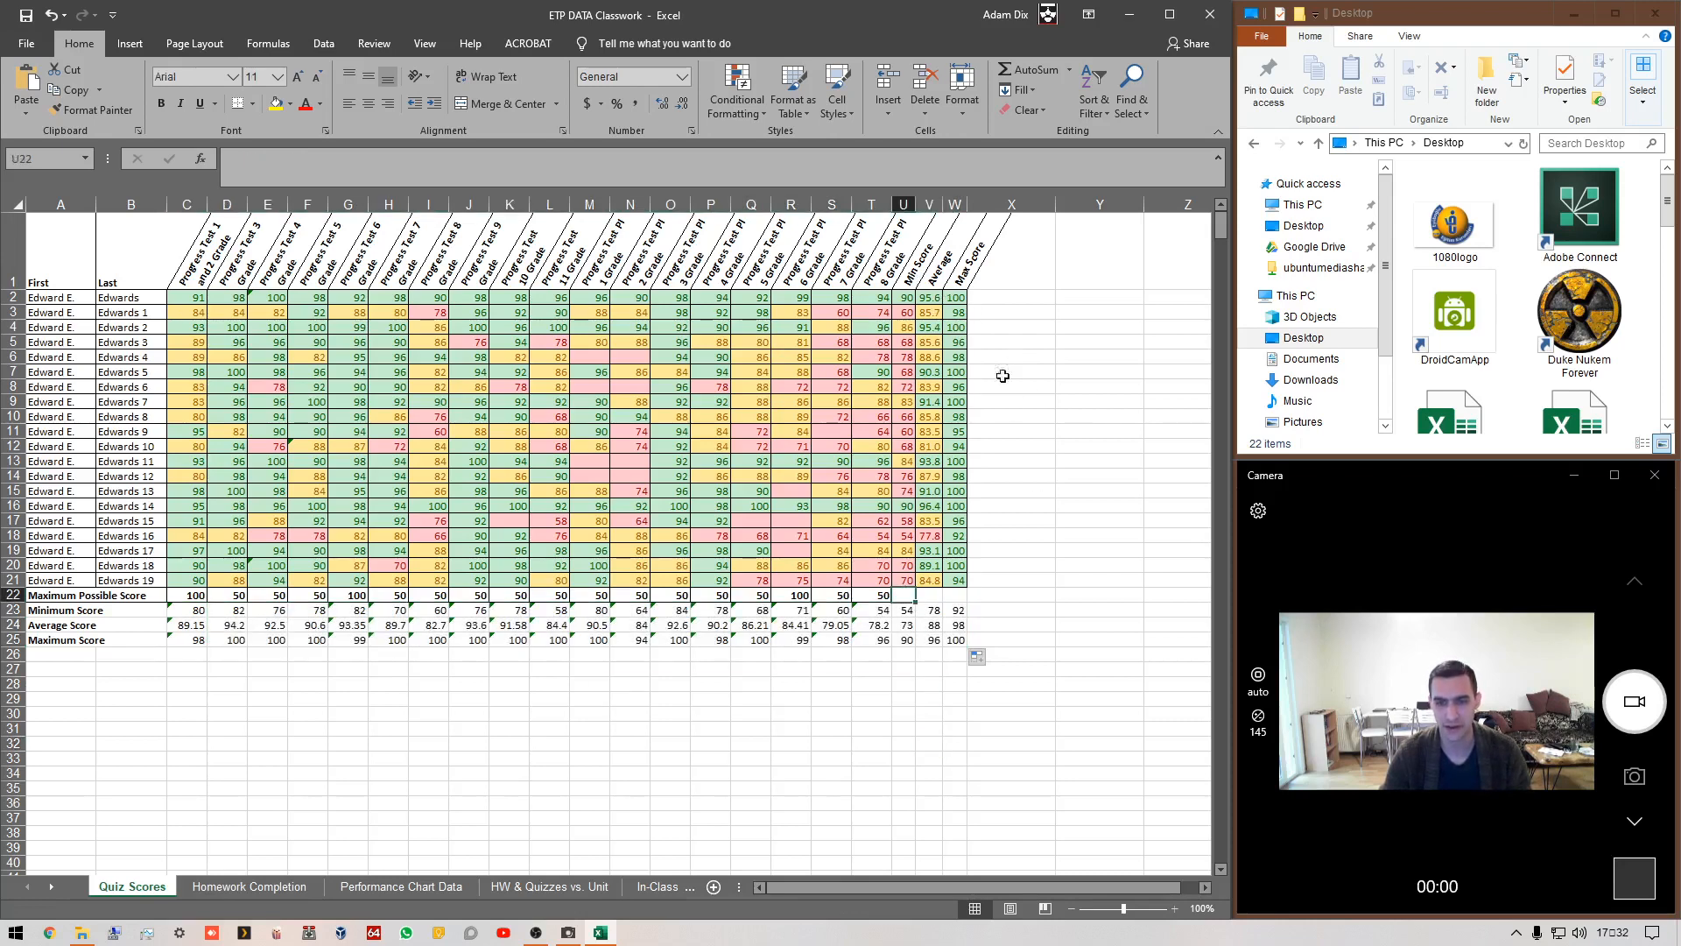
type("100")
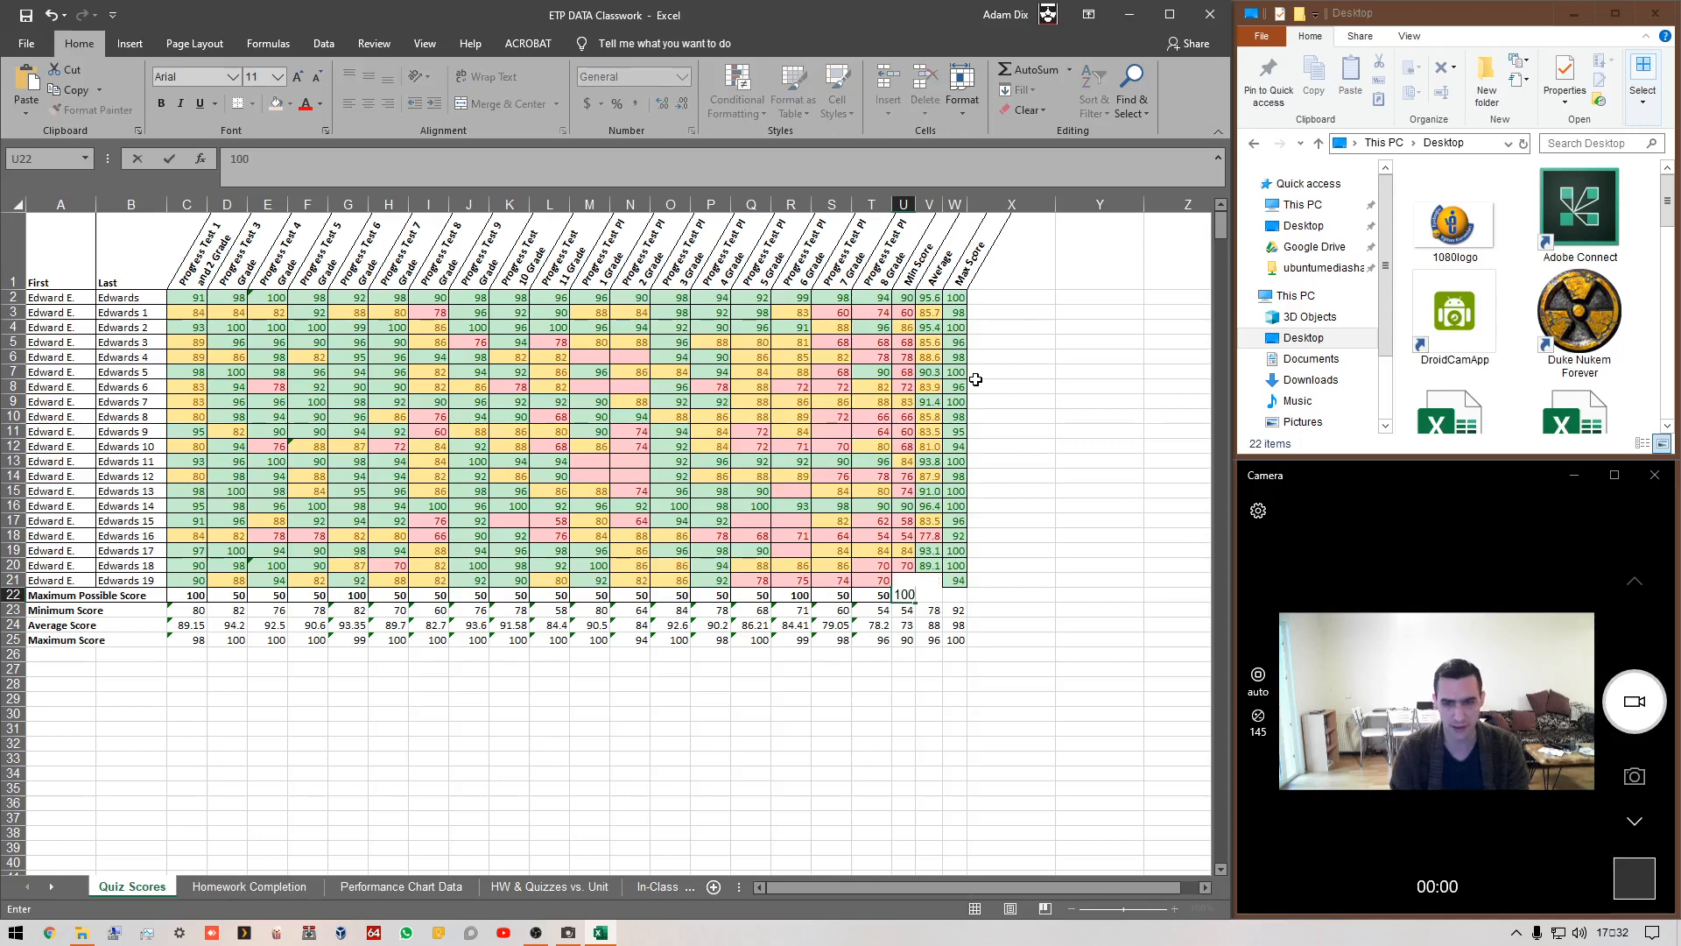
key("Tab")
type("100")
key("Tab")
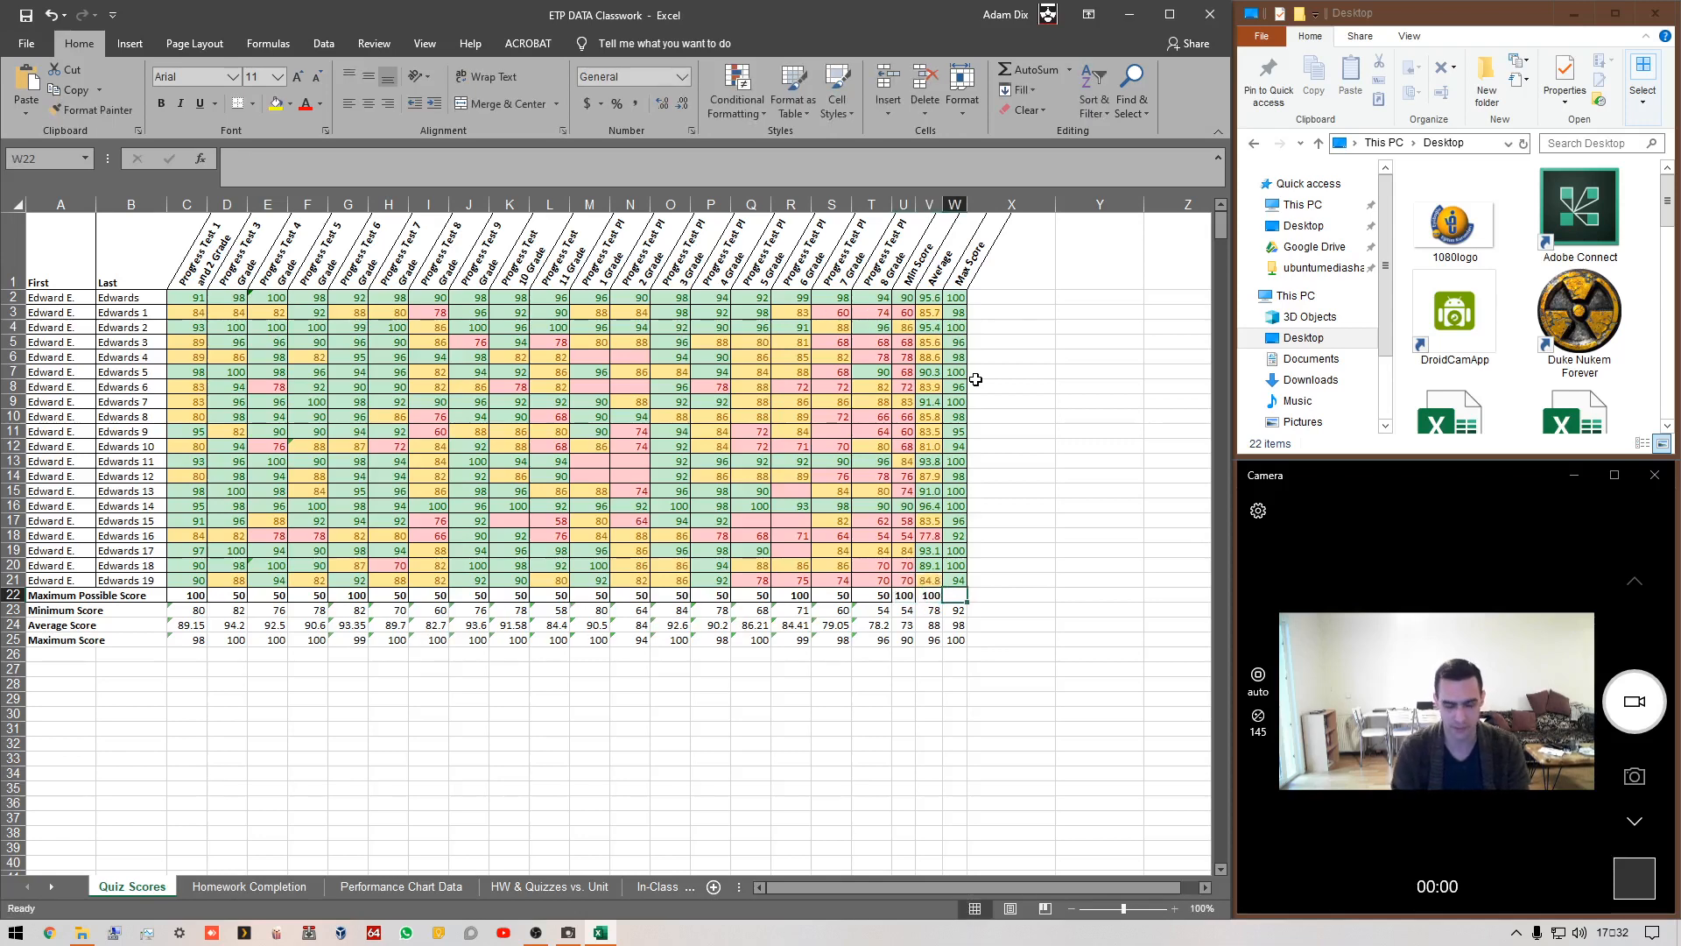
type("100")
key("Return")
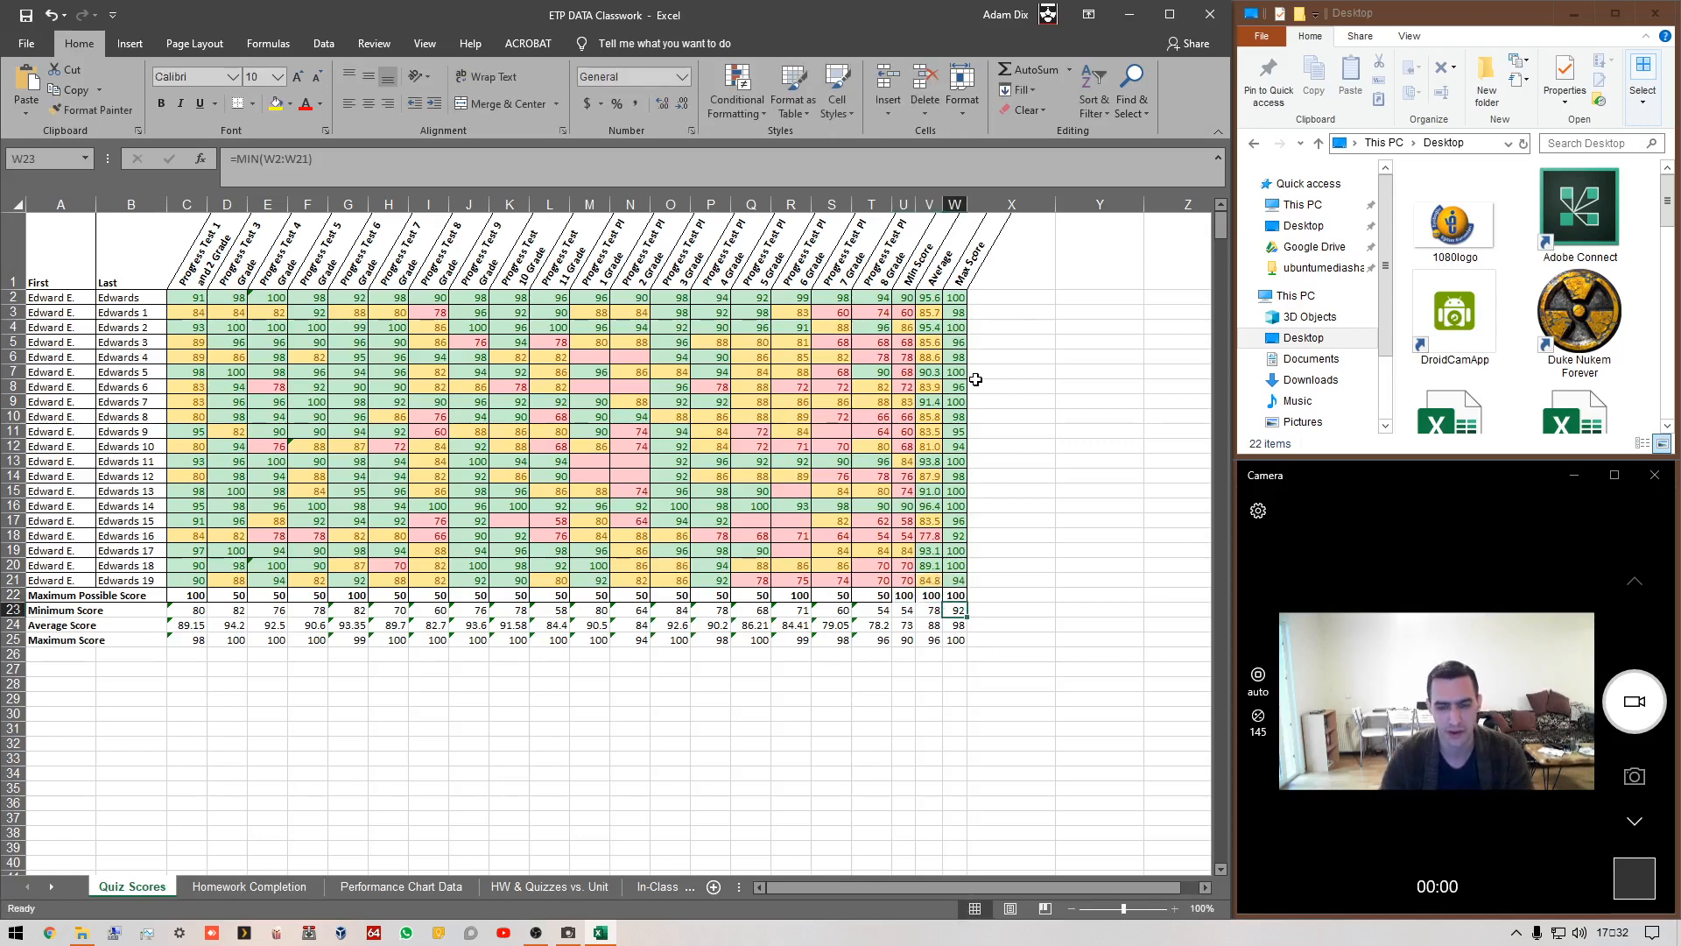
left_click(872, 833)
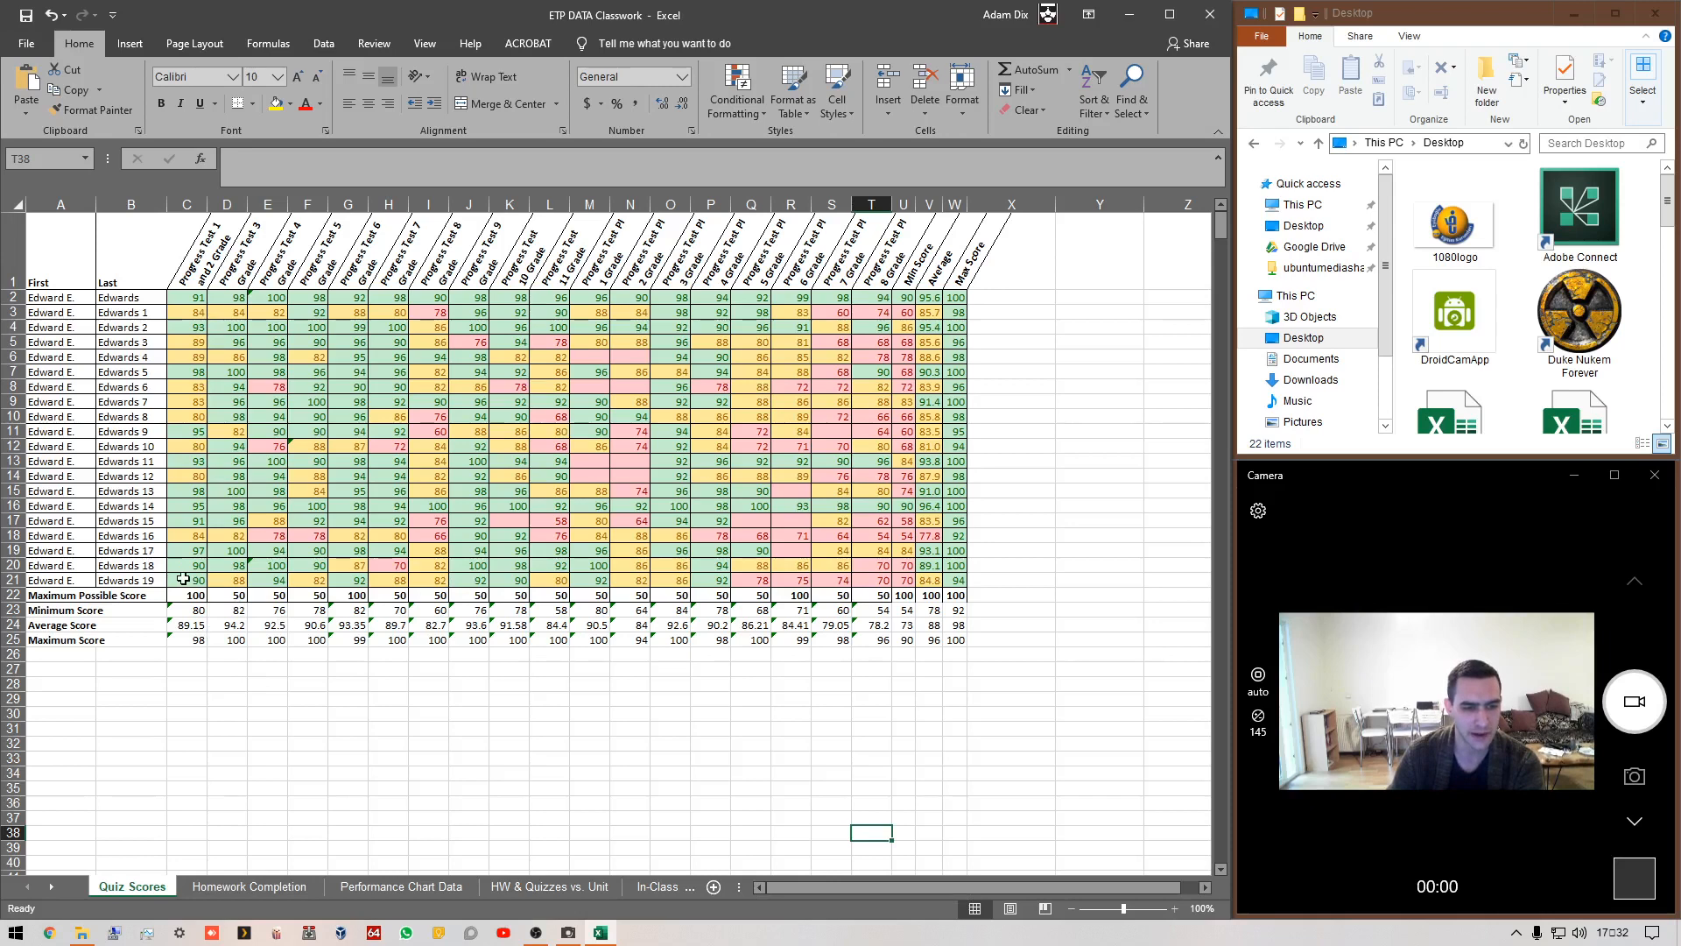
- Copy C21:W21 and paste only its formatting onto the Minimum Score row, C23:W23
left_click_drag(183, 579, 956, 583)
key("ctrl+c")
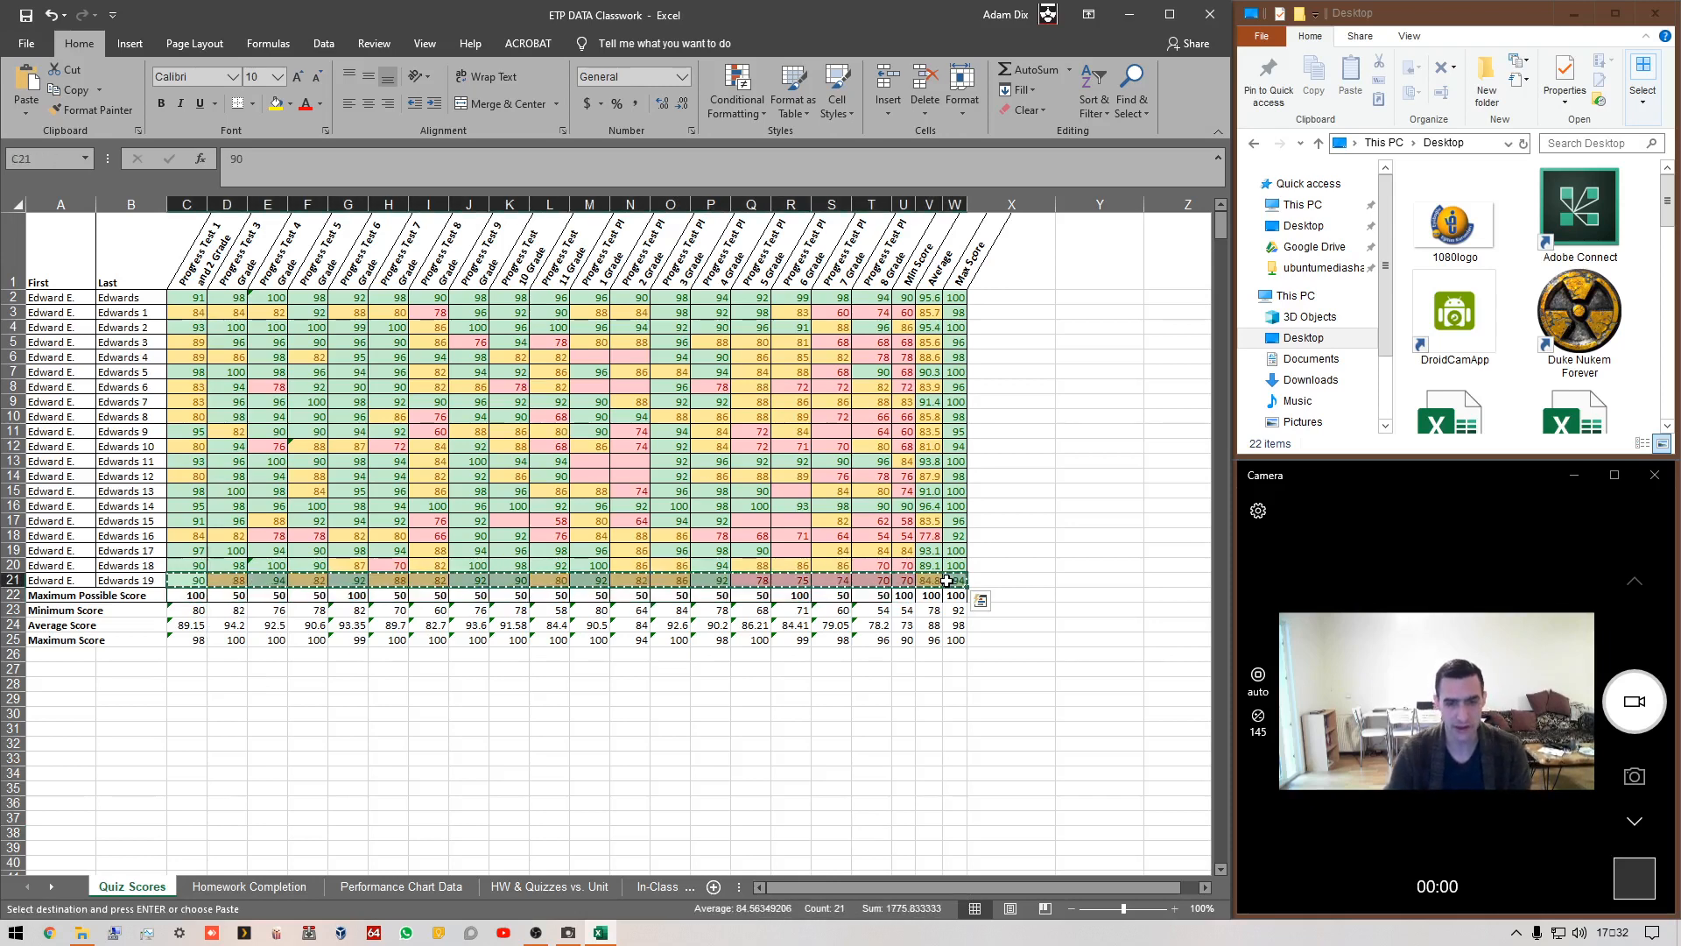
key("Down")
key("Down")
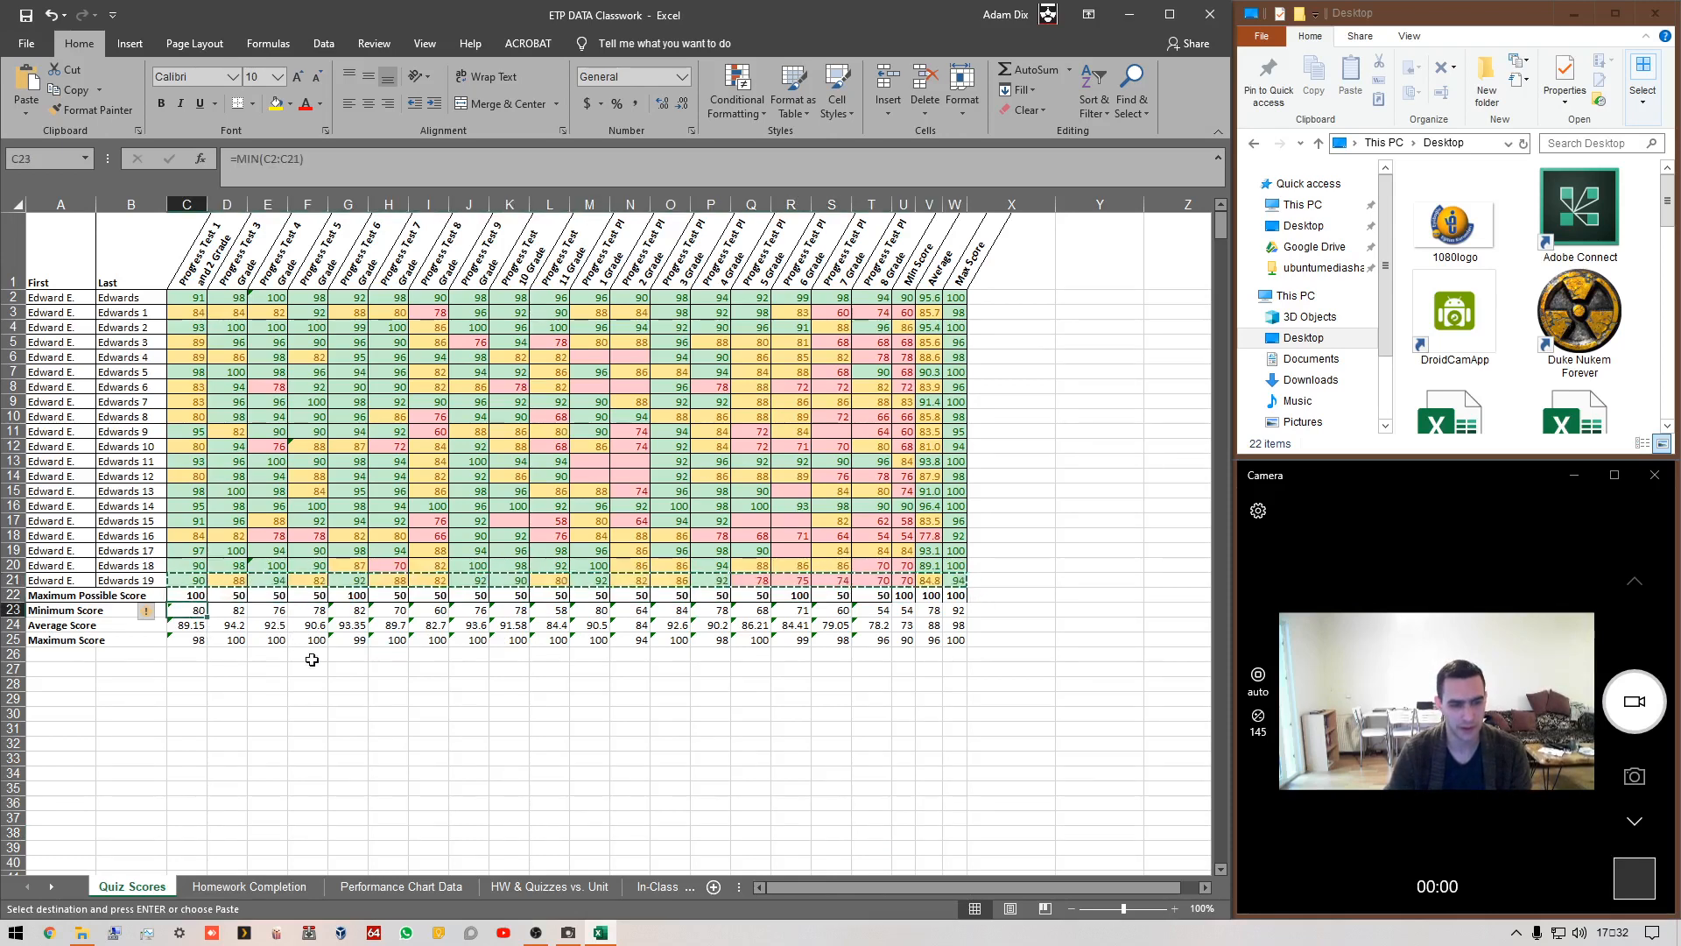
key("ctrl+v")
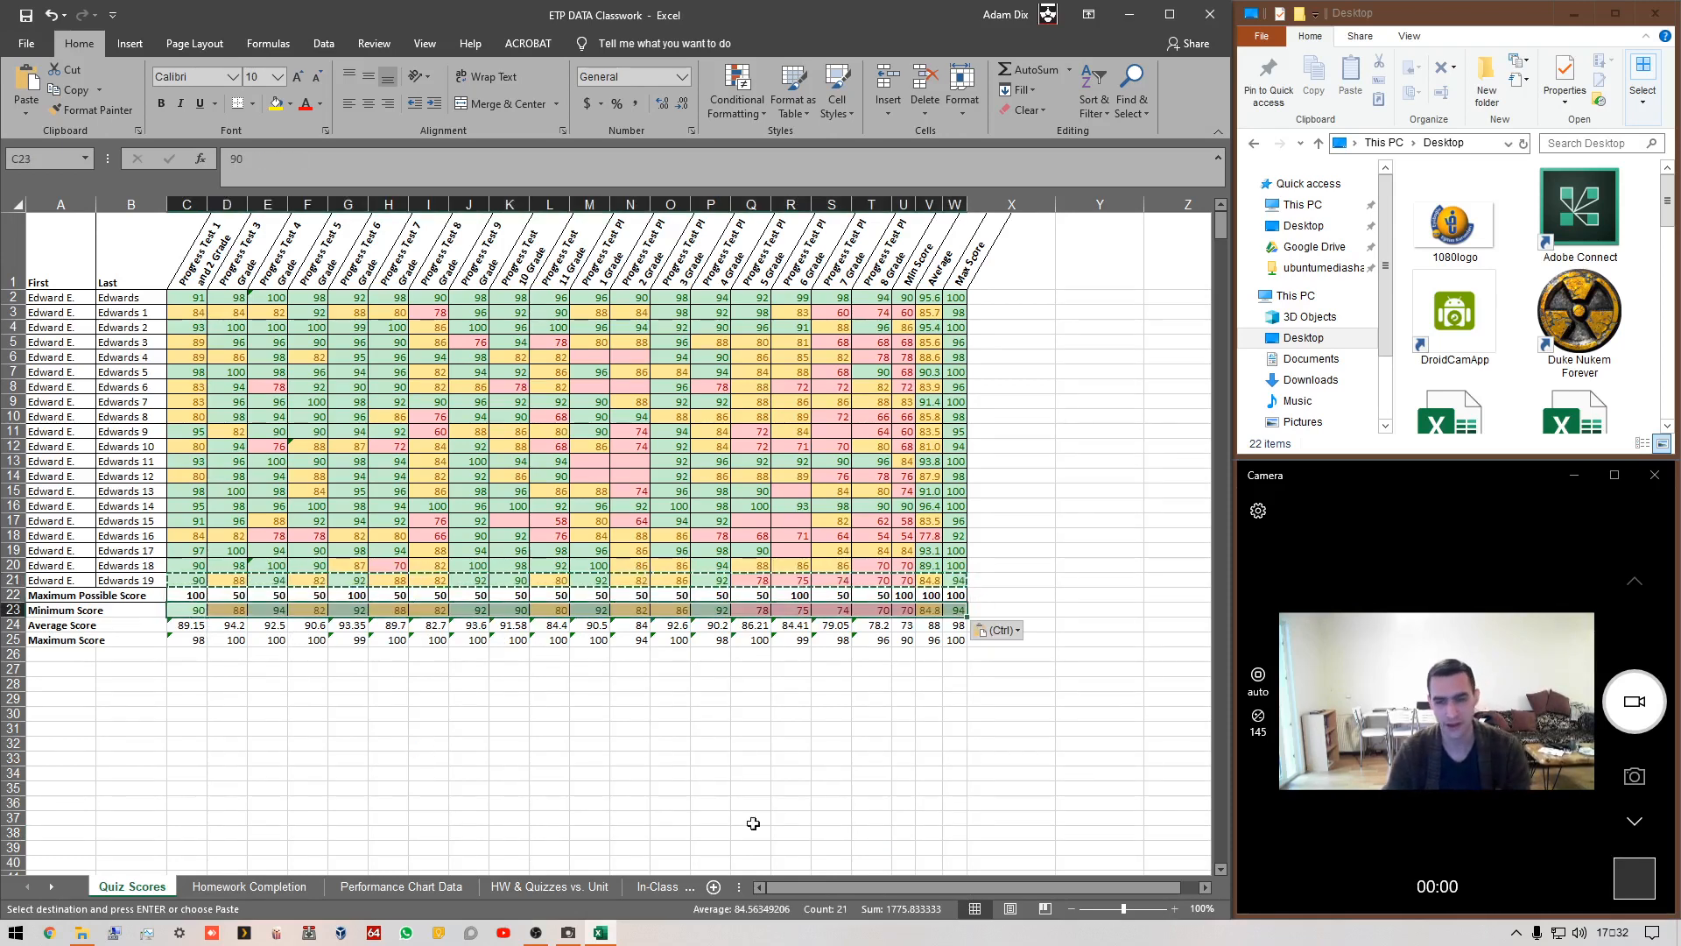
left_click(1017, 629)
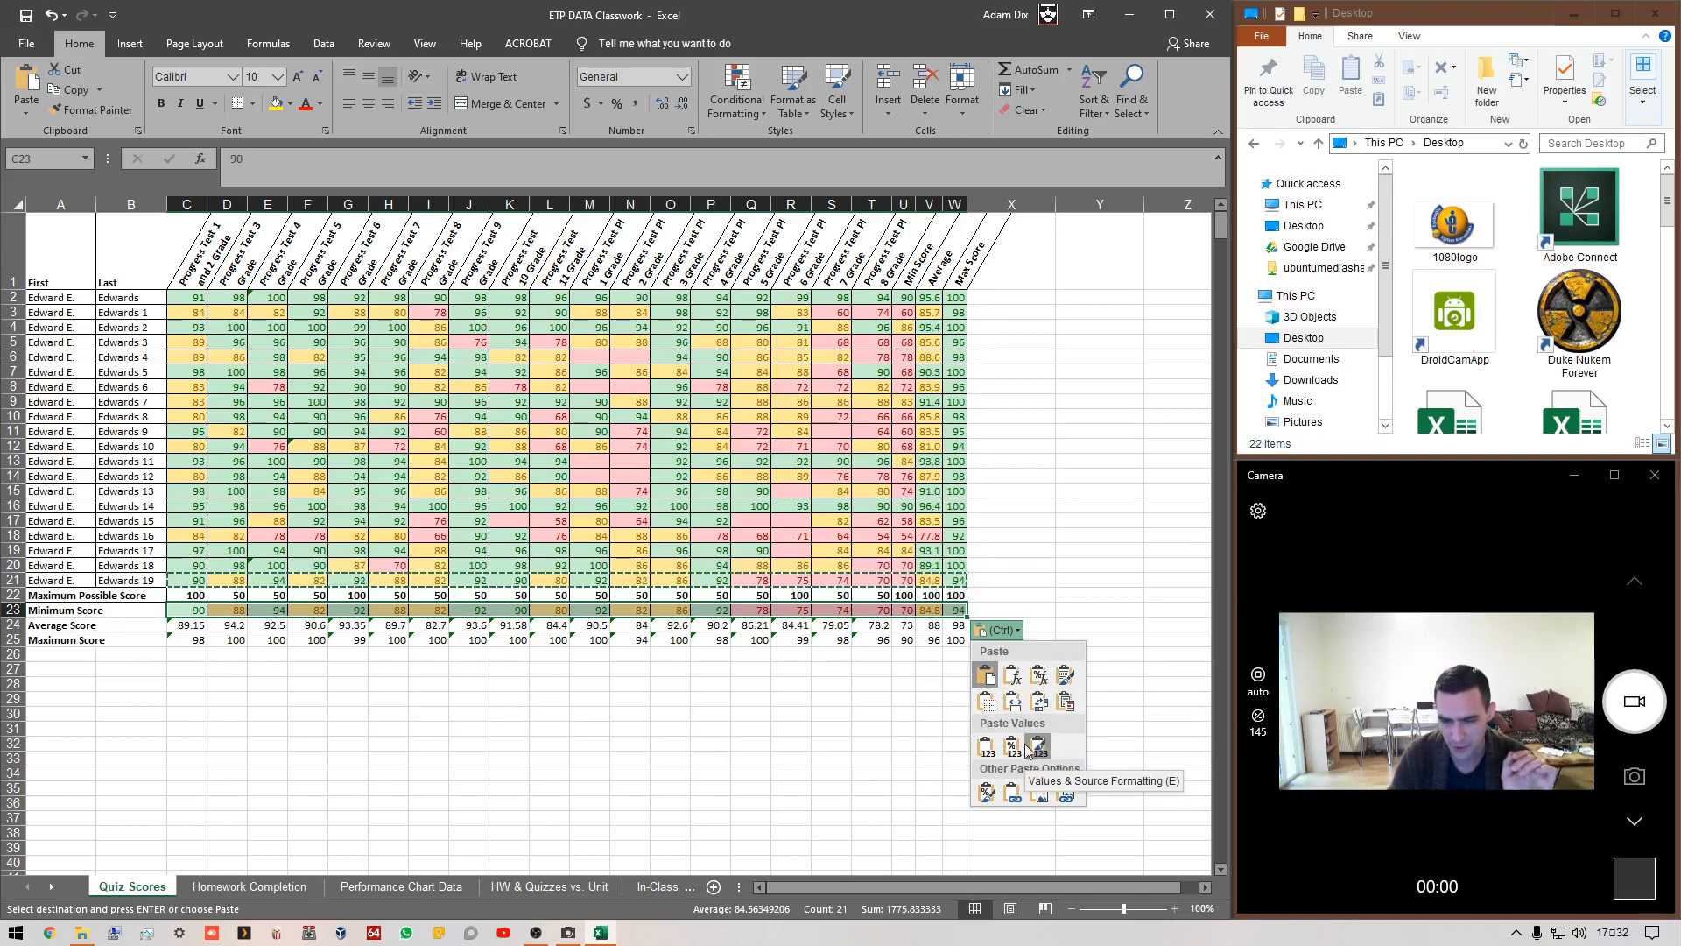
left_click(987, 796)
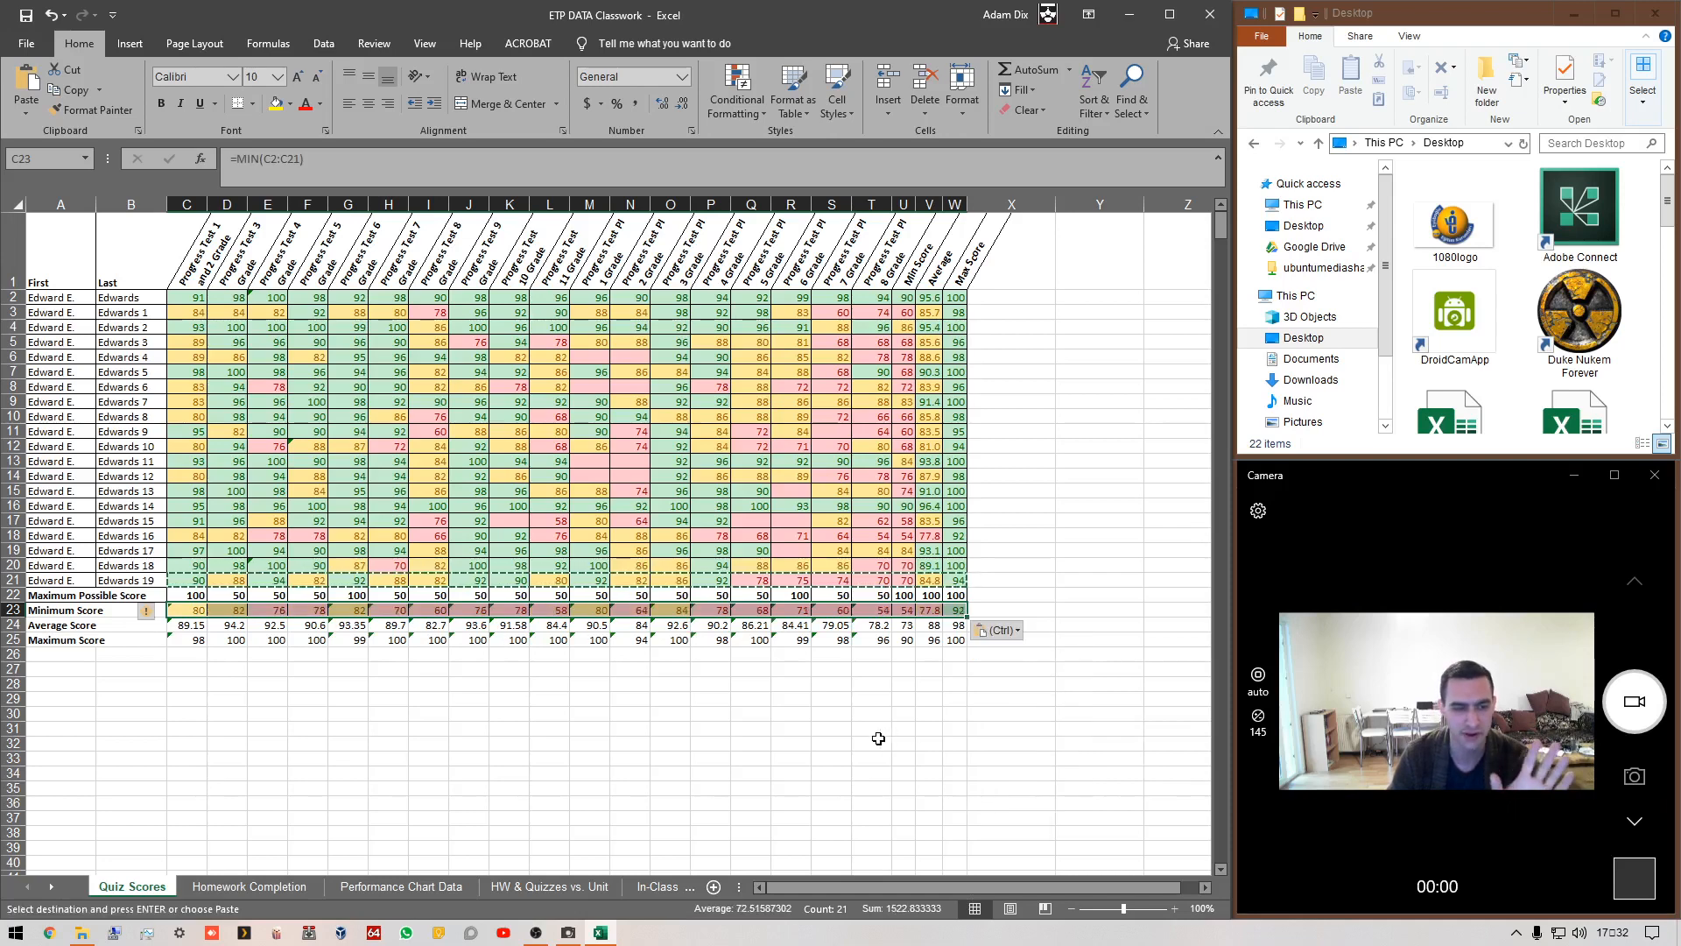
left_click(957, 685)
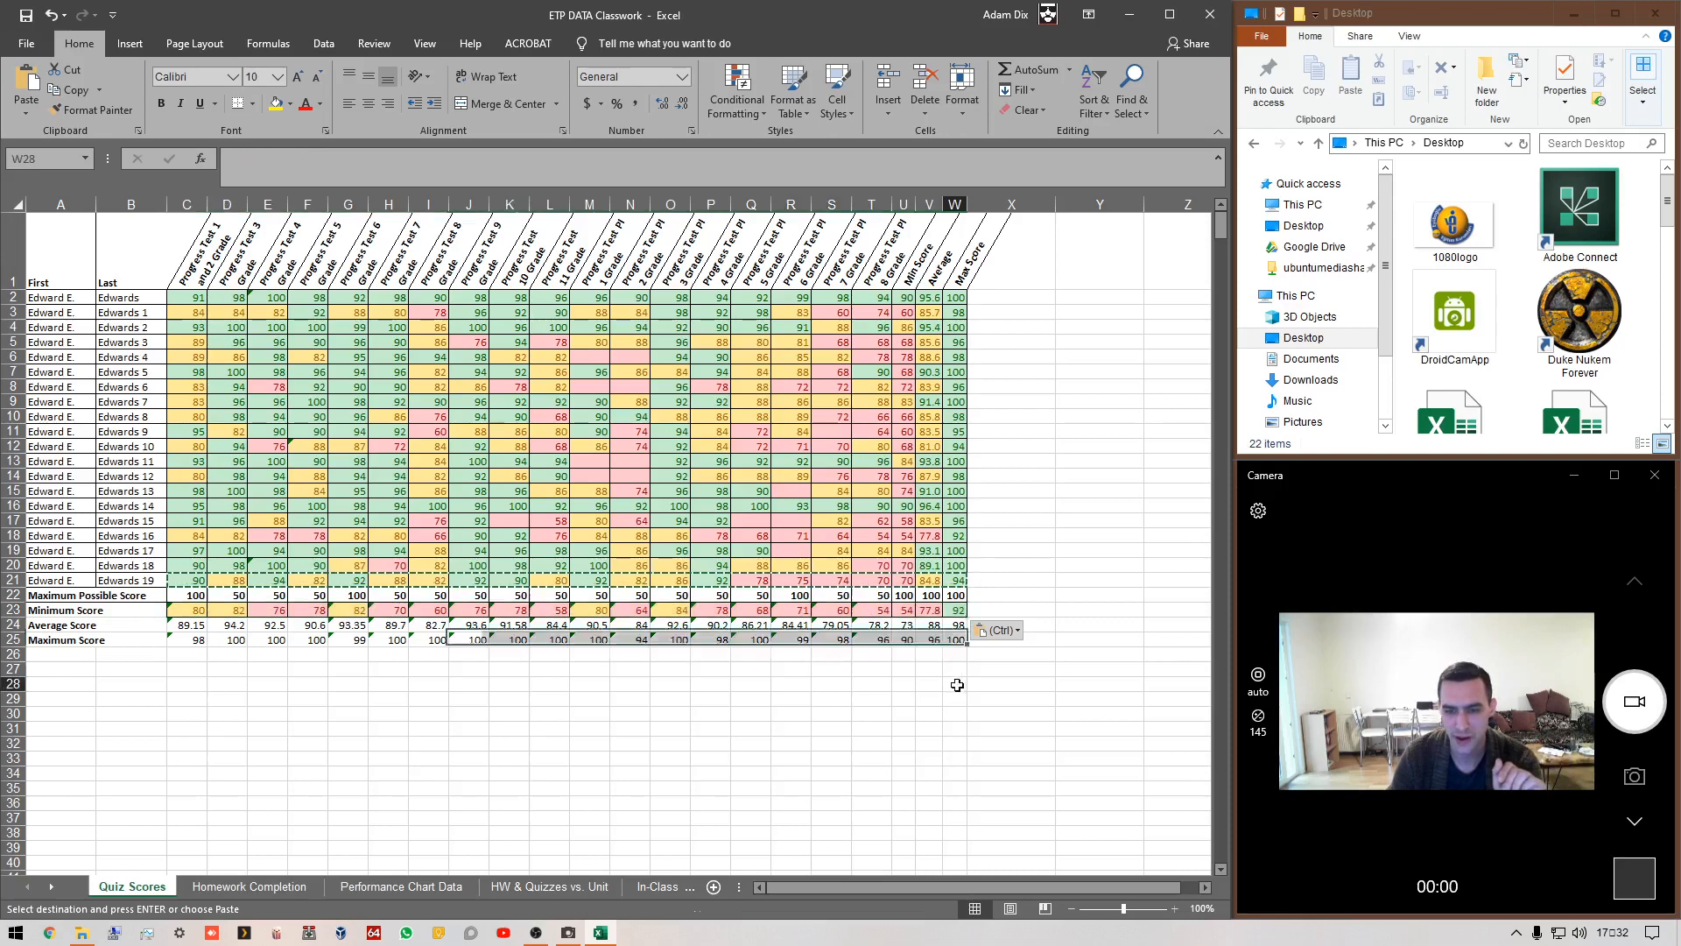
key("Escape")
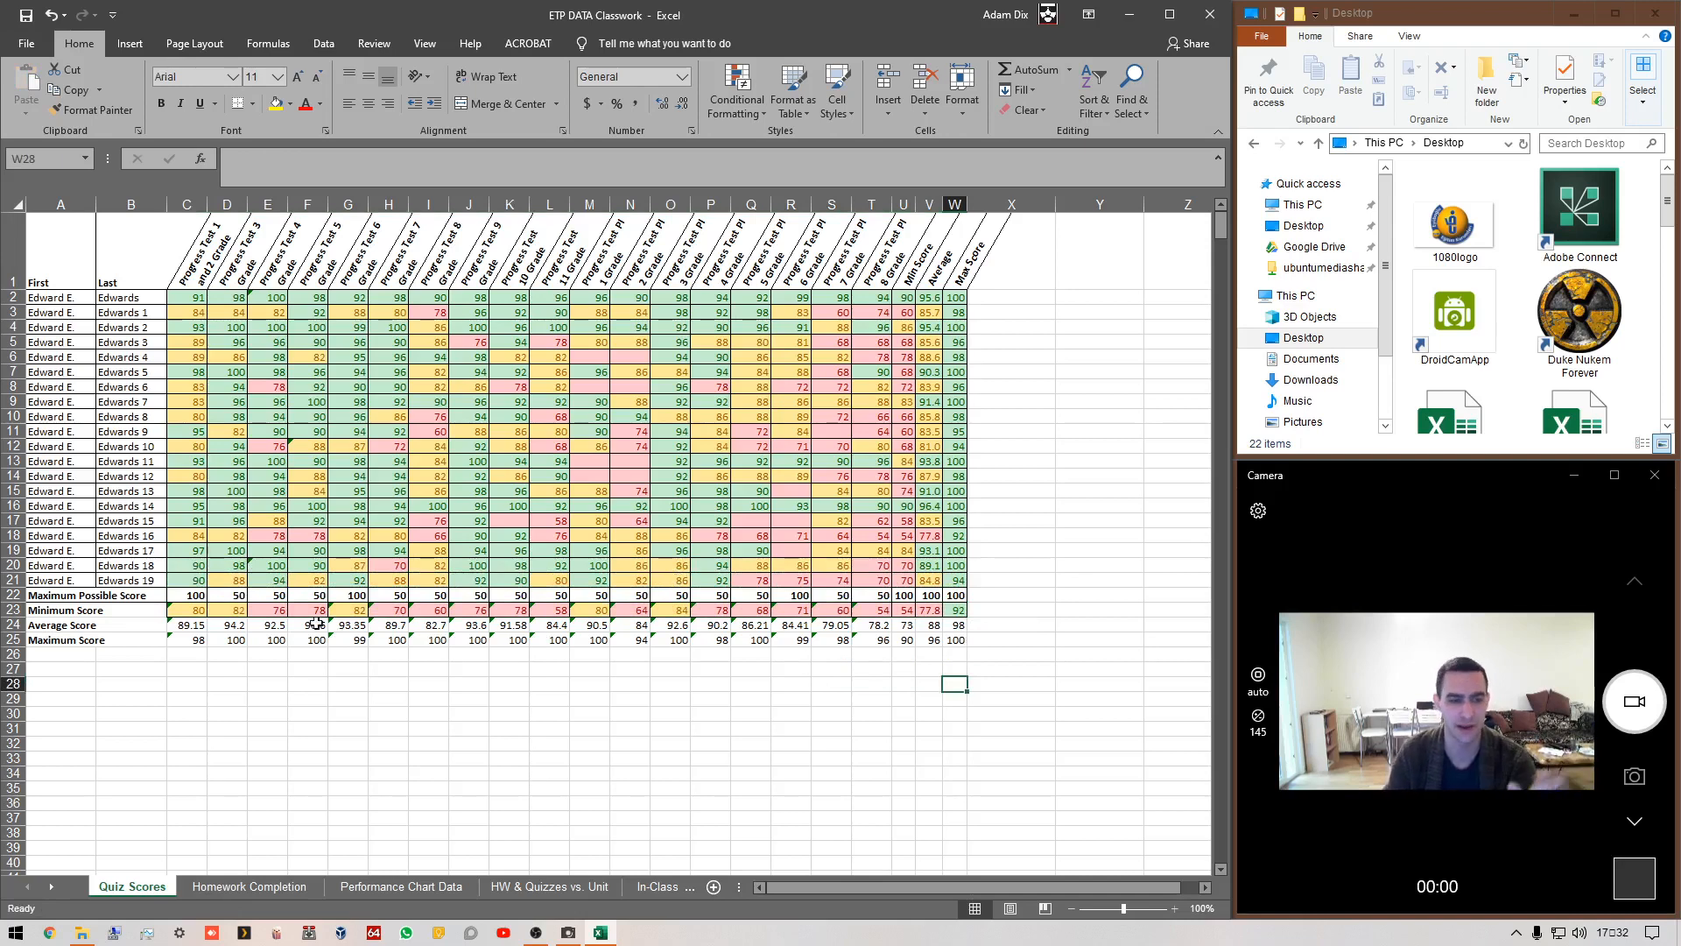
- Extend only the formatting of C23:W23 down to the Average Score and Maximum Score rows
left_click_drag(198, 611, 967, 623)
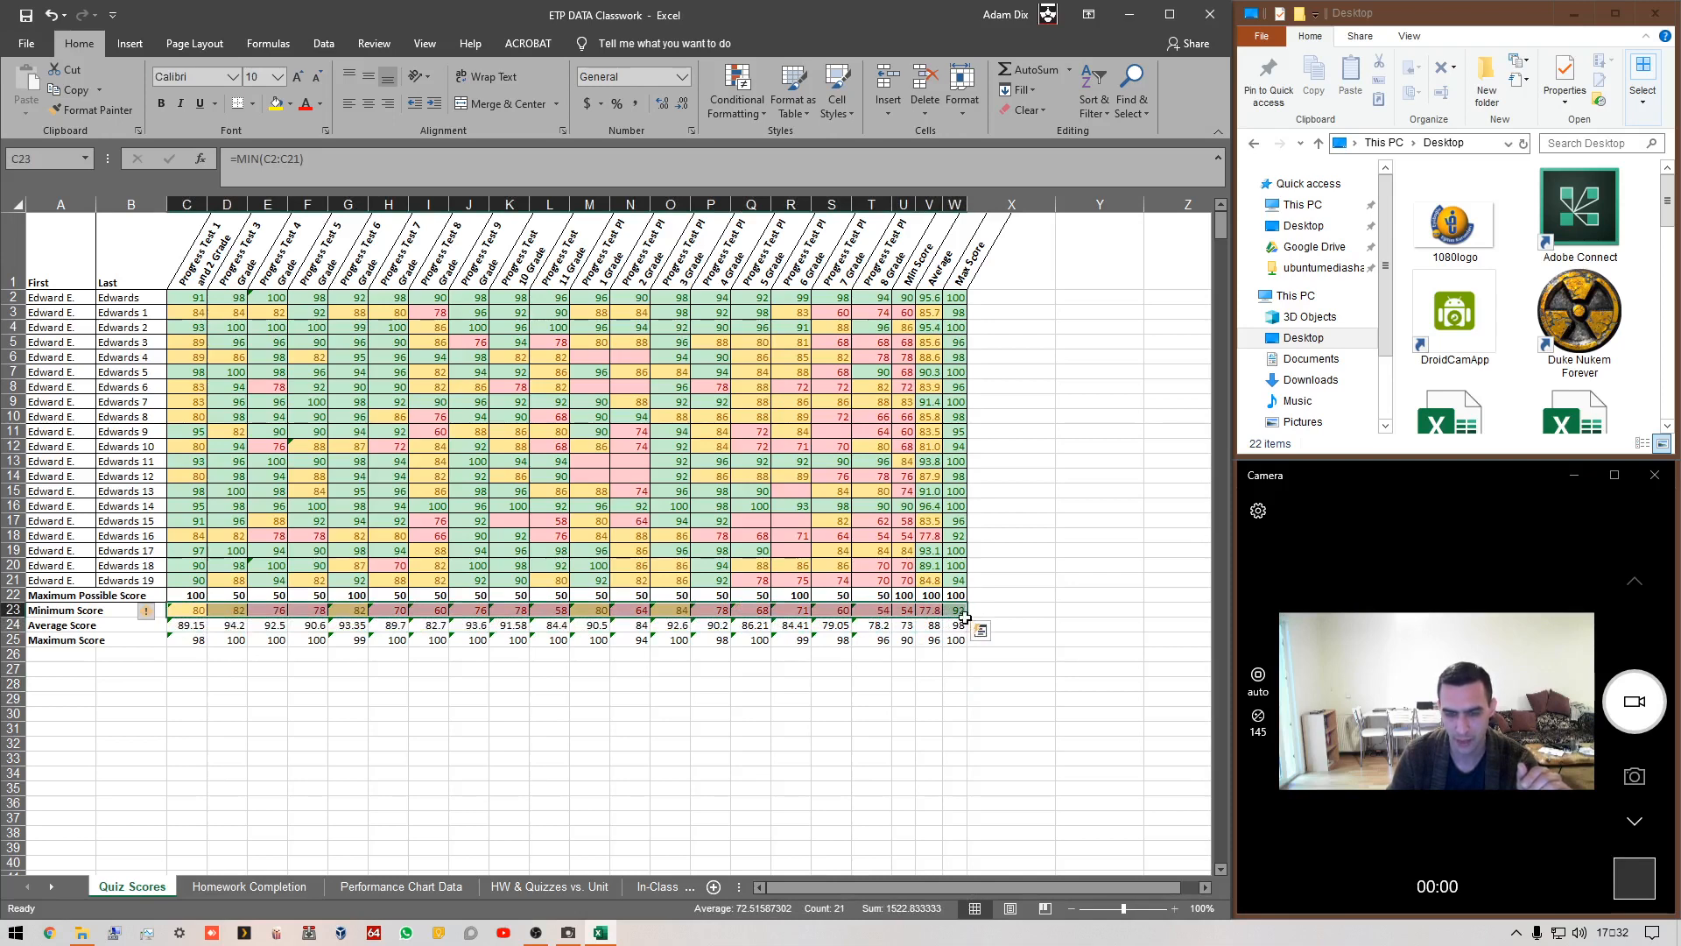
left_click_drag(967, 618, 955, 649)
left_click(978, 656)
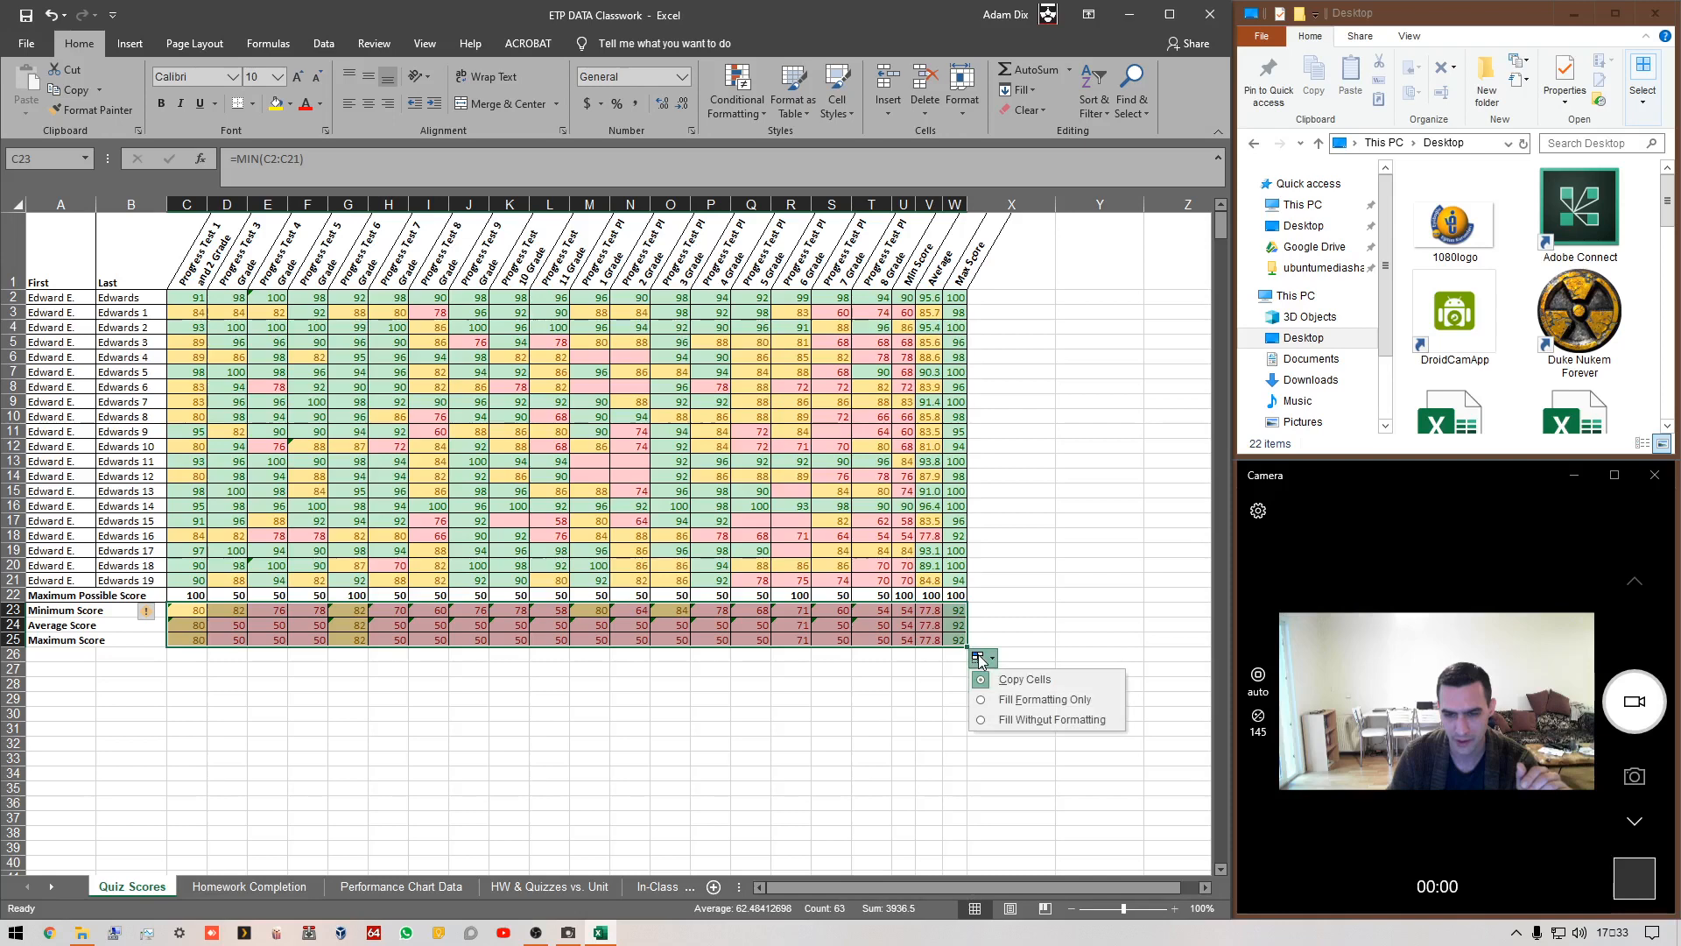
left_click(1020, 698)
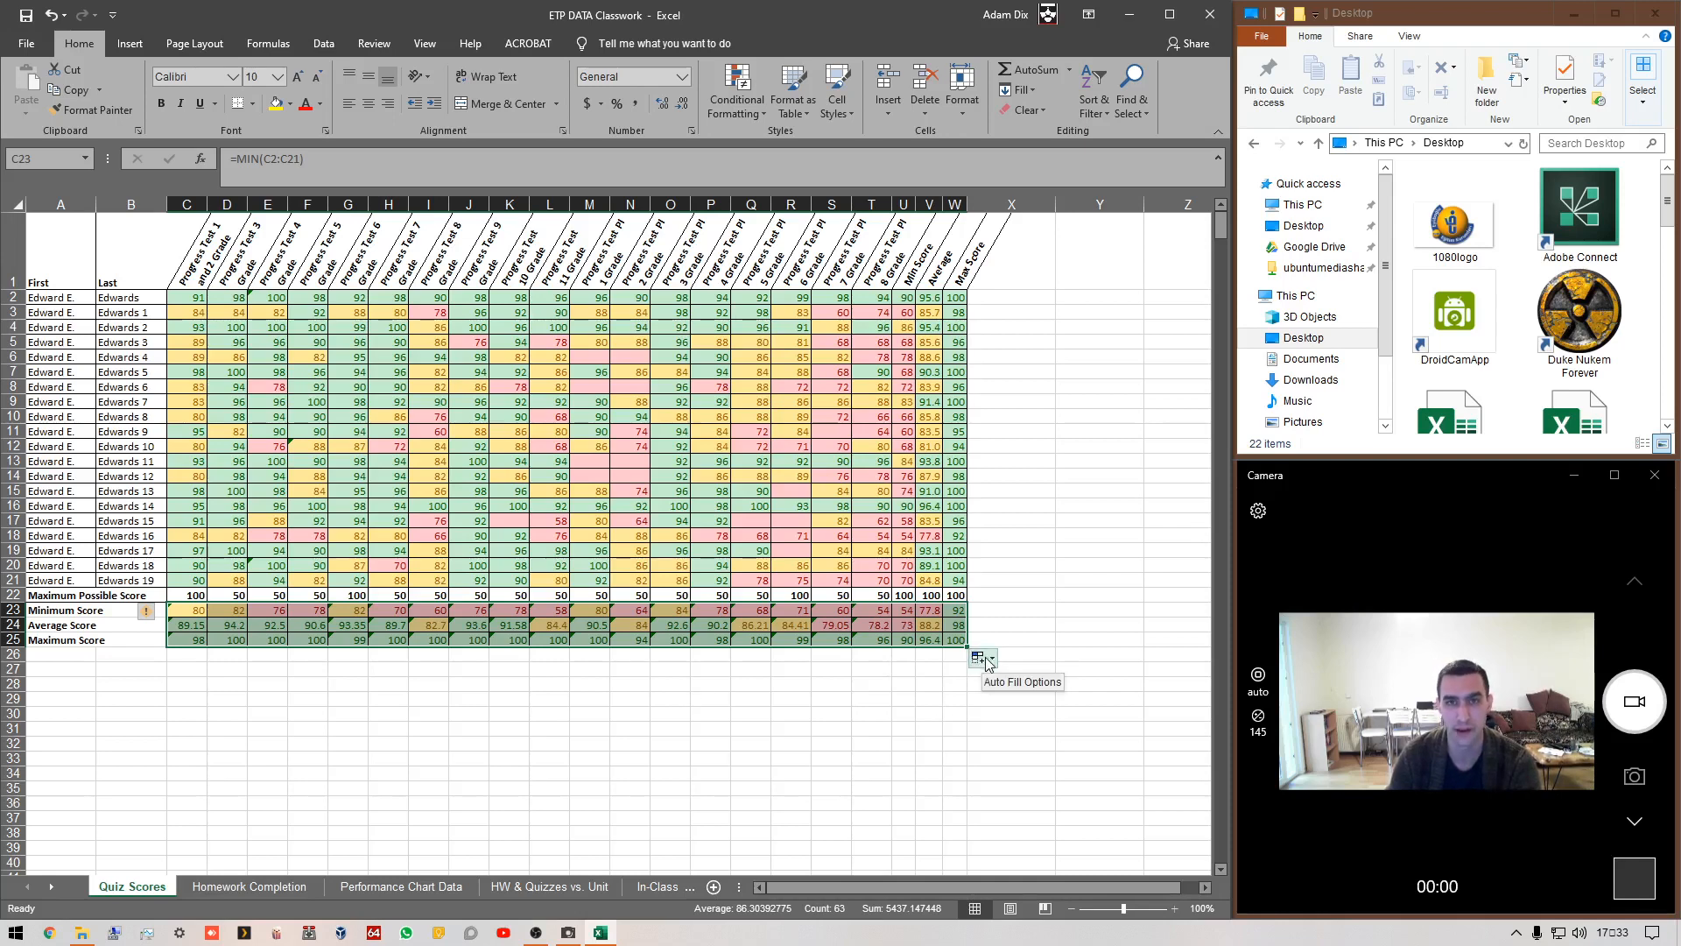
left_click(506, 731)
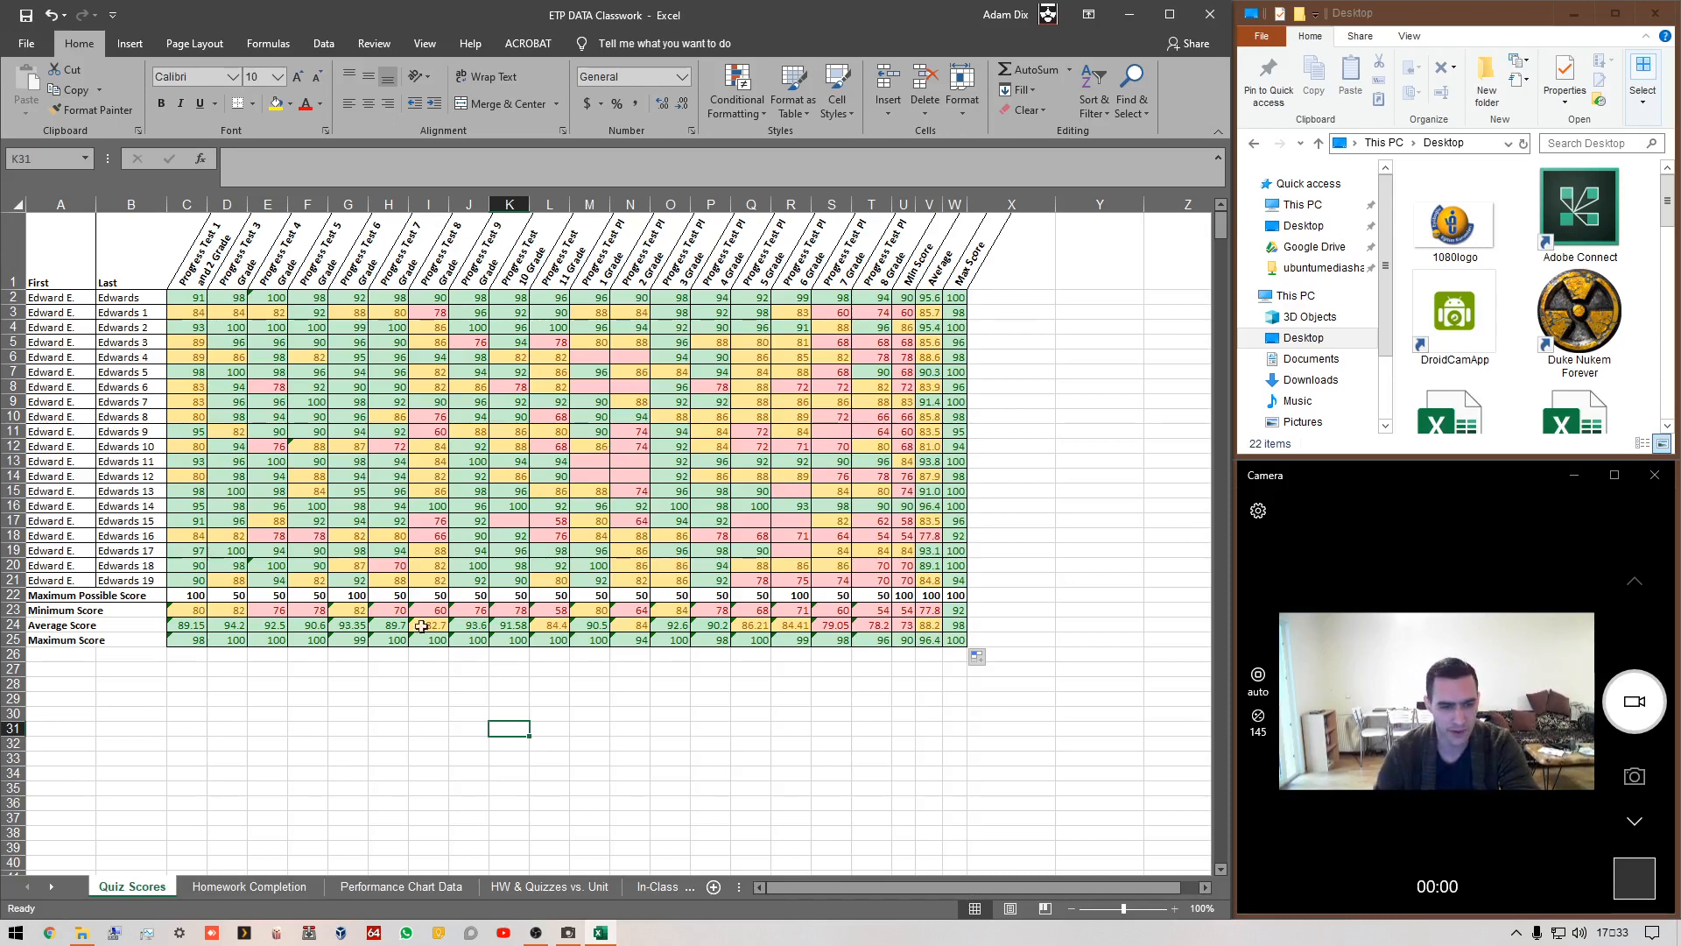
- Show the average scores in C24:T24 with one decimal place
left_click(192, 627)
left_click(221, 623)
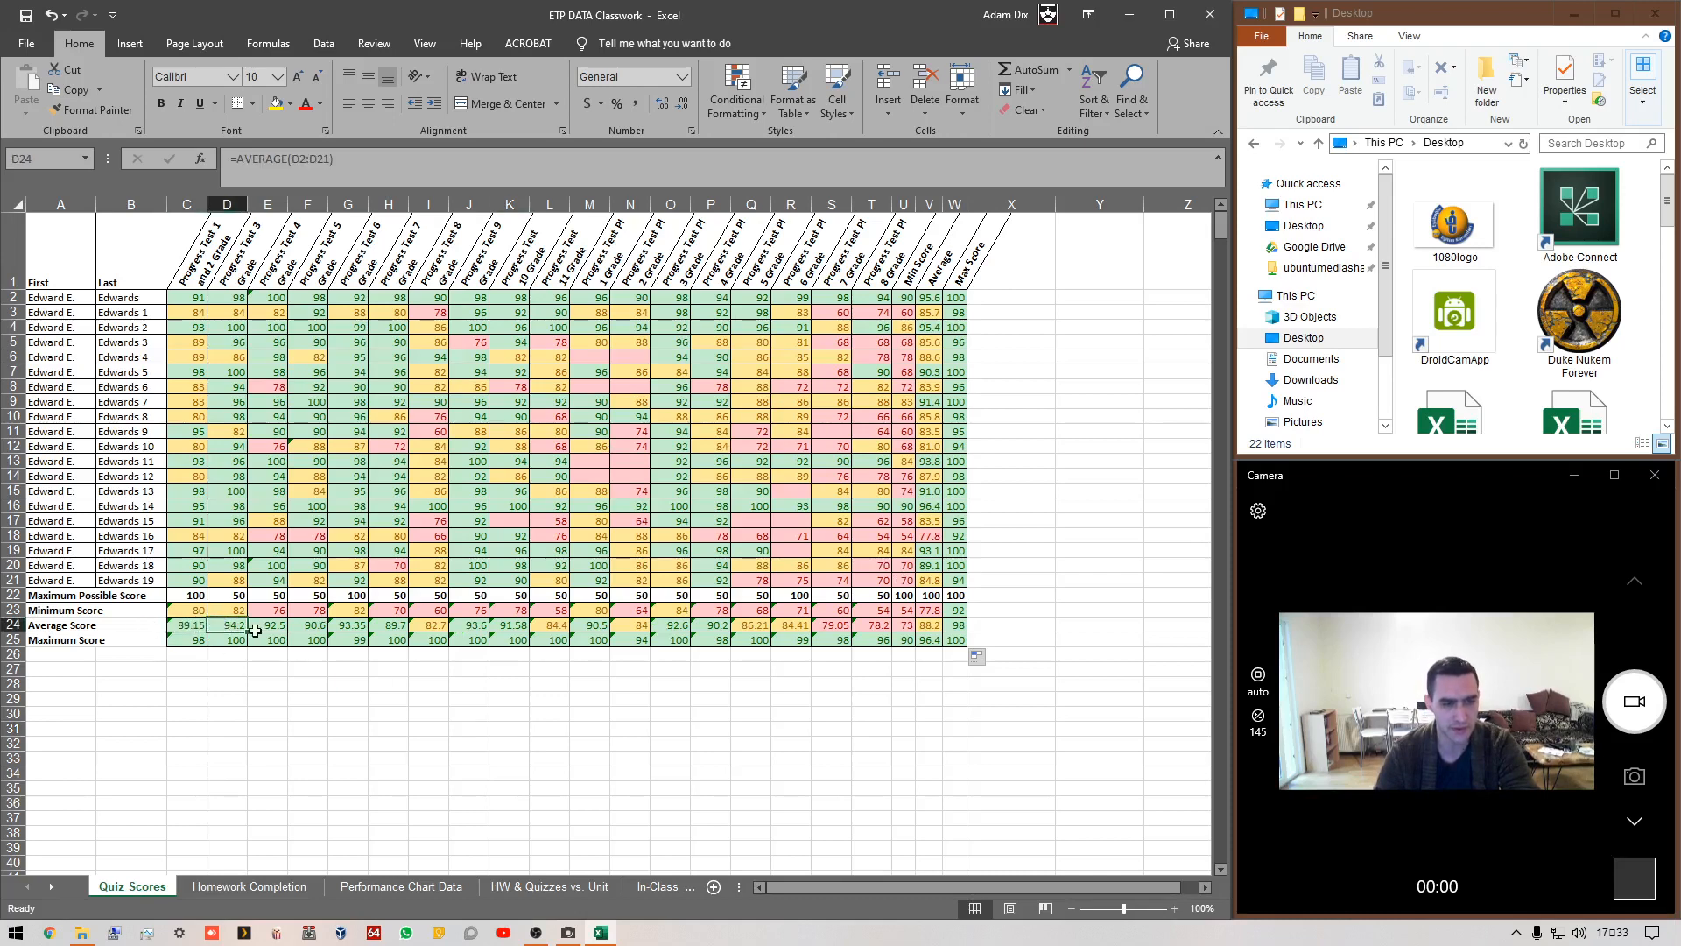
left_click(285, 625)
left_click(578, 751)
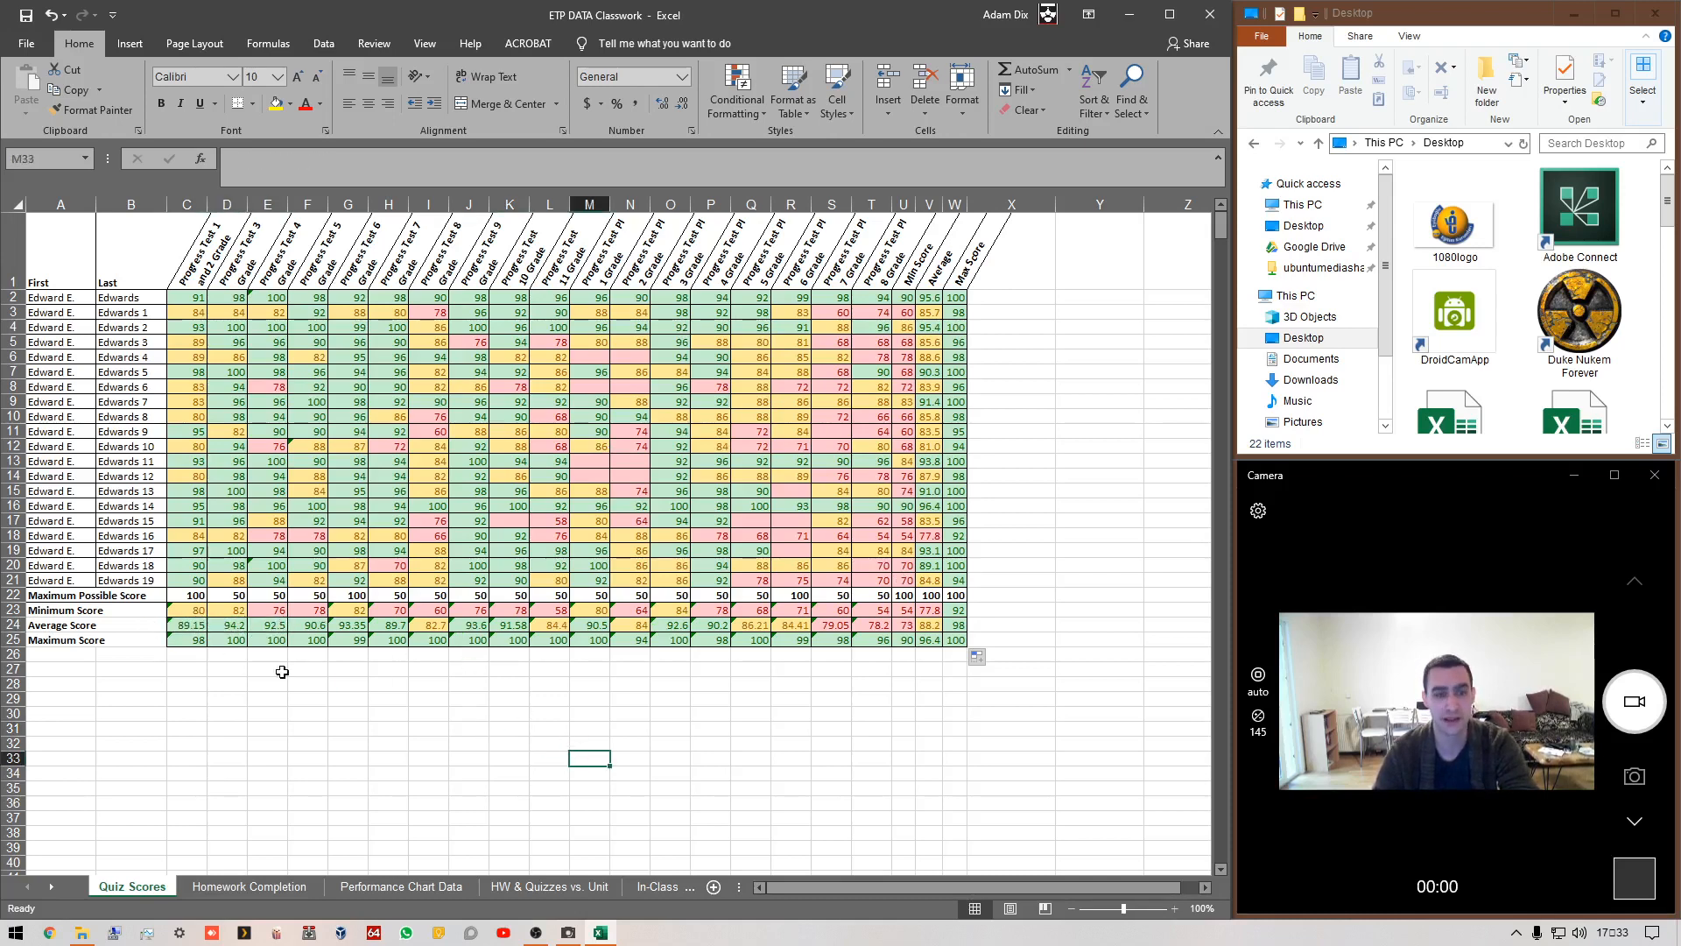
left_click_drag(192, 627, 888, 626)
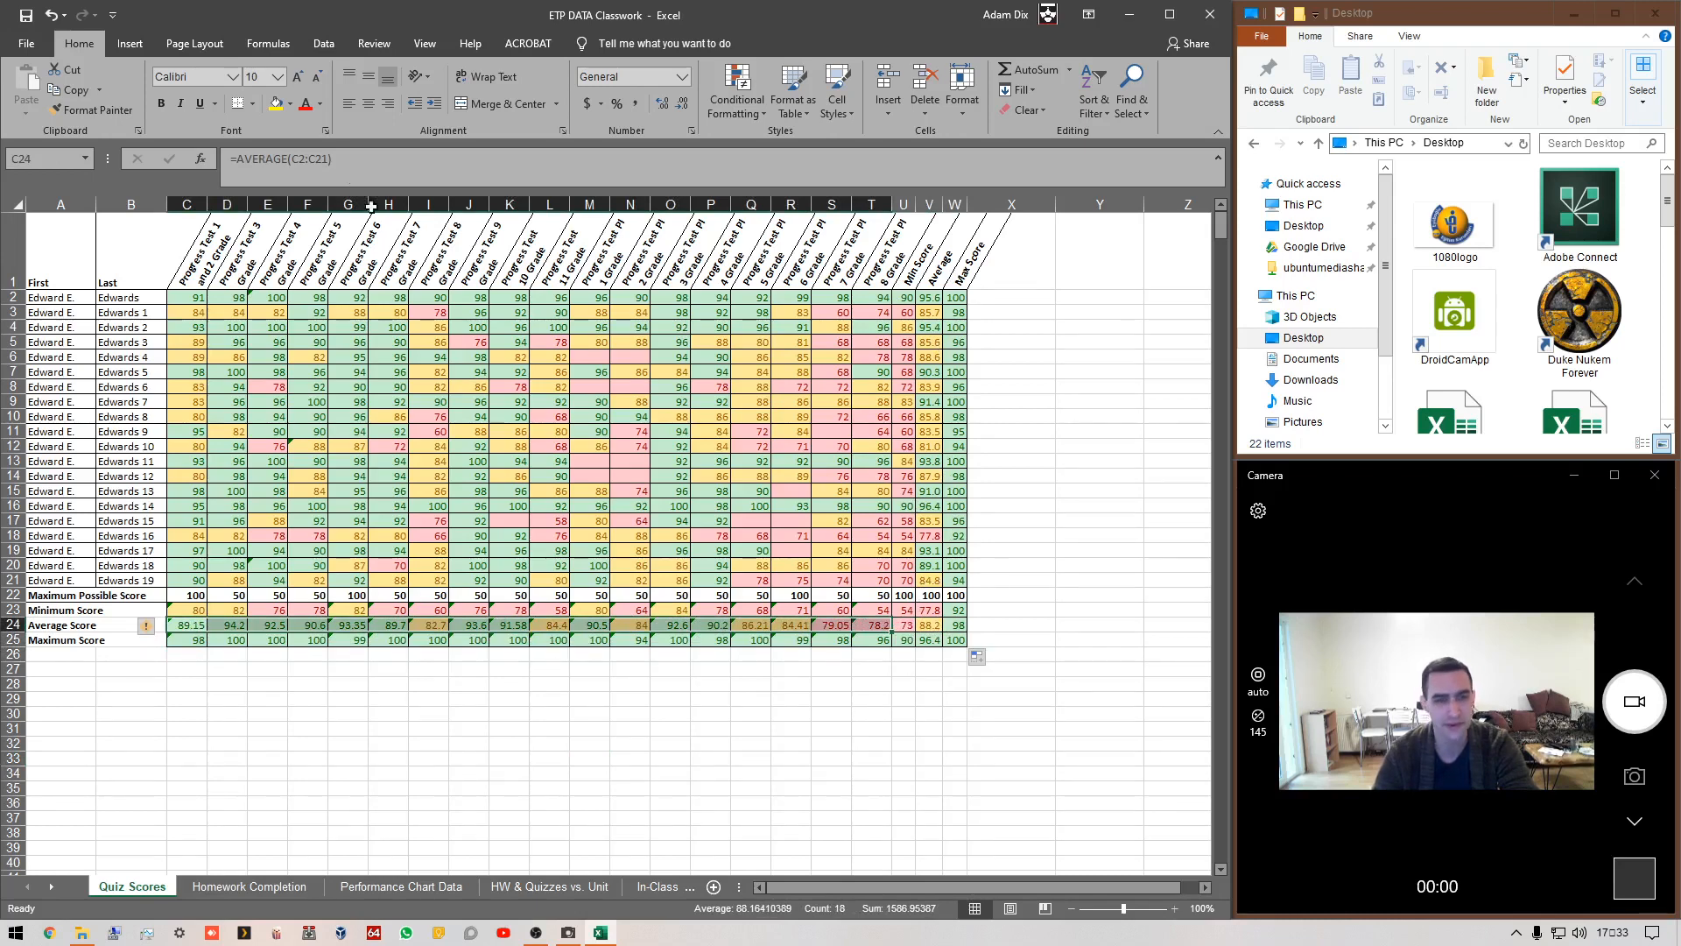
left_click(681, 107)
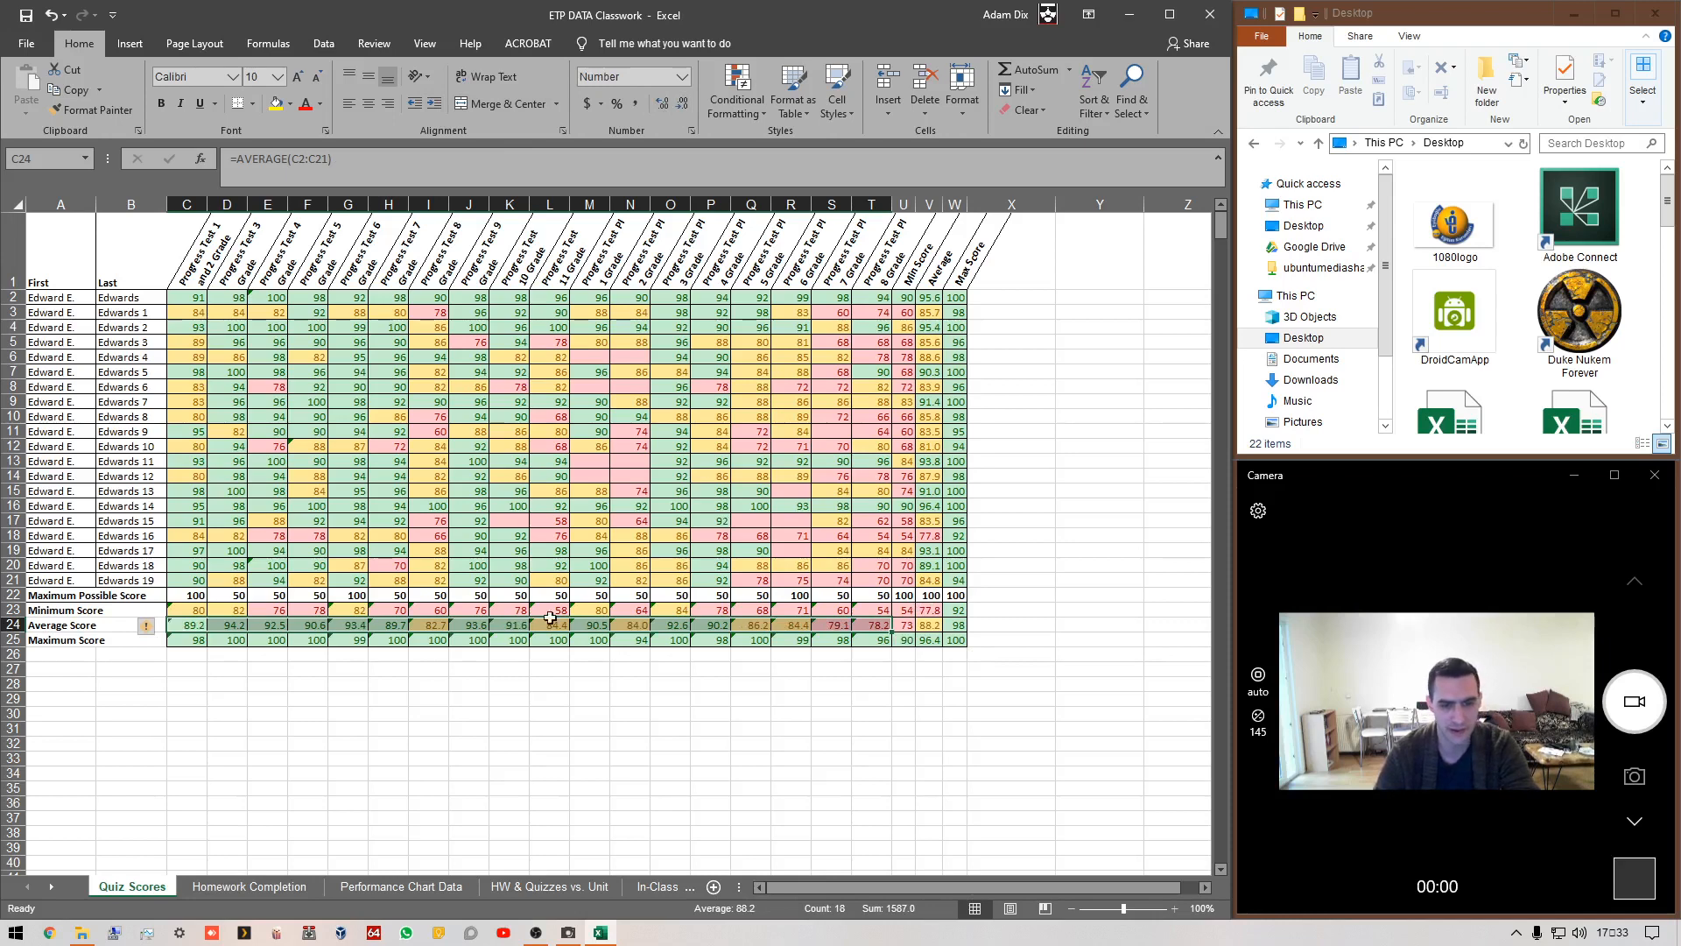
left_click(672, 701)
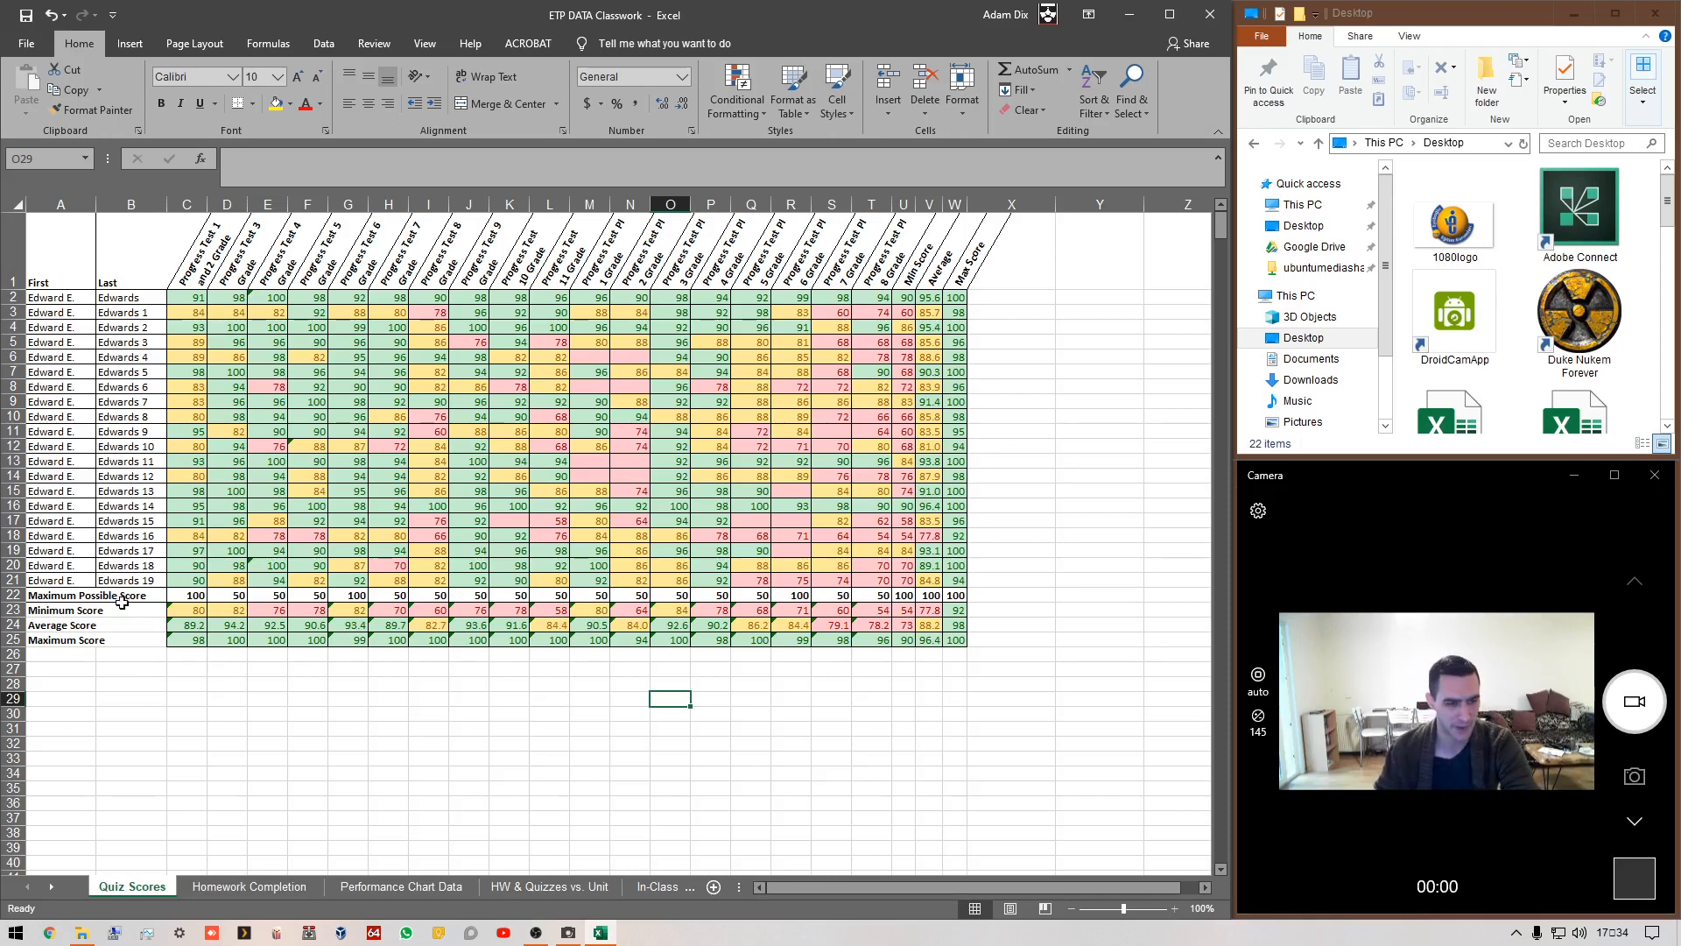
- Apply all borders to the Minimum, Average and Maximum Score labels in A23:B25
left_click_drag(123, 610, 105, 640)
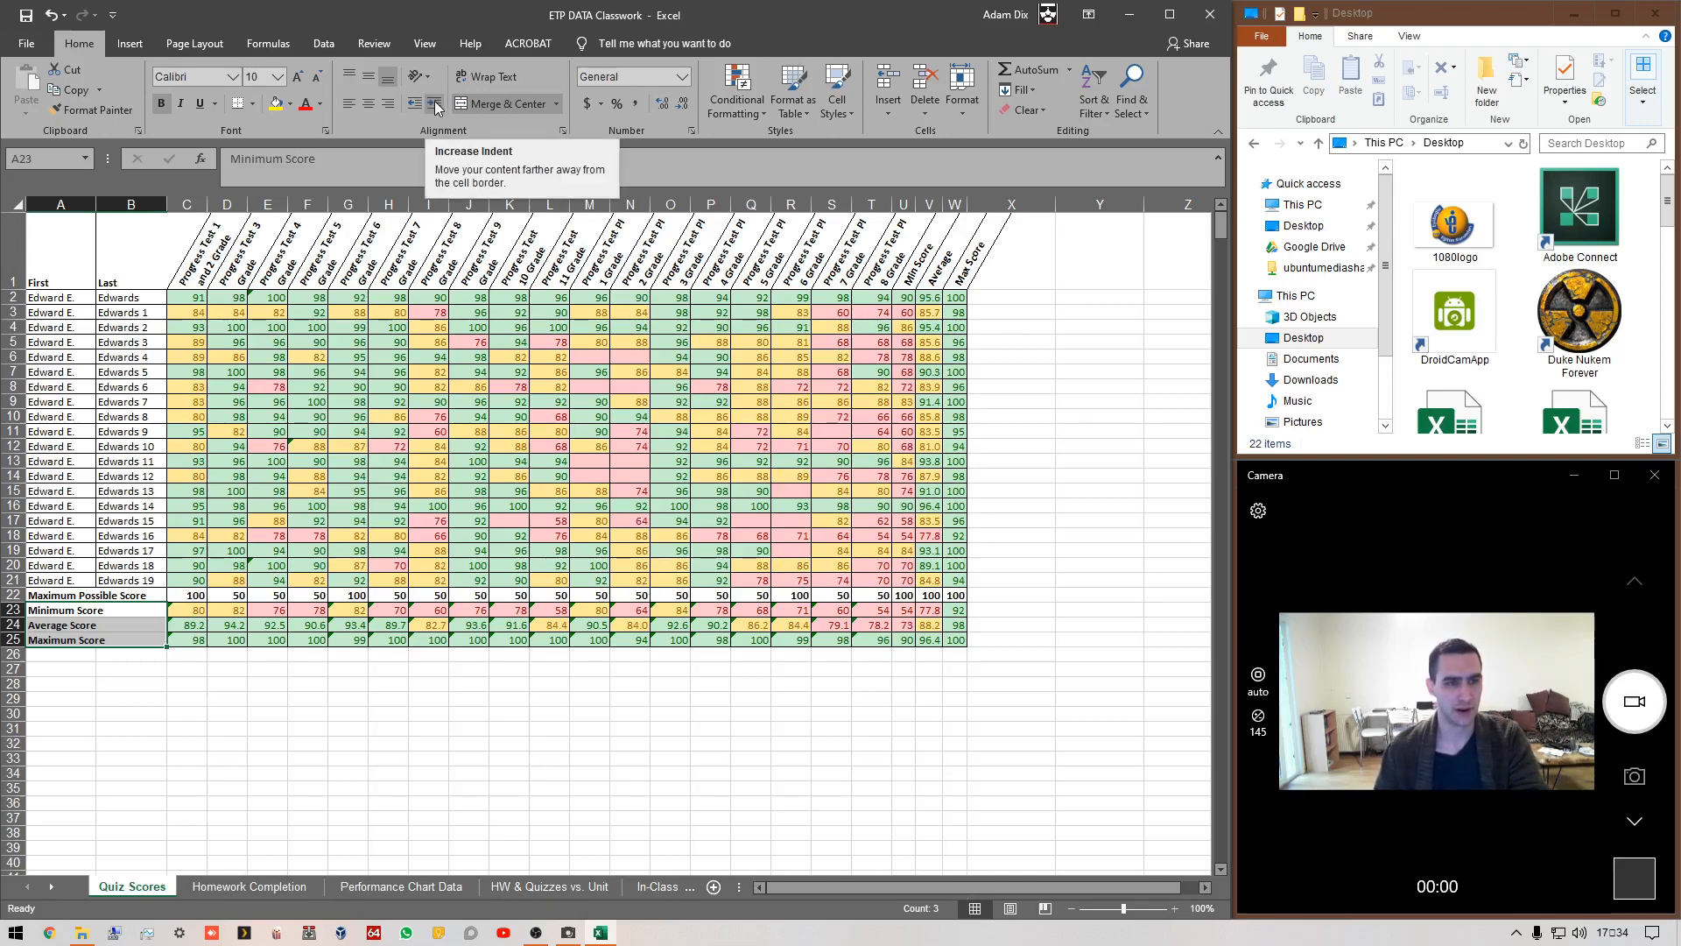
left_click(254, 105)
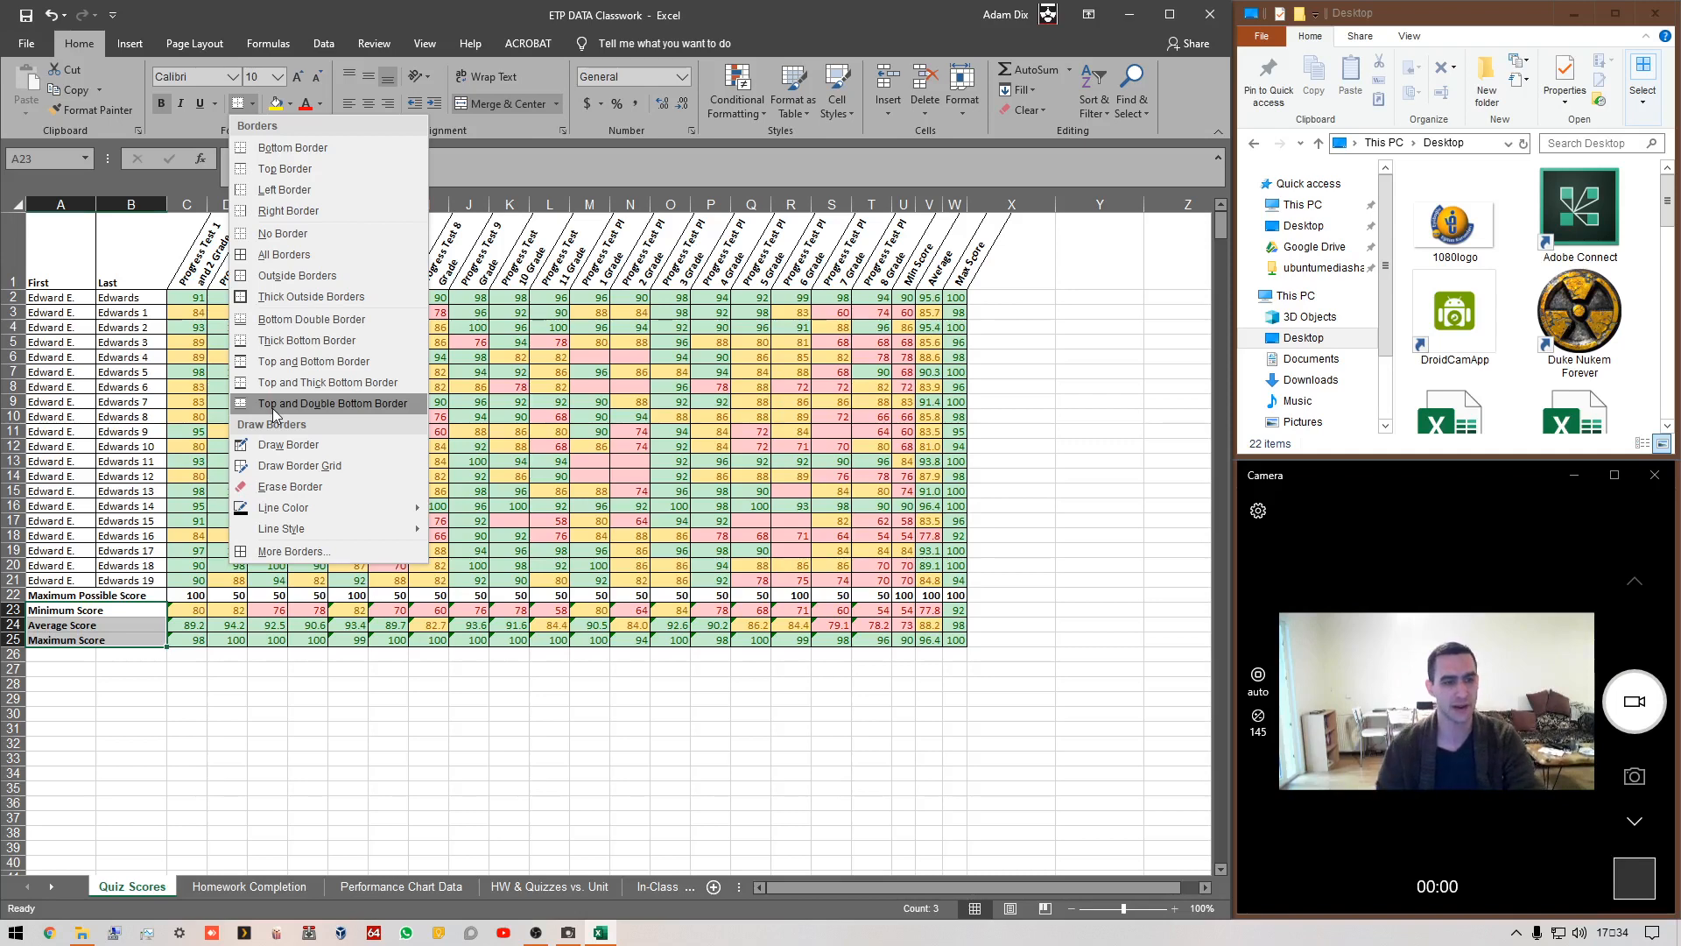
left_click(280, 255)
left_click(545, 755)
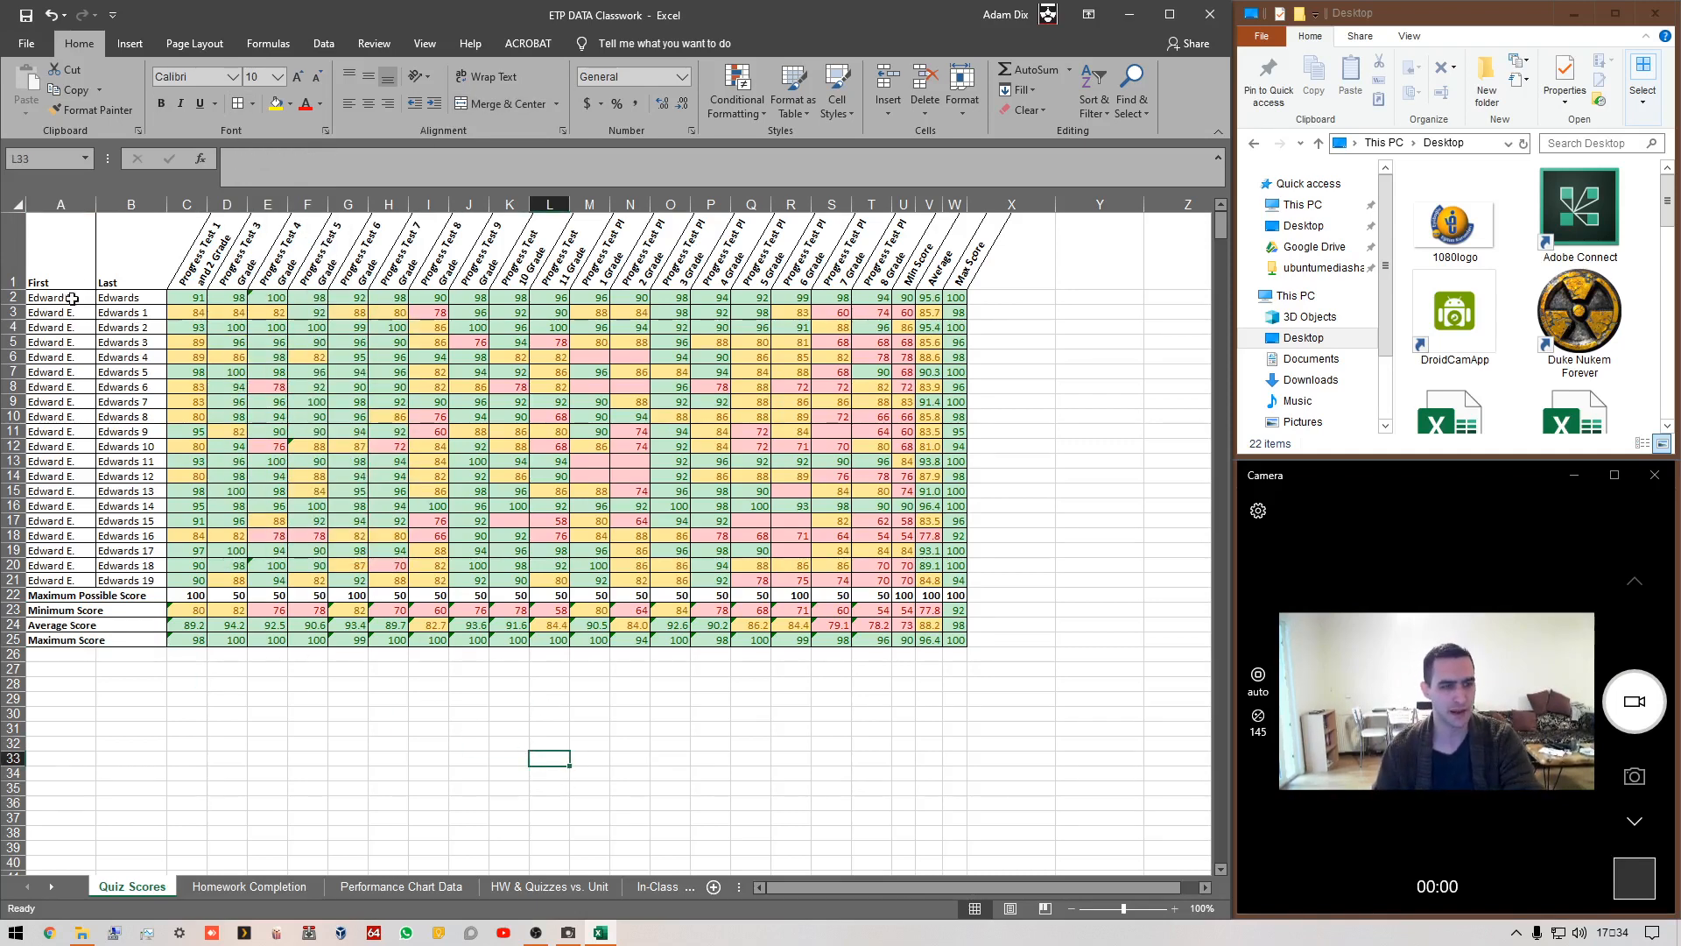
- Put a thick outside border around the student names and test scores in A2:T21
left_click_drag(70, 301, 947, 580)
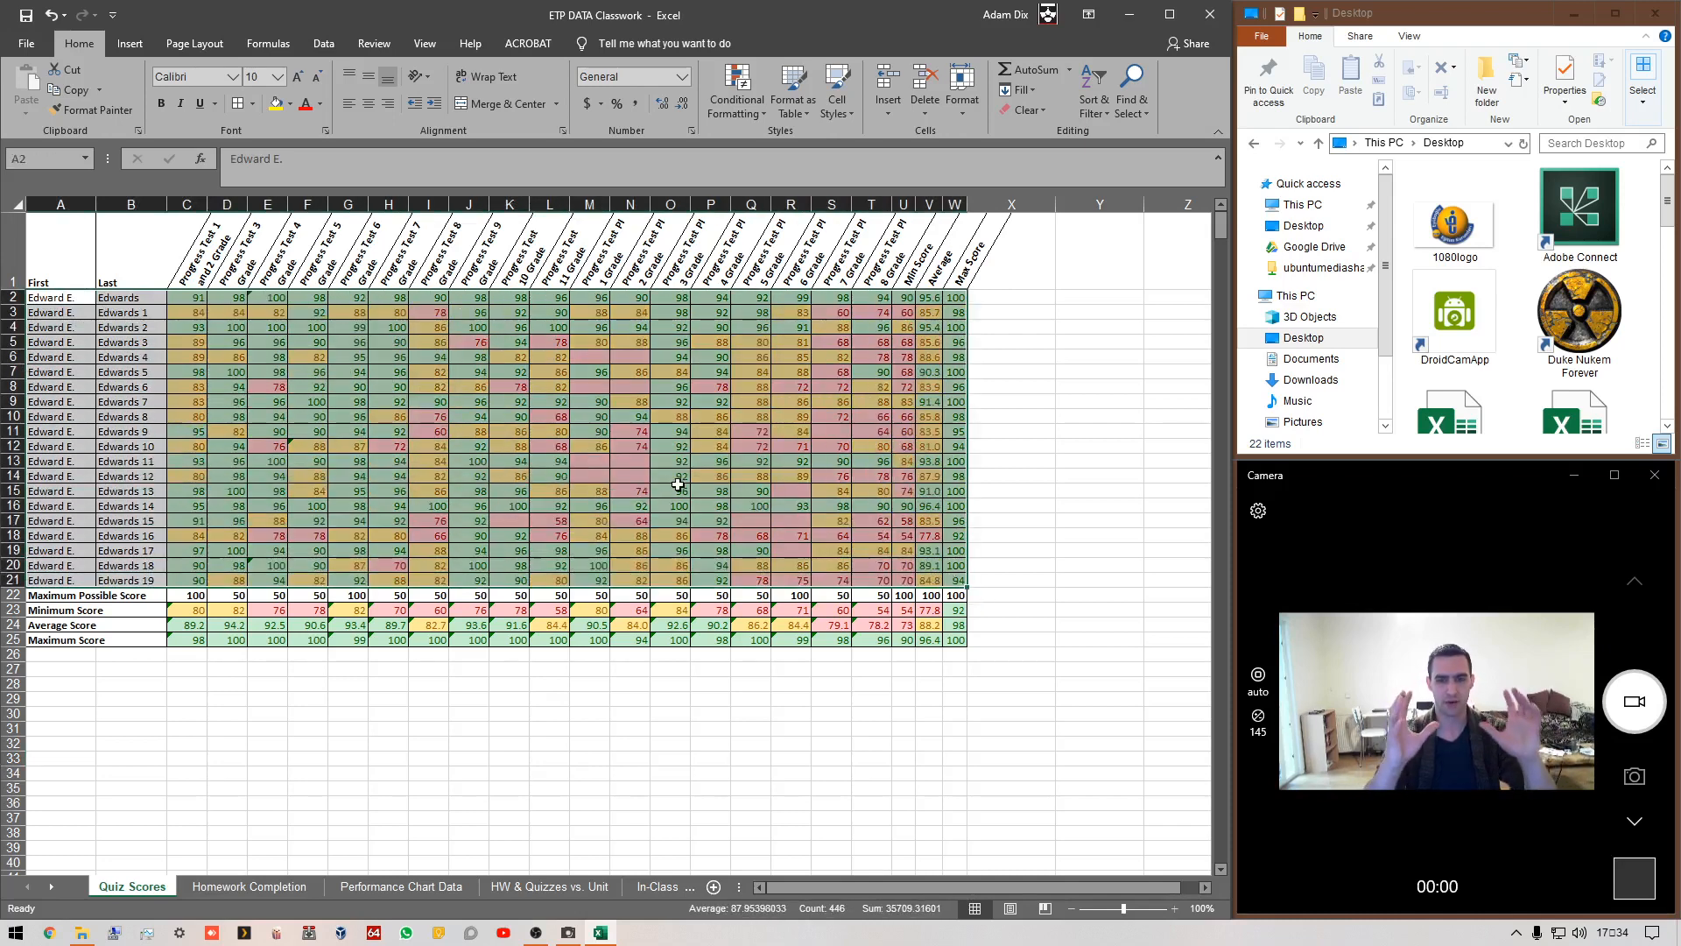
left_click_drag(678, 484, 711, 462)
left_click_drag(882, 579, 52, 298)
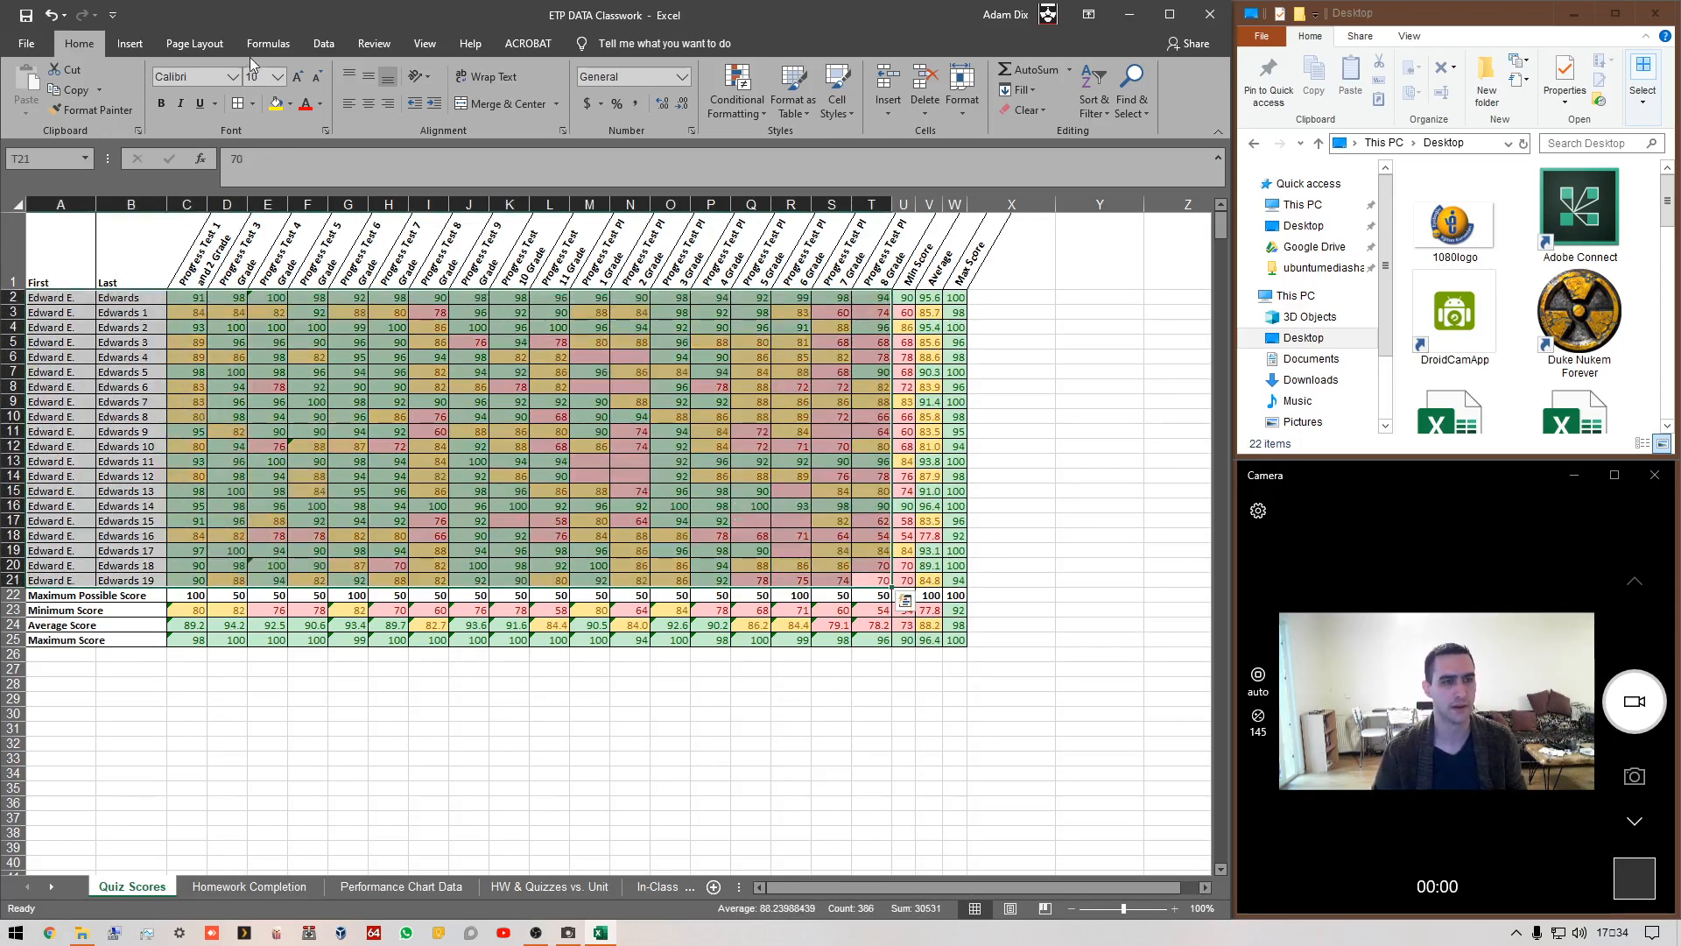
left_click(252, 103)
left_click(274, 297)
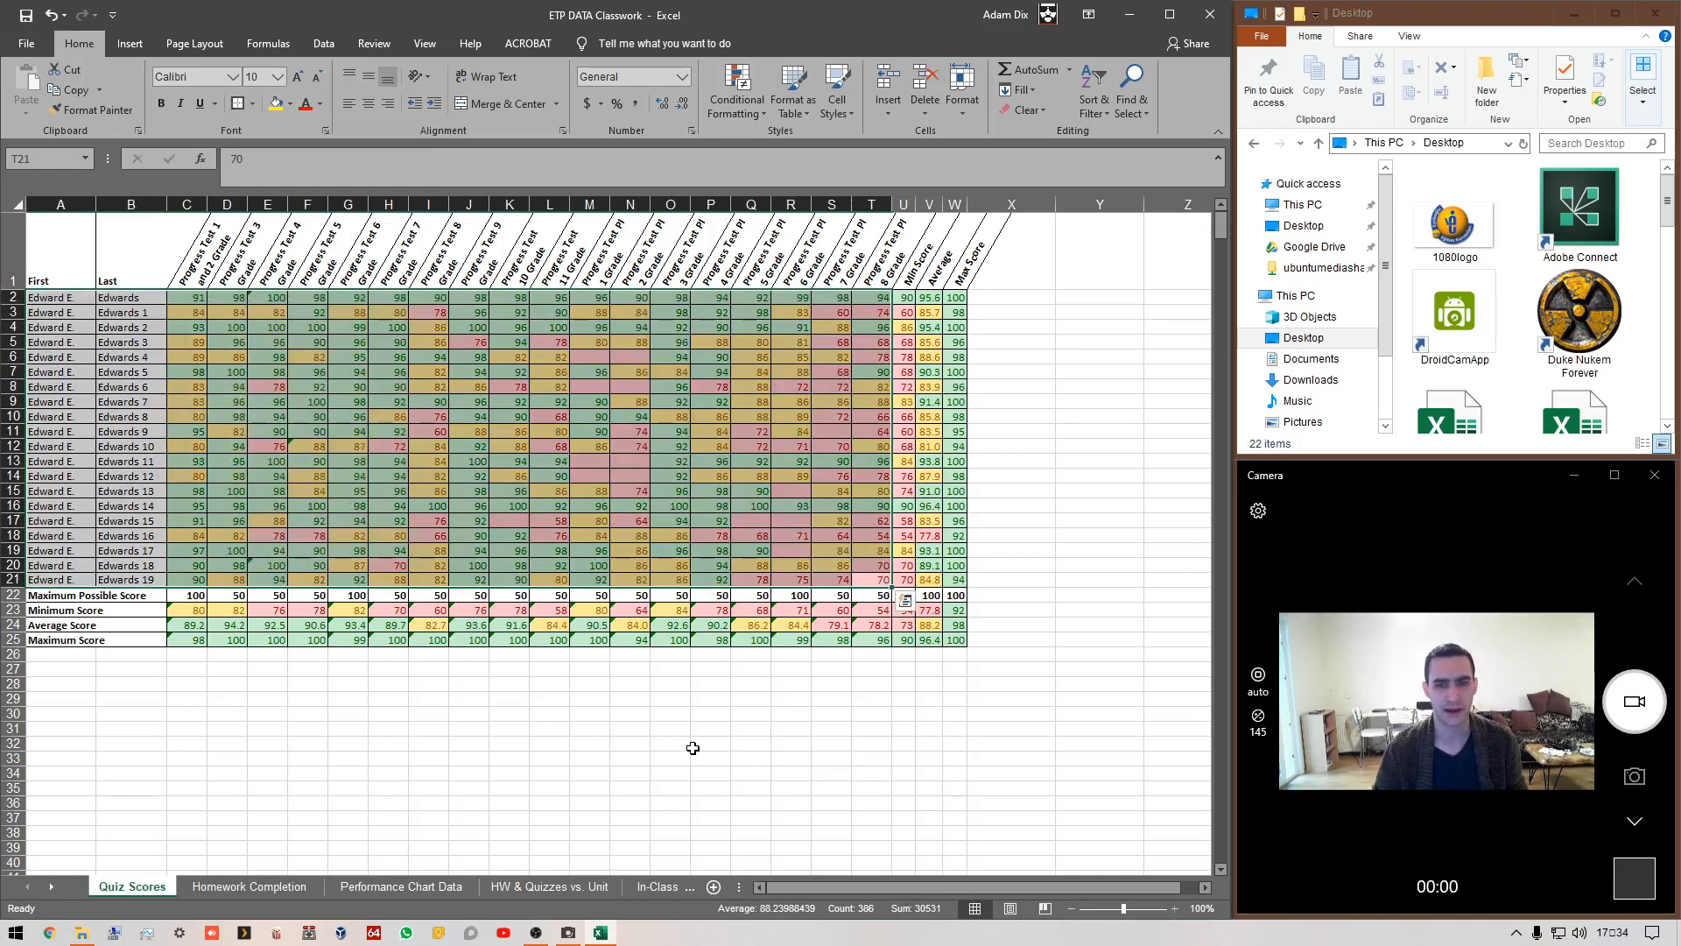
left_click(693, 749)
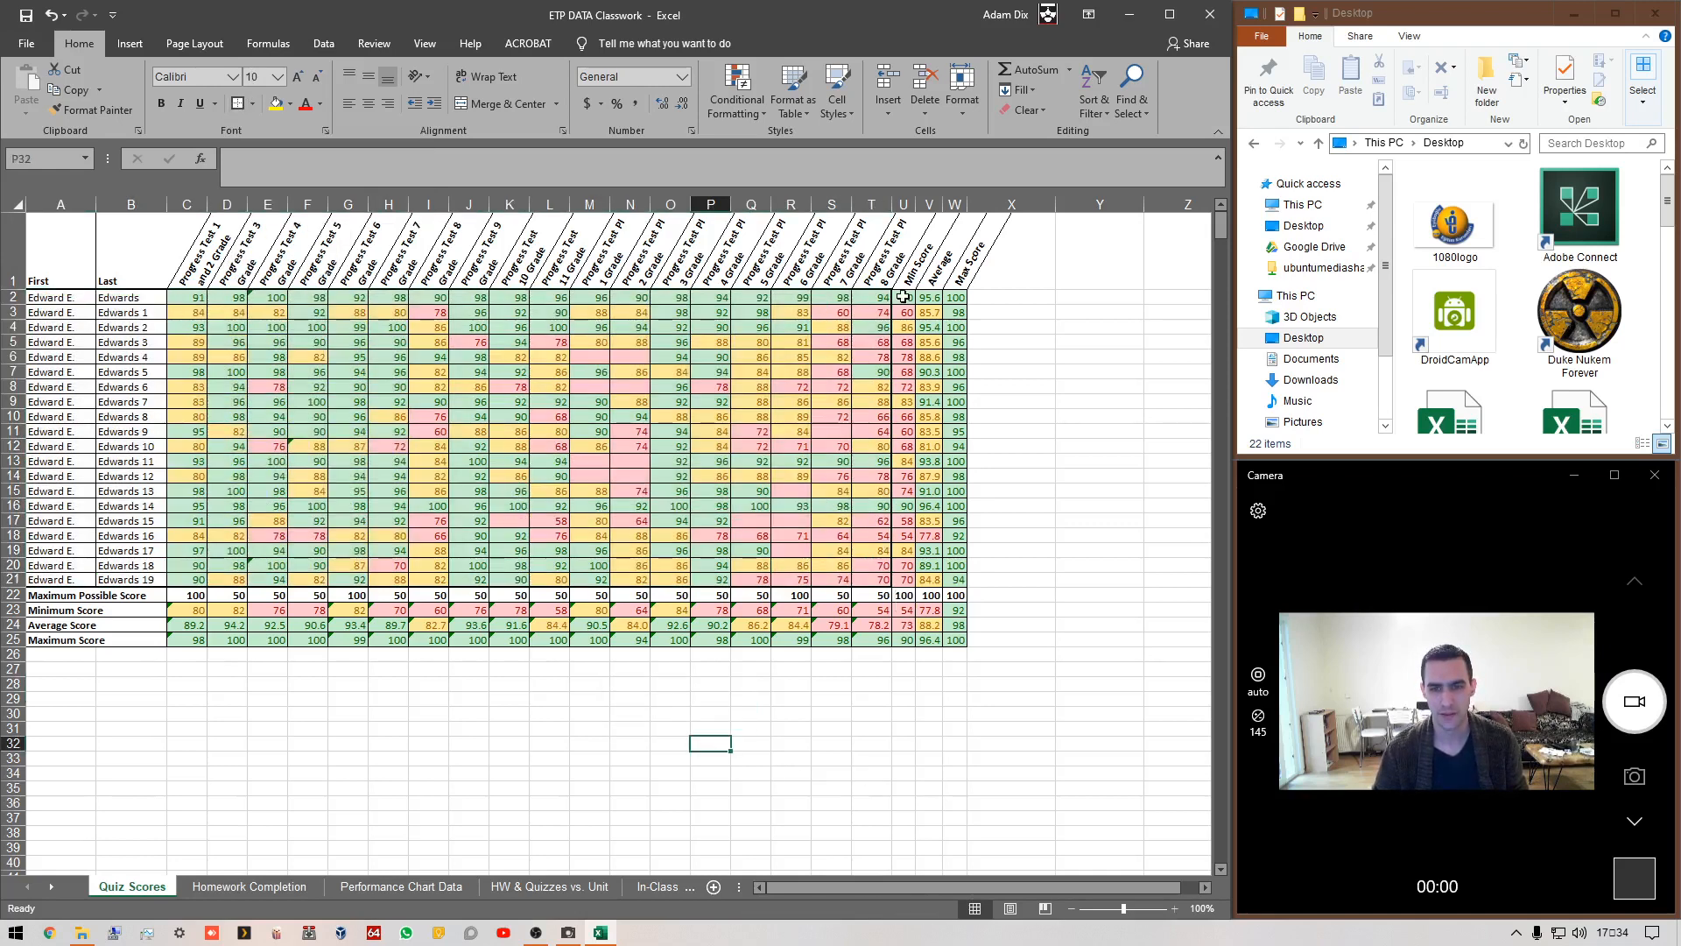
- Put thick outside borders around the students' minimum, average and maximum scores in U2:W21 and around the summary rows A23:W25
left_click_drag(904, 298, 956, 580)
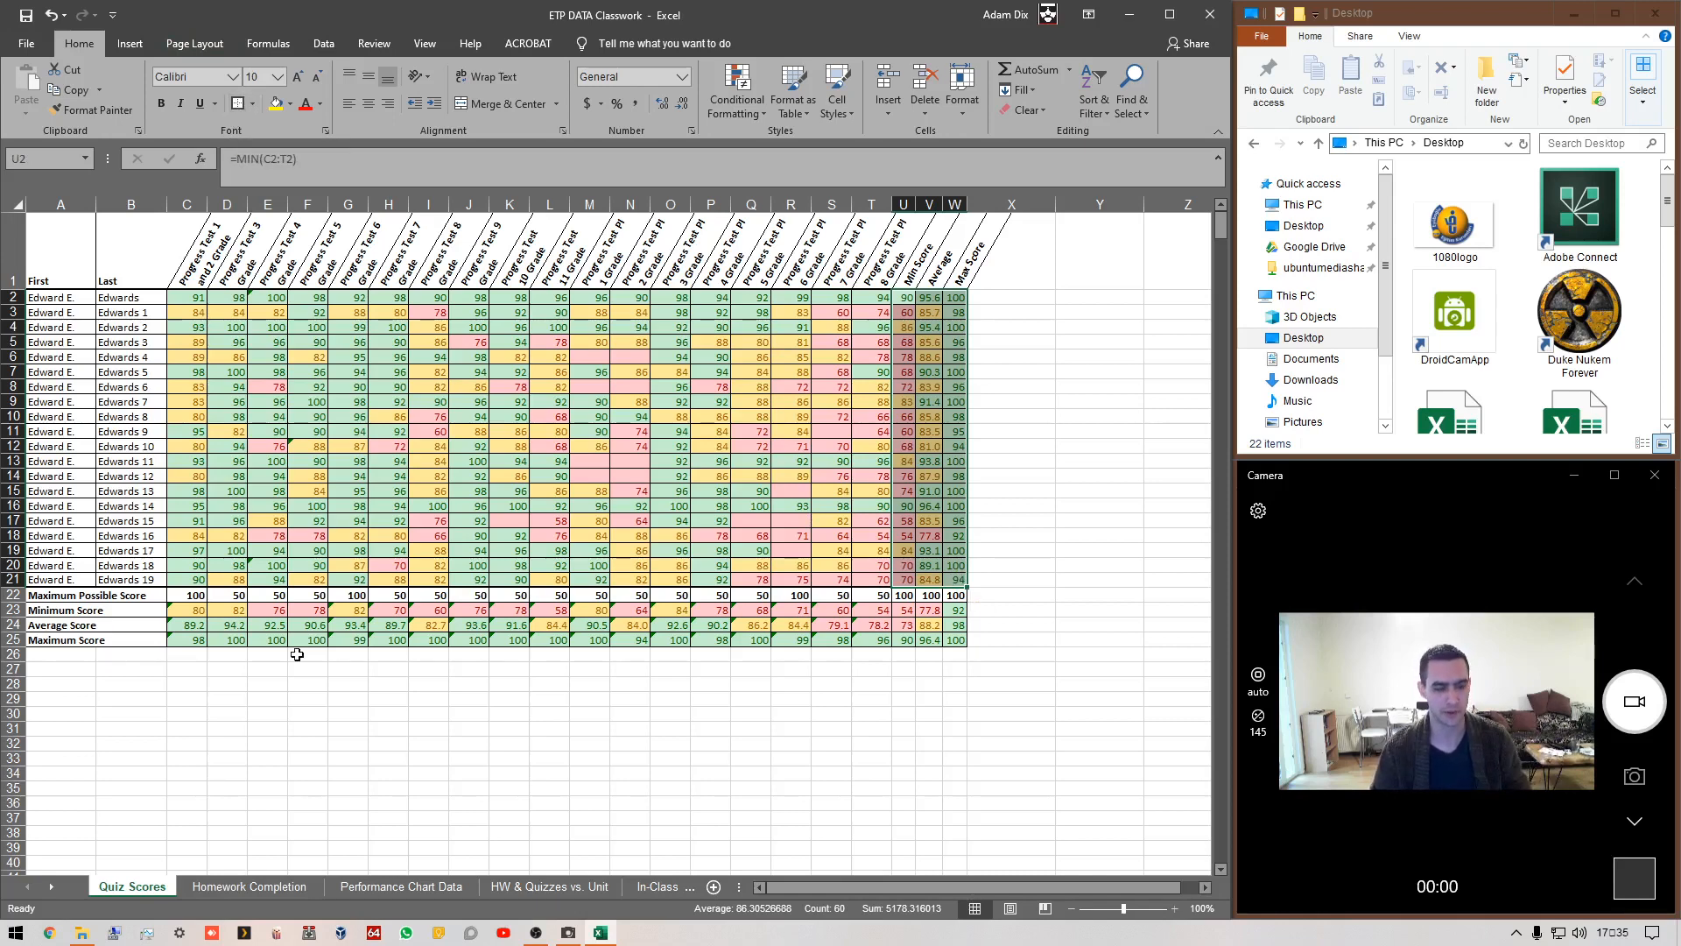
left_click(214, 675)
left_click_drag(121, 612, 956, 640)
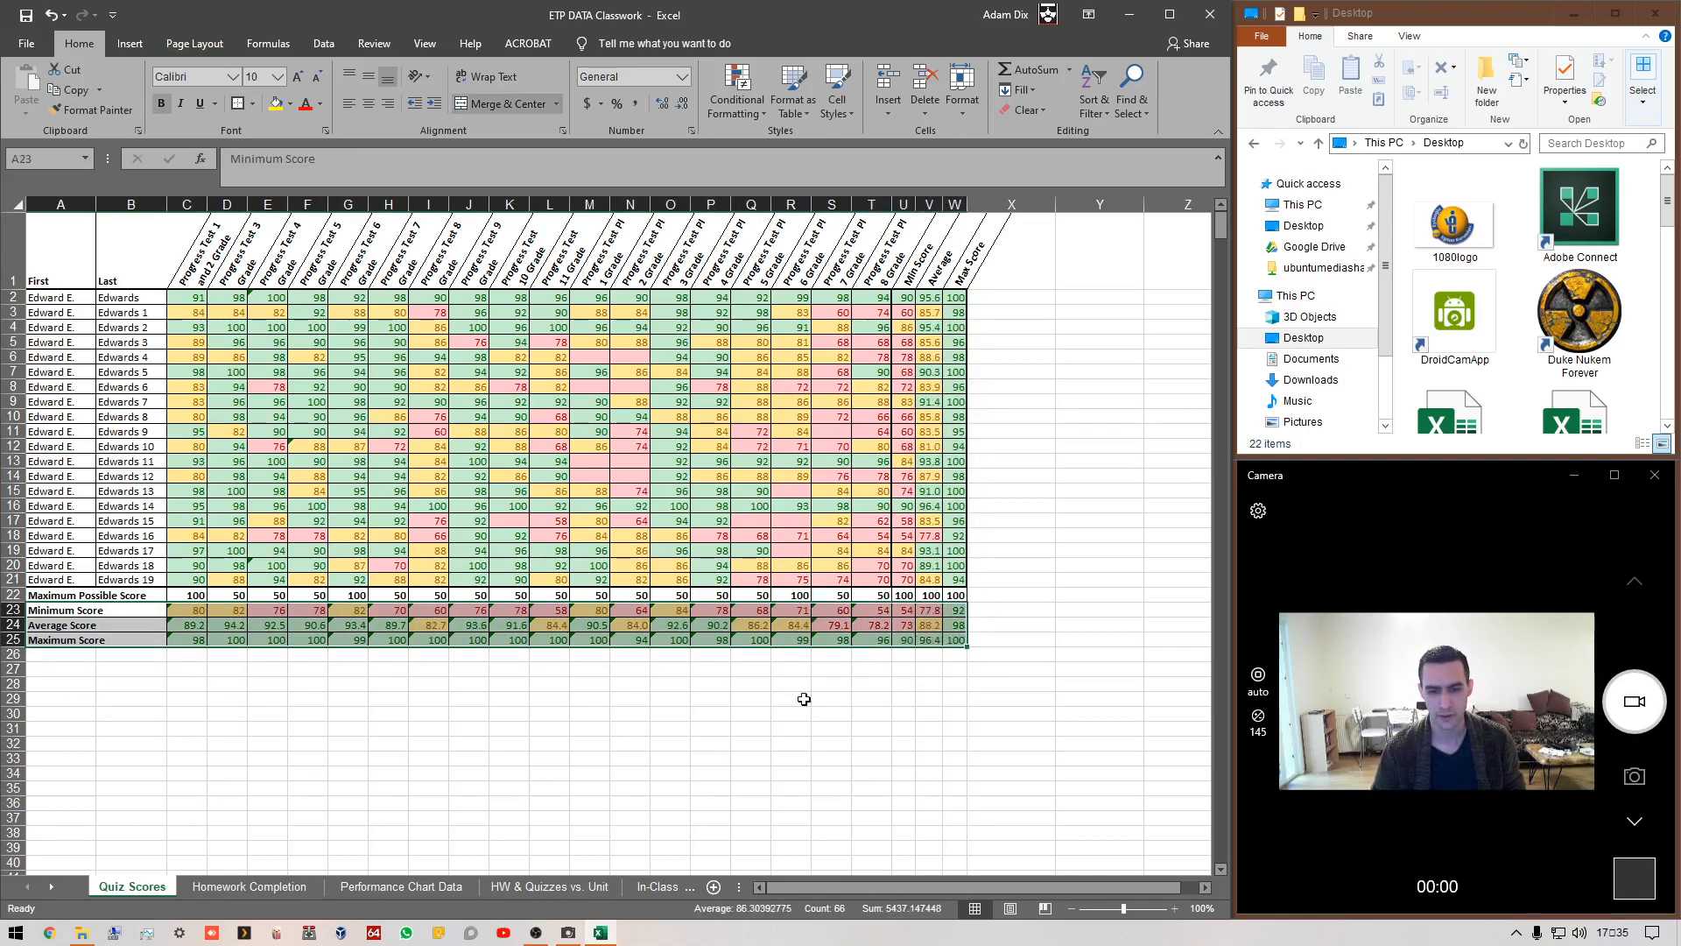
left_click(238, 103)
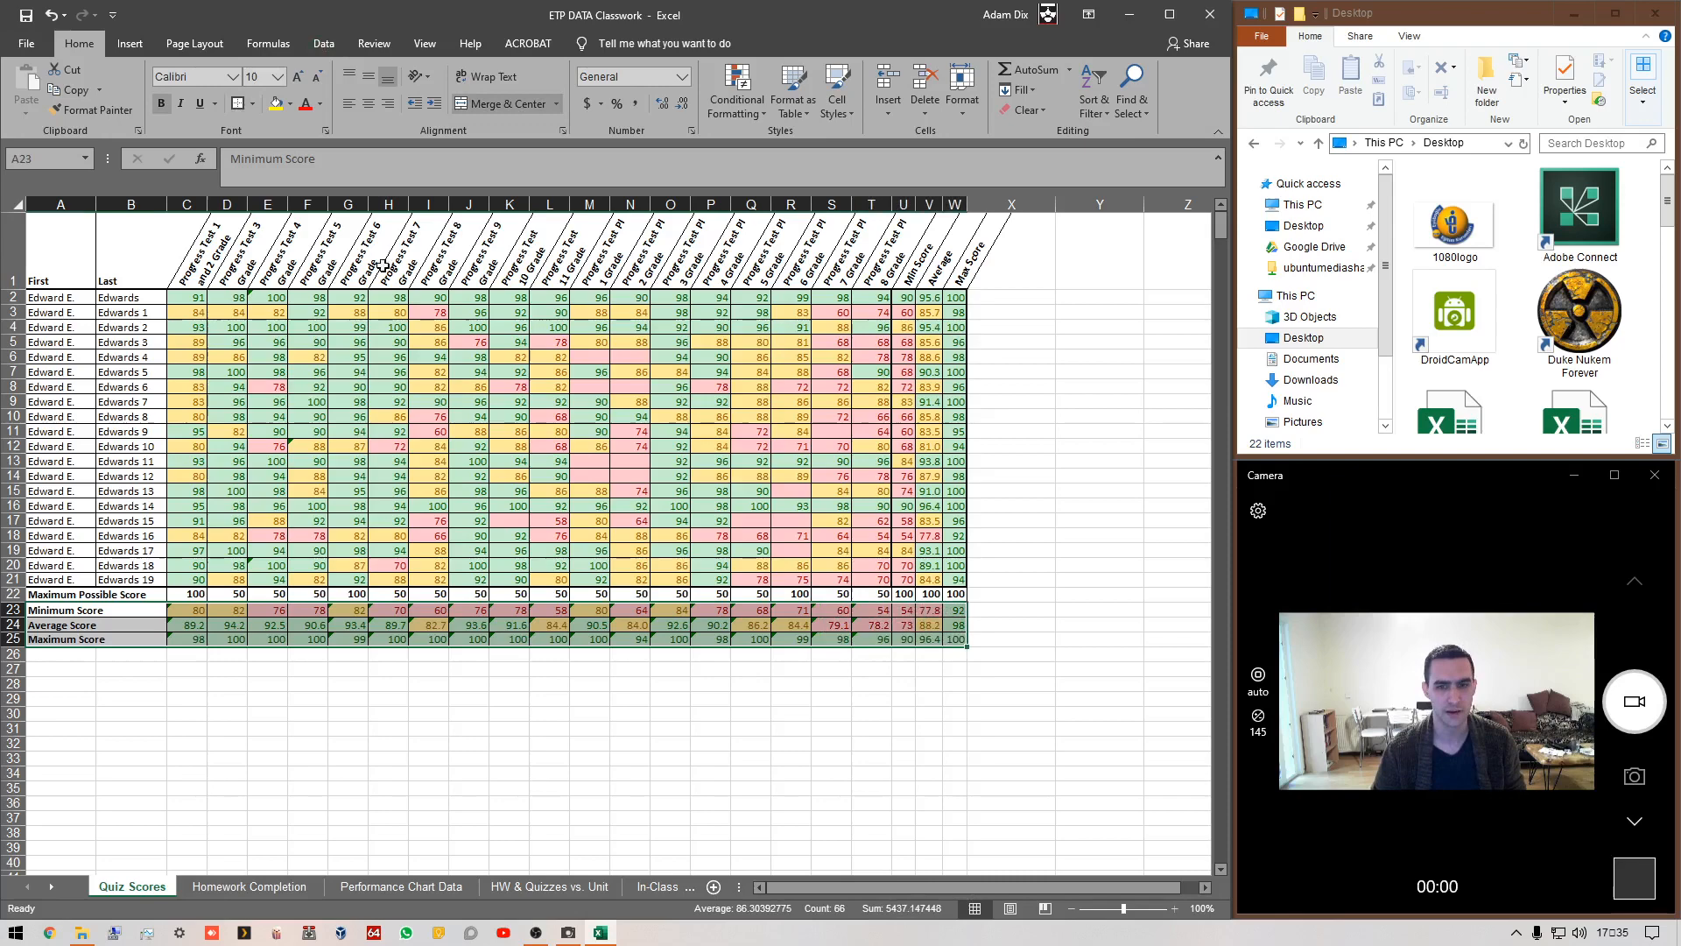
left_click(751, 711)
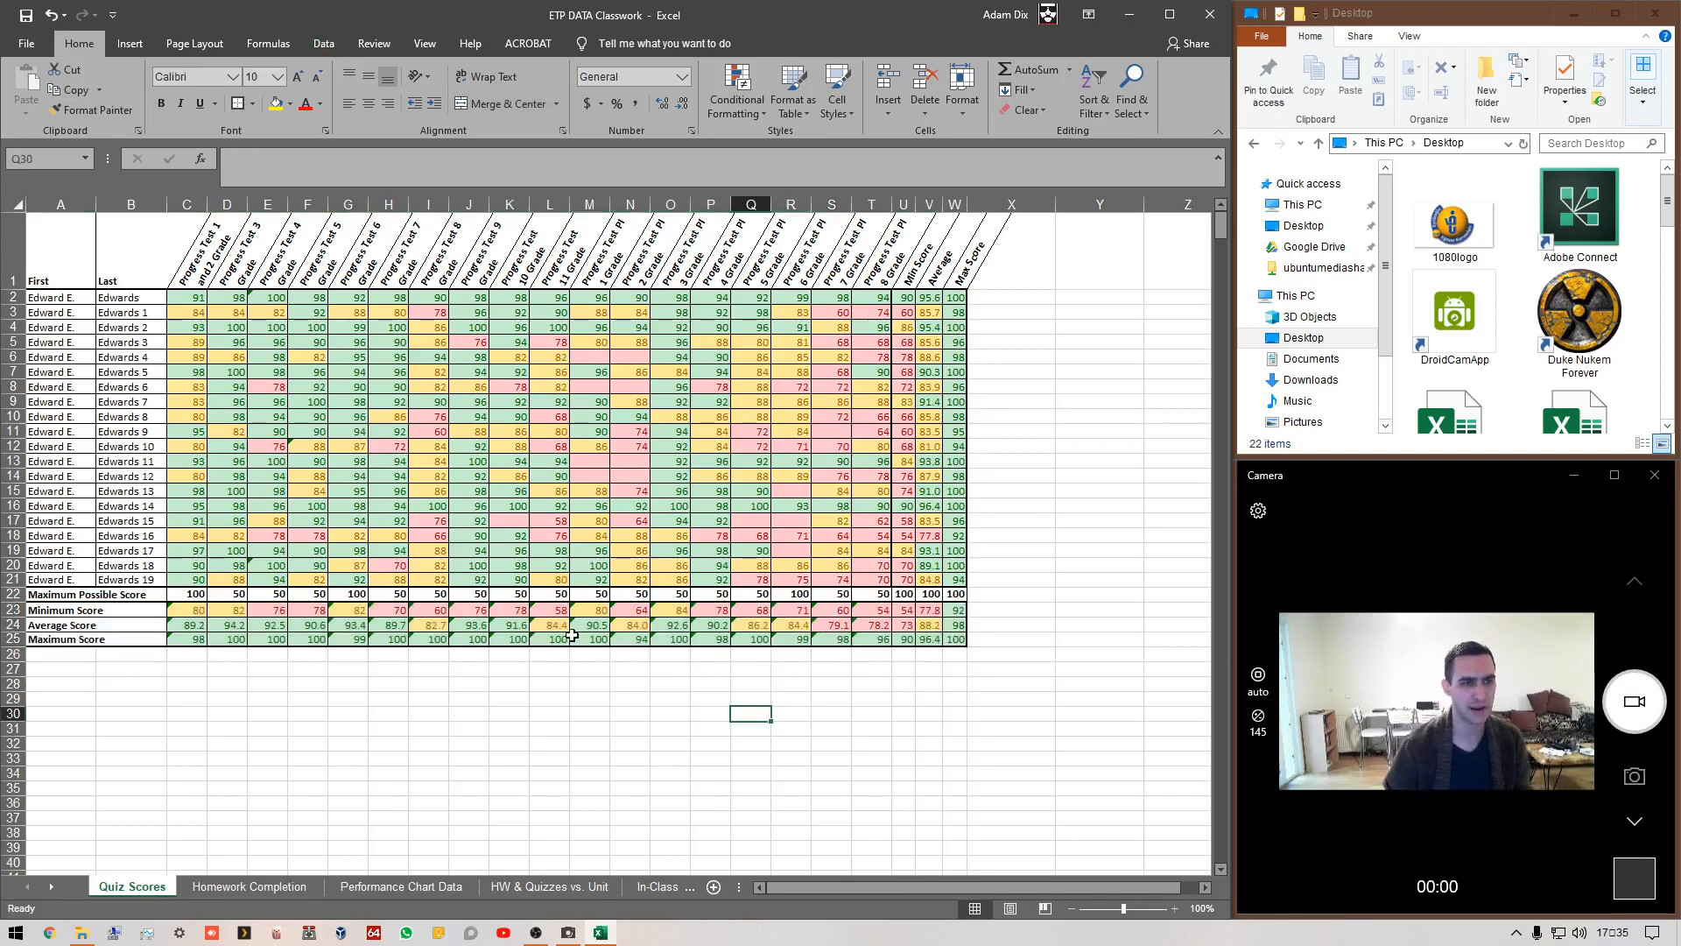
- Compare the Minimum Score summary in U23:W23 with the minimum, average and maximum scores of the student in row 18
scroll(591, 639, "up", 1)
scroll(652, 593, "up", 1)
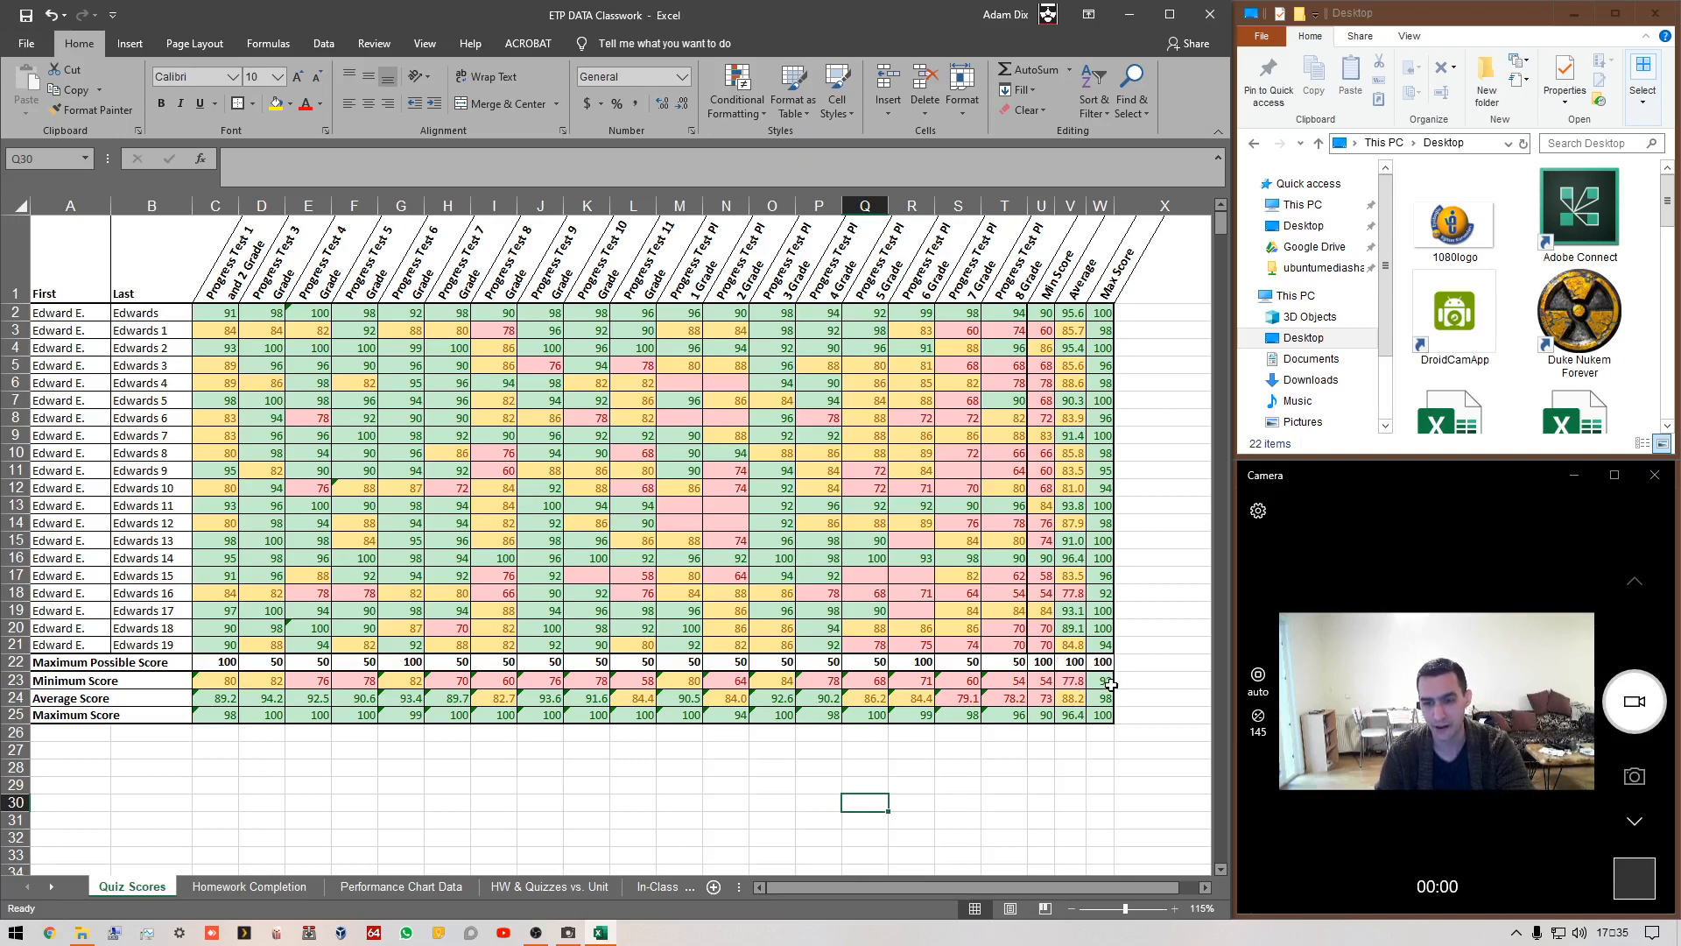
left_click_drag(1037, 681, 1101, 681)
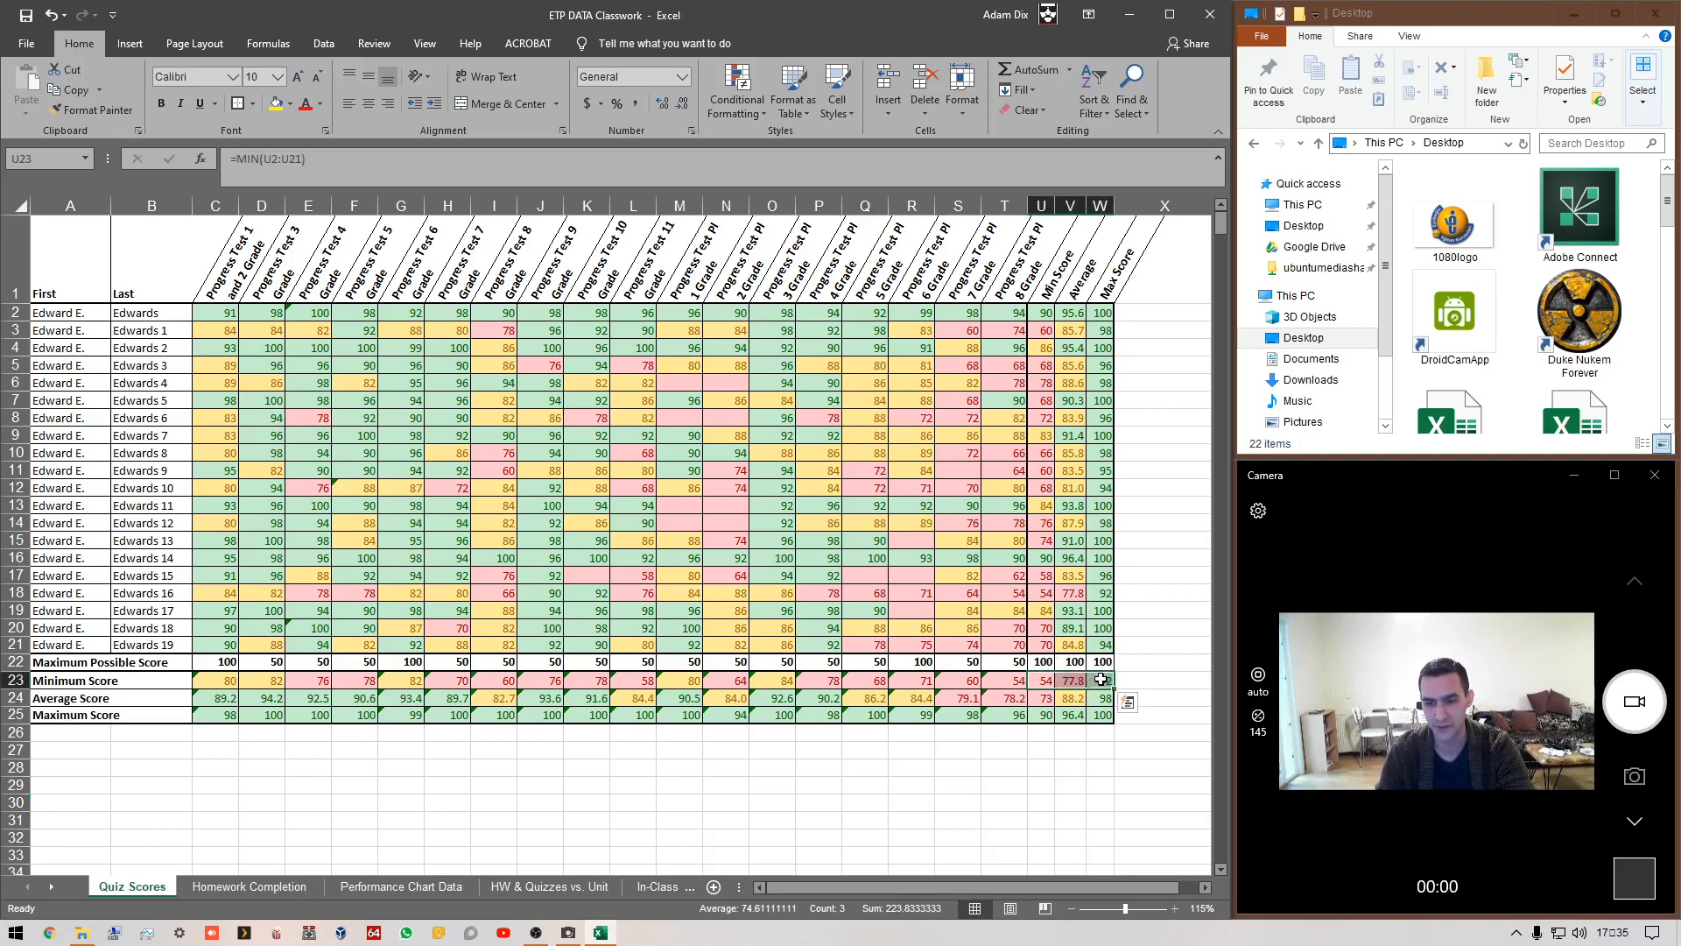
left_click_drag(1046, 591, 1101, 593)
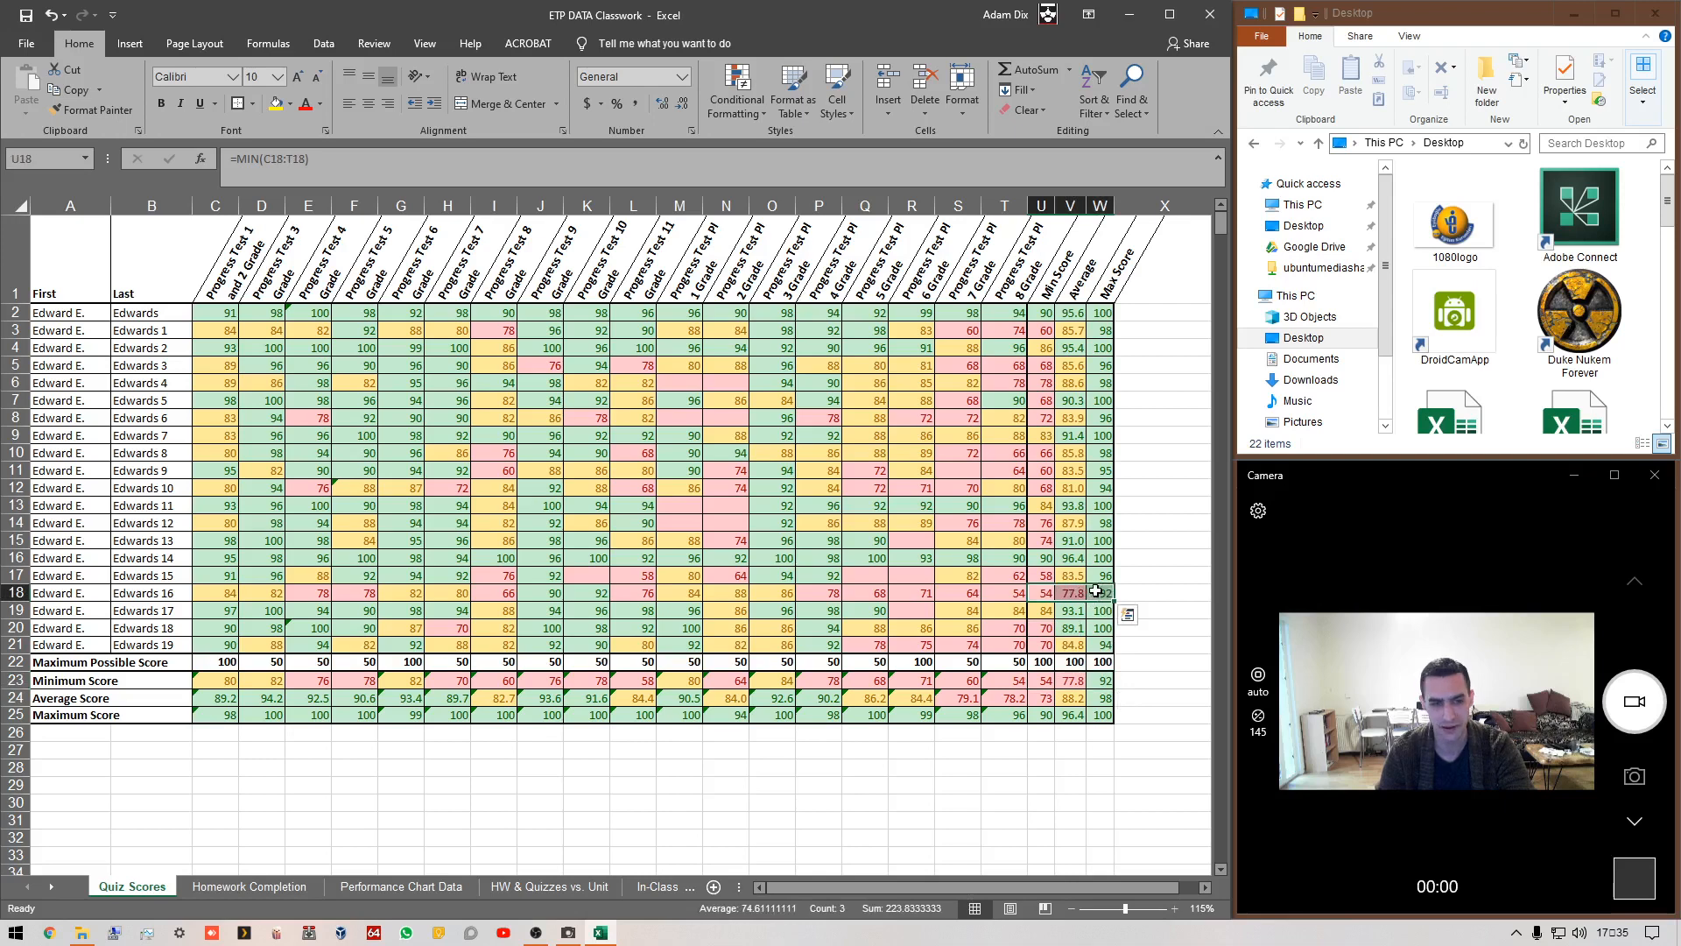
left_click(16, 593)
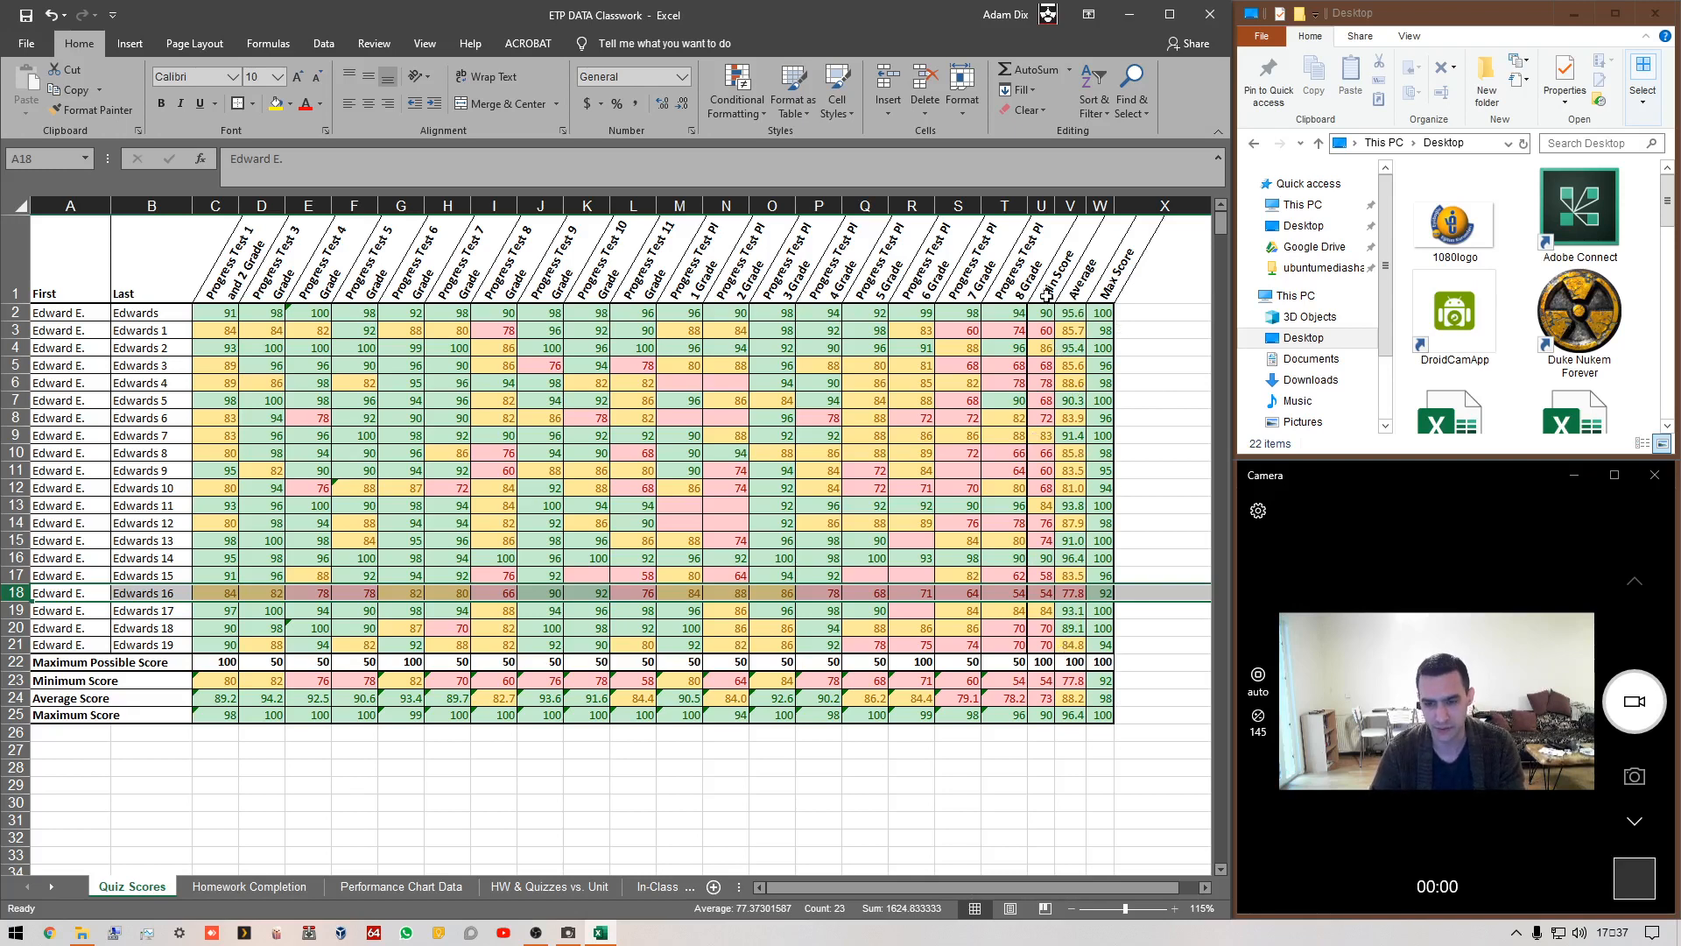
left_click(800, 834)
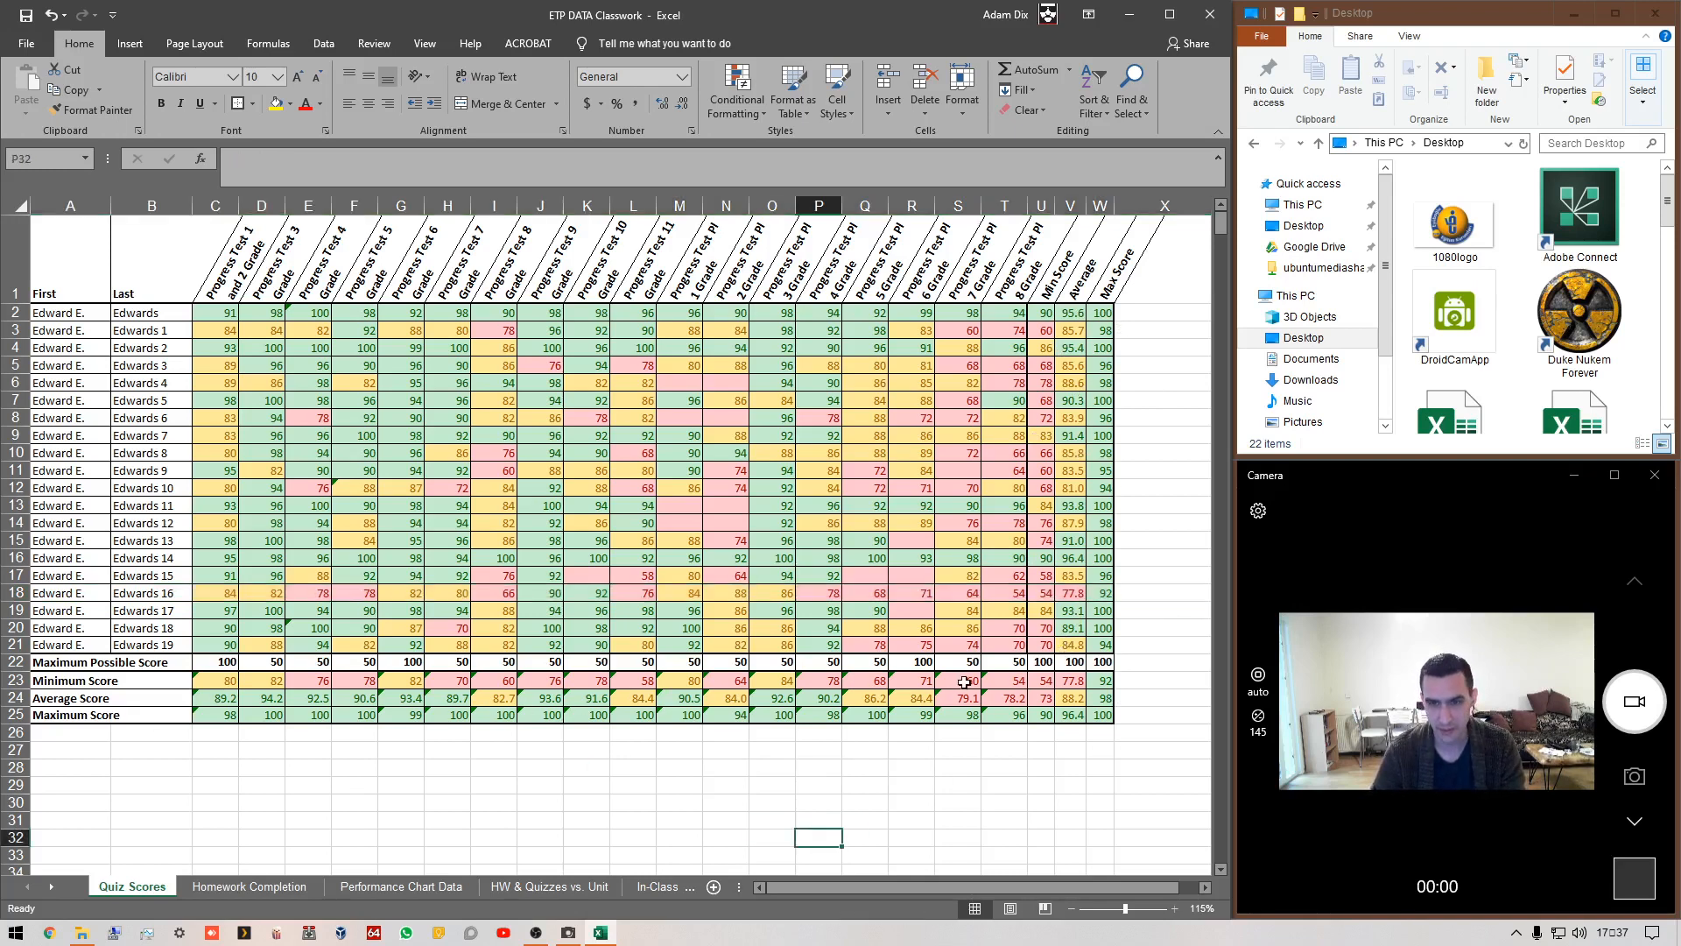
- Examine the test summaries in C23:T25, the PI 7, PI 8 and Test 11 score columns, and the student in row 17
left_click_drag(1011, 715, 210, 680)
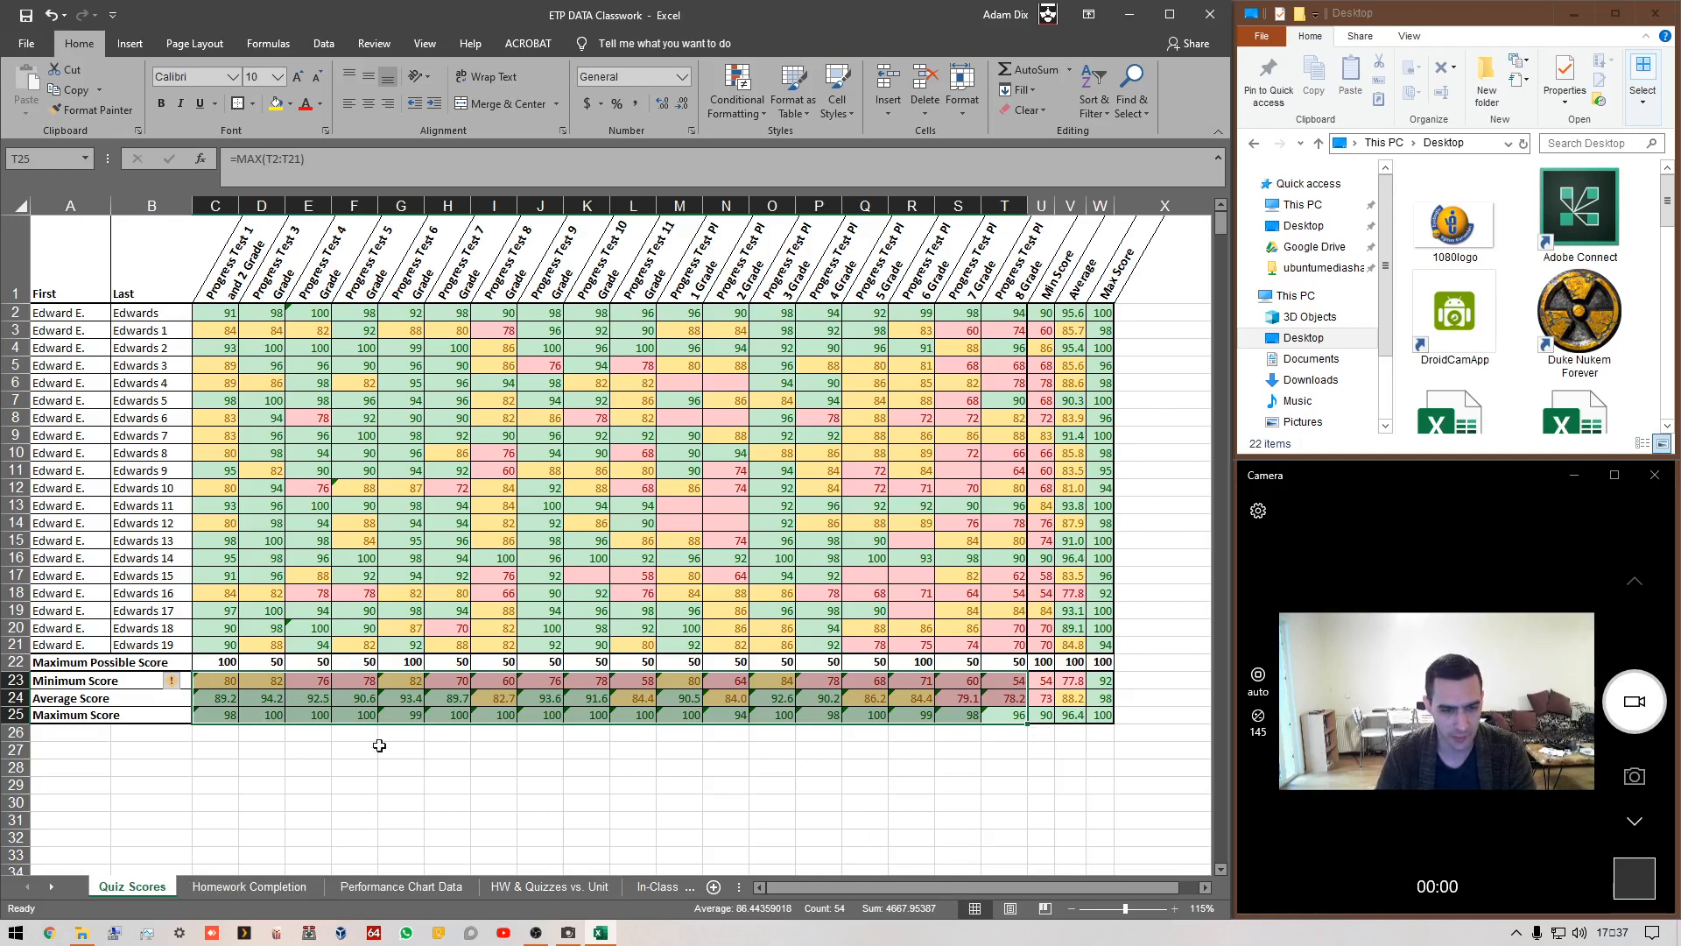
left_click(959, 699)
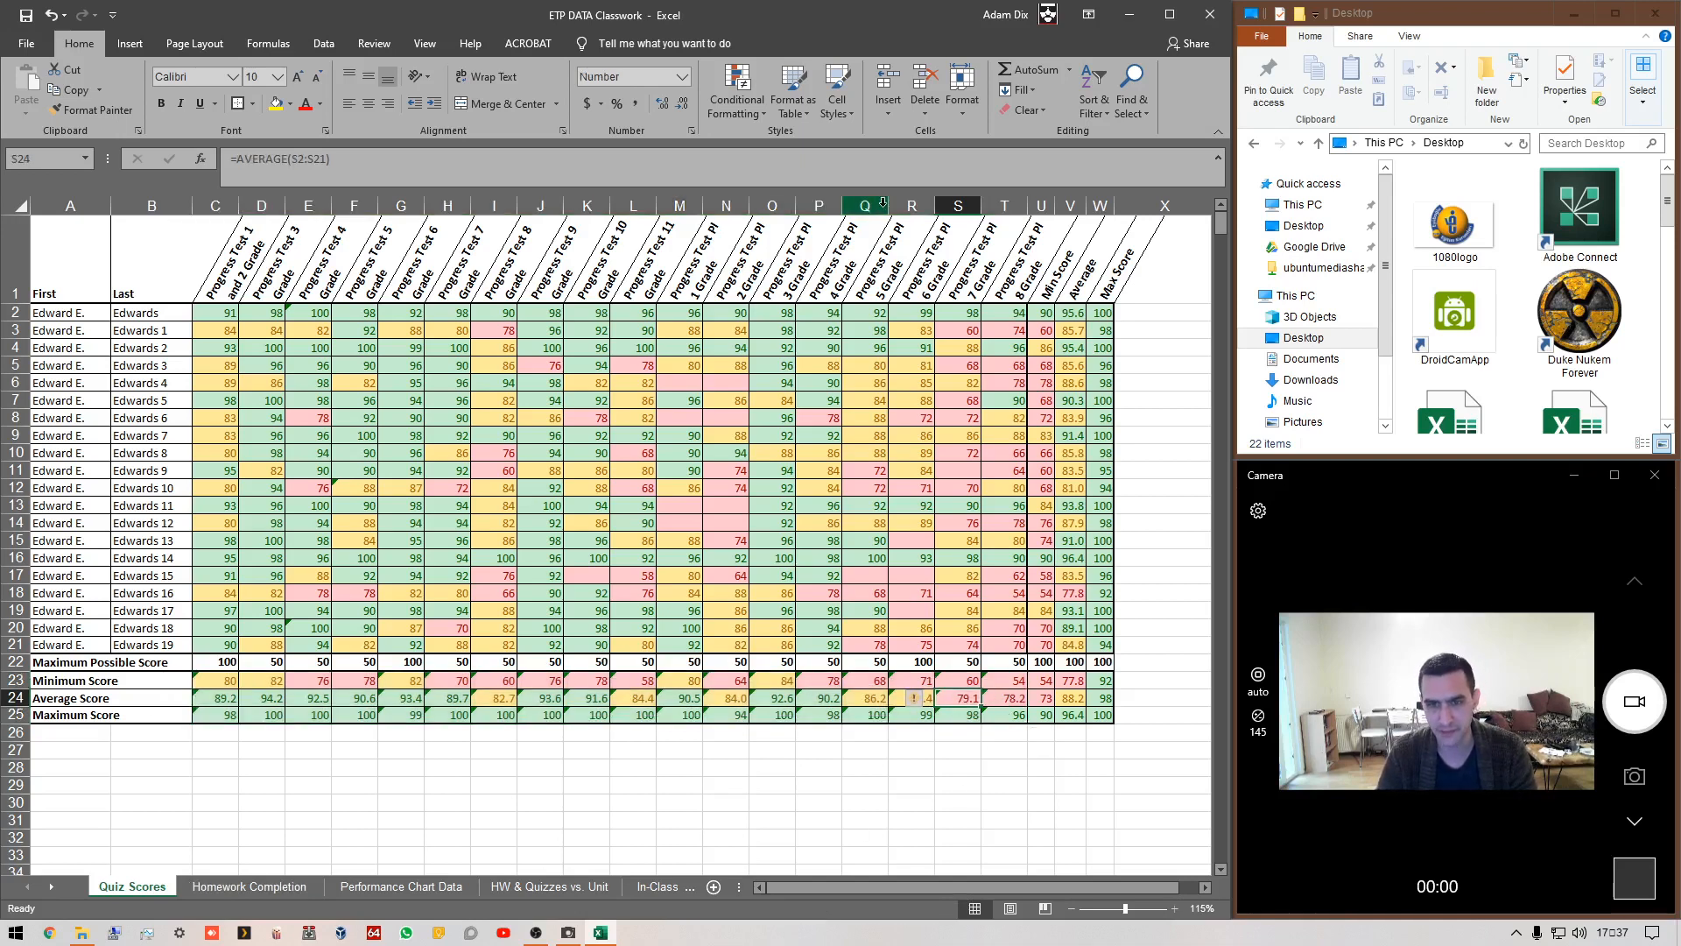
left_click(966, 204)
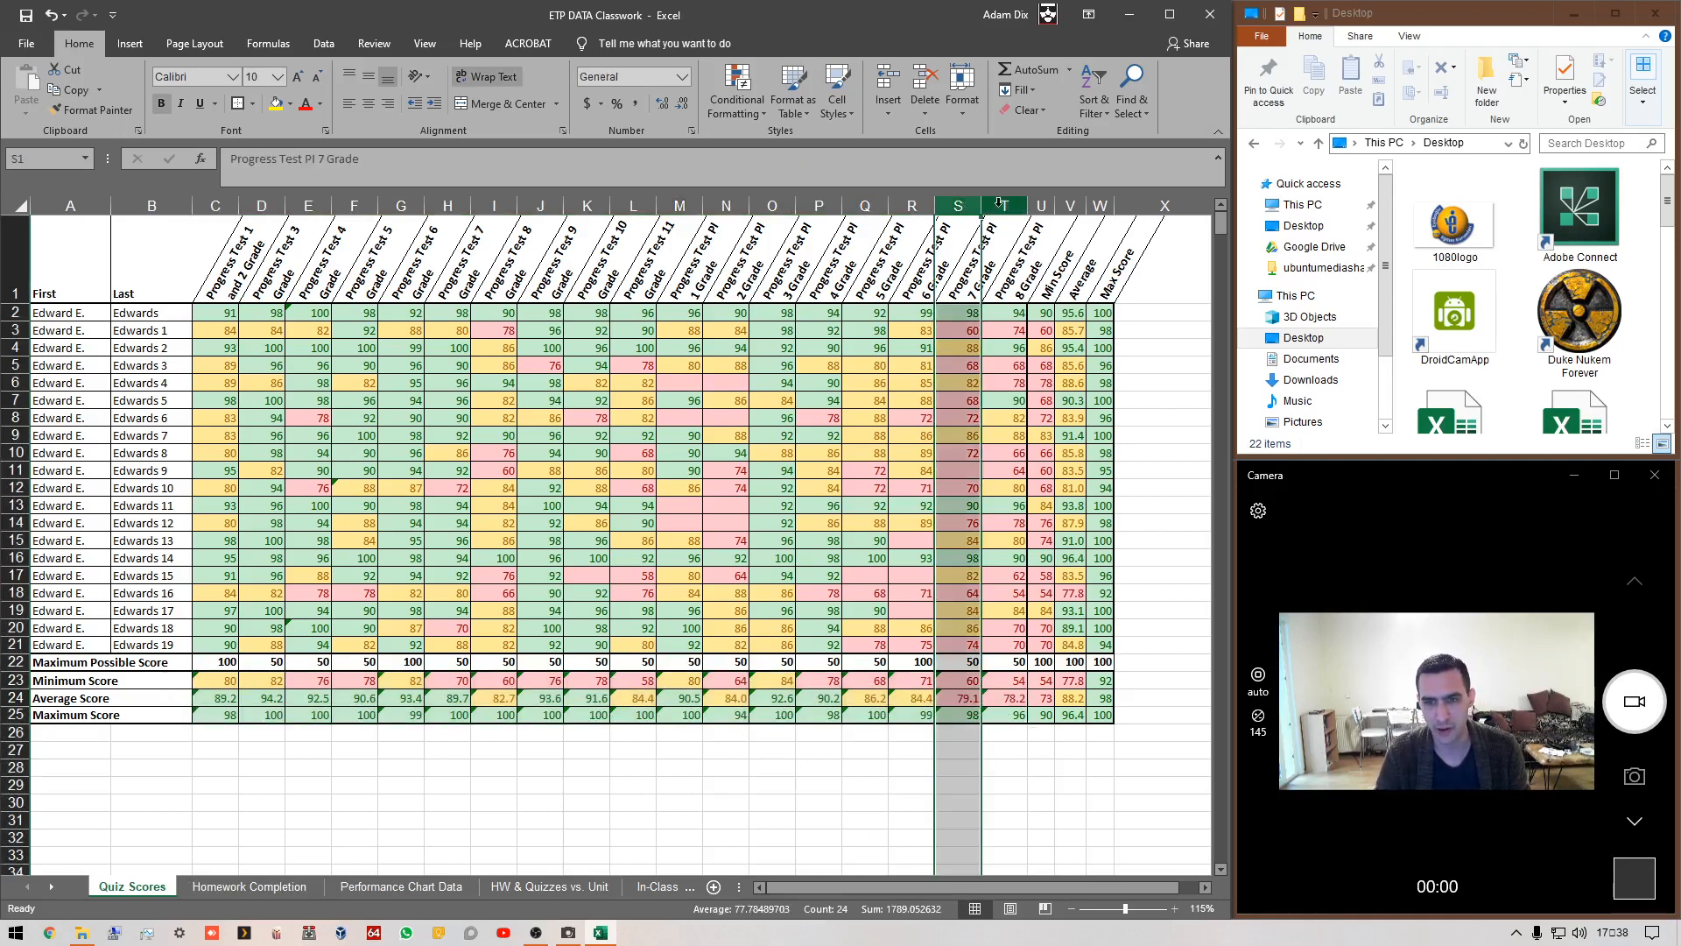
left_click(1002, 204, "ctrl")
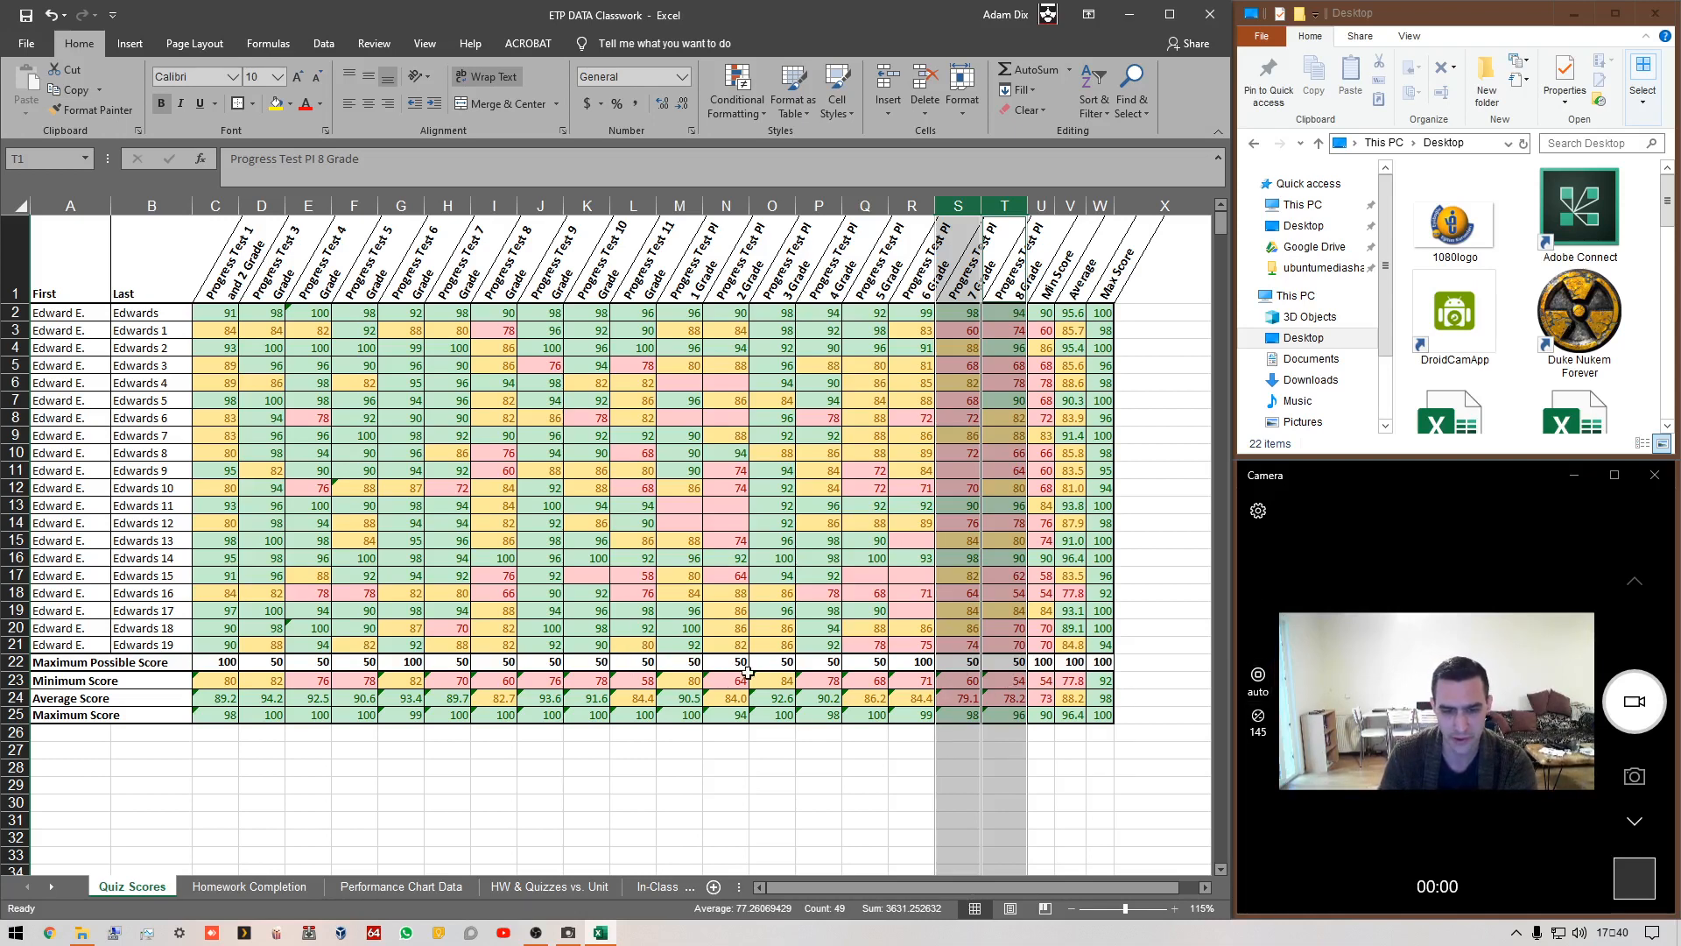
left_click(641, 684)
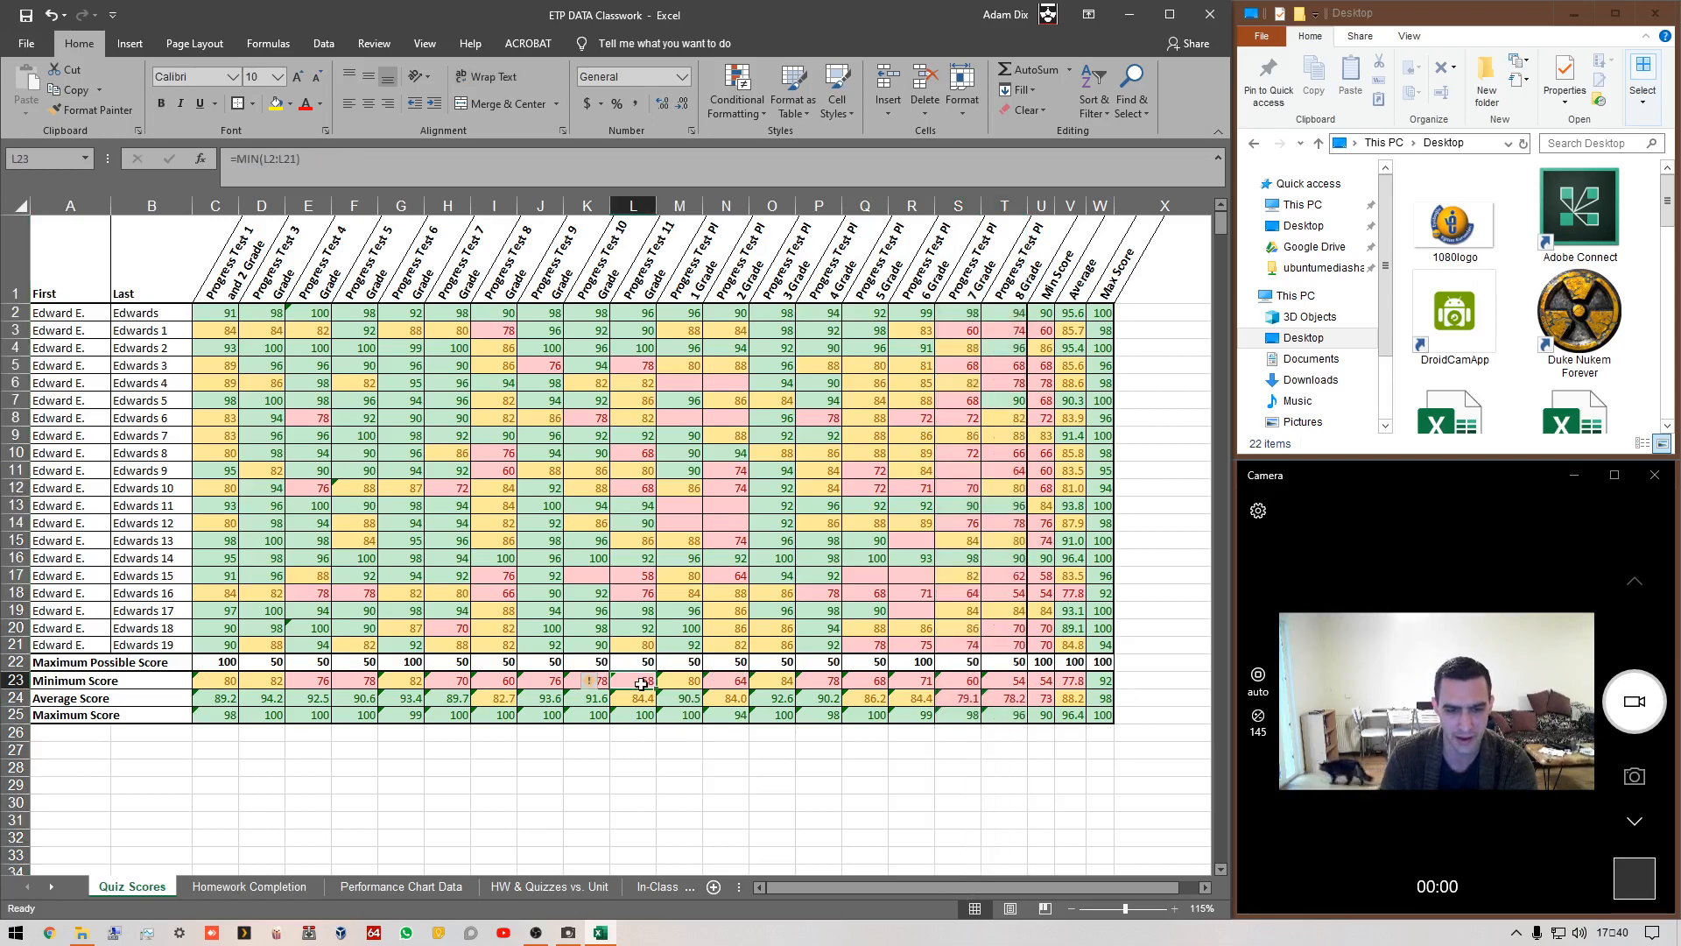
left_click(624, 204)
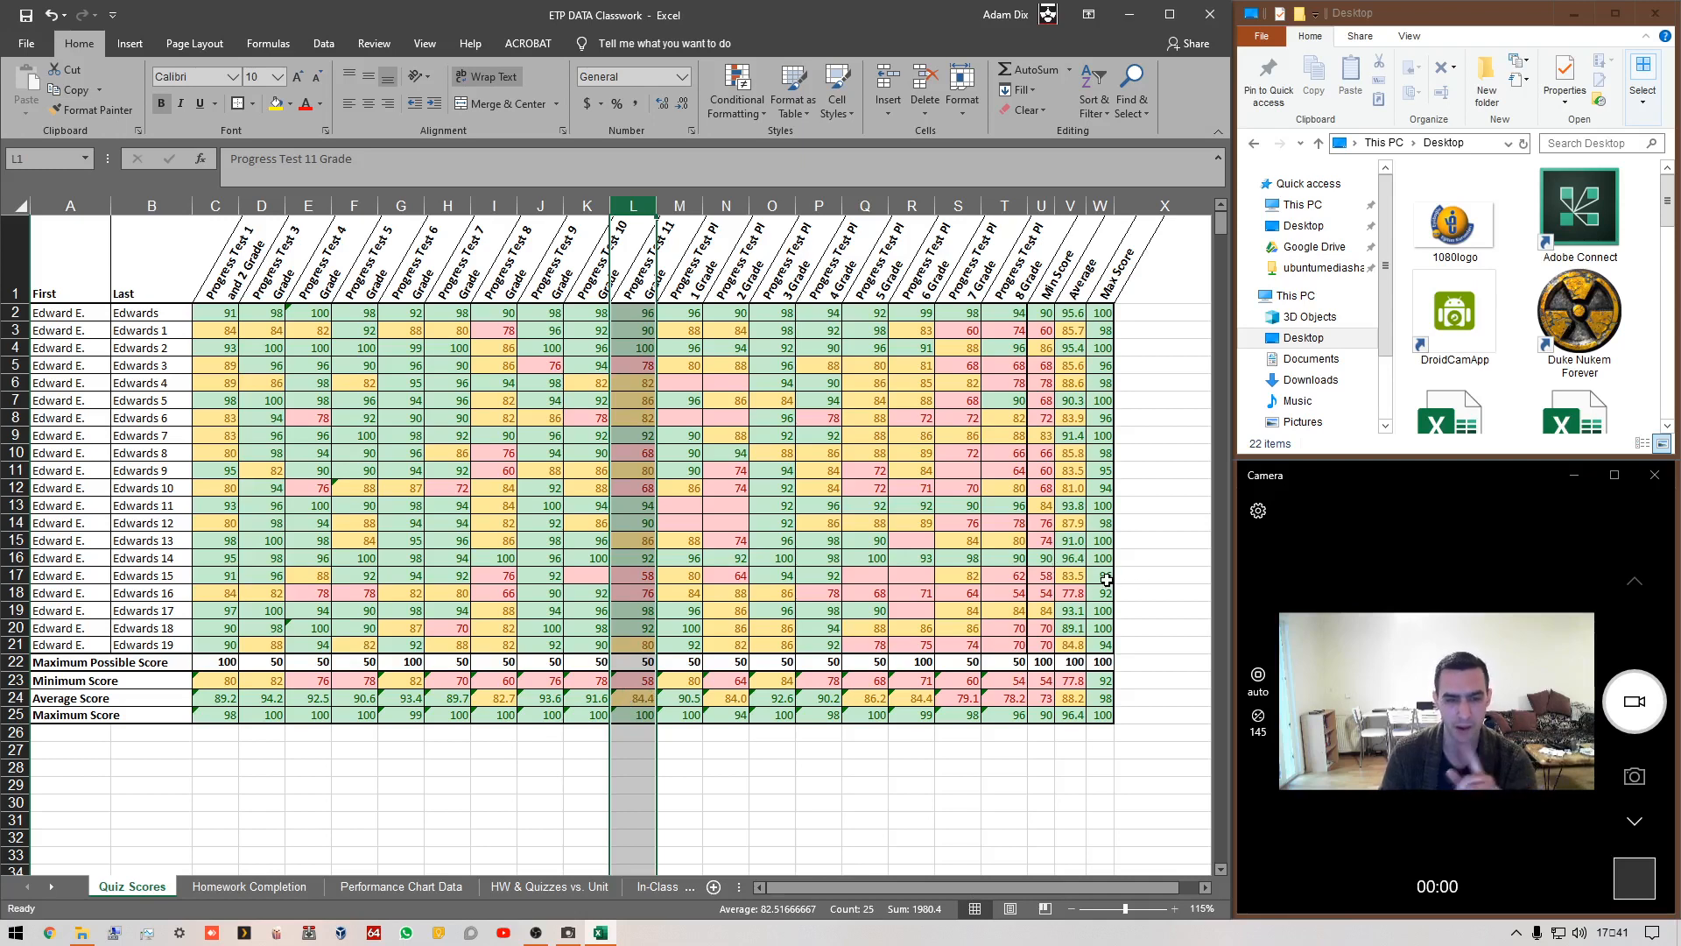
left_click(16, 574)
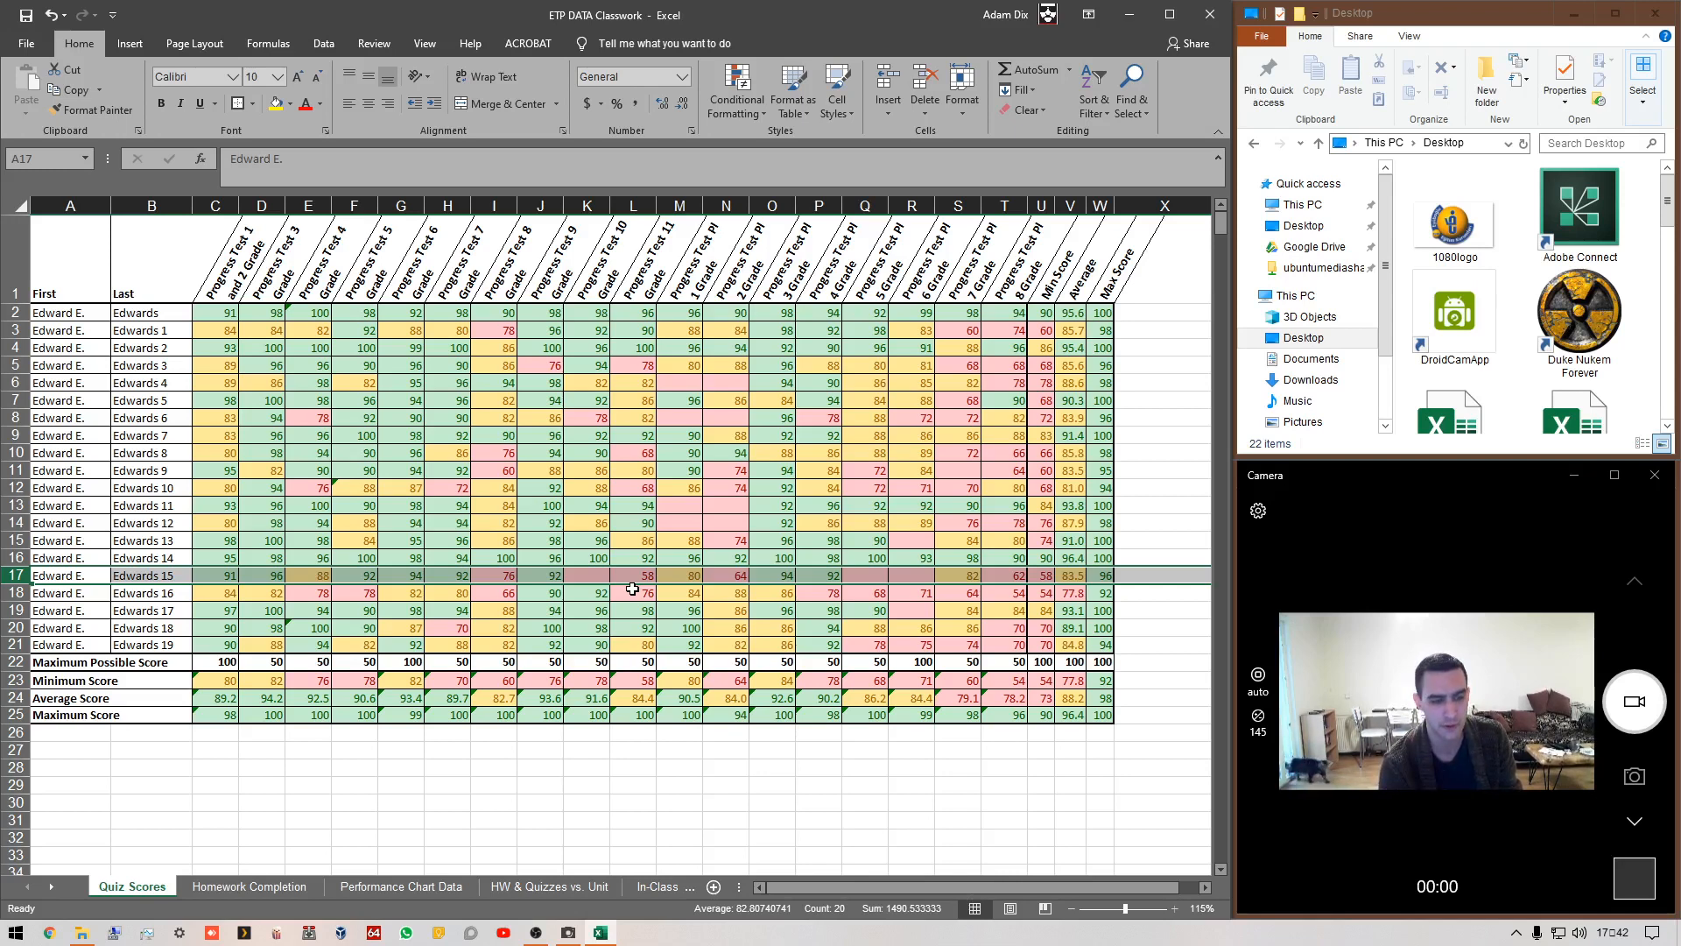
- Calculate the mode of the Progress Test 11 scores in L2:L21 with a MODE formula in L27
left_click(634, 752)
type("=mode")
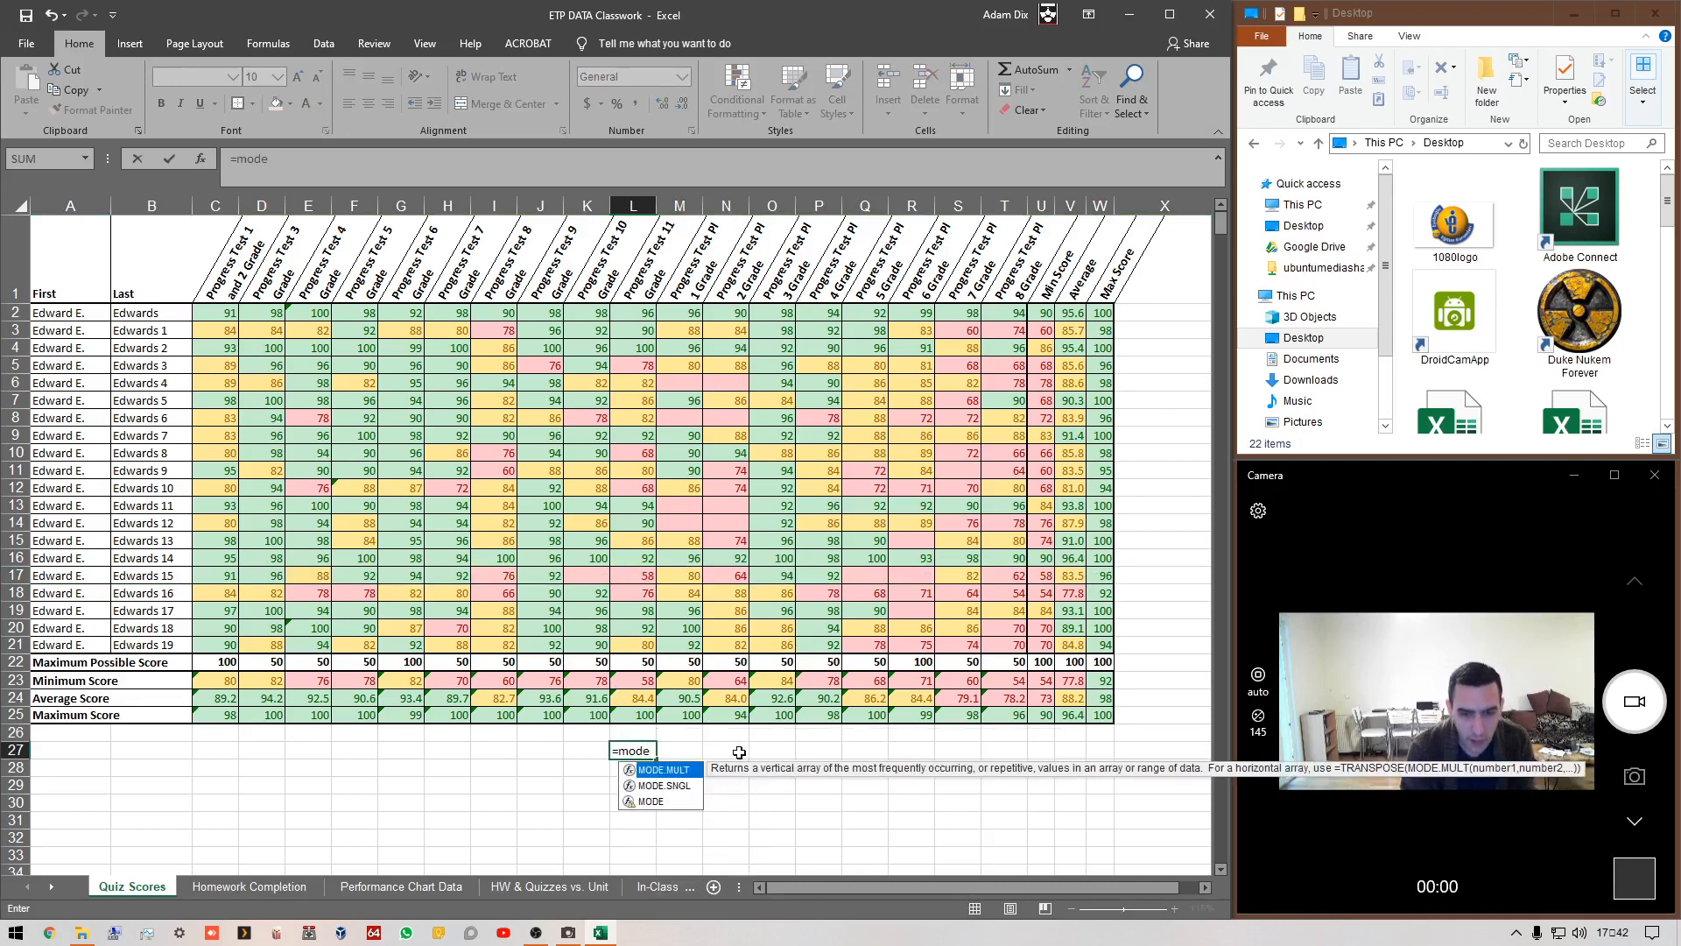
type("(")
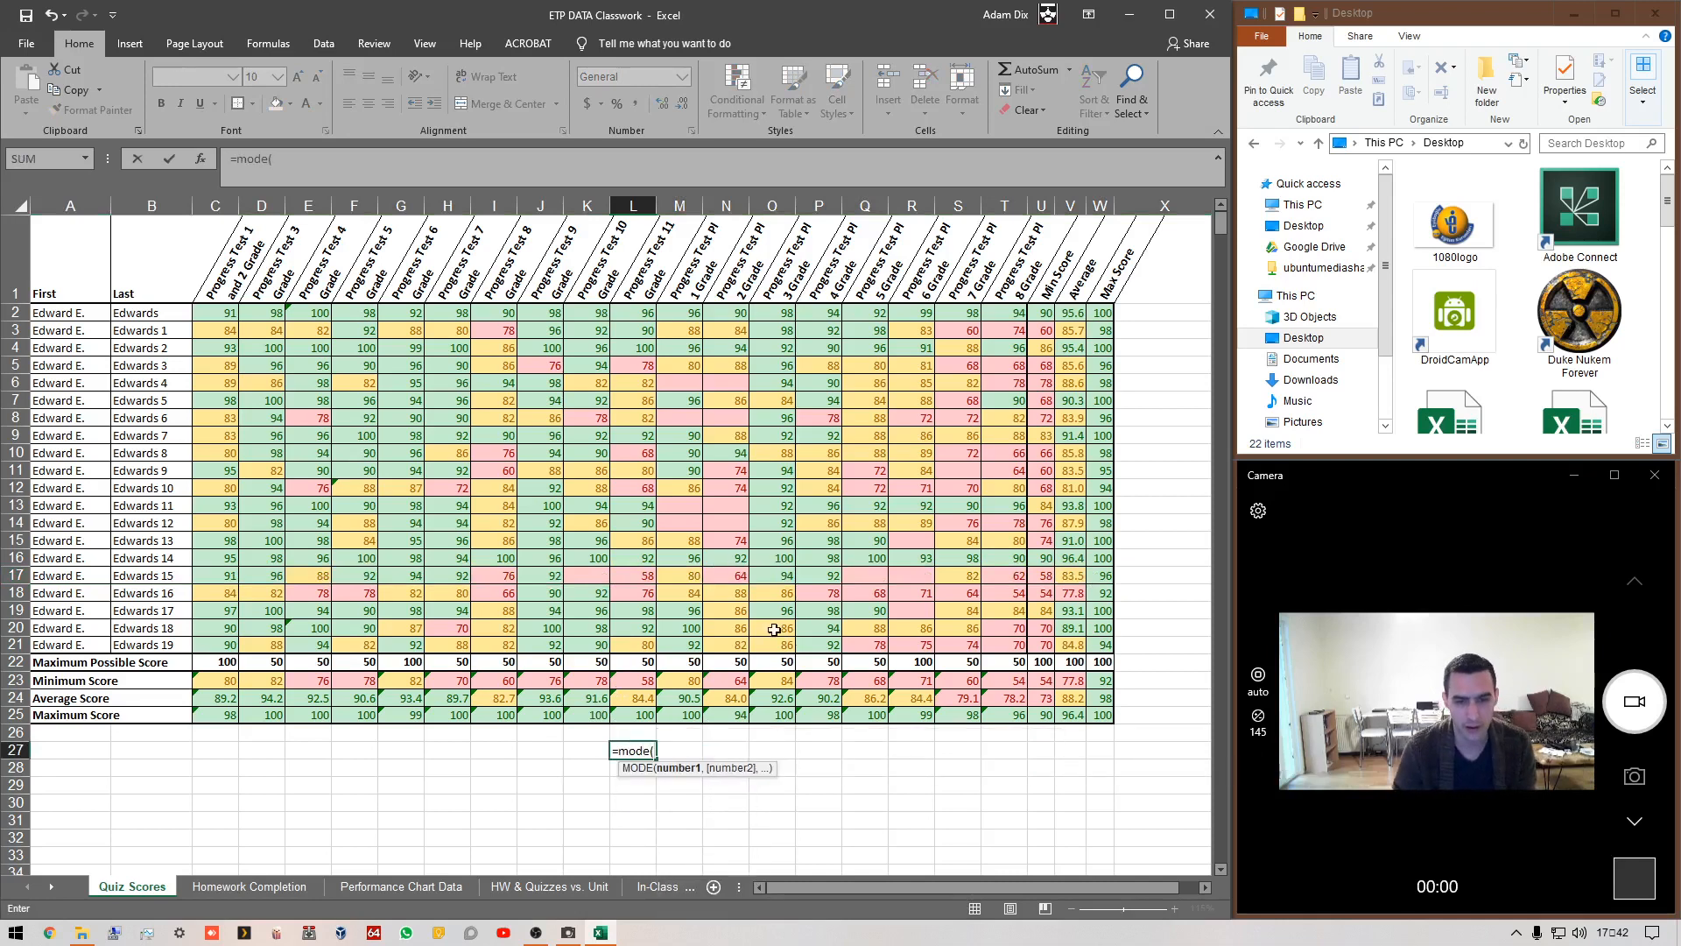
left_click(635, 644)
left_click_drag(635, 643, 637, 318)
key("Return")
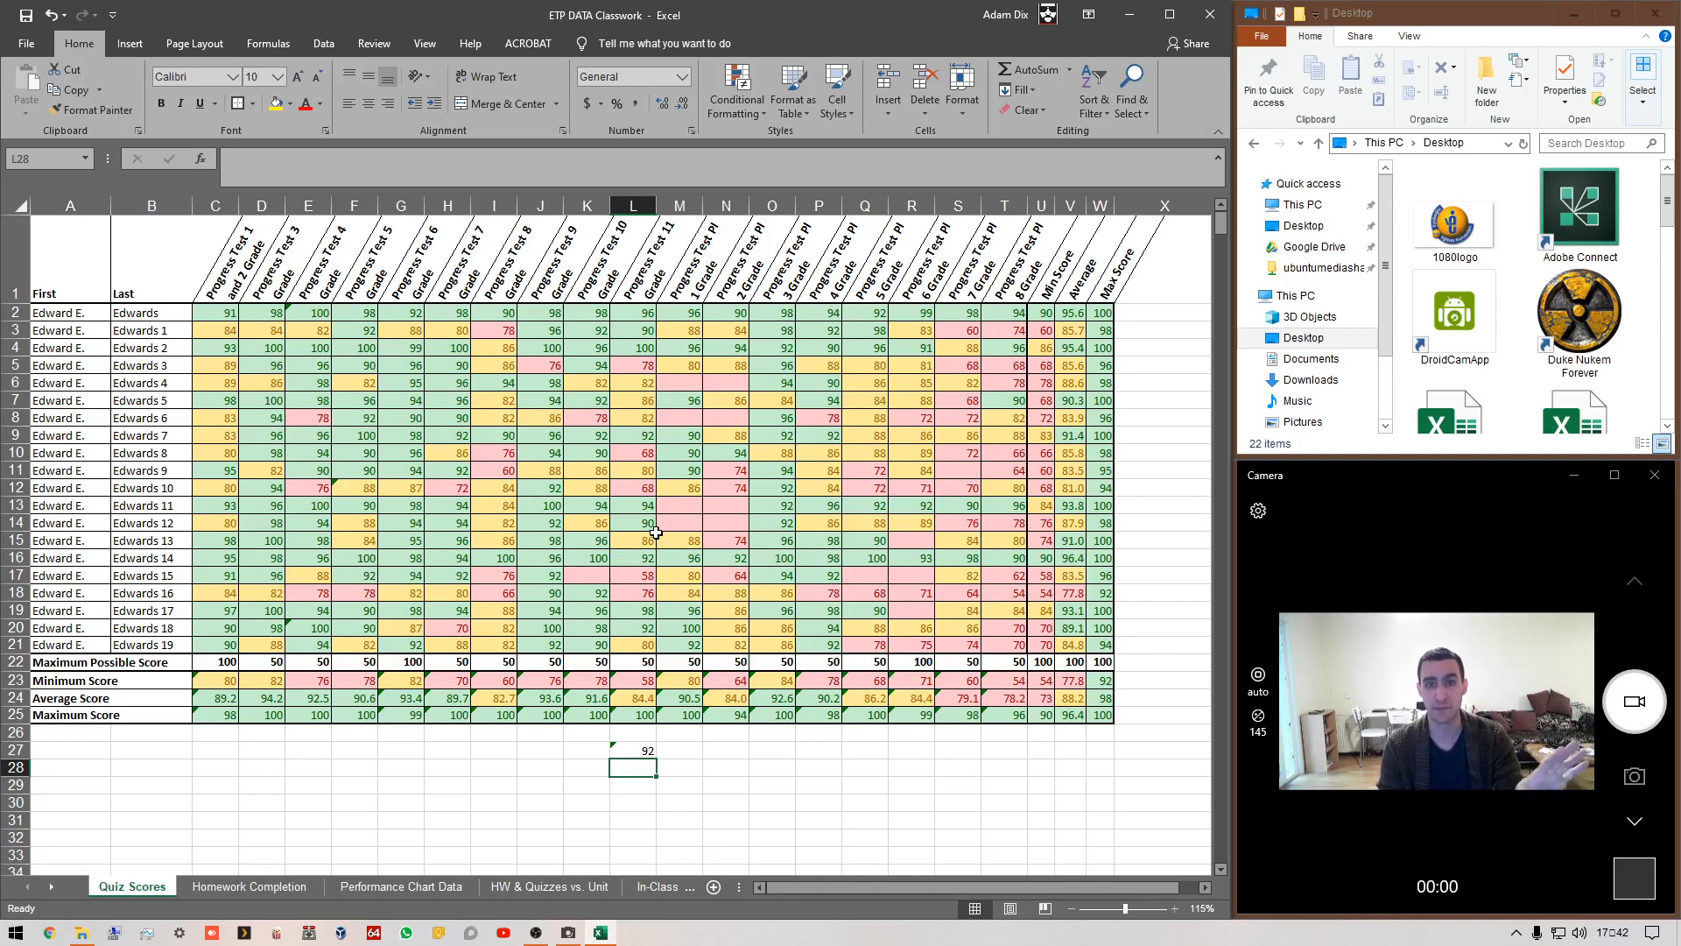
- Calculate the median of the Progress Test 11 scores in L2:L21 with a MEDIAN formula in L28
type("=media(")
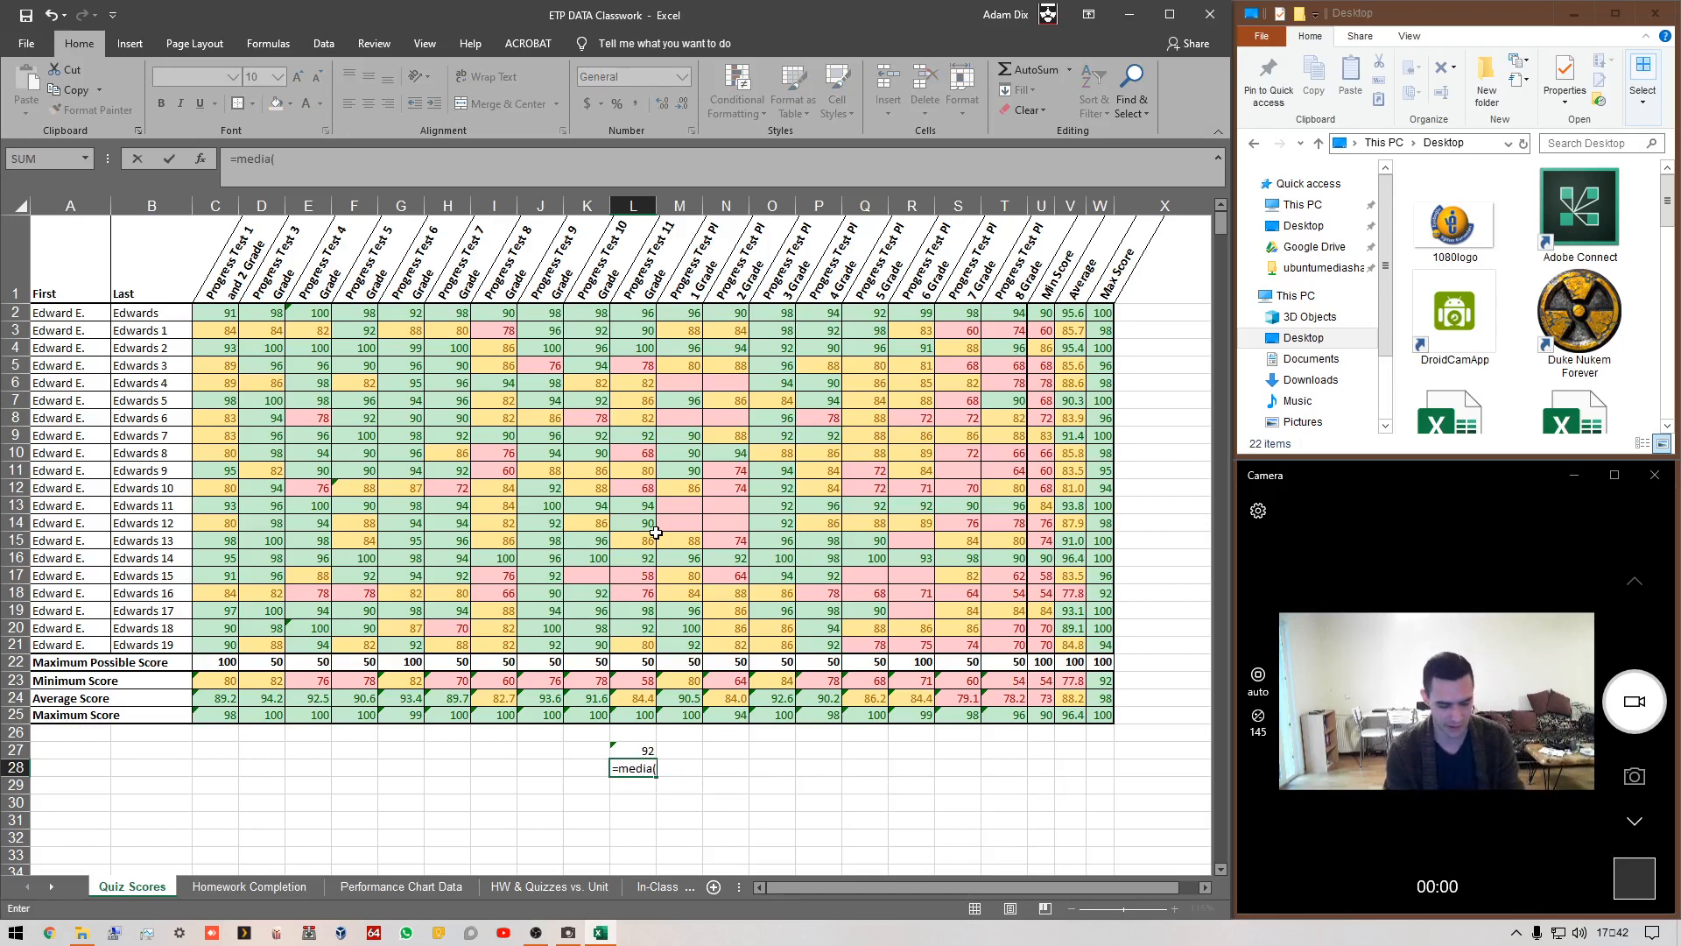
key("BackSpace")
type("n(")
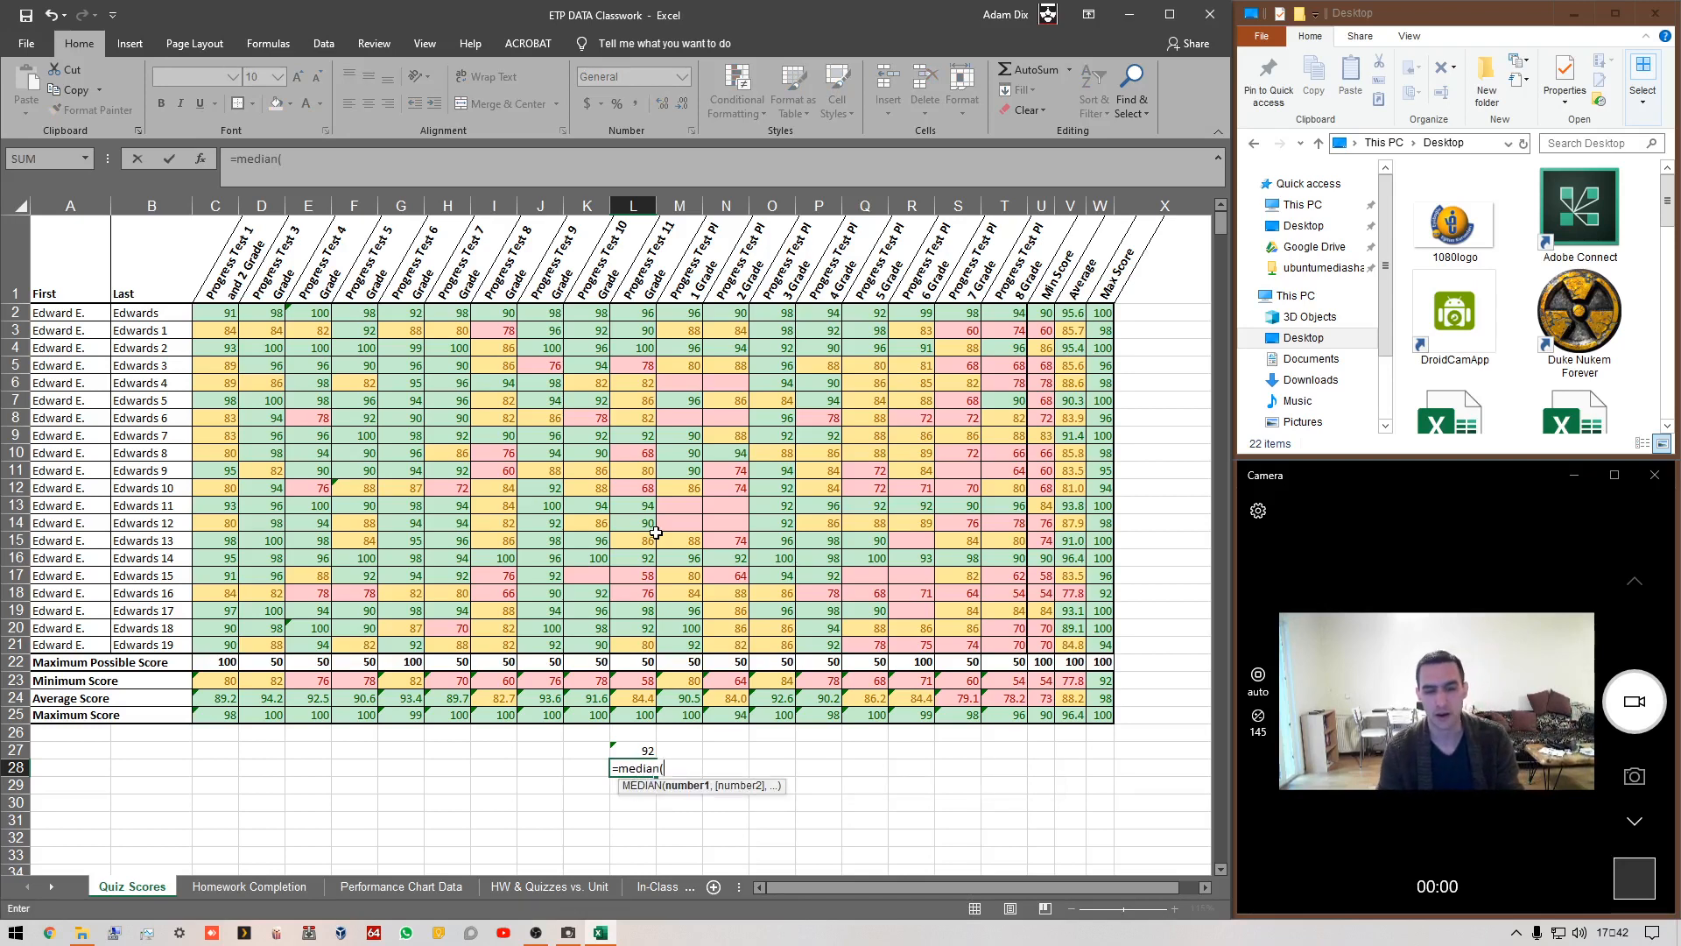
left_click_drag(641, 645, 628, 315)
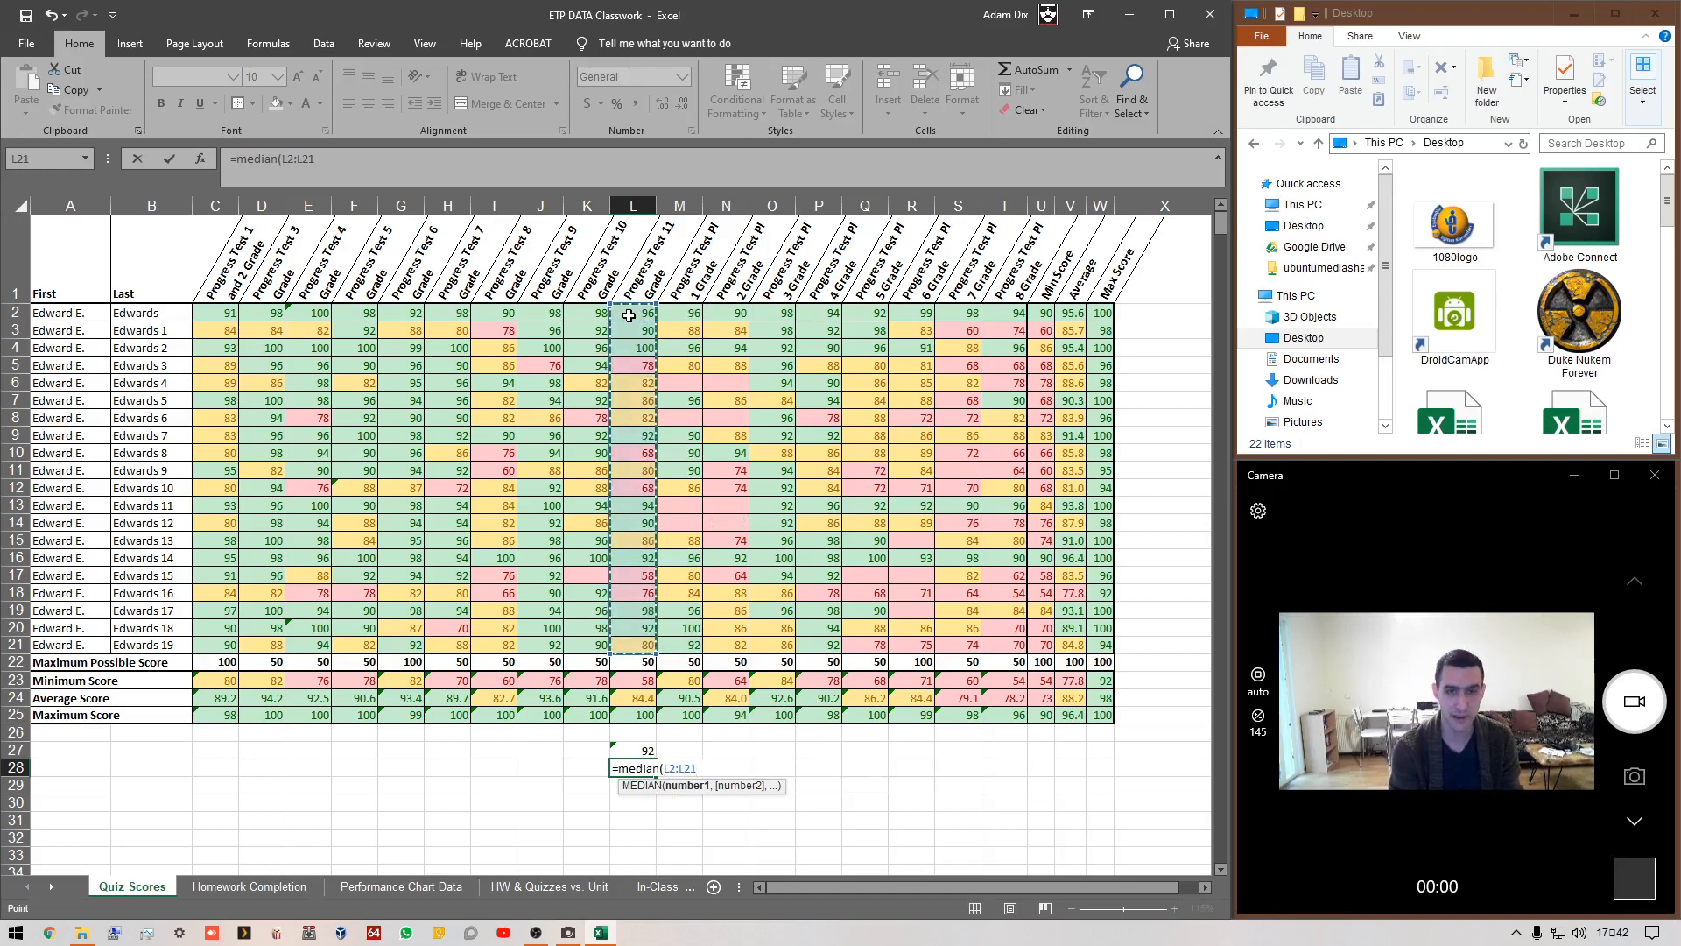
type(")")
key("Return")
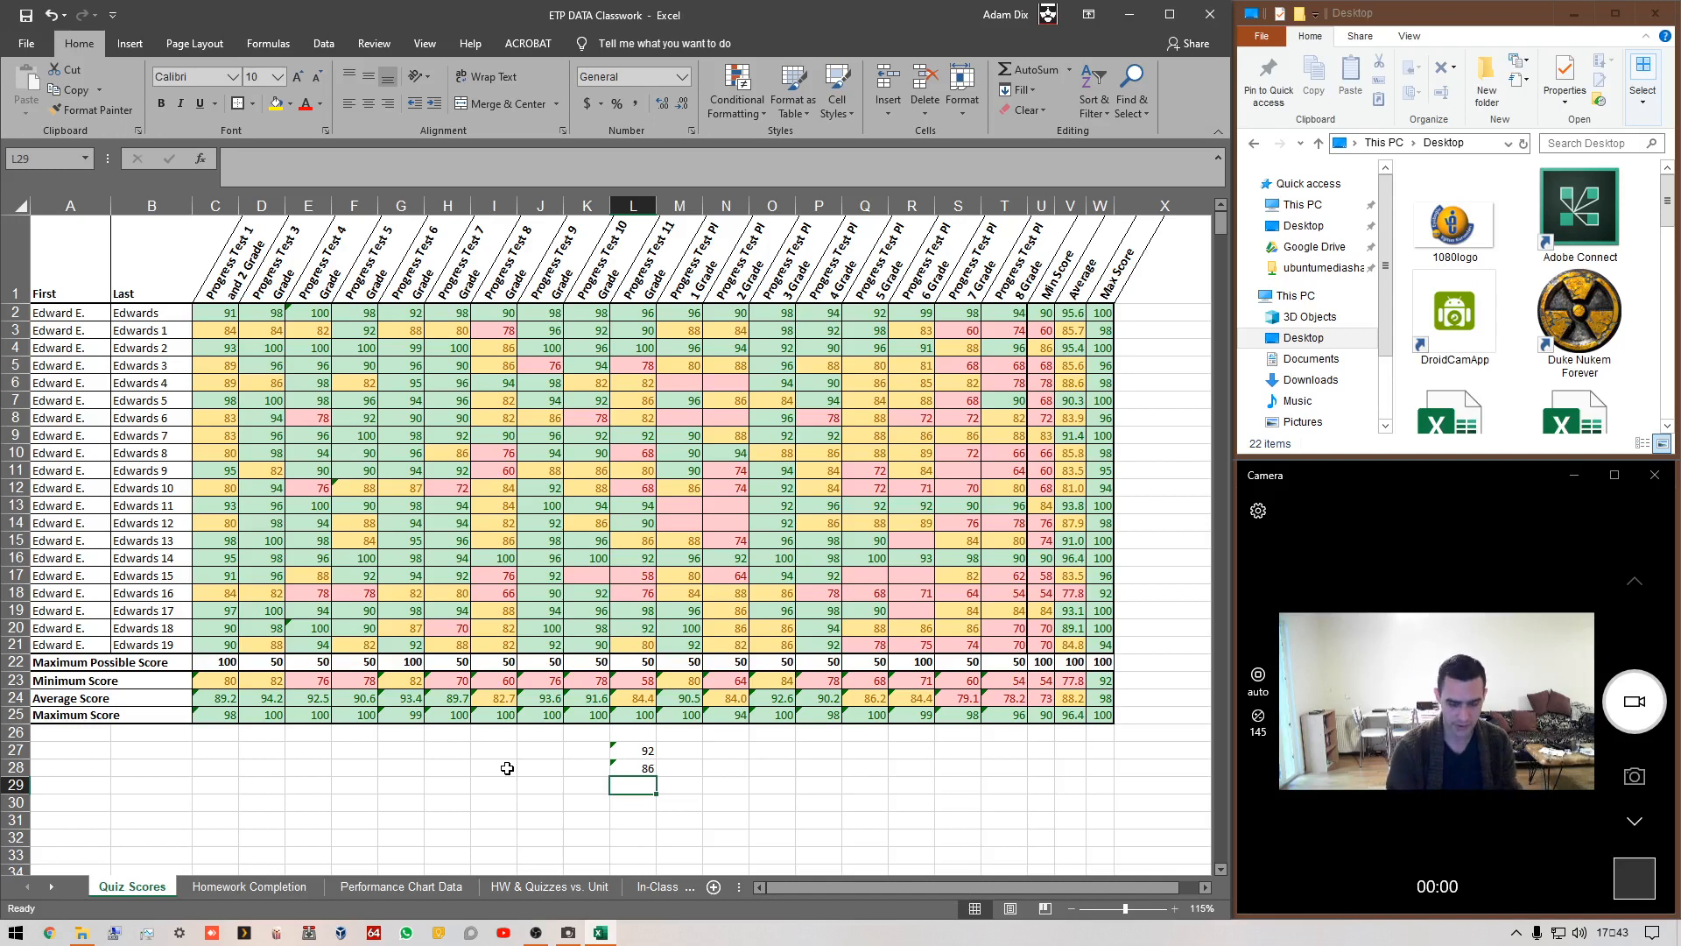
- Browse the suggested functions beginning with M from a formula started in L29, and clear the entry
type("=")
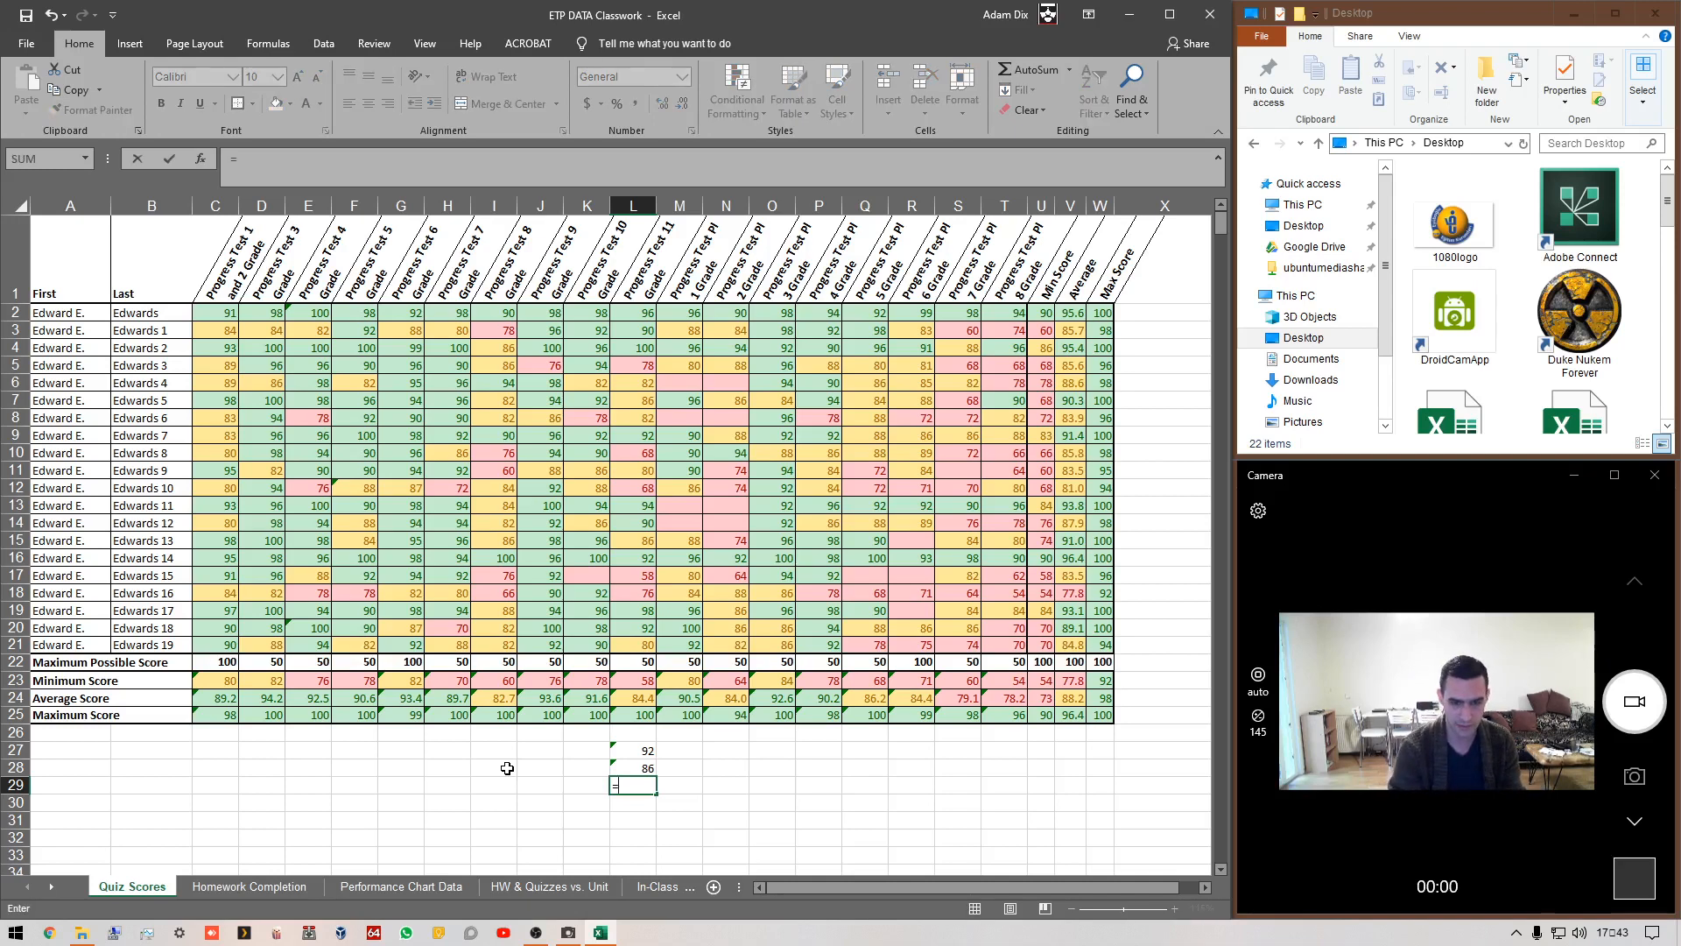
type("m")
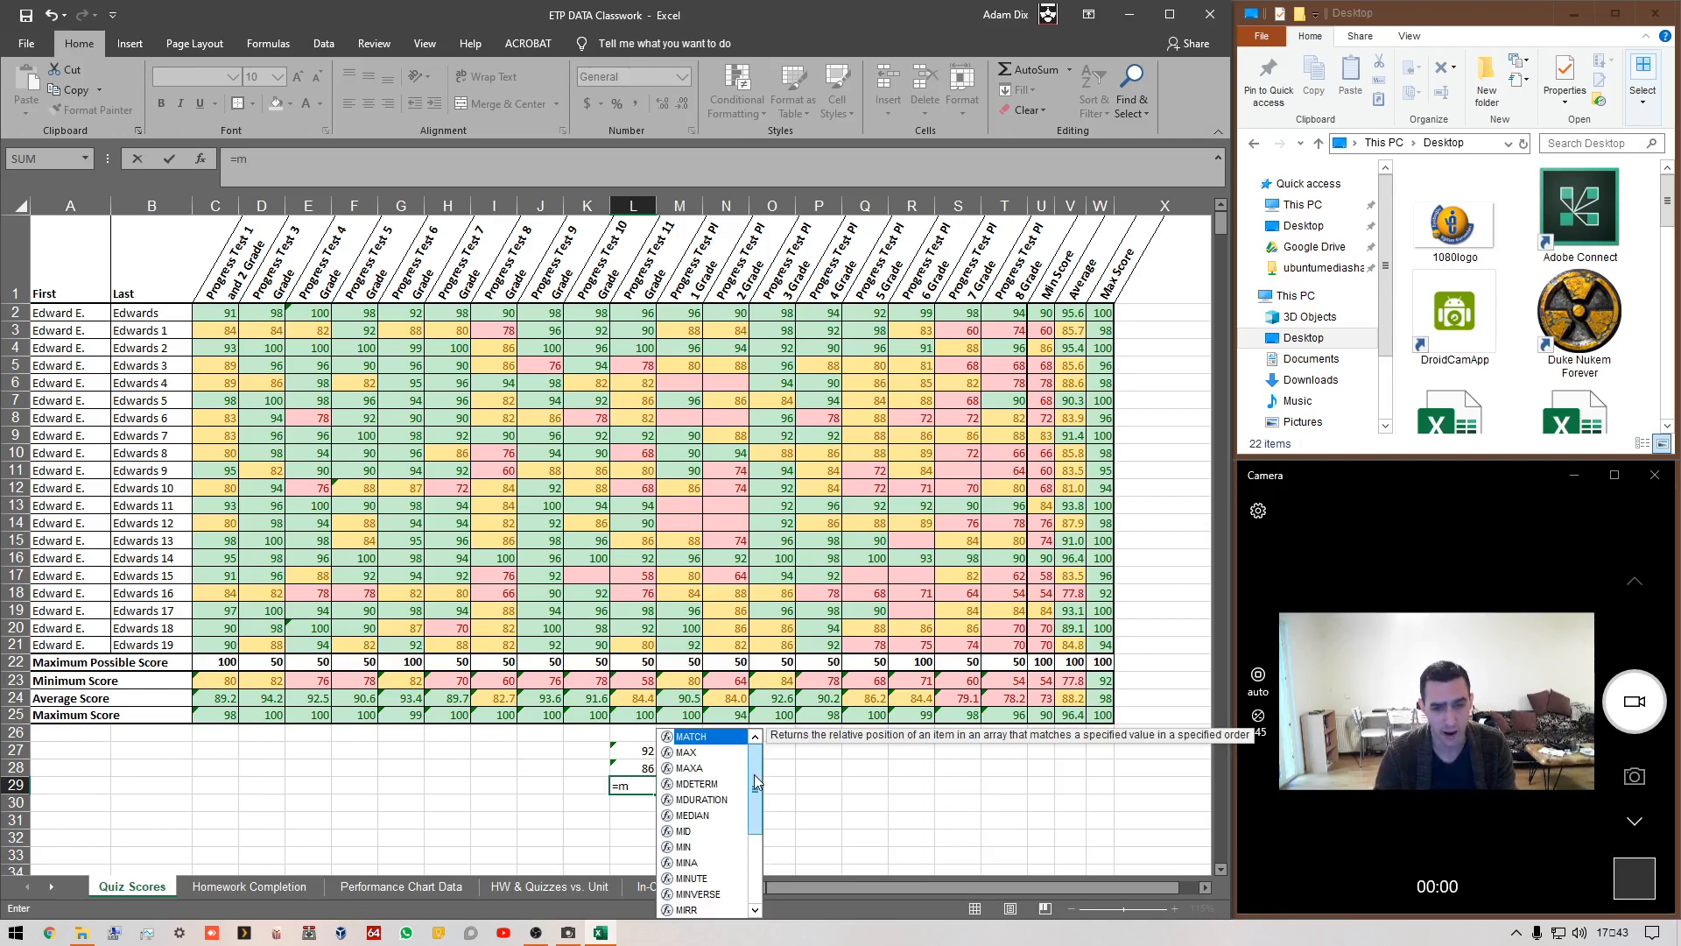
left_click_drag(754, 775, 755, 790)
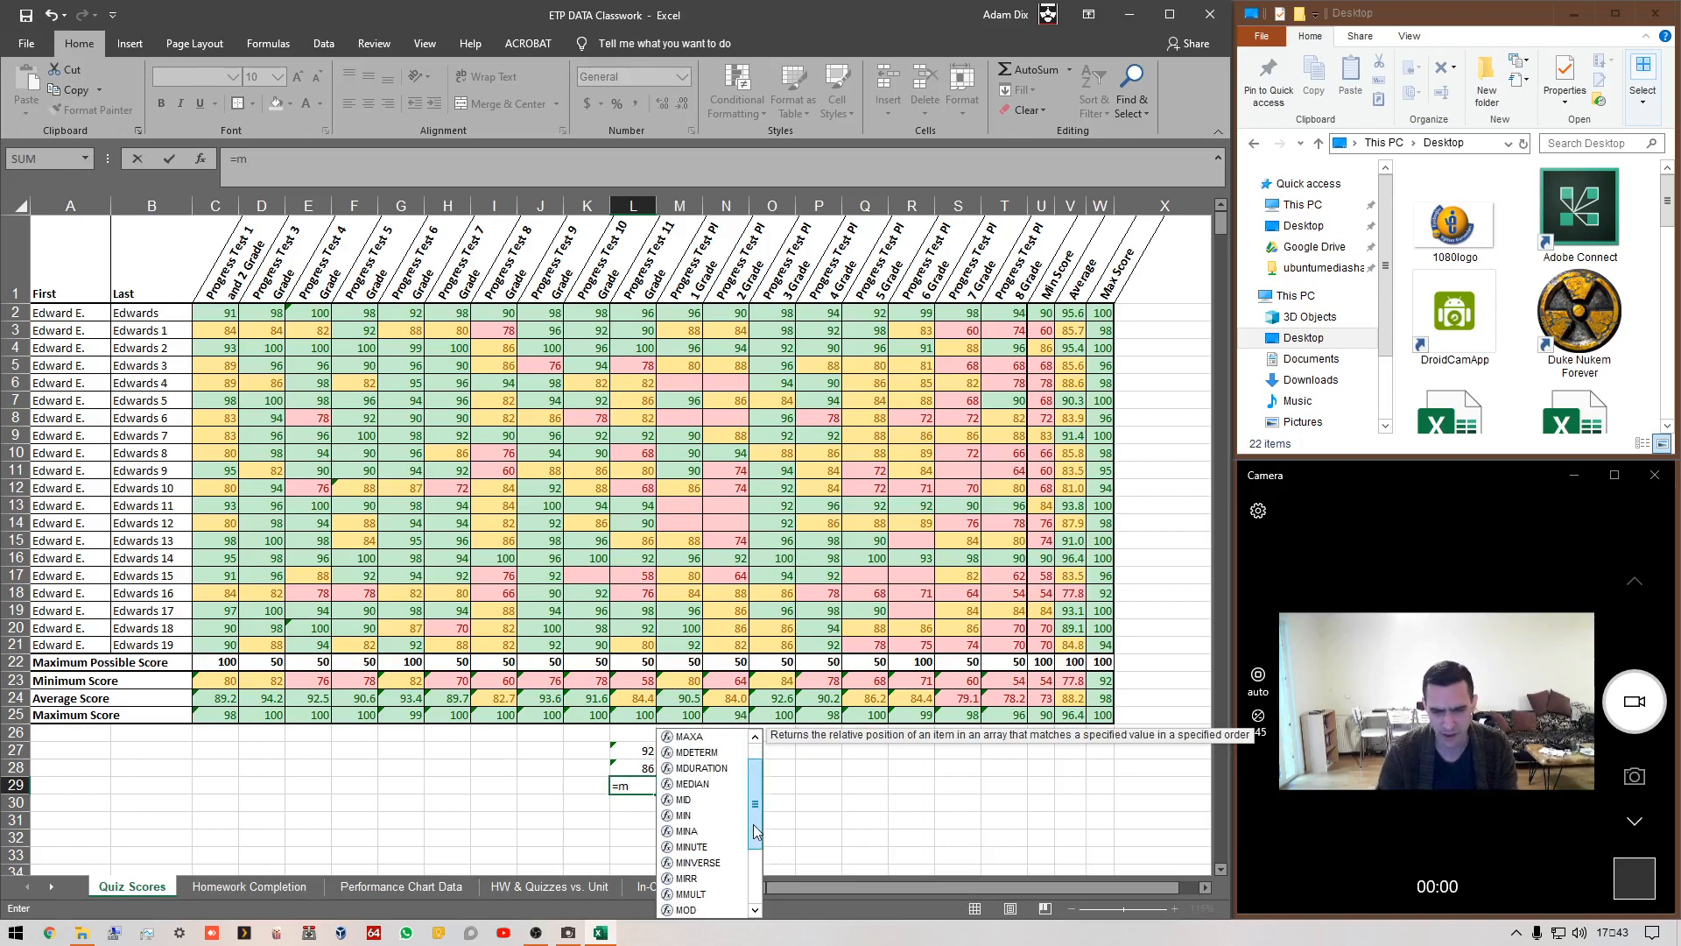
left_click_drag(755, 836, 757, 888)
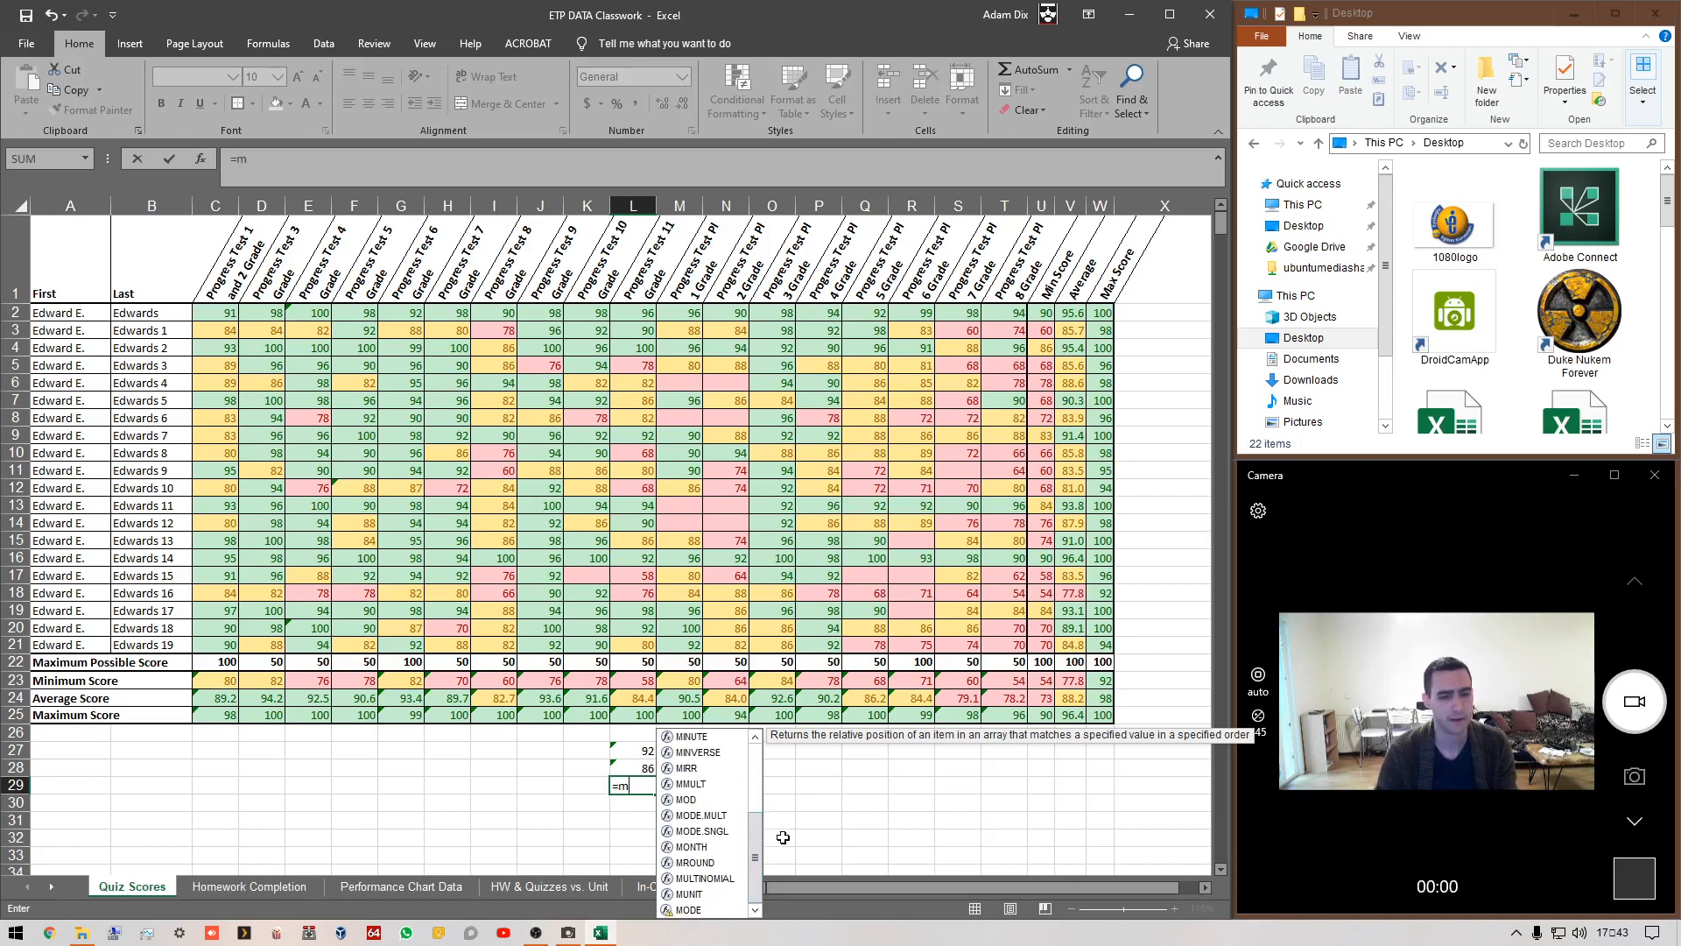
left_click(637, 785)
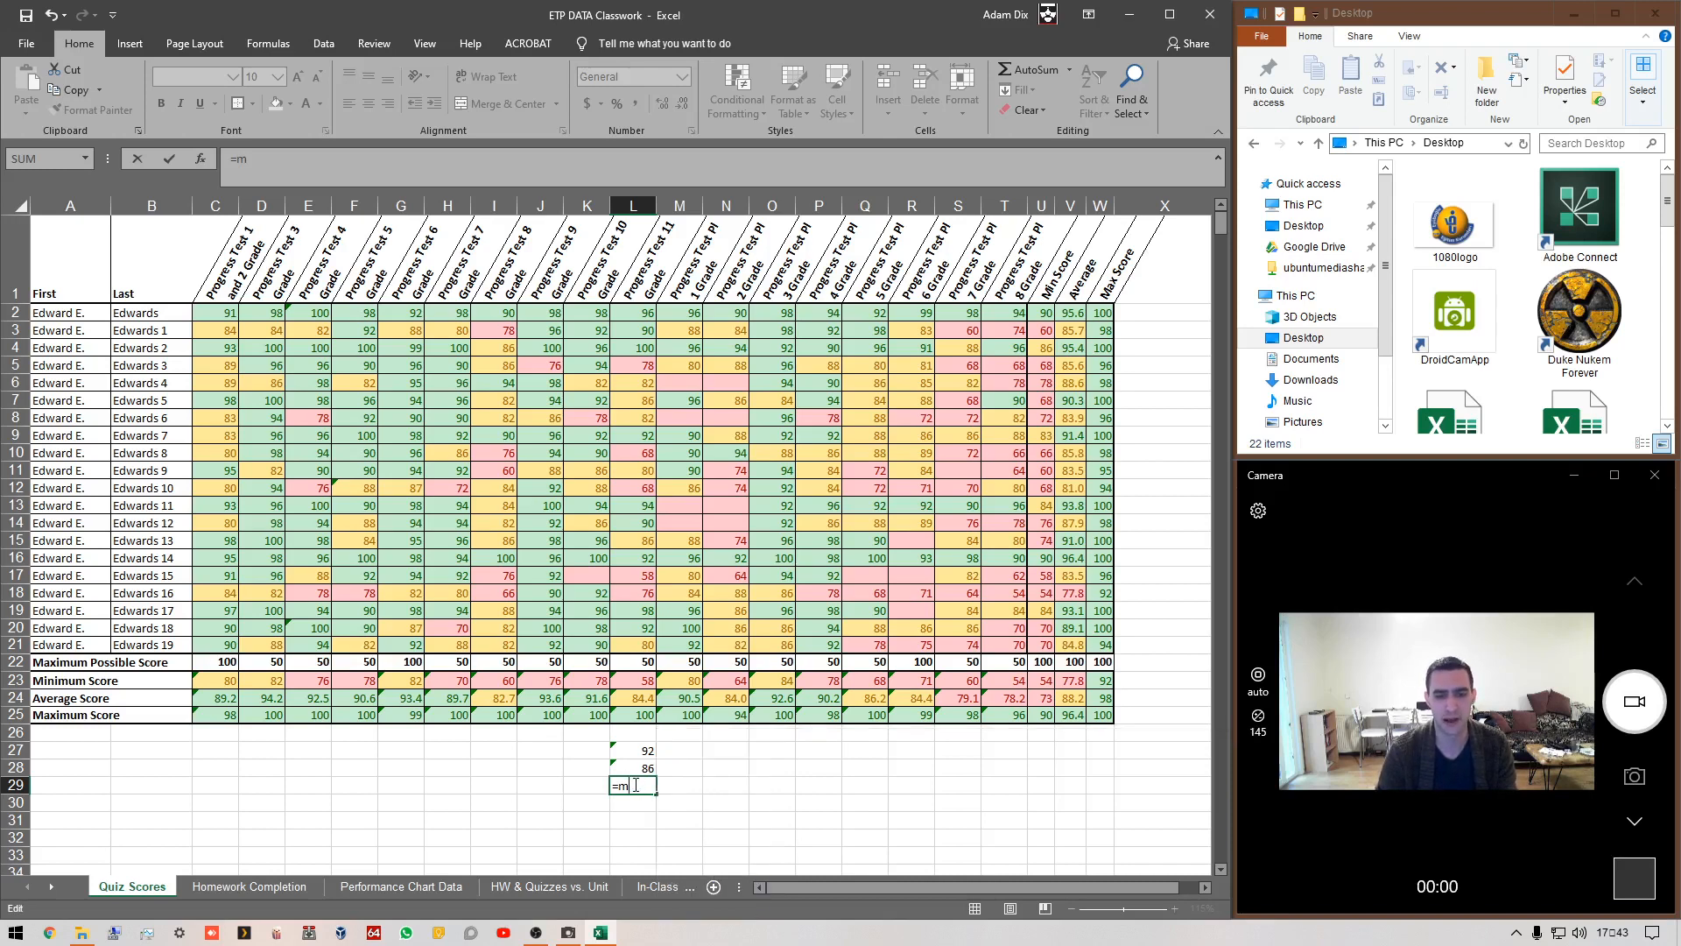
key("BackSpace")
key("BackSpace")
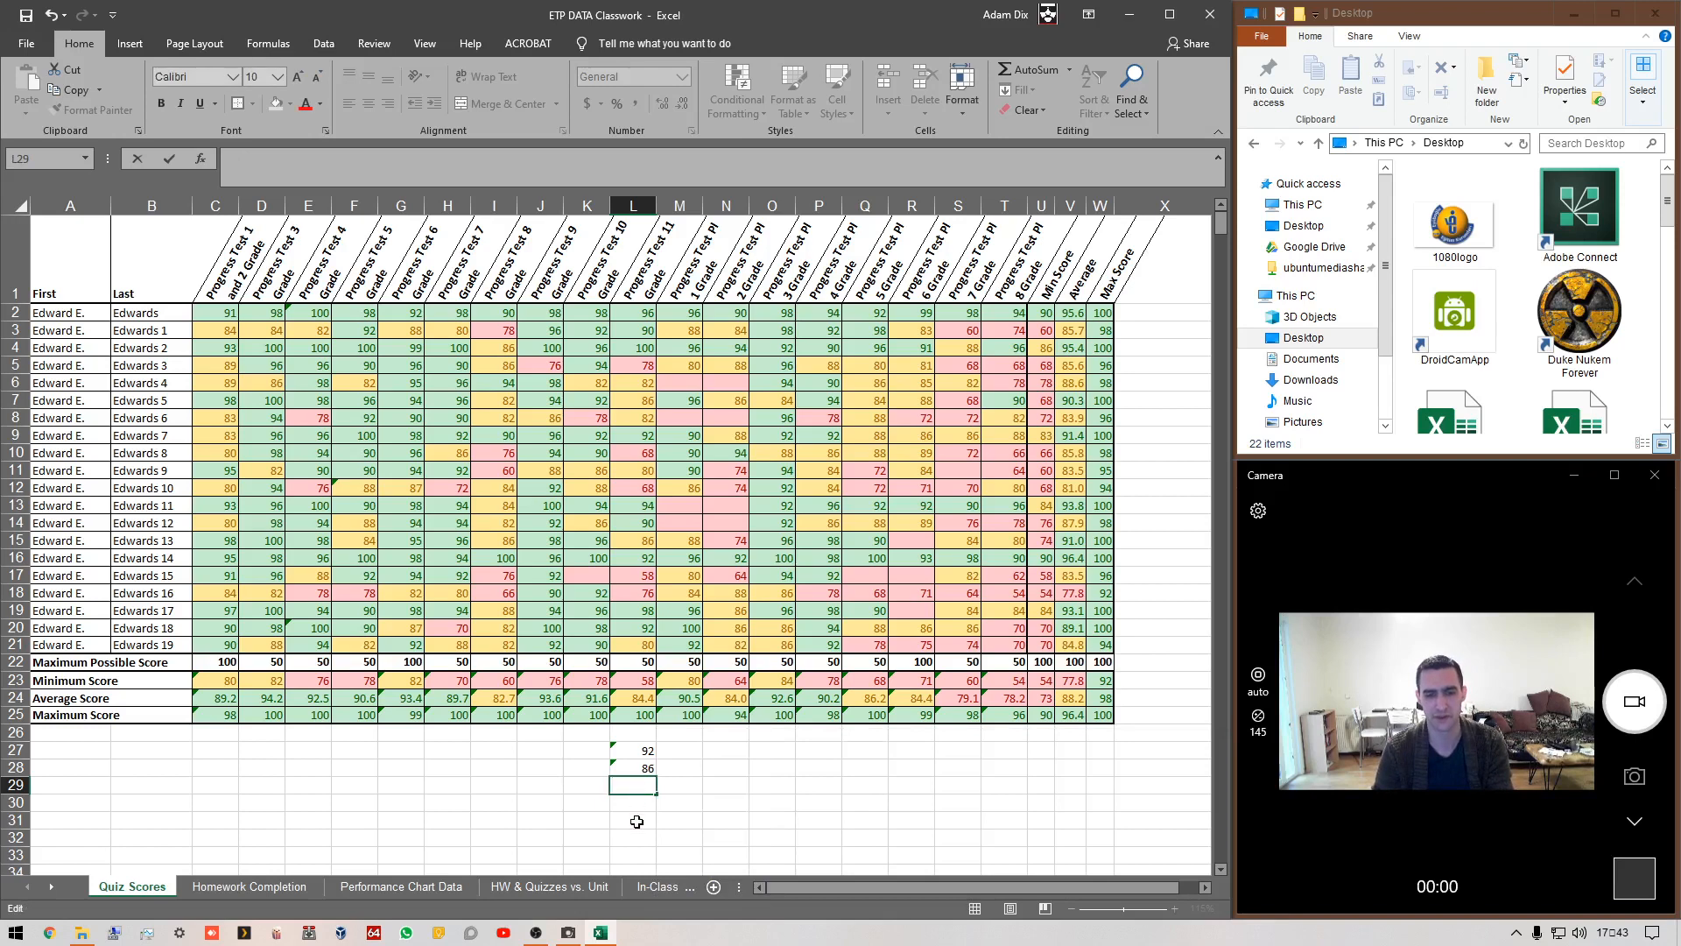
left_click(639, 818)
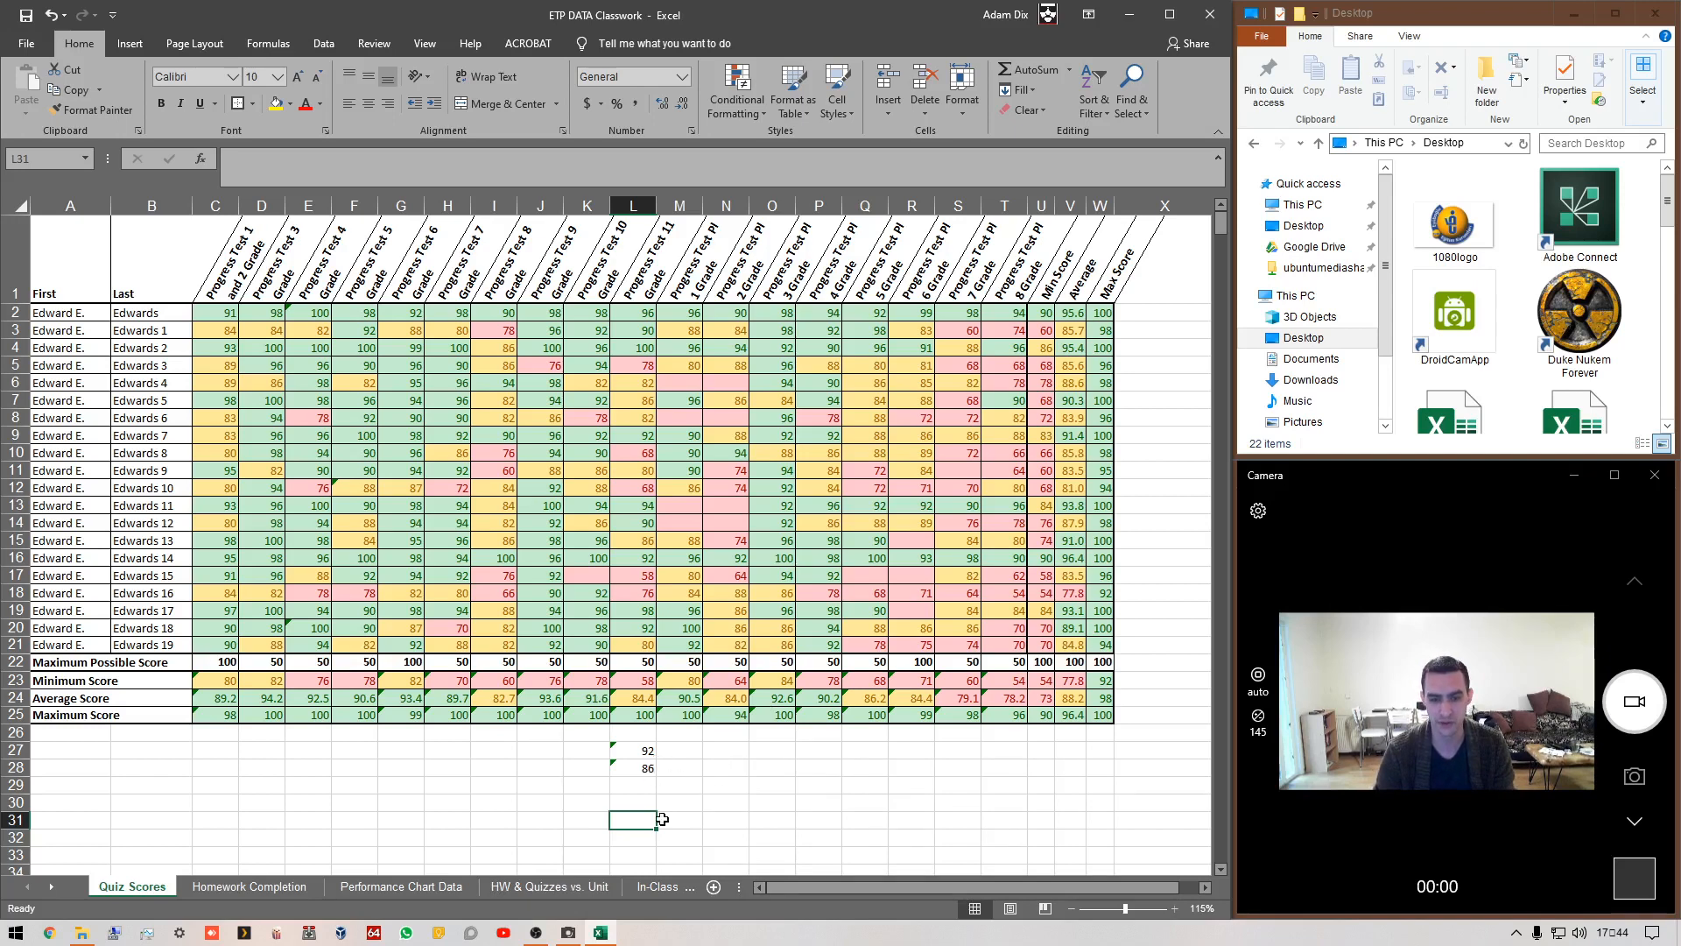
- Look up the PI function from a formula started in L29, and browse the suggested functions beginning with P
left_click(618, 787)
type("=")
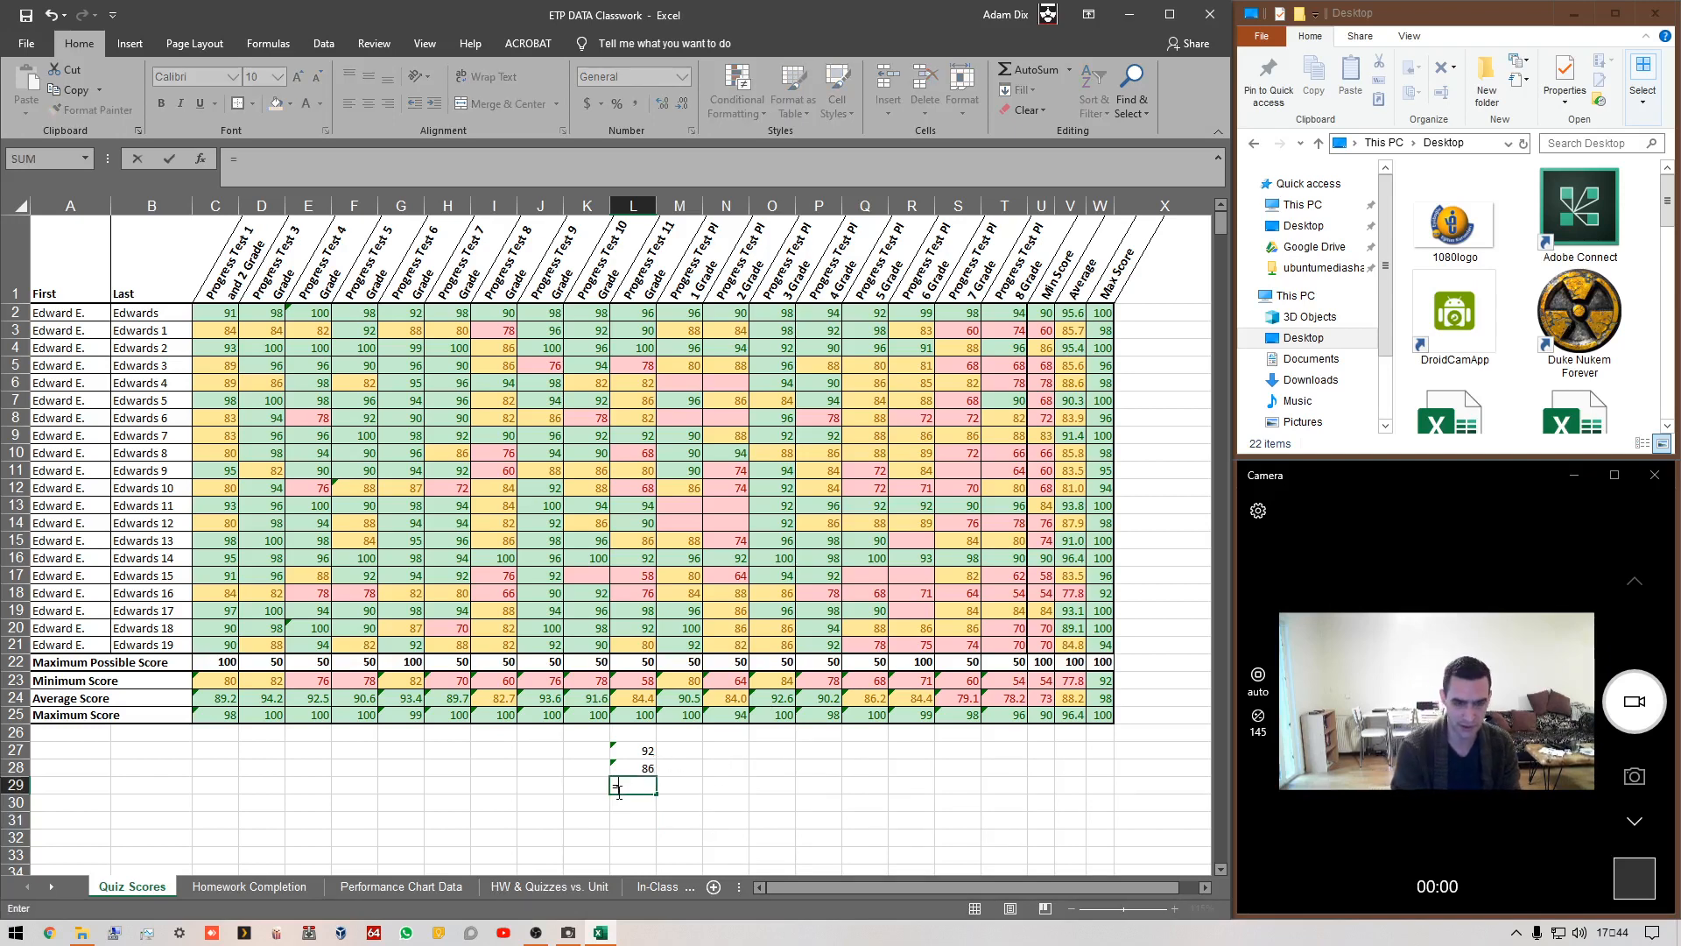
type("pi")
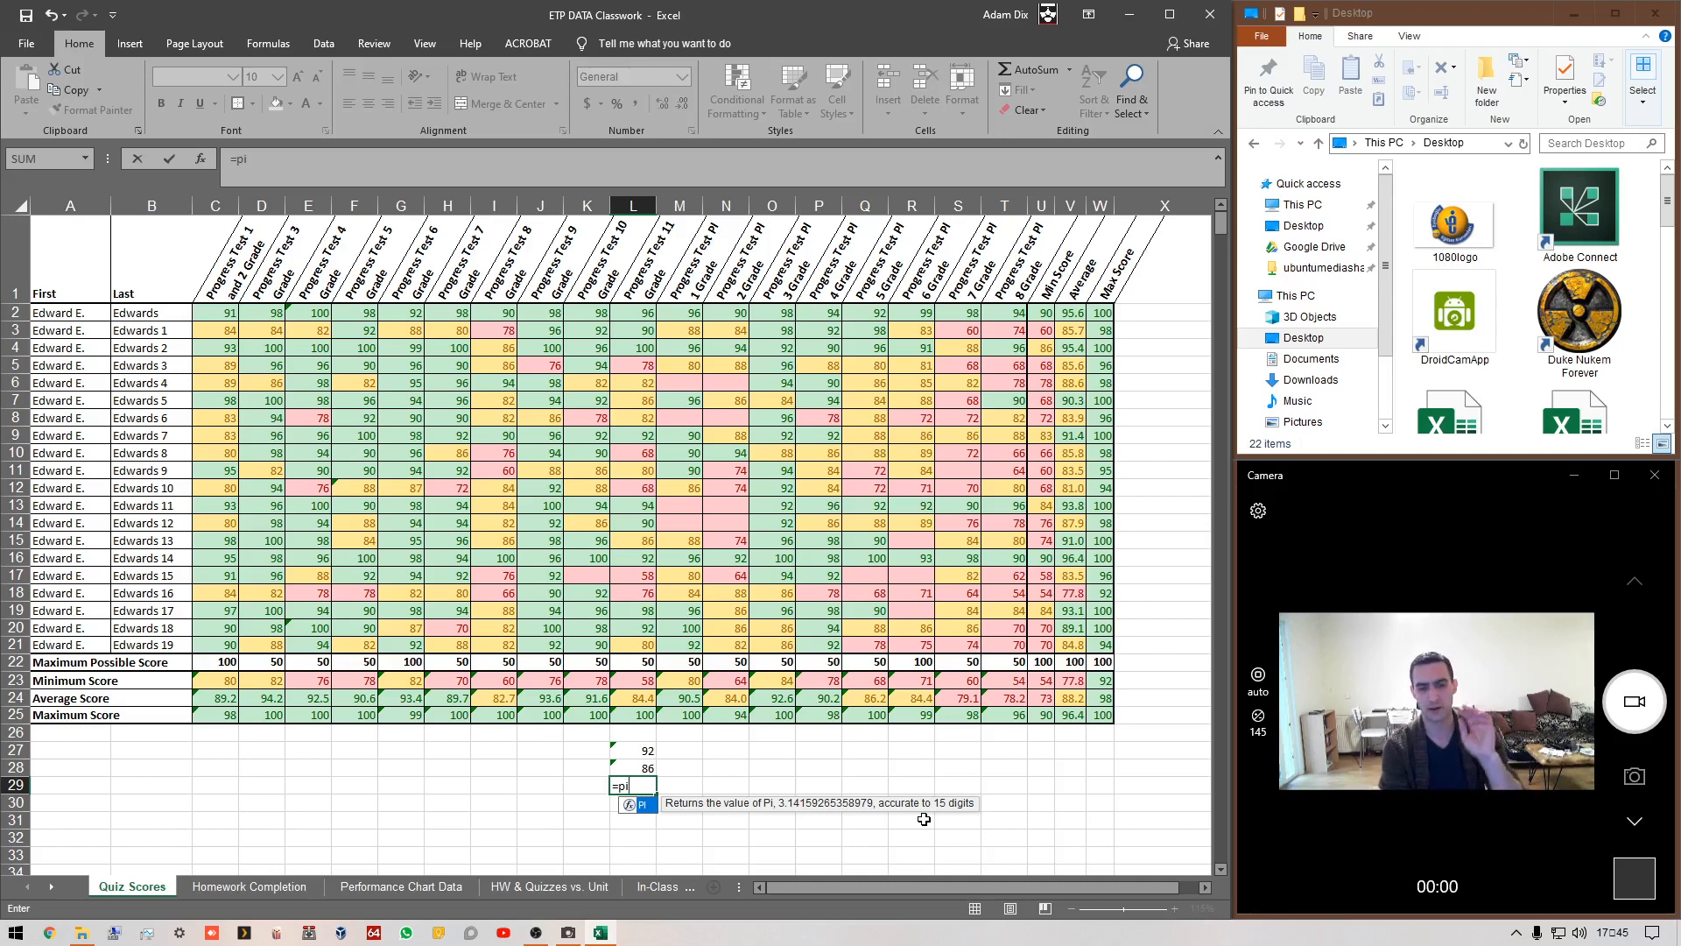
key("BackSpace")
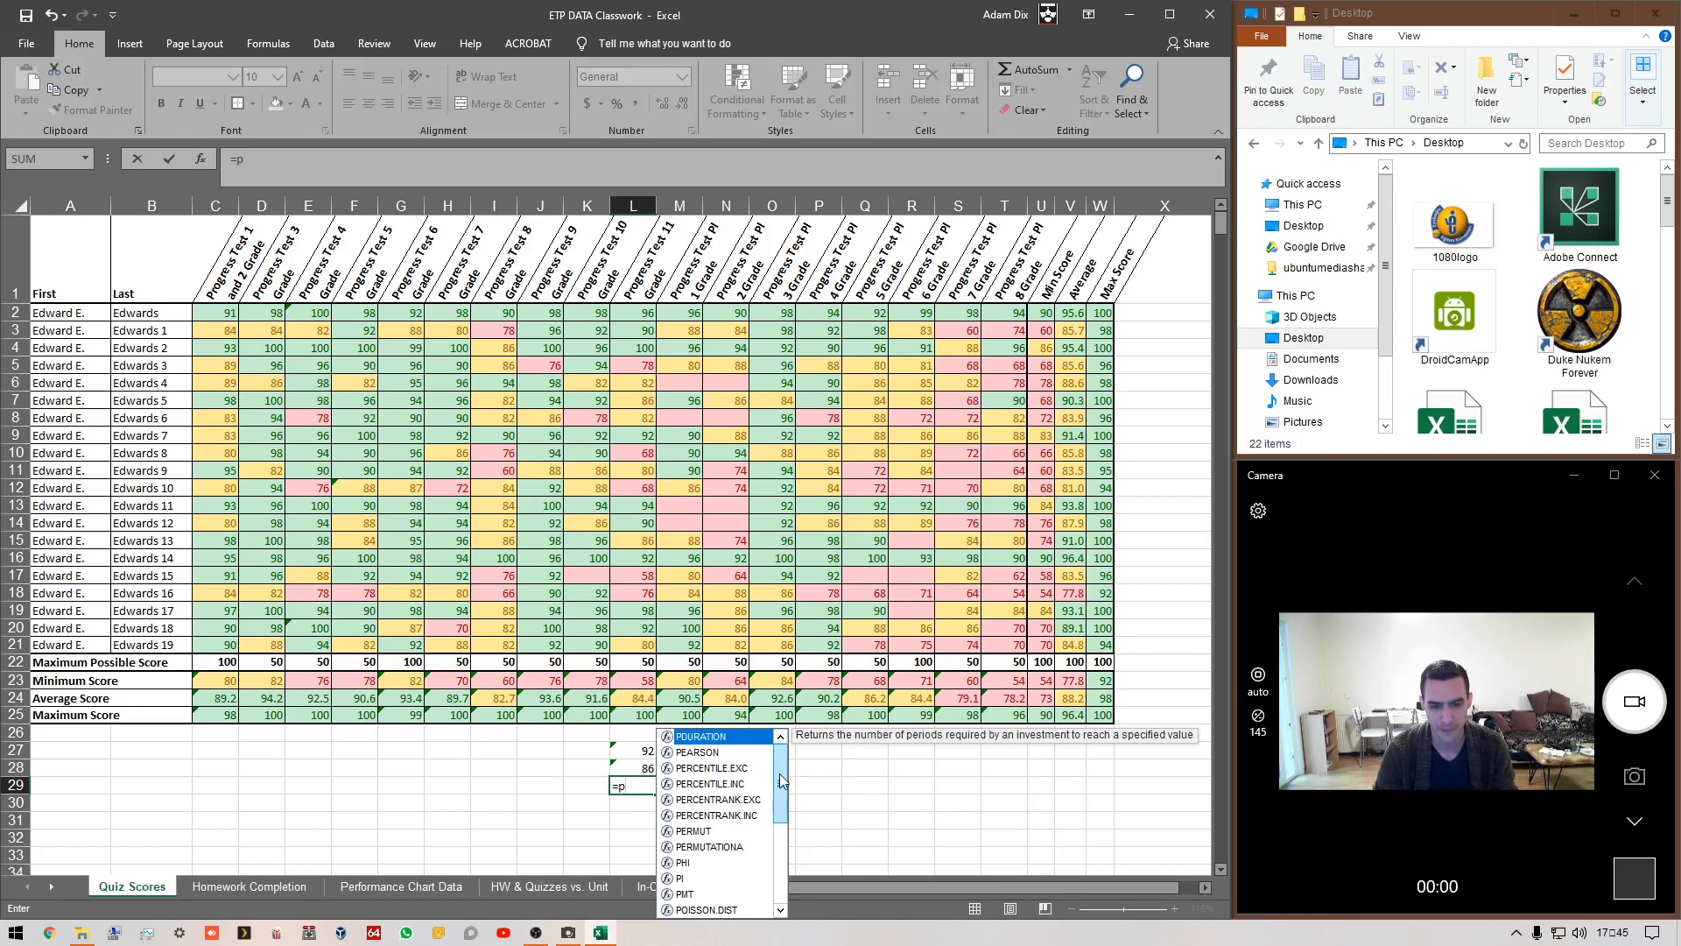
left_click_drag(782, 780, 775, 891)
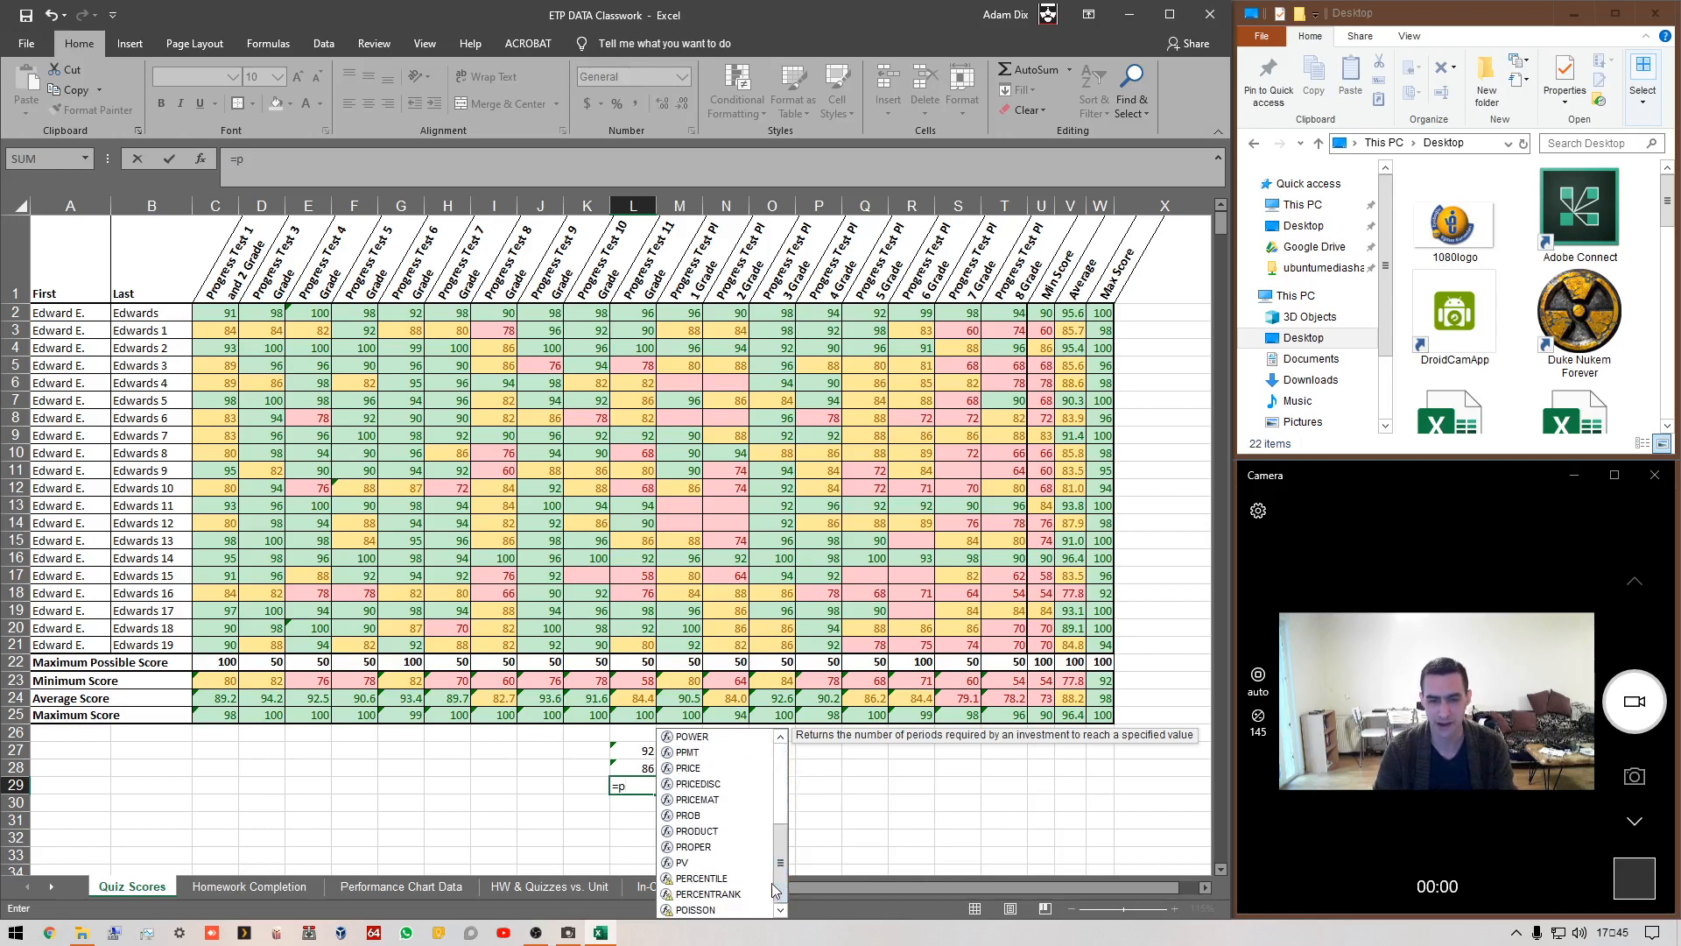
- Browse the suggested functions beginning with A from the formula in L29, and leave the cell
key("BackSpace")
type("a")
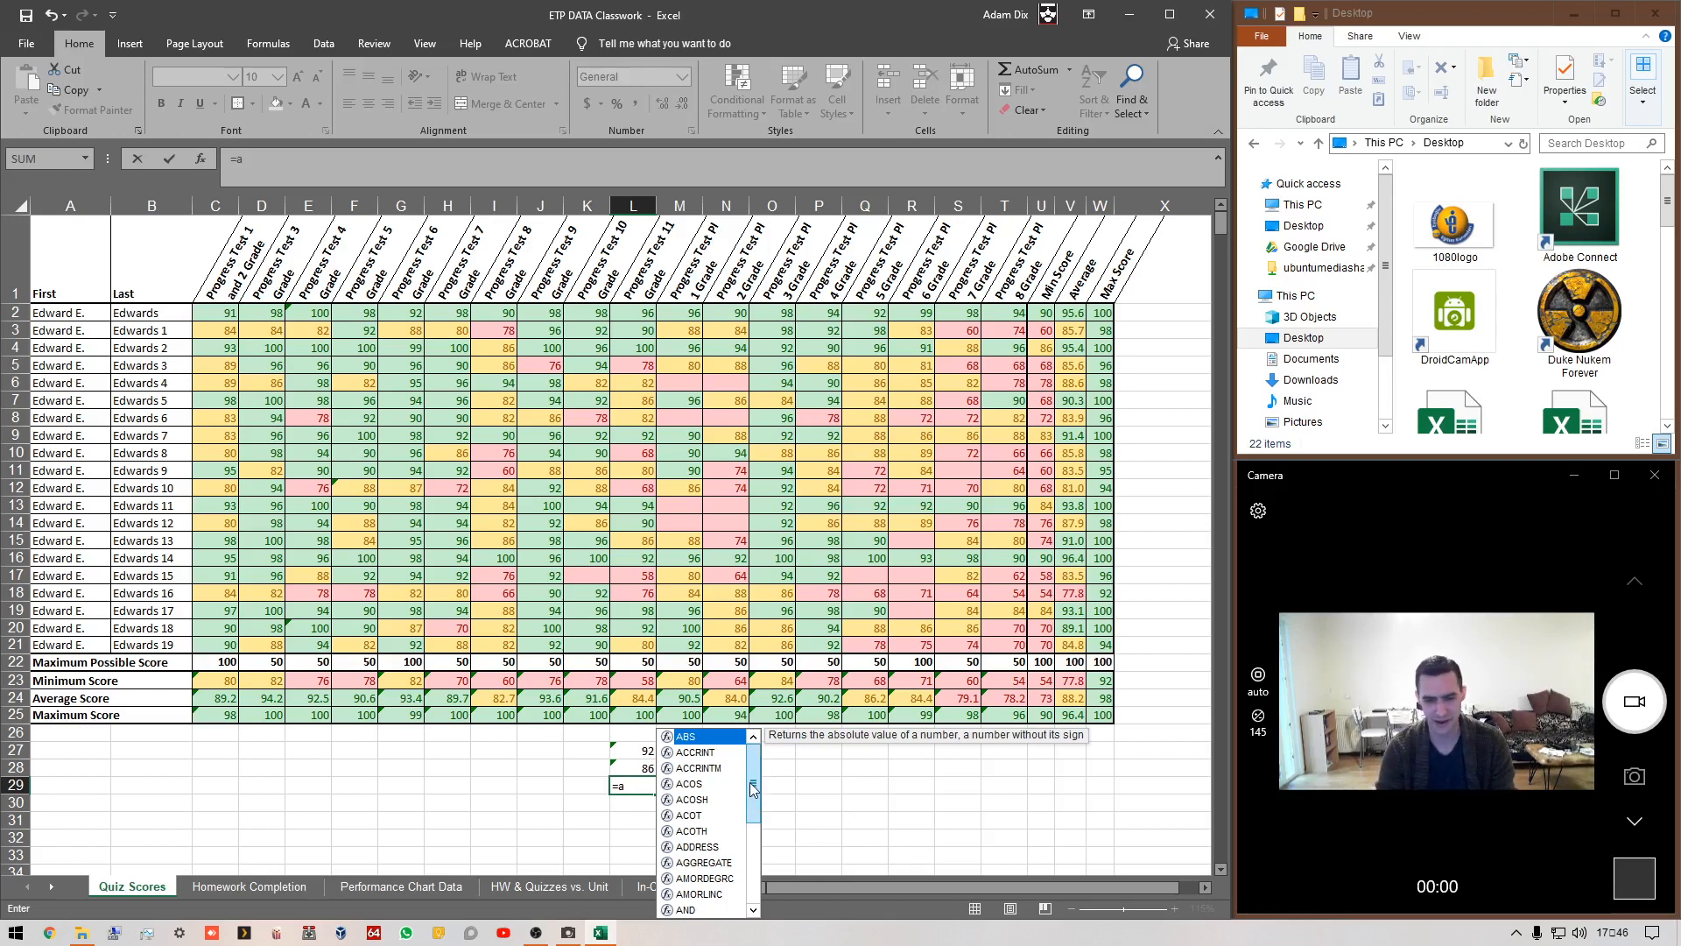
left_click_drag(751, 789, 746, 897)
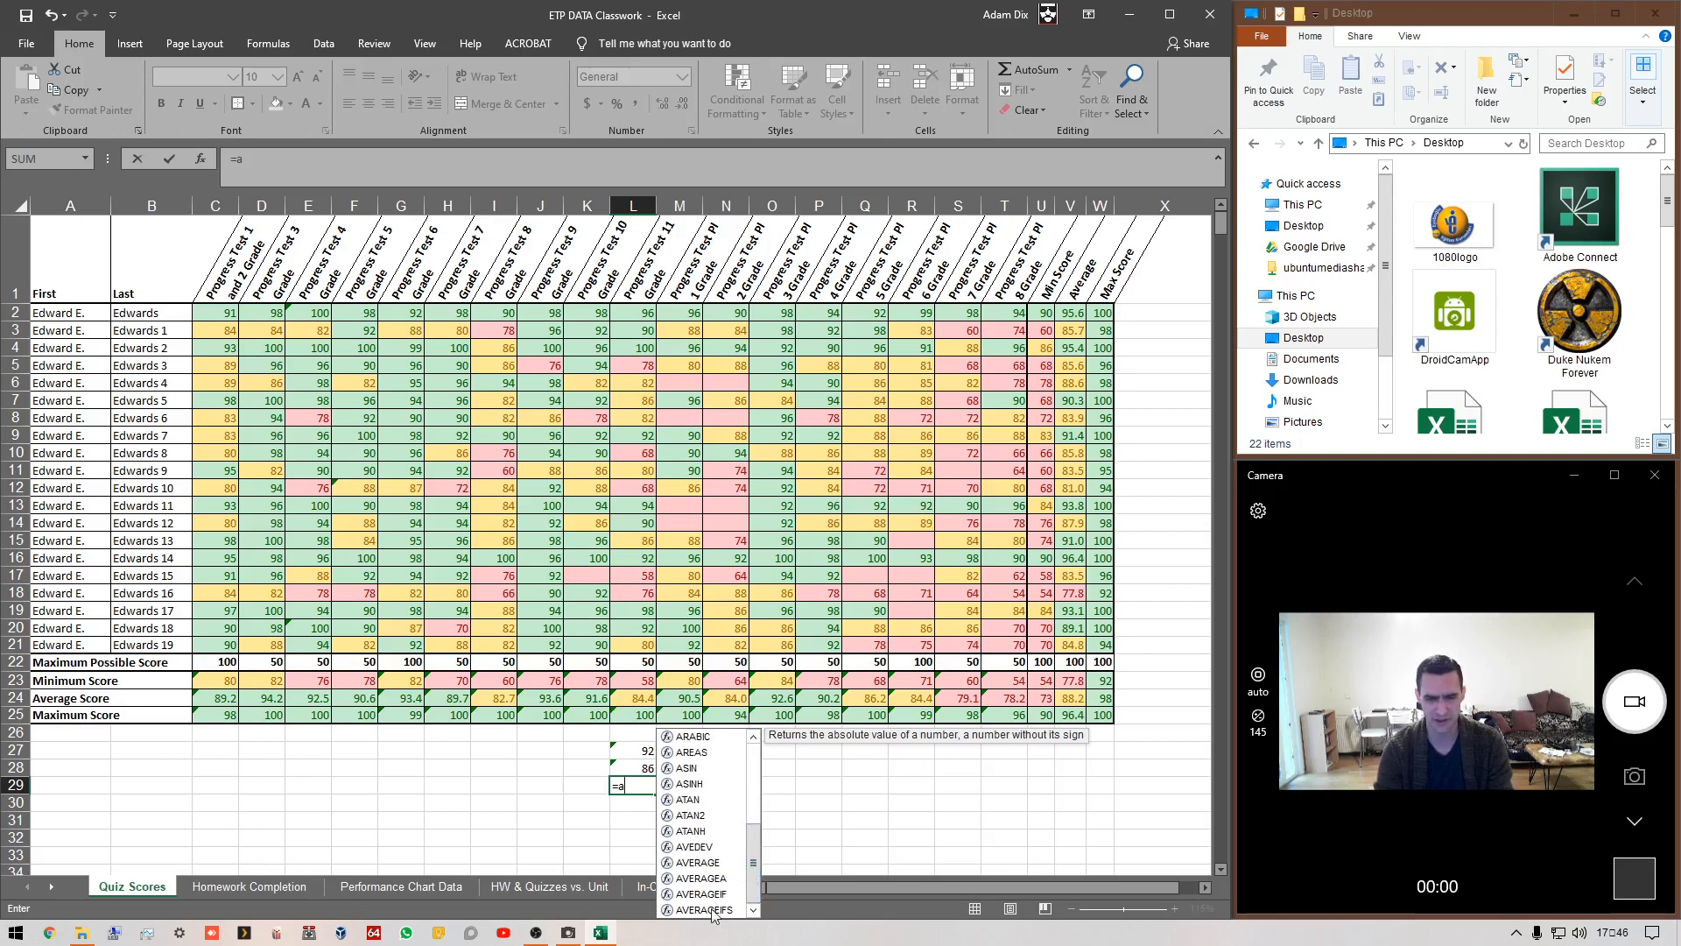
left_click(821, 817)
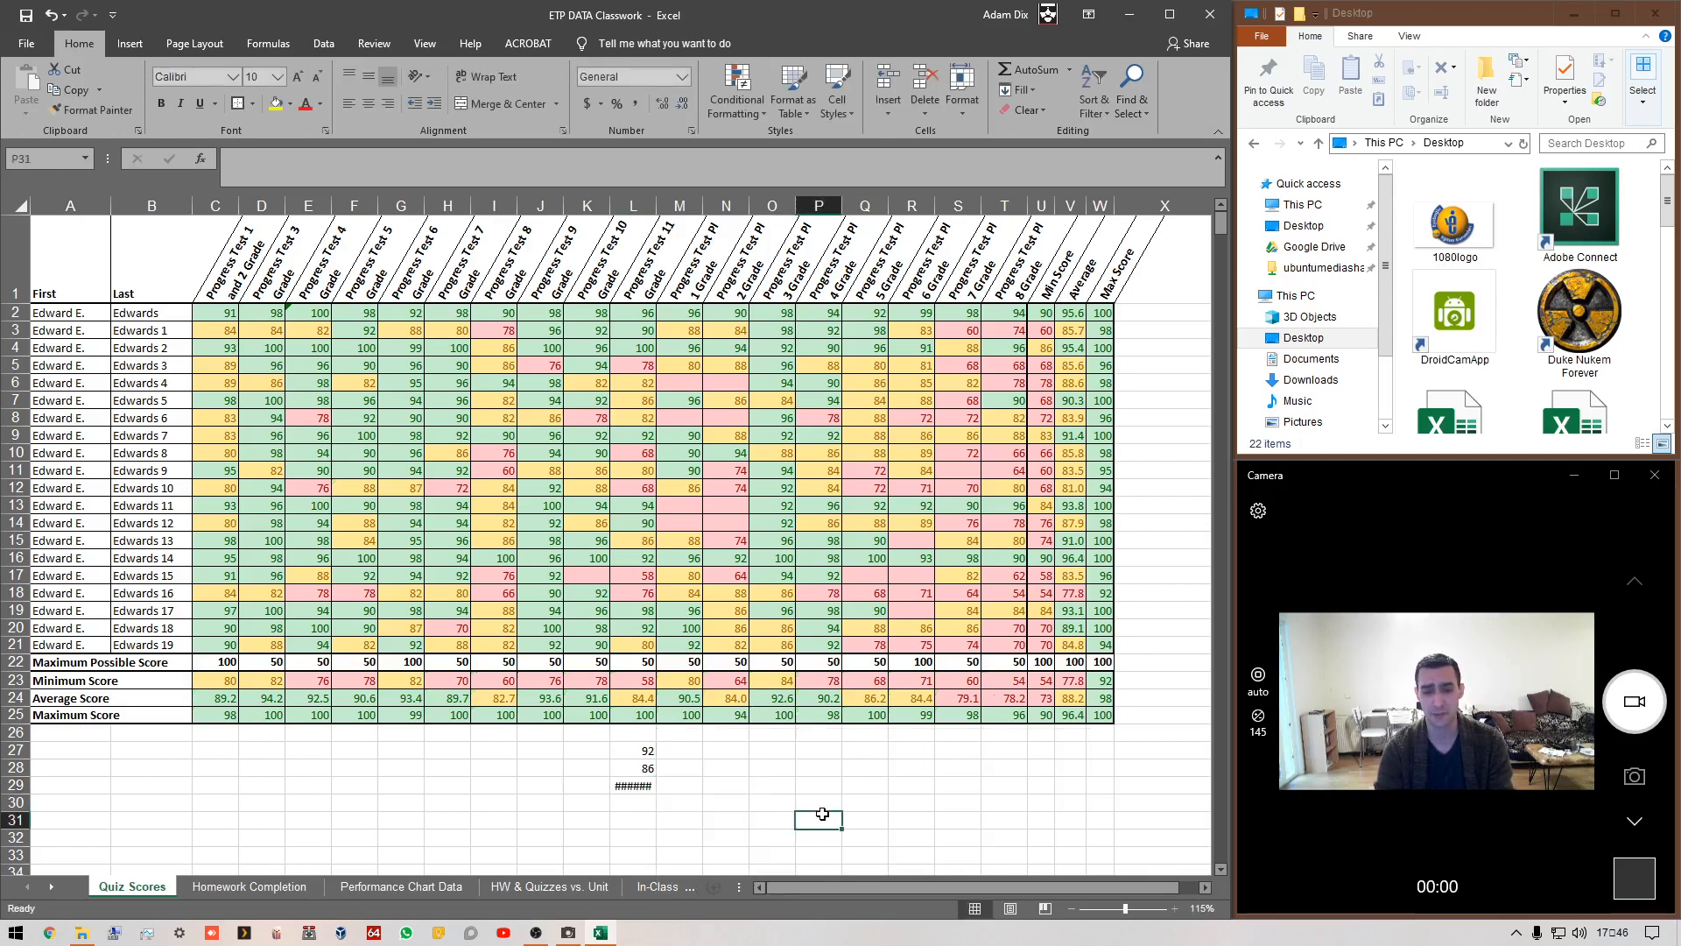
- Clear the trial entry in L29 and the MEDIAN and MODE formulas in L28 and L27
left_click(630, 782)
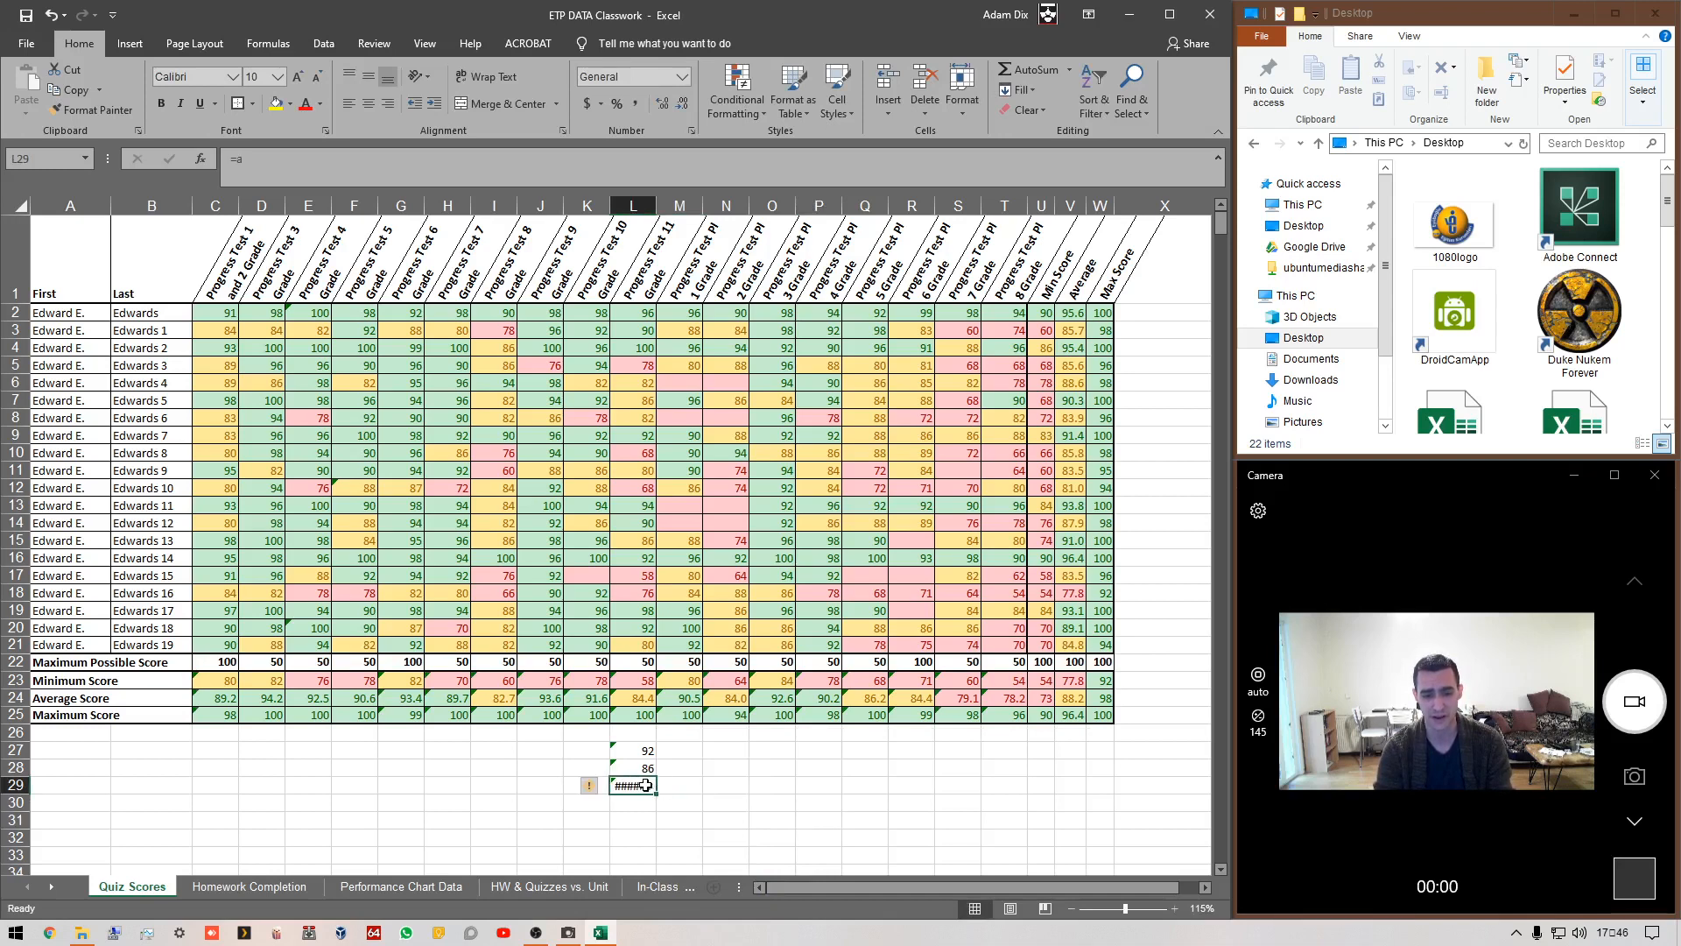
double_click(645, 786)
key("BackSpace")
key("BackSpace")
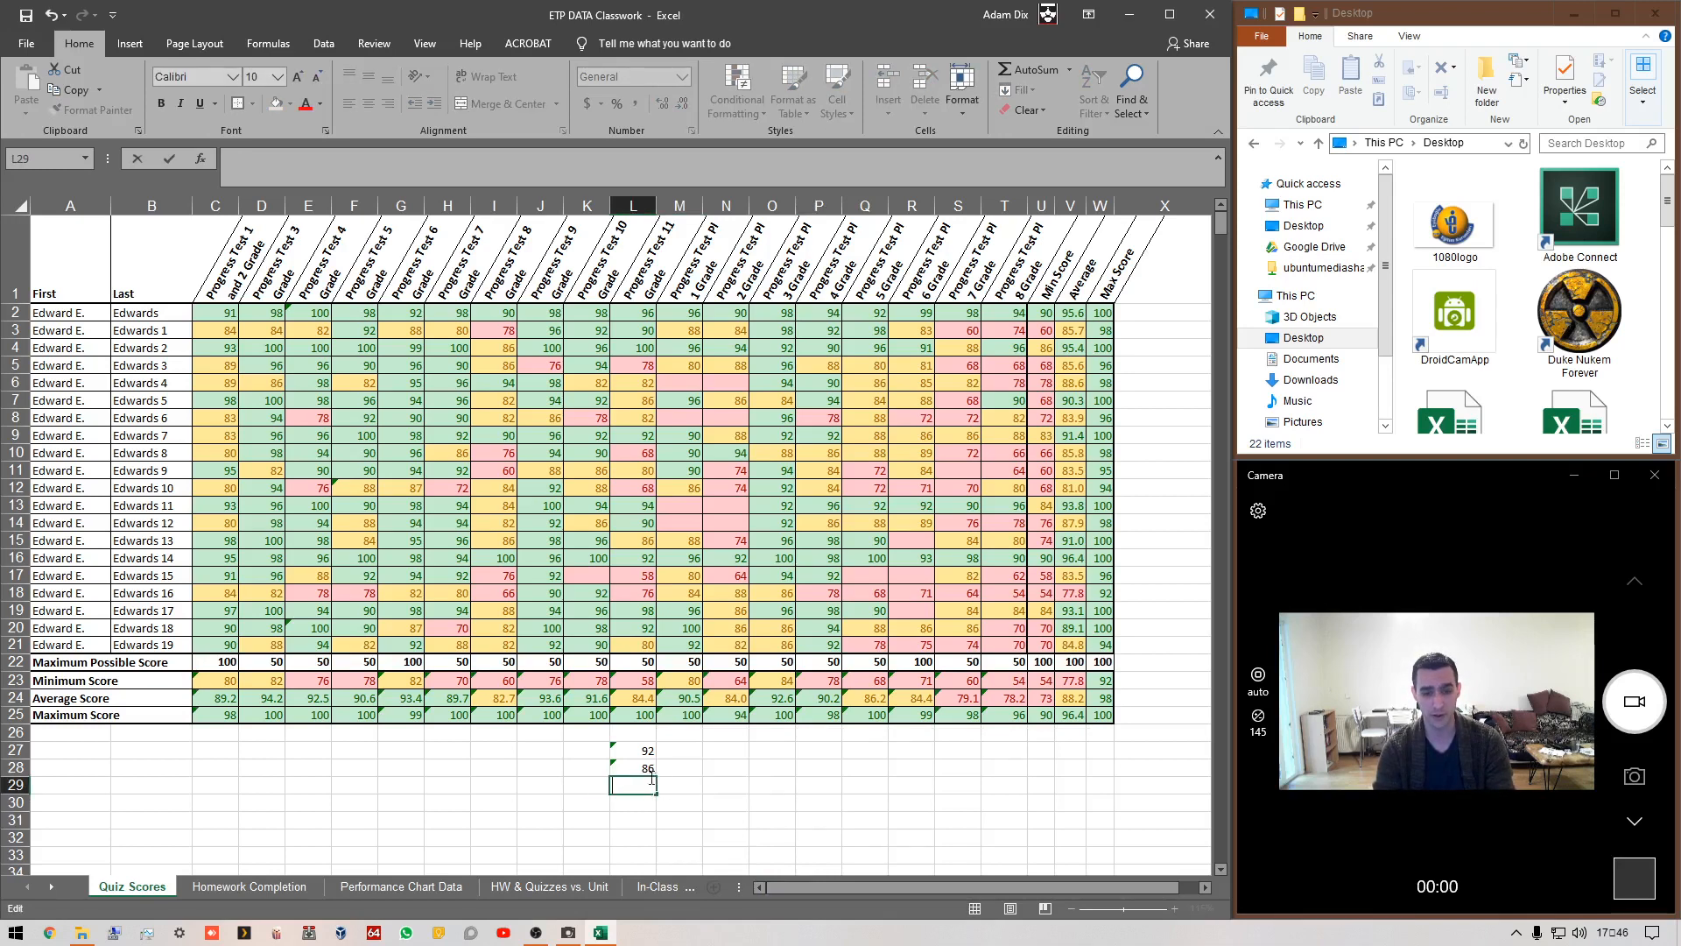
left_click(649, 771)
key("BackSpace")
left_click(645, 754)
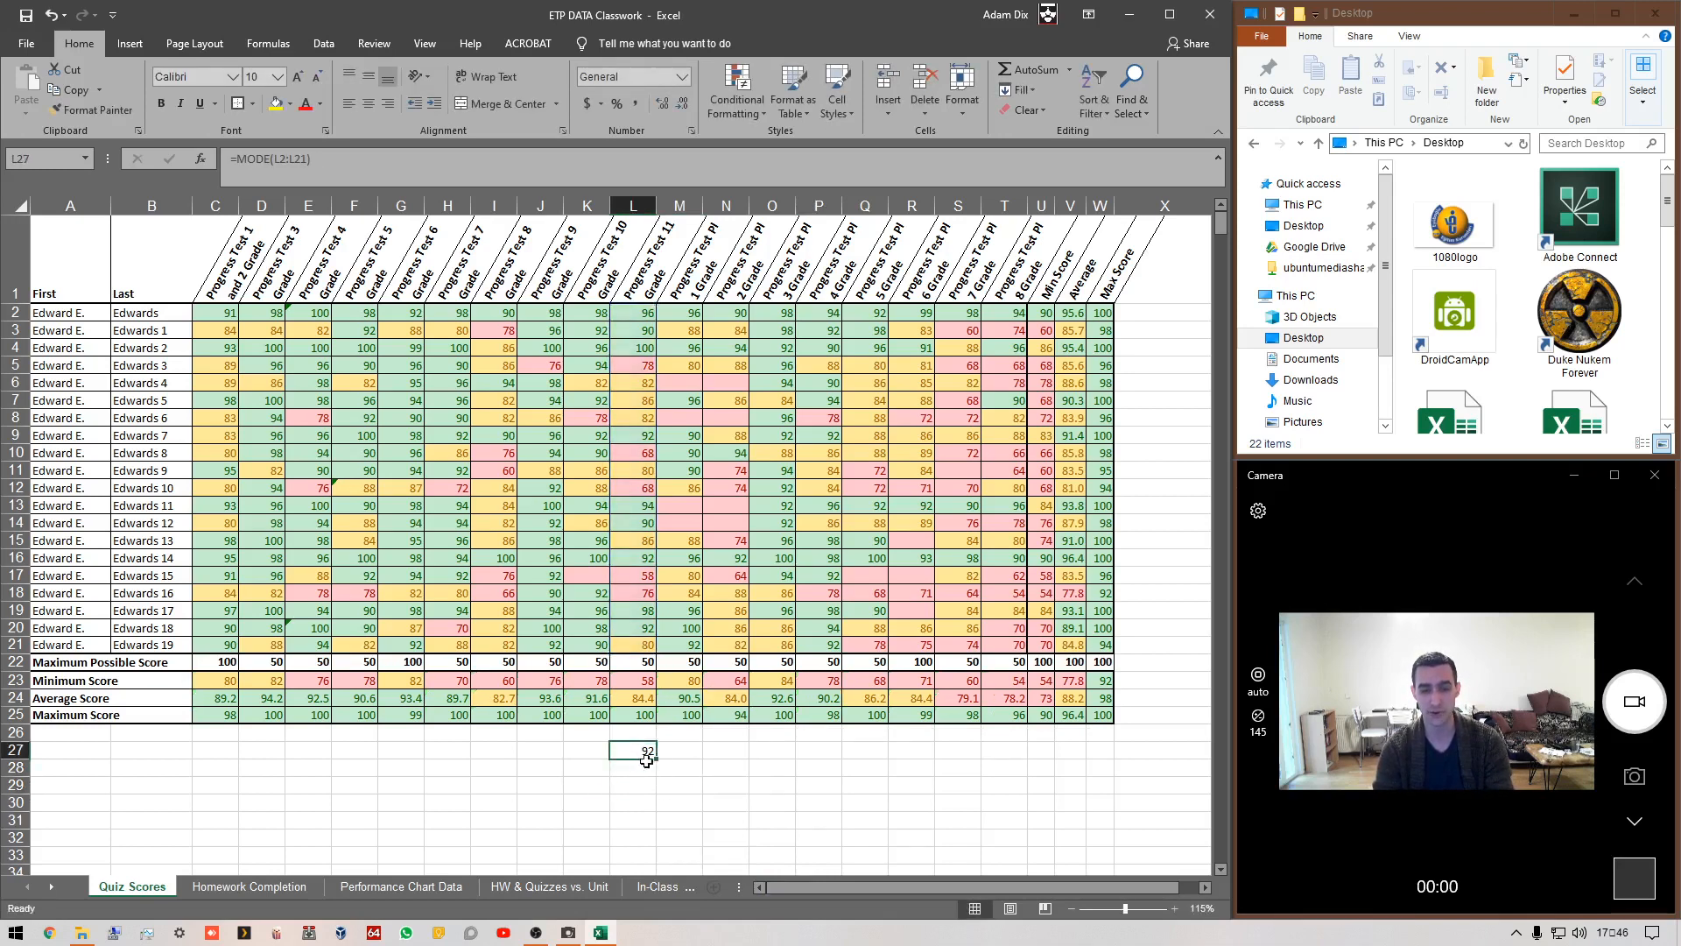
key("BackSpace")
left_click(713, 774)
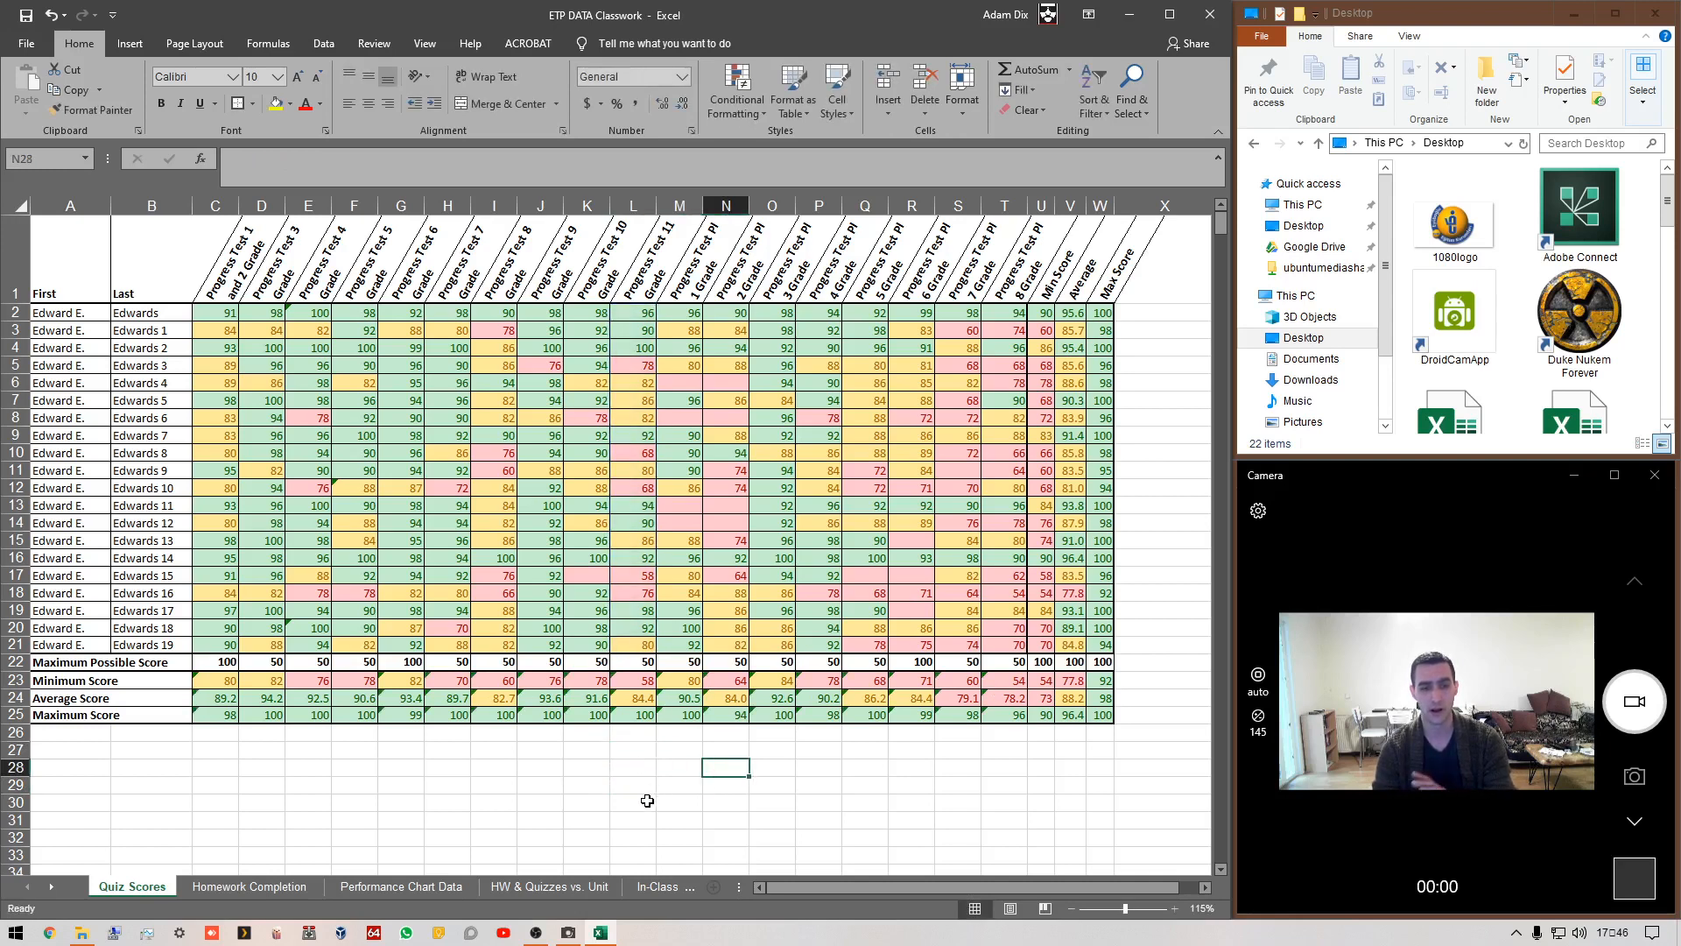